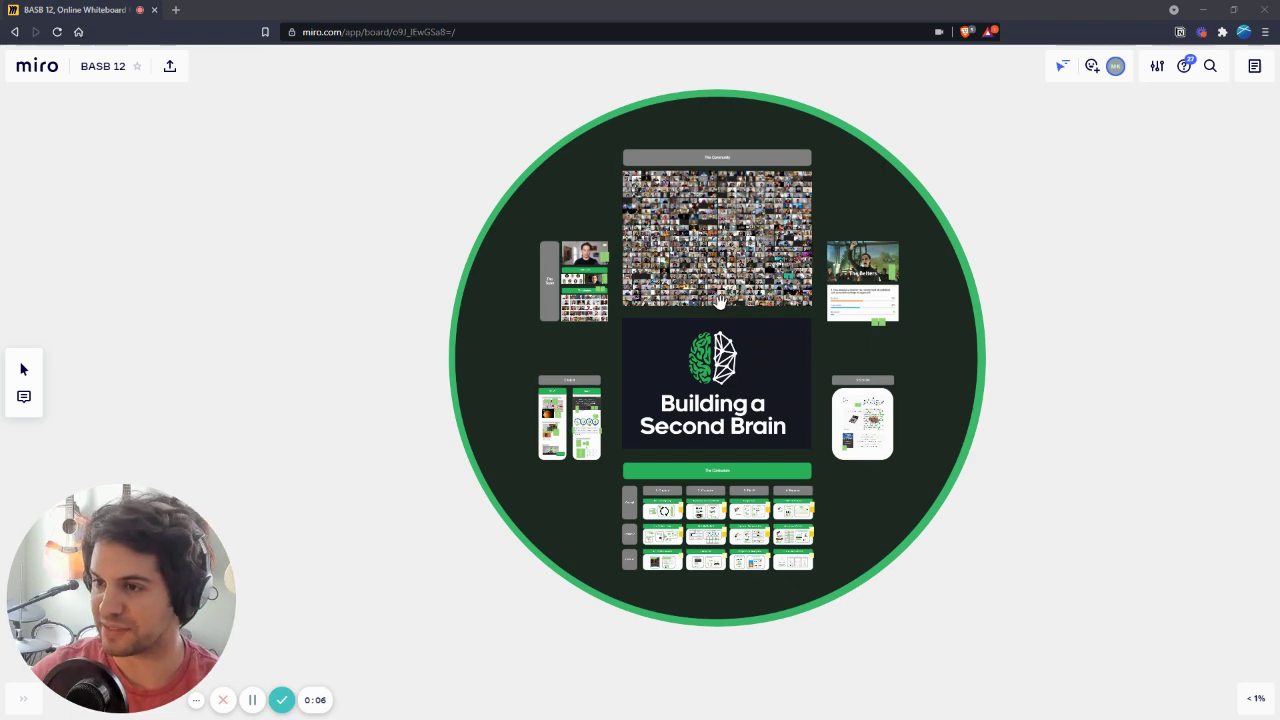
Step: Zoom in and out across the Context frame's Why? and How? columns
{"action": "scroll", "coordinate": [745, 347], "scroll_direction": "up", "scroll_amount": 3}
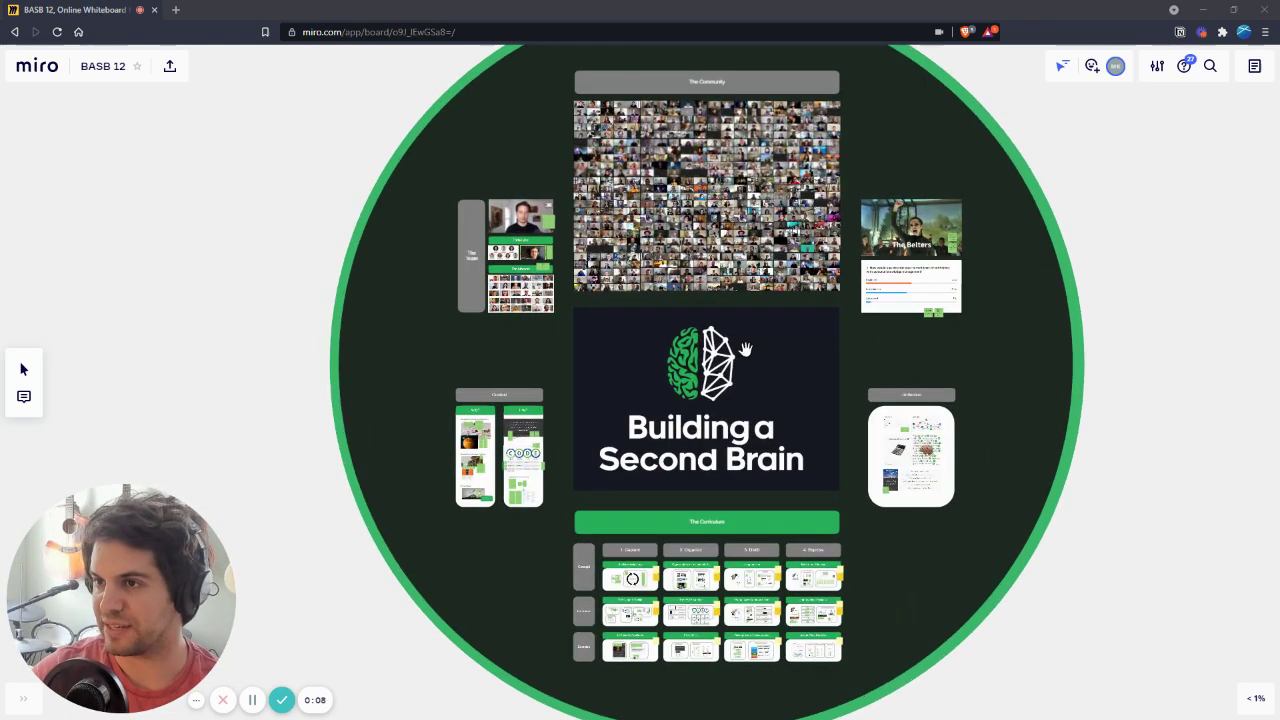
{"action": "scroll", "coordinate": [745, 348], "scroll_direction": "down", "scroll_amount": 2}
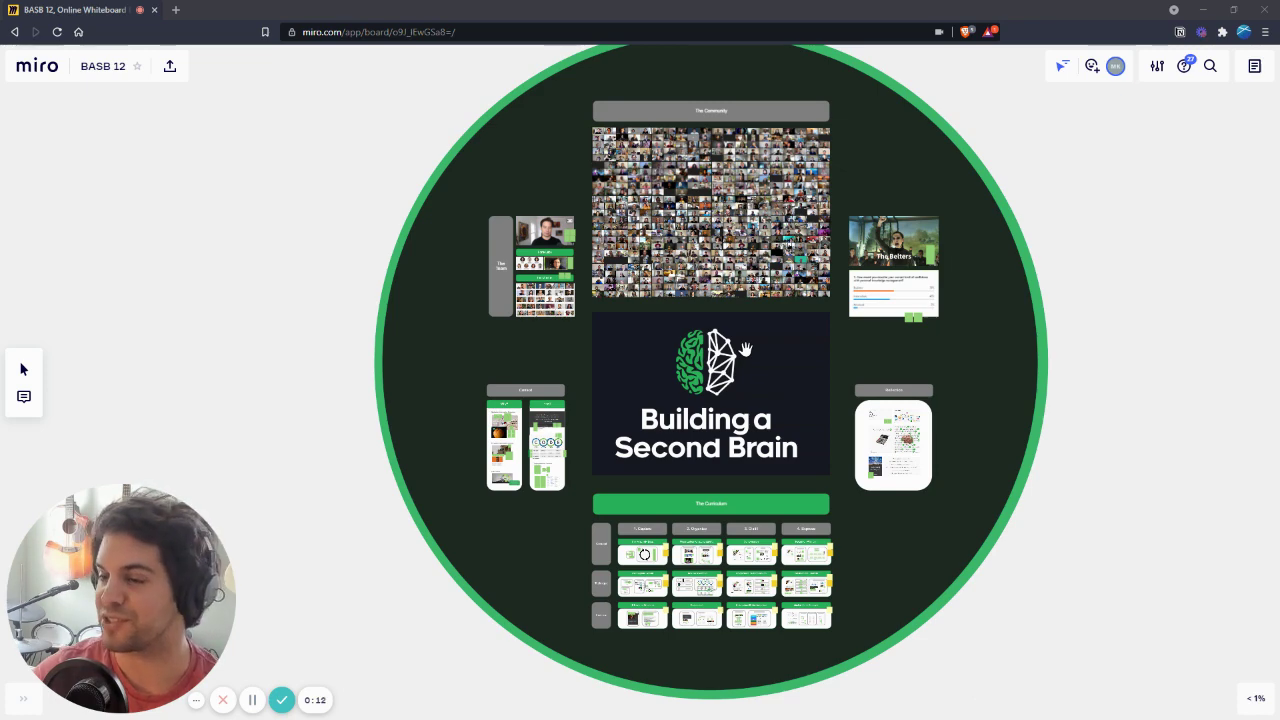
{"action": "scroll", "coordinate": [686, 550], "scroll_direction": "up", "scroll_amount": 3}
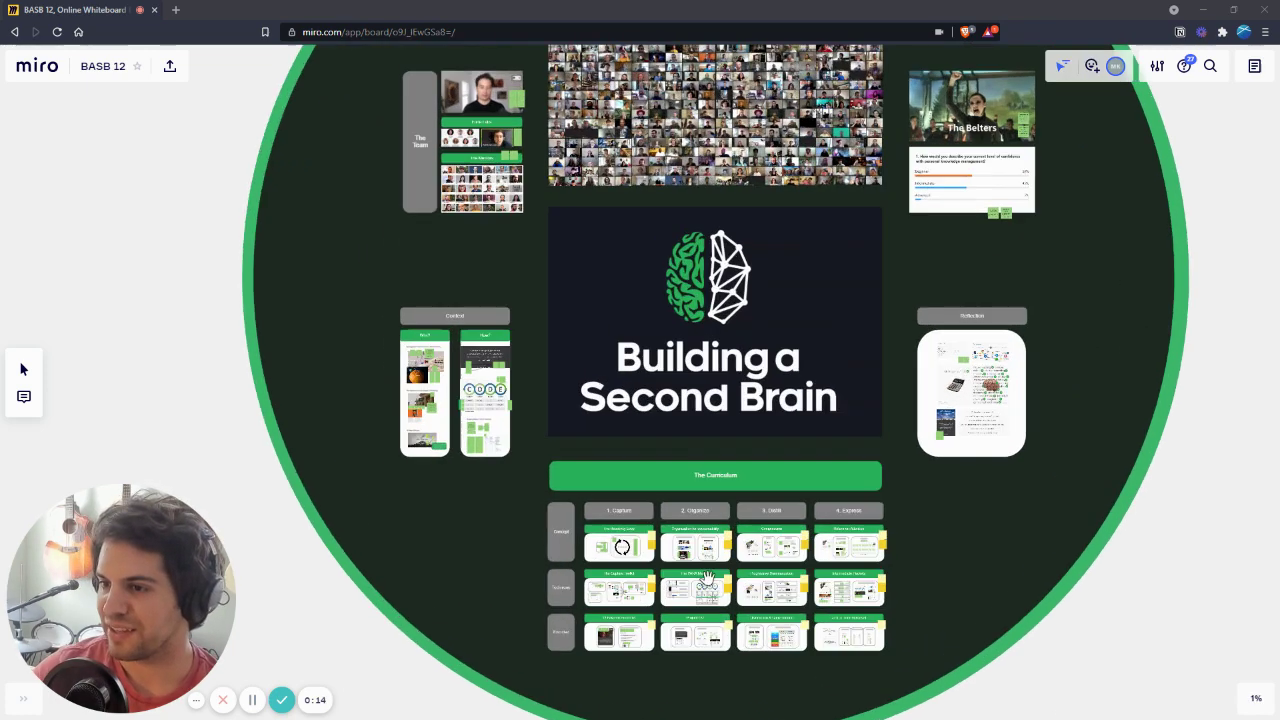
{"action": "scroll", "coordinate": [710, 565], "scroll_direction": "down", "scroll_amount": 3}
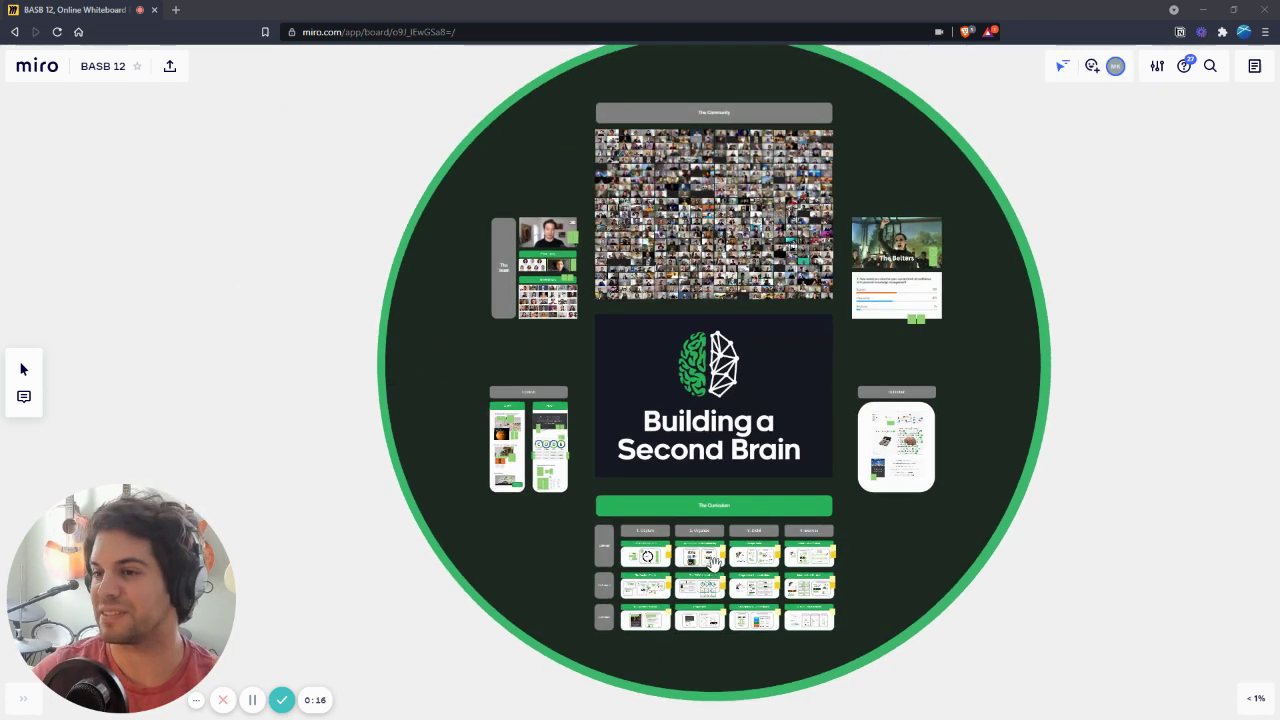
{"action": "scroll", "coordinate": [713, 560], "scroll_direction": "down", "scroll_amount": 2}
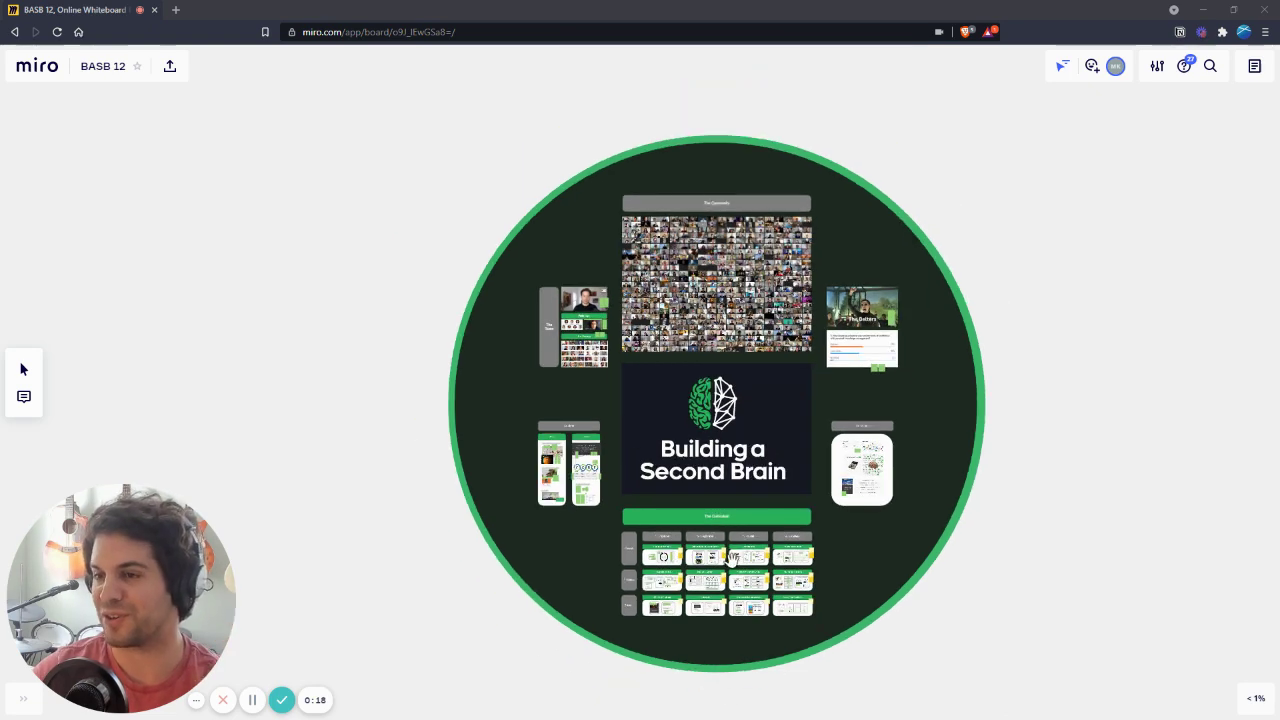
{"action": "scroll", "coordinate": [731, 558], "scroll_direction": "up", "scroll_amount": 1}
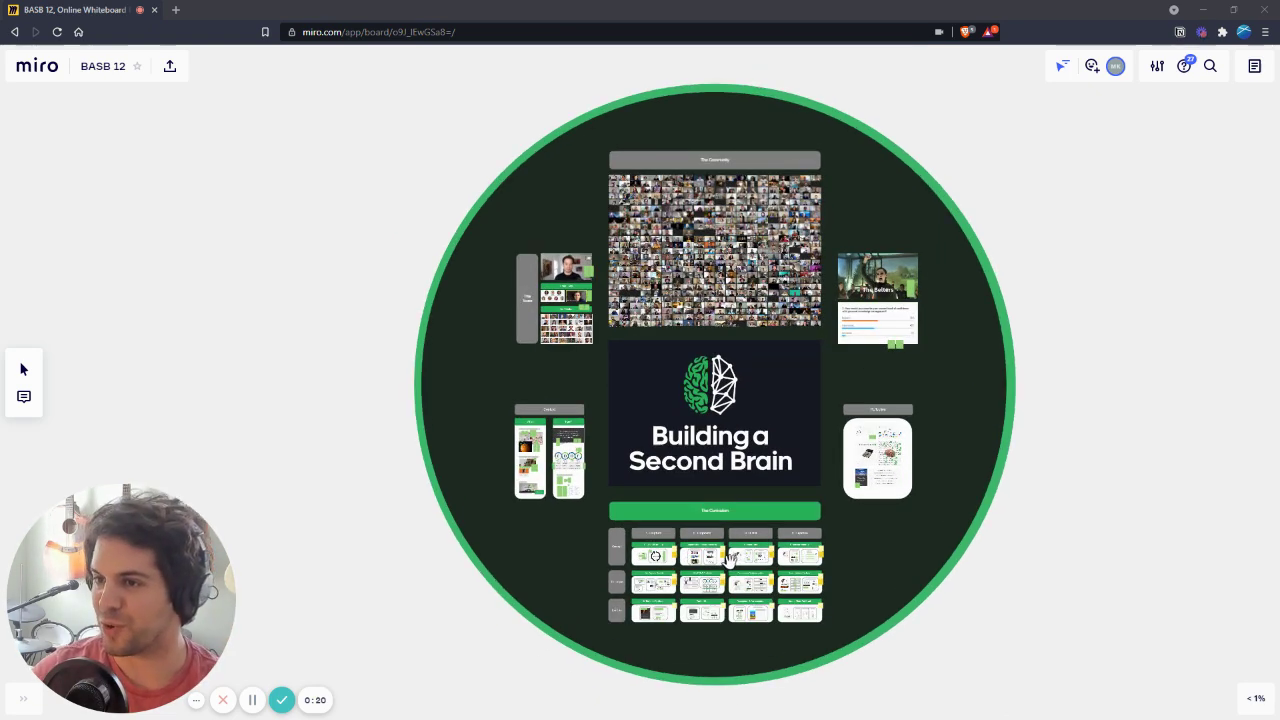
{"action": "scroll", "coordinate": [728, 560], "scroll_direction": "up", "scroll_amount": 5}
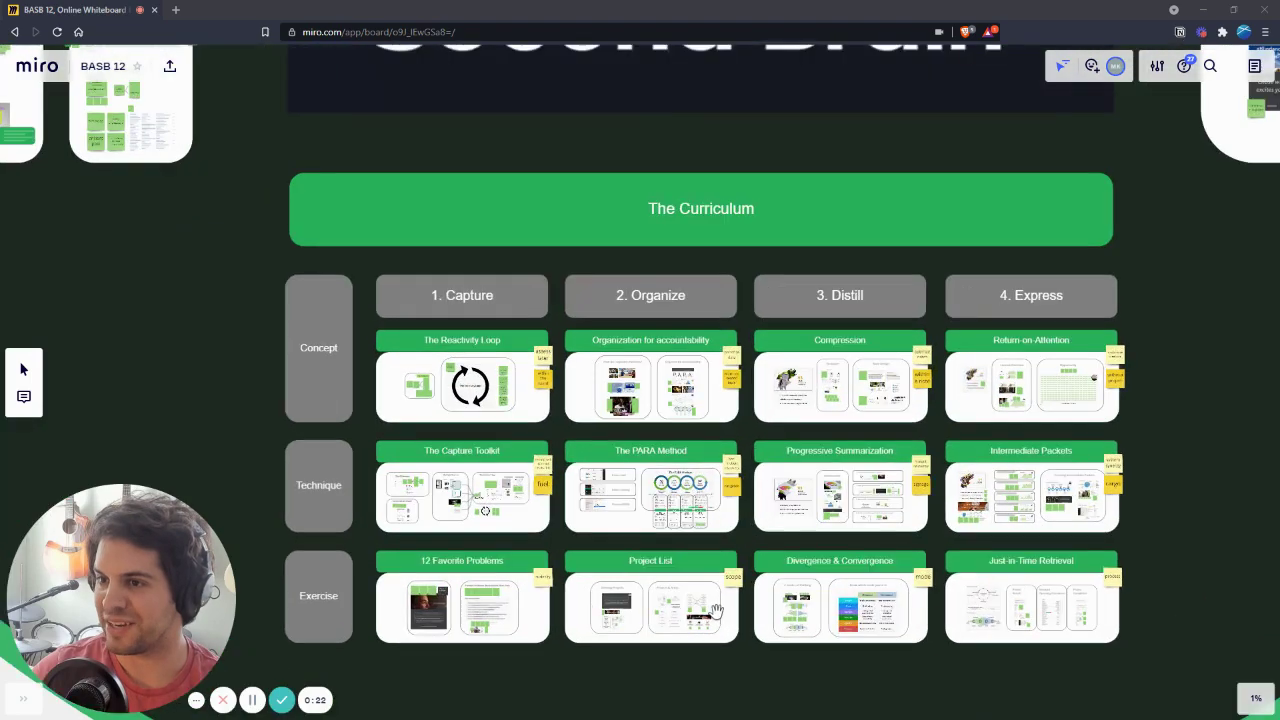
{"action": "scroll", "coordinate": [662, 520], "scroll_direction": "up", "scroll_amount": 5}
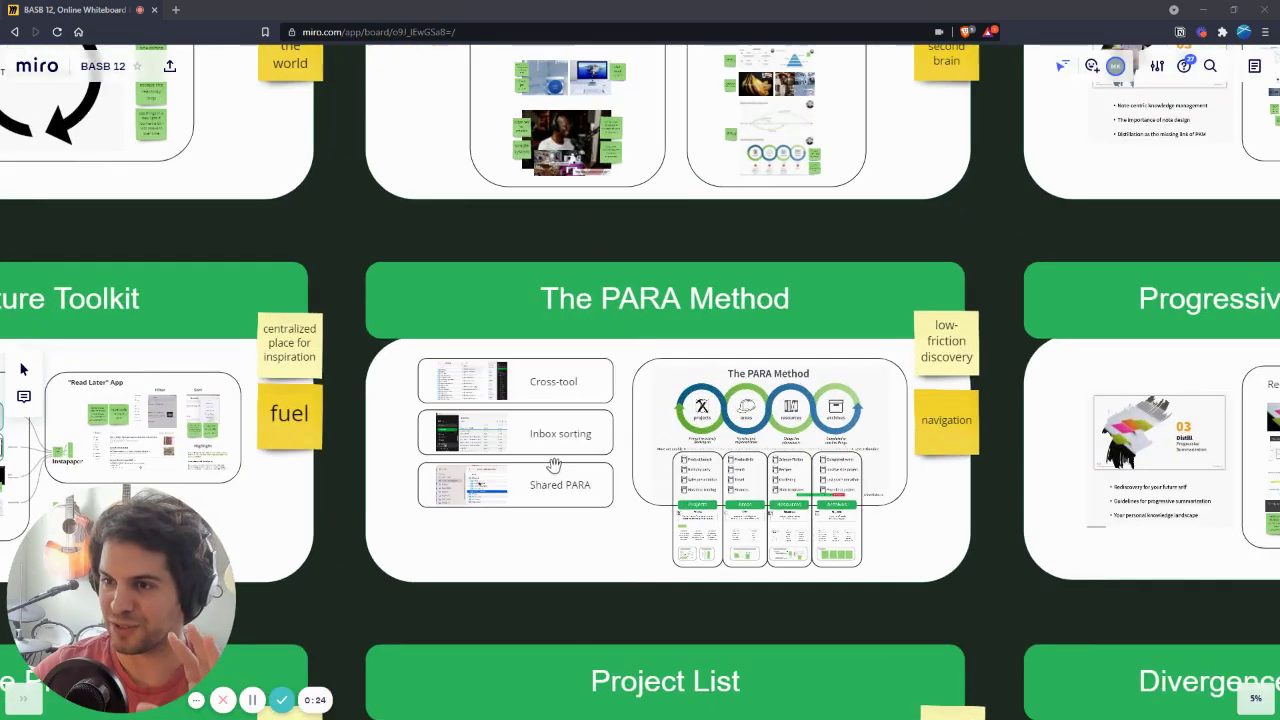
{"action": "scroll", "coordinate": [557, 467], "scroll_direction": "up", "scroll_amount": 1}
{"action": "scroll", "coordinate": [730, 530], "scroll_direction": "up", "scroll_amount": 5}
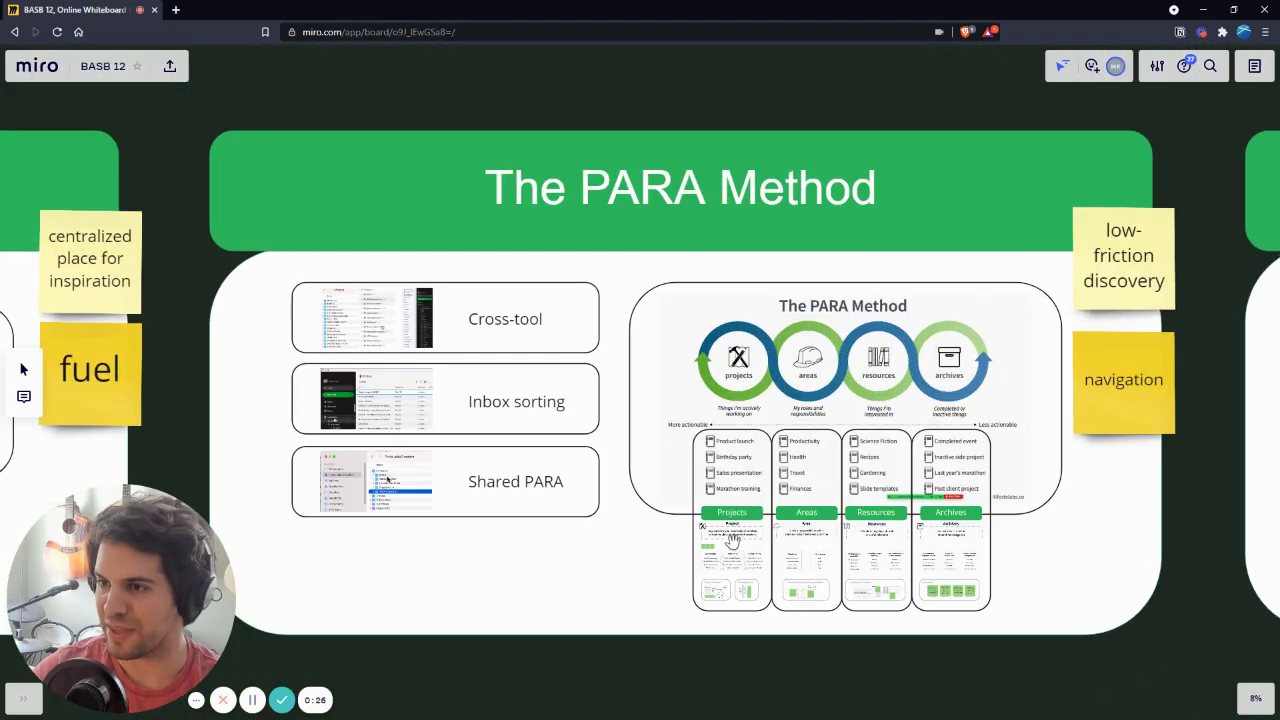
{"action": "scroll", "coordinate": [708, 590], "scroll_direction": "up", "scroll_amount": 10}
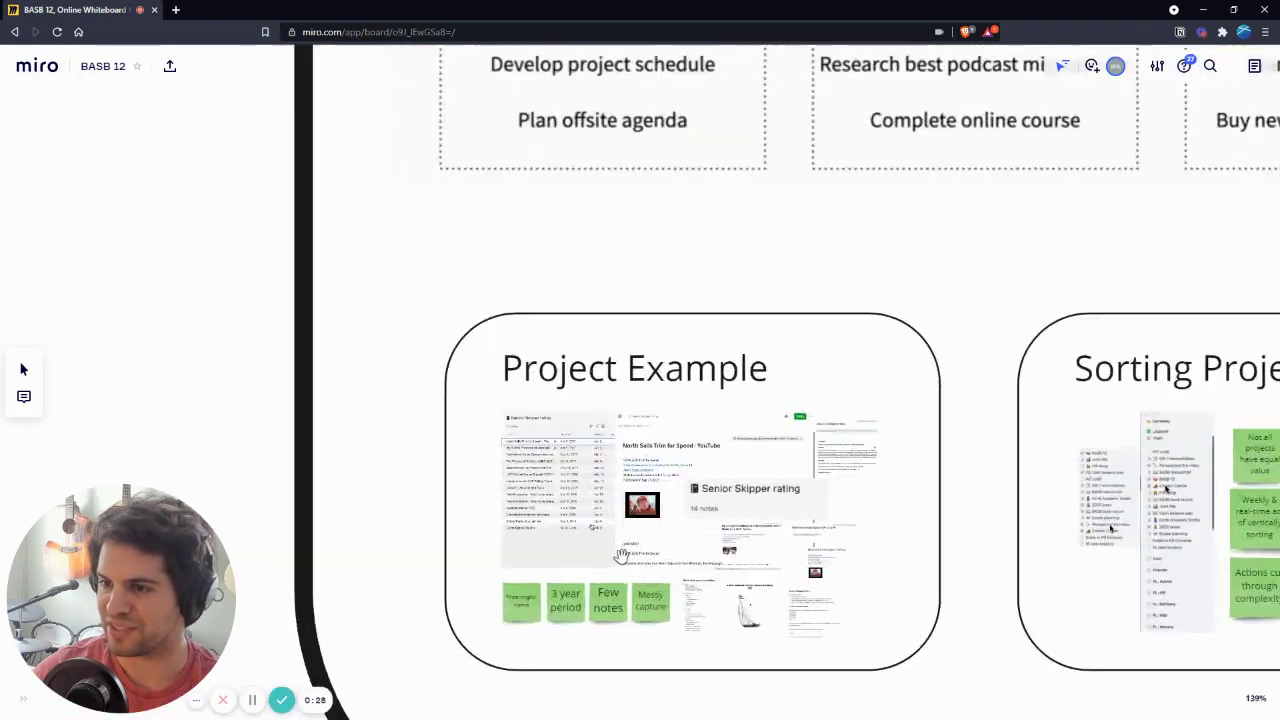
{"action": "scroll", "coordinate": [615, 540], "scroll_direction": "down", "scroll_amount": 10}
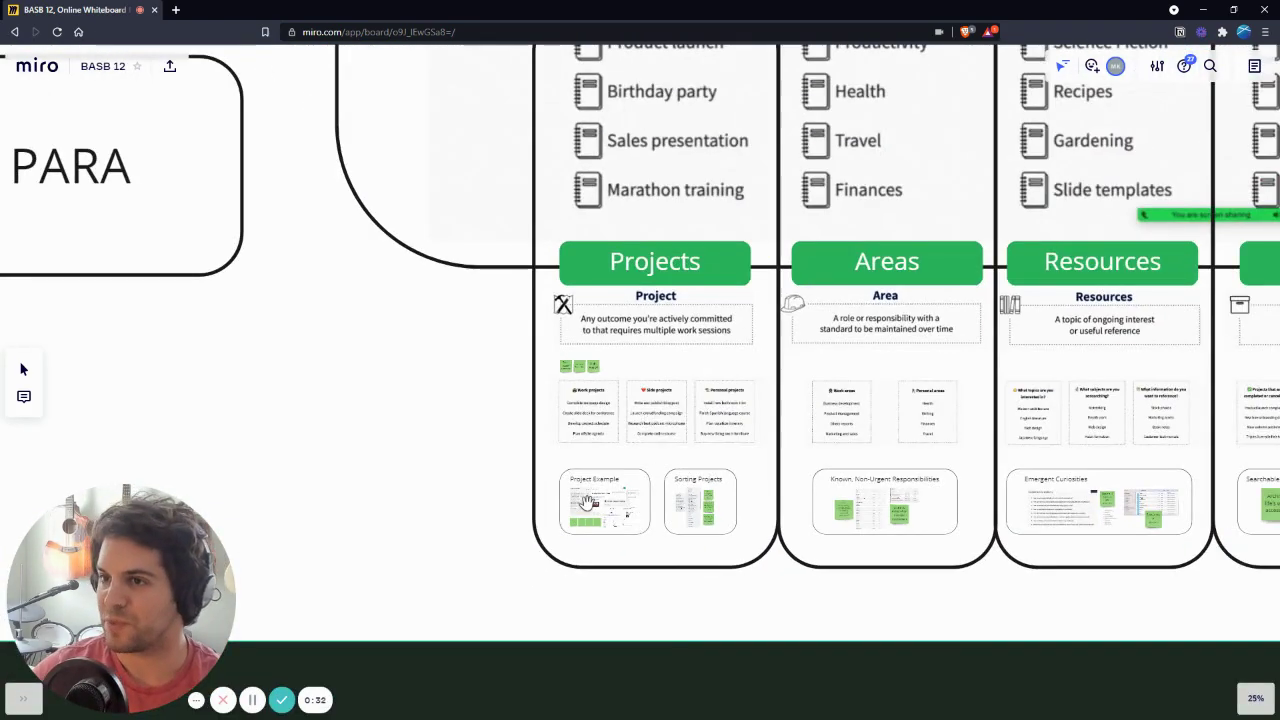
{"action": "scroll", "coordinate": [590, 503], "scroll_direction": "down", "scroll_amount": 8}
{"action": "scroll", "coordinate": [607, 497], "scroll_direction": "down", "scroll_amount": 5}
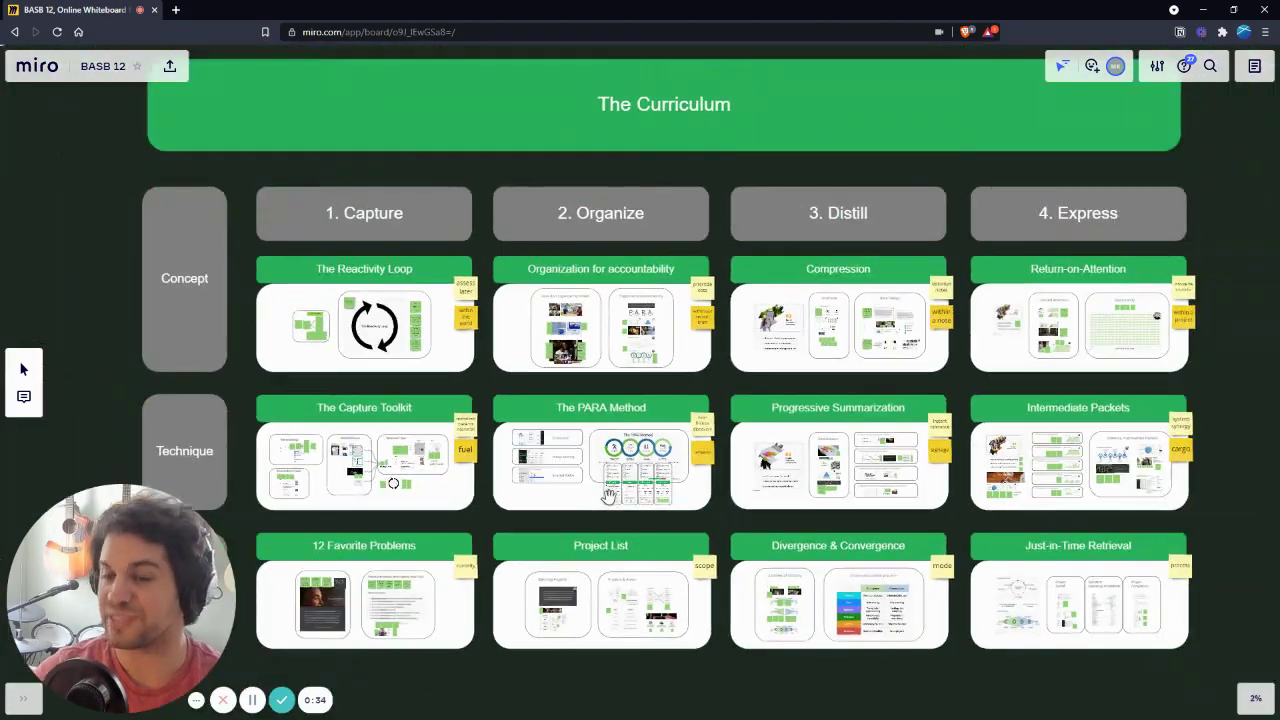
{"action": "scroll", "coordinate": [669, 374], "scroll_direction": "down", "scroll_amount": 3}
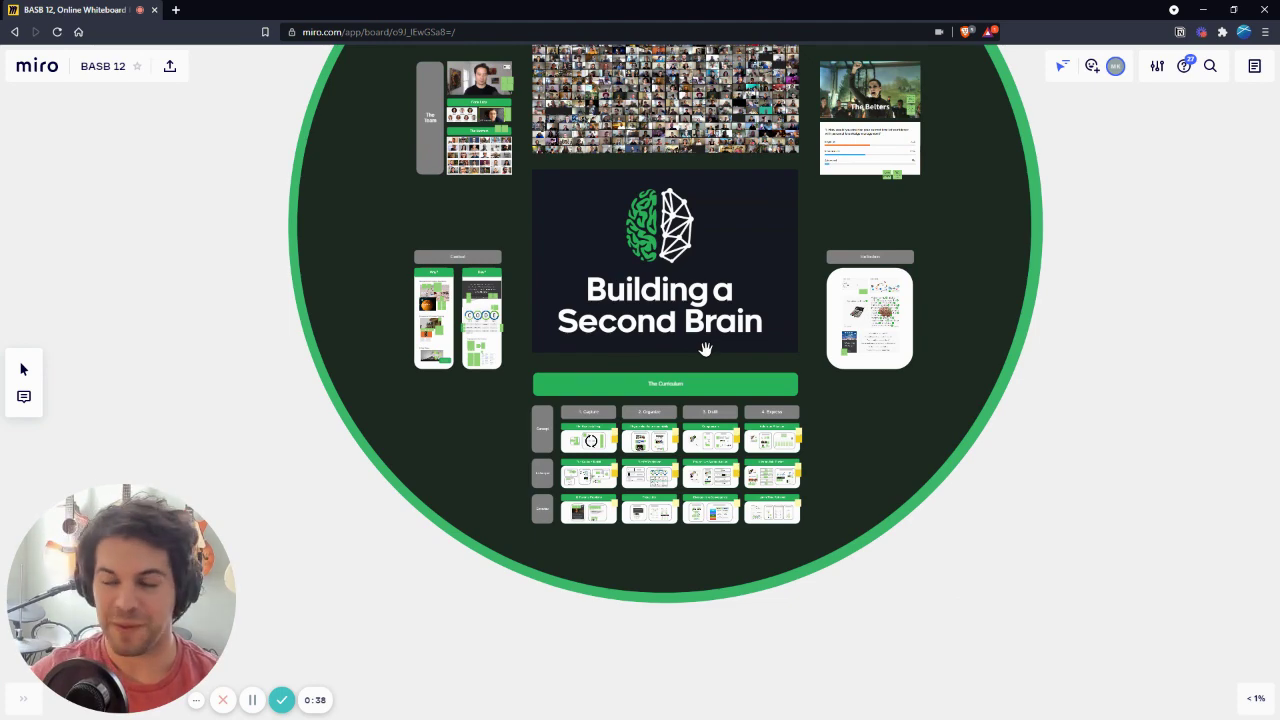
{"action": "scroll", "coordinate": [722, 396], "scroll_direction": "down", "scroll_amount": 2}
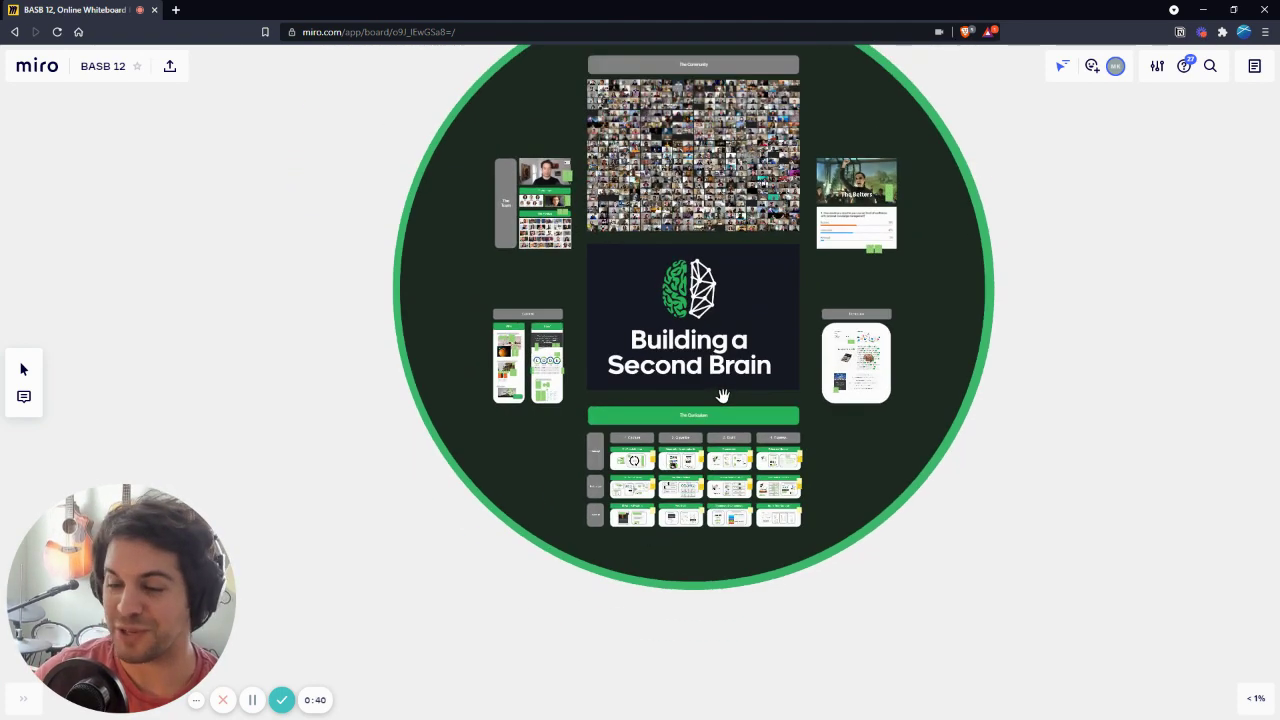
{"action": "scroll", "coordinate": [723, 394], "scroll_direction": "down", "scroll_amount": 1}
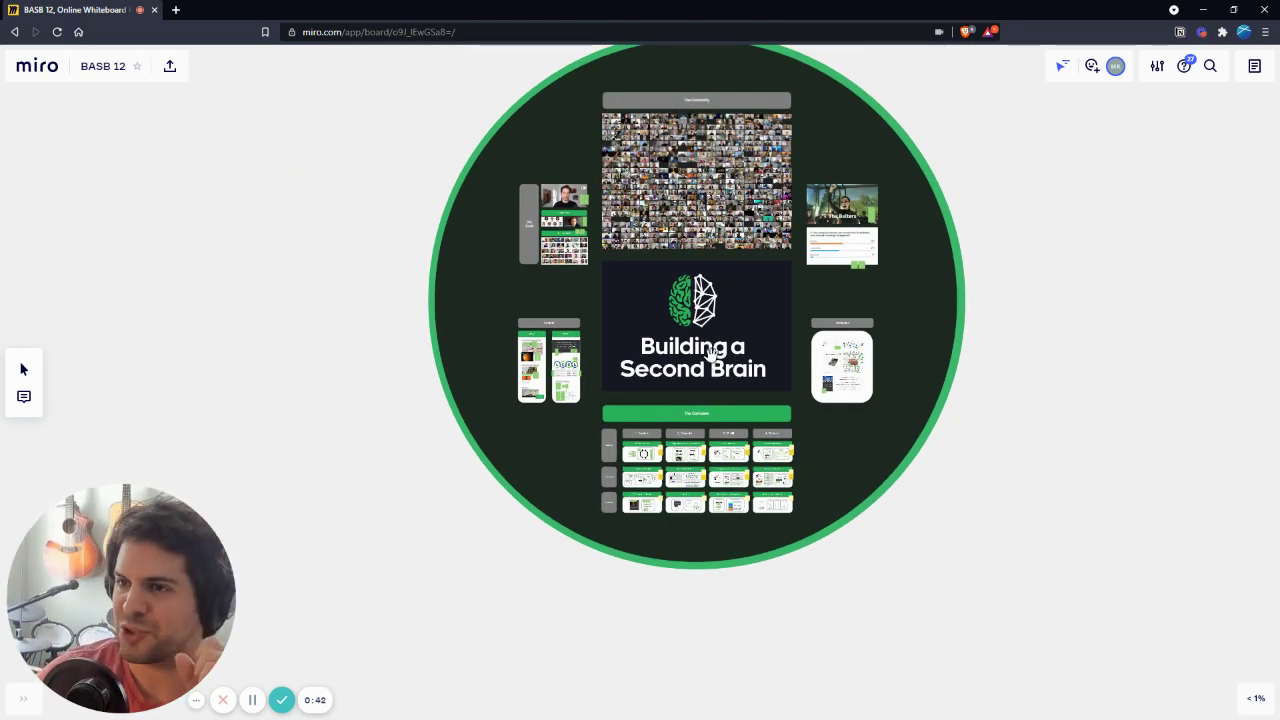
{"action": "scroll", "coordinate": [720, 346], "scroll_direction": "down", "scroll_amount": 1}
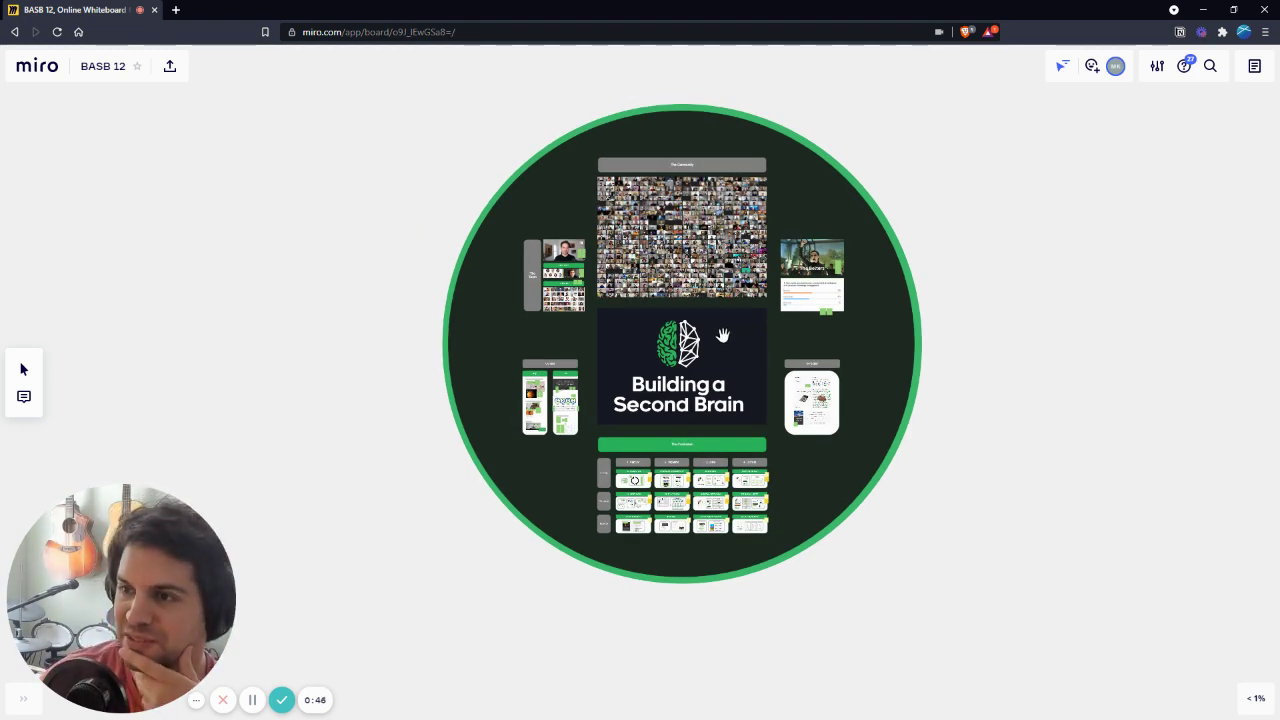
{"action": "scroll", "coordinate": [683, 230], "scroll_direction": "up", "scroll_amount": 5}
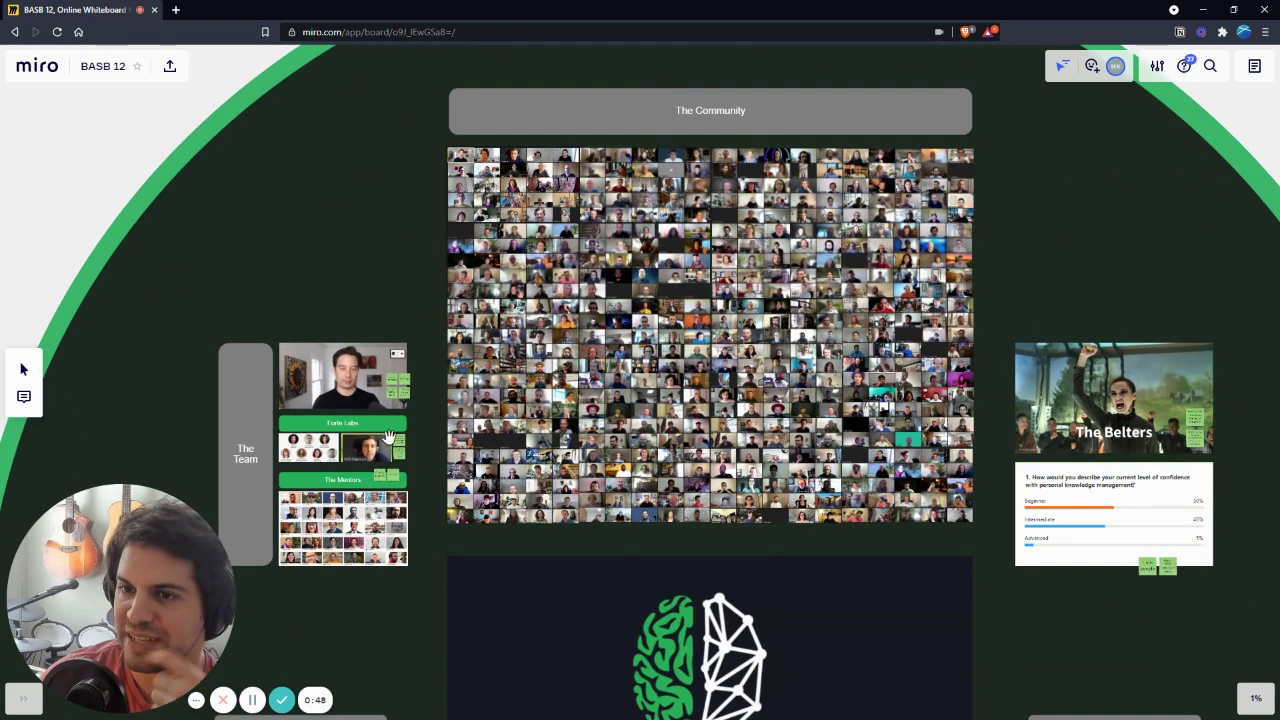
{"action": "scroll", "coordinate": [388, 440], "scroll_direction": "up", "scroll_amount": 4}
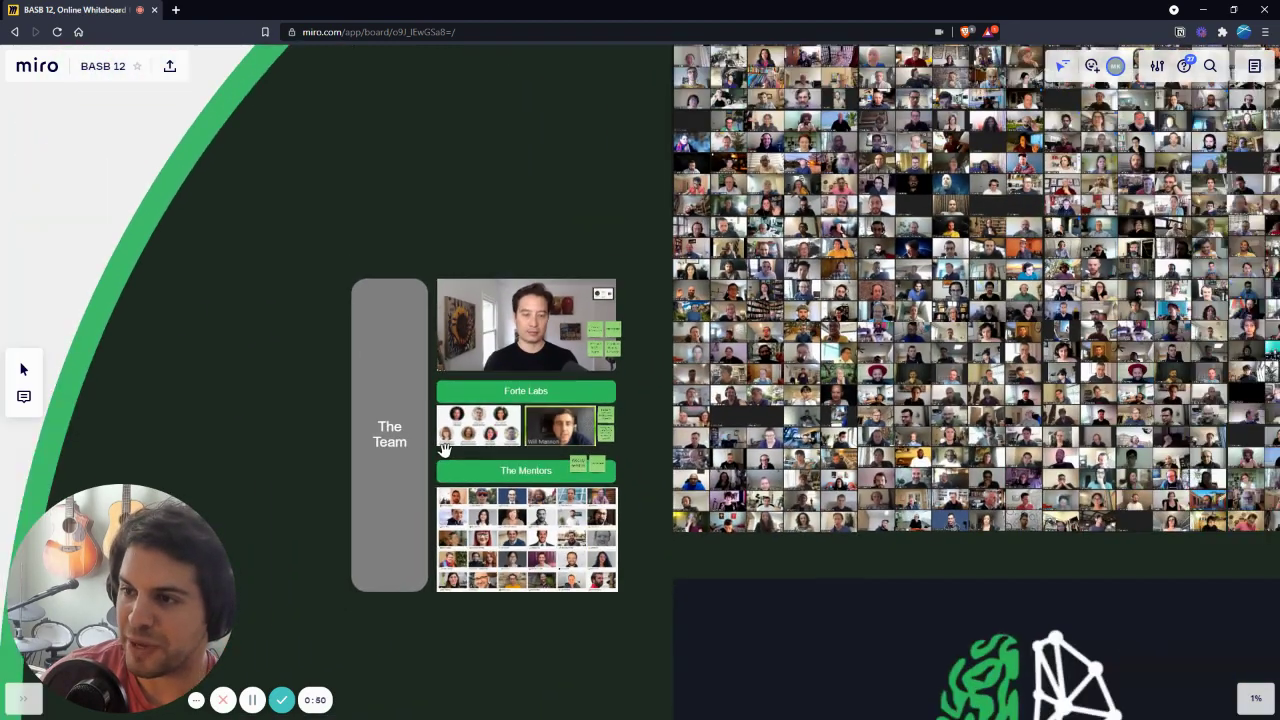
{"action": "scroll", "coordinate": [640, 410], "scroll_direction": "down", "scroll_amount": 2}
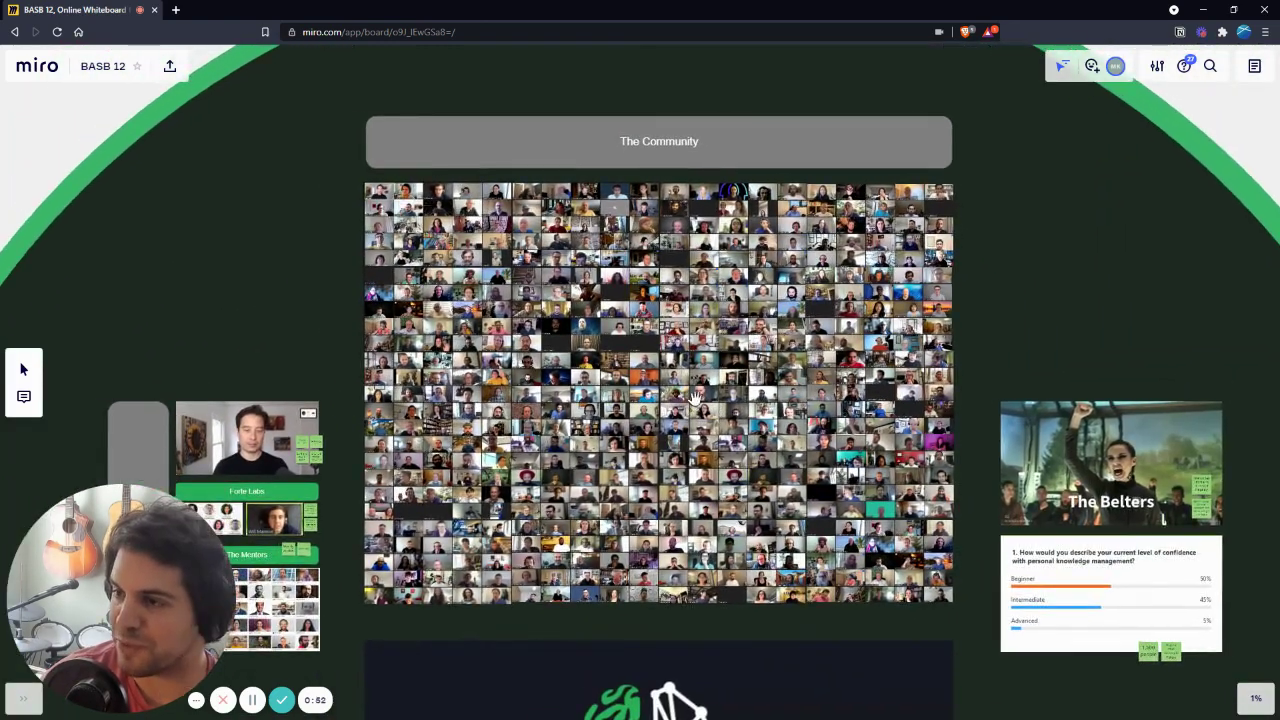
{"action": "scroll", "coordinate": [698, 388], "scroll_direction": "down", "scroll_amount": 5}
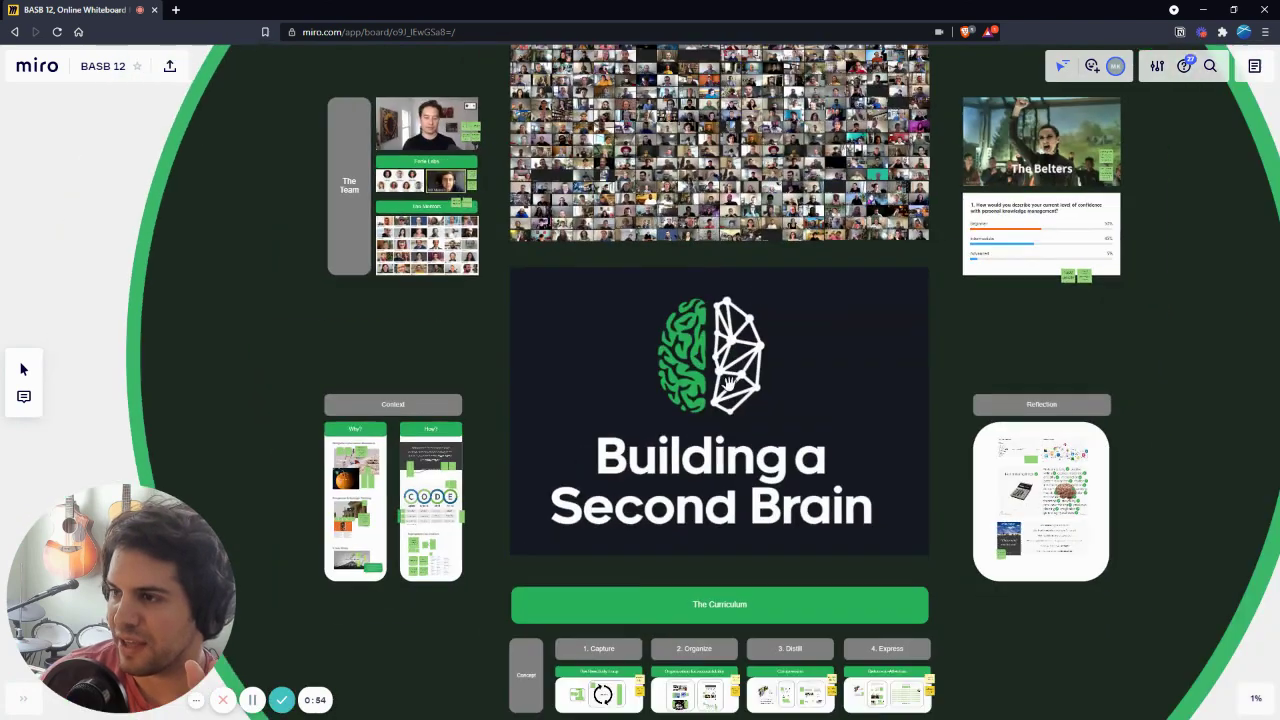
{"action": "scroll", "coordinate": [521, 463], "scroll_direction": "up", "scroll_amount": 5}
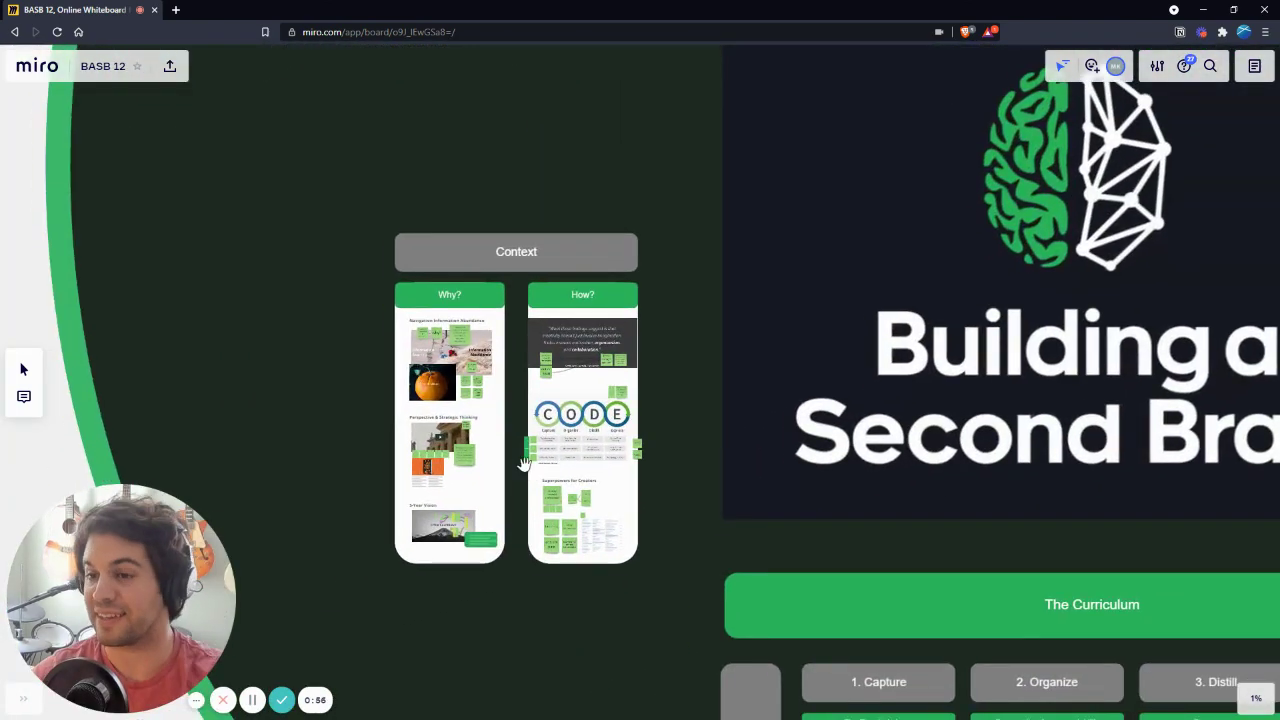
{"action": "scroll", "coordinate": [508, 441], "scroll_direction": "up", "scroll_amount": 3}
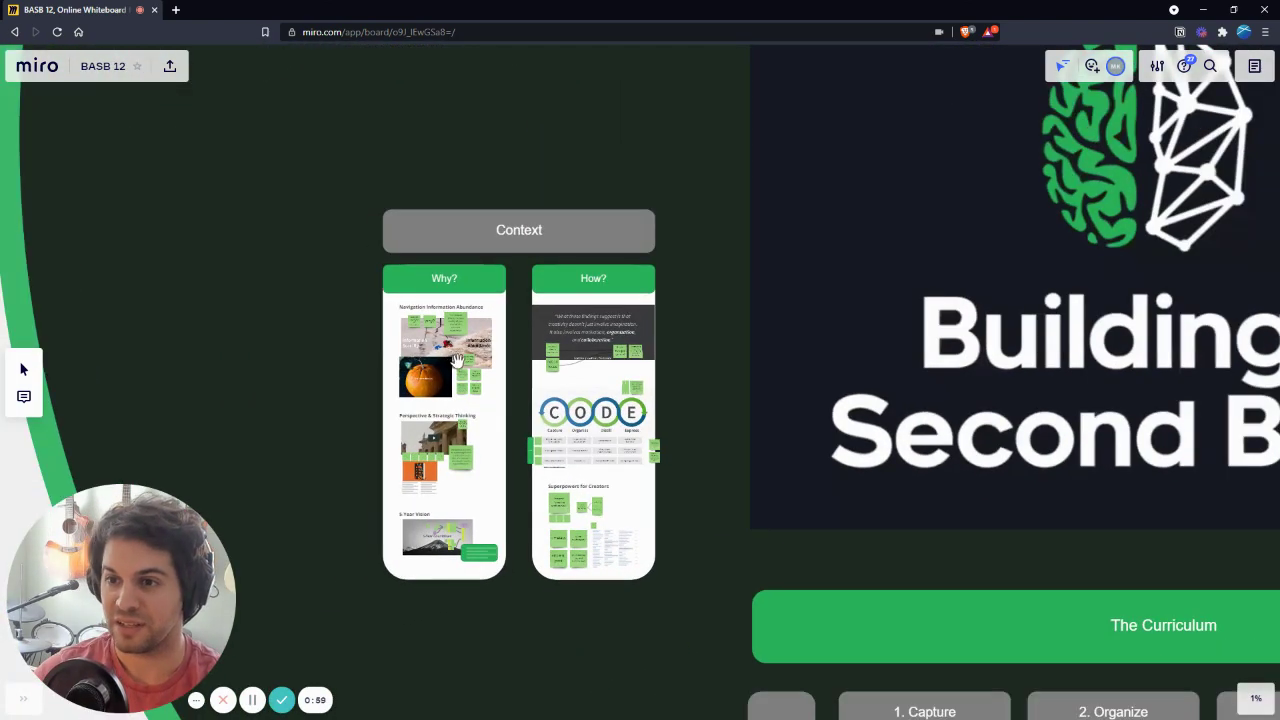
{"action": "scroll", "coordinate": [456, 365], "scroll_direction": "down", "scroll_amount": 2}
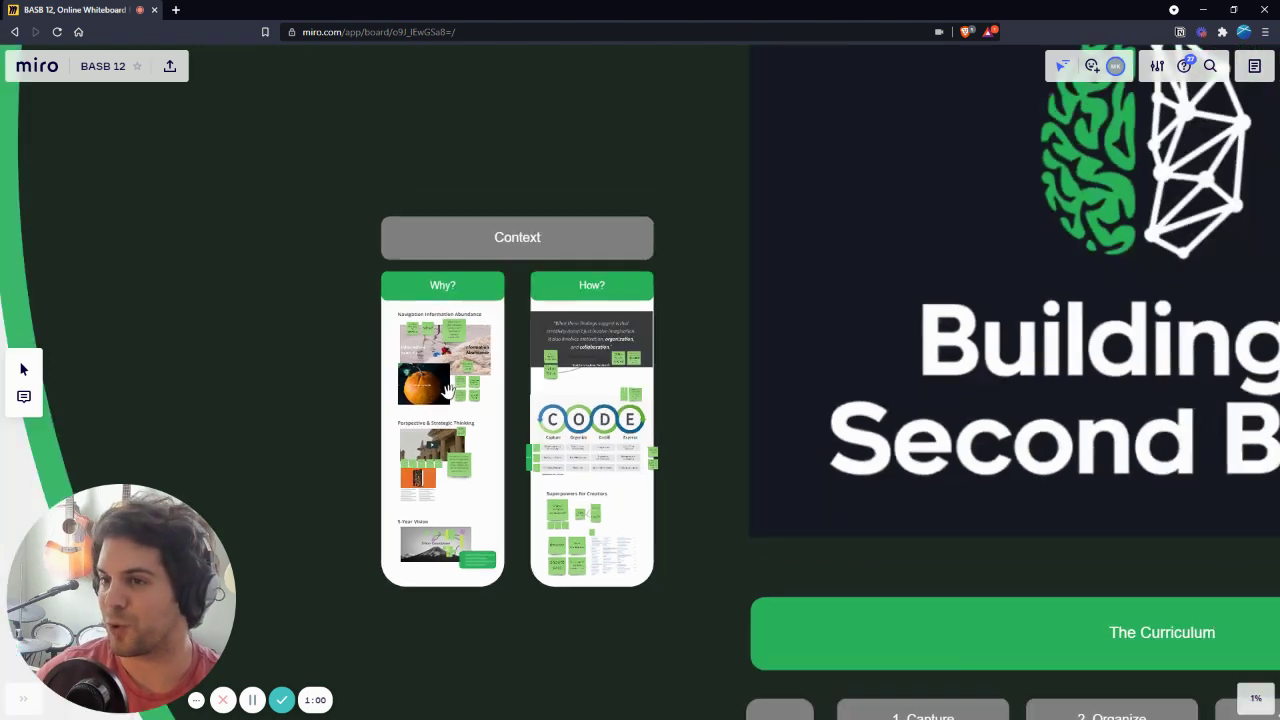
Step: Pan and zoom out to about 1%, showing the Building a Second Brain title and Reflection frame
{"action": "scroll", "coordinate": [760, 398], "scroll_direction": "right", "scroll_amount": 5}
{"action": "scroll", "coordinate": [760, 398], "scroll_direction": "right", "scroll_amount": 3}
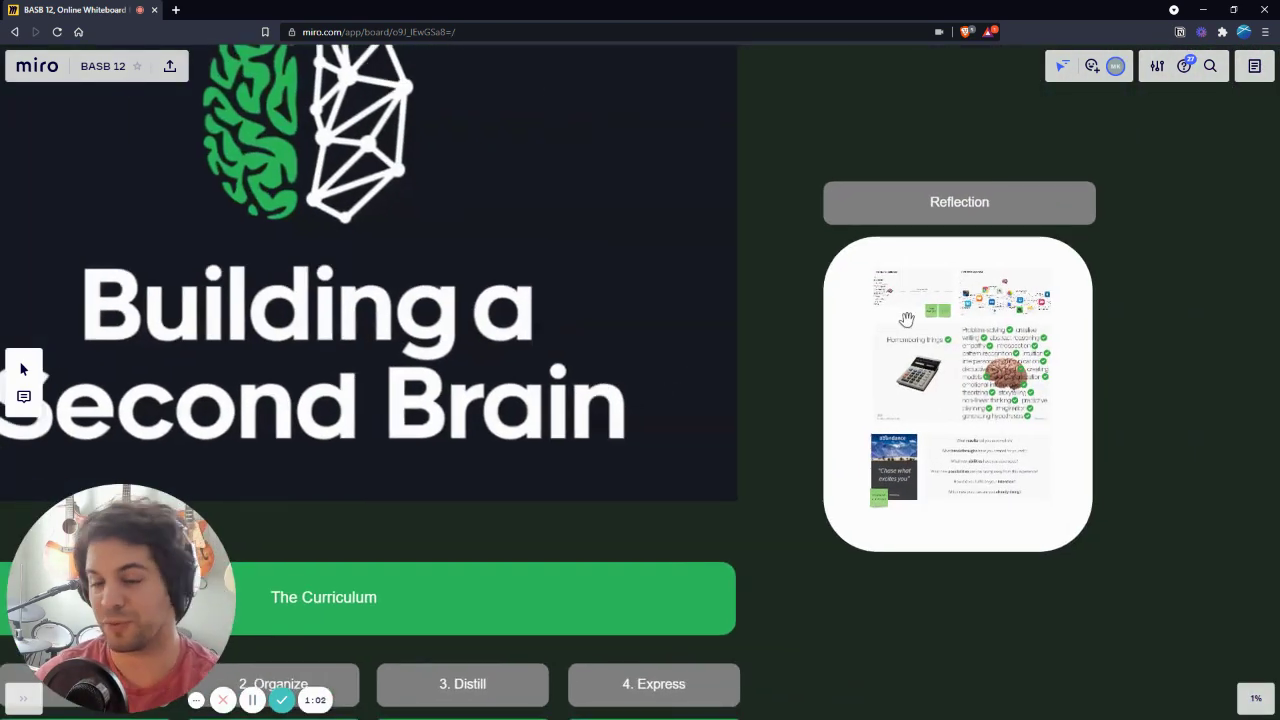
{"action": "scroll", "coordinate": [906, 318], "scroll_direction": "down", "scroll_amount": 3}
{"action": "scroll", "coordinate": [333, 381], "scroll_direction": "left", "scroll_amount": 3}
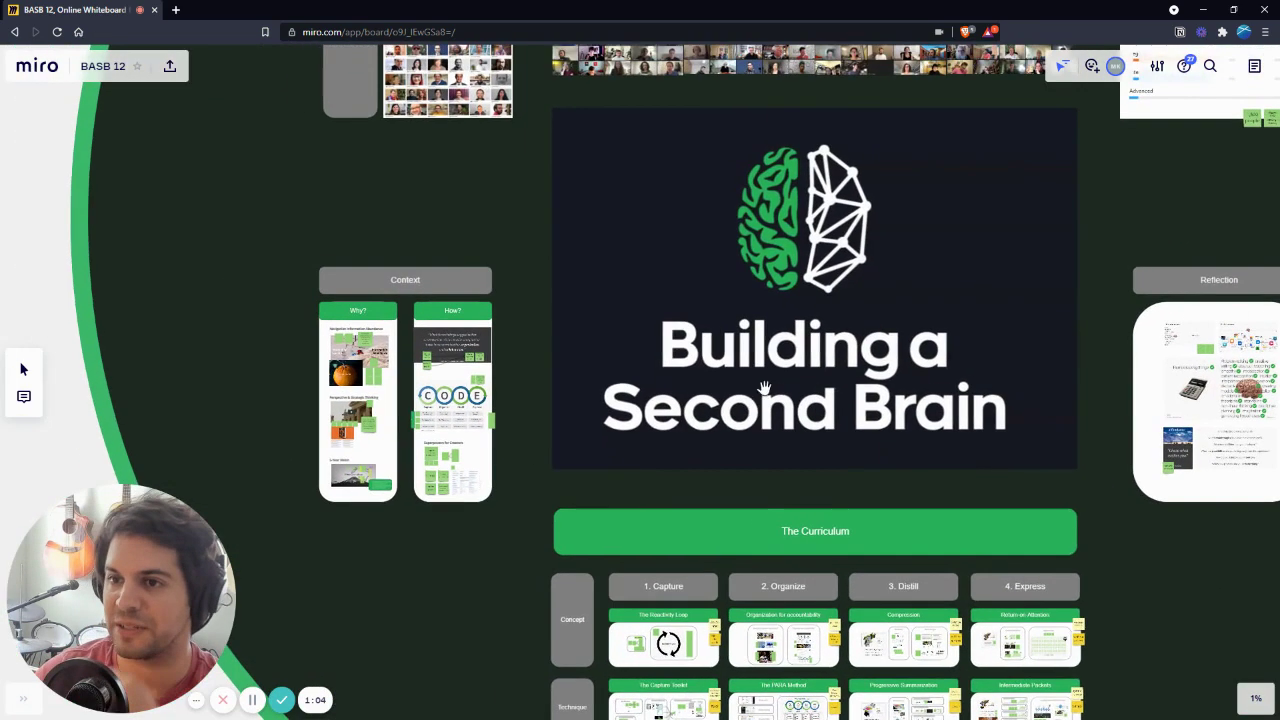
{"action": "scroll", "coordinate": [333, 381], "scroll_direction": "up", "scroll_amount": 3}
{"action": "scroll", "coordinate": [333, 381], "scroll_direction": "up", "scroll_amount": 5}
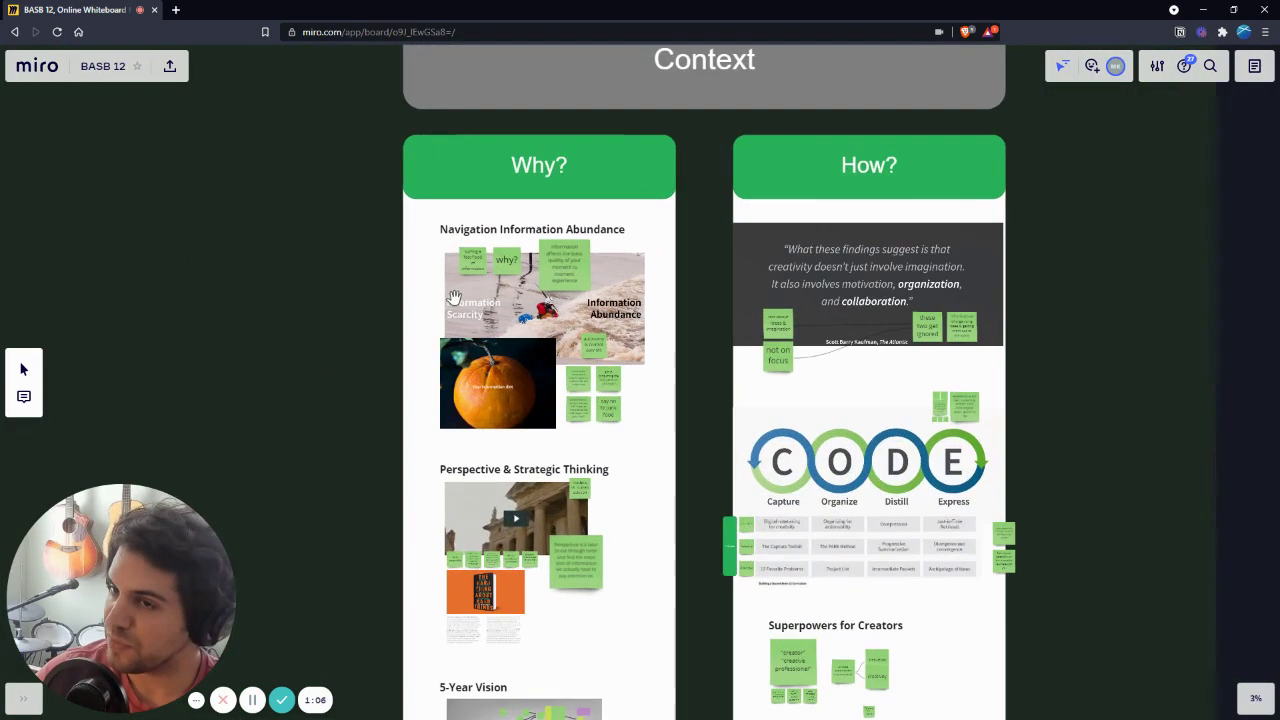
{"action": "scroll", "coordinate": [524, 272], "scroll_direction": "up", "scroll_amount": 3}
{"action": "scroll", "coordinate": [541, 304], "scroll_direction": "down", "scroll_amount": 1}
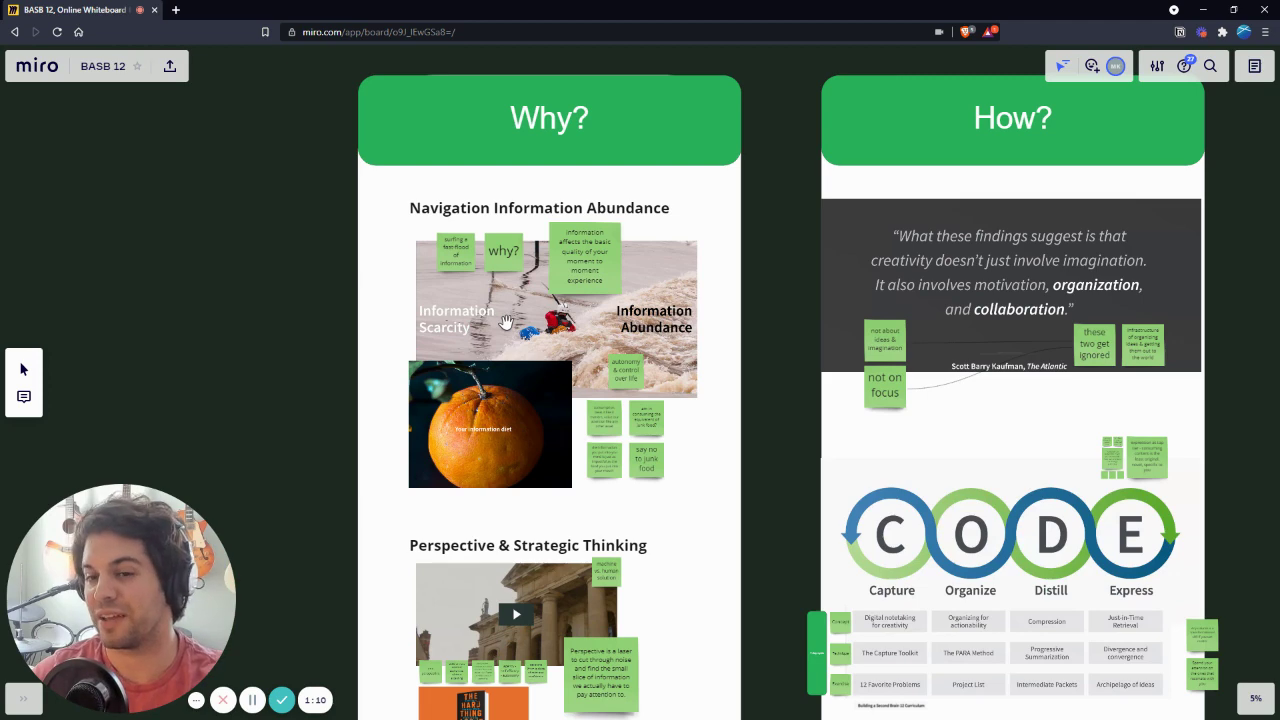
{"action": "scroll", "coordinate": [506, 322], "scroll_direction": "down", "scroll_amount": 1}
{"action": "scroll", "coordinate": [500, 360], "scroll_direction": "up", "scroll_amount": 3}
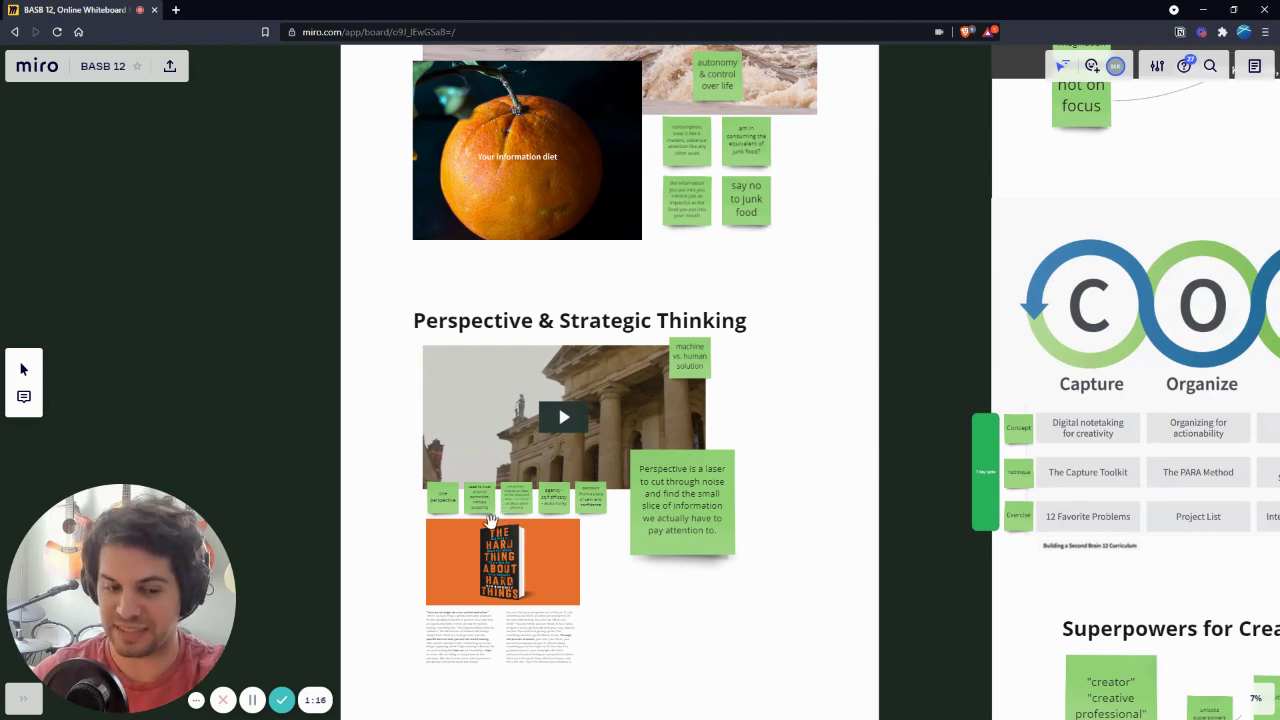
{"action": "scroll", "coordinate": [484, 521], "scroll_direction": "down", "scroll_amount": 2}
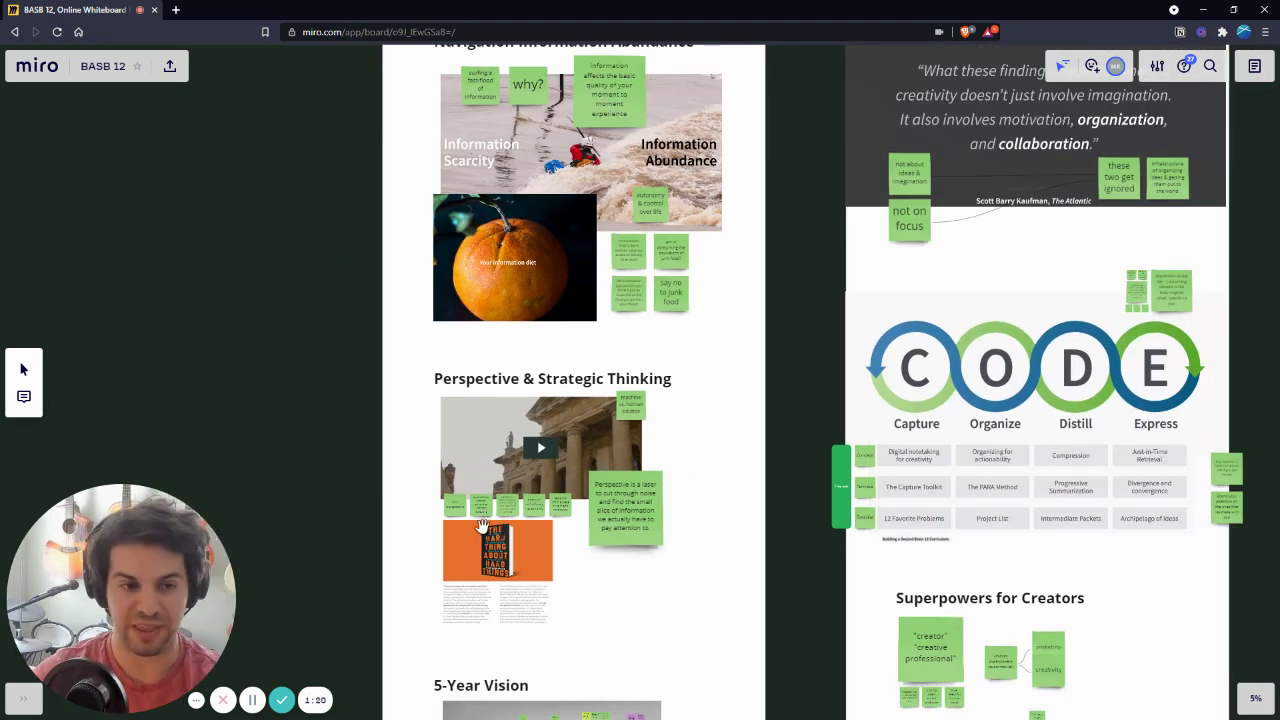
{"action": "scroll", "coordinate": [481, 527], "scroll_direction": "down", "scroll_amount": 3}
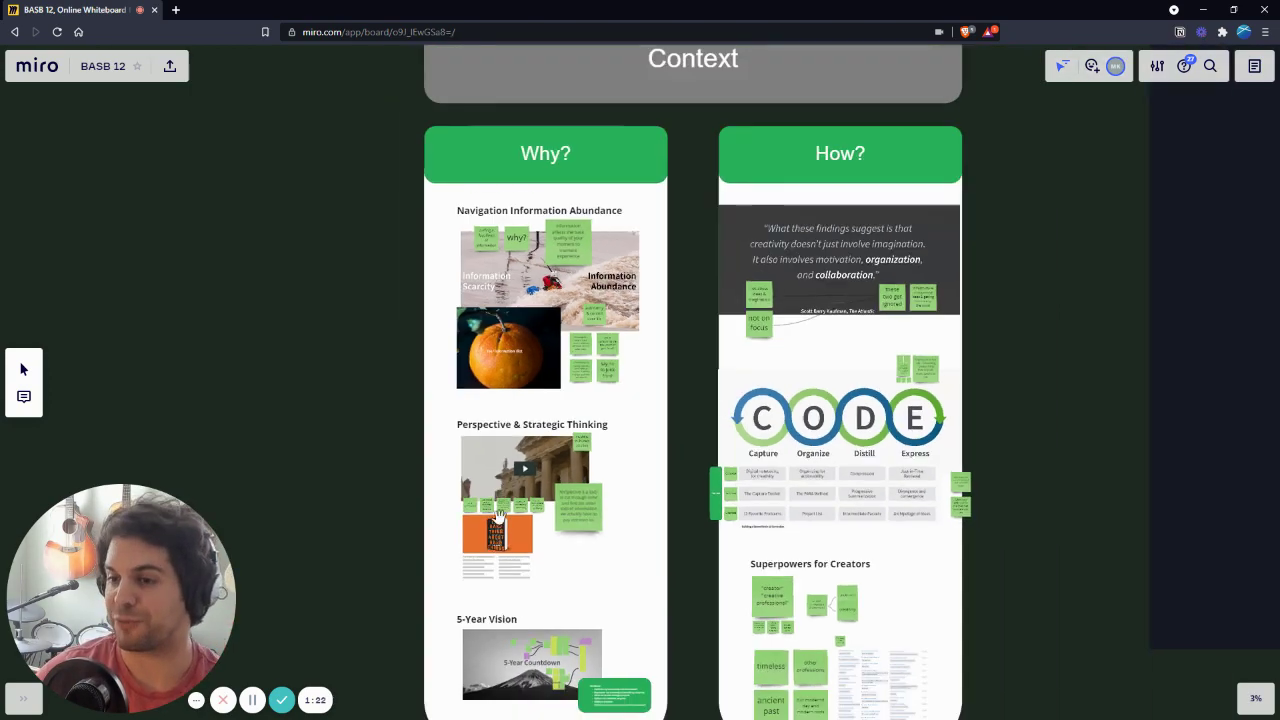
{"action": "scroll", "coordinate": [500, 555], "scroll_direction": "up", "scroll_amount": 1}
{"action": "scroll", "coordinate": [507, 570], "scroll_direction": "up", "scroll_amount": 3}
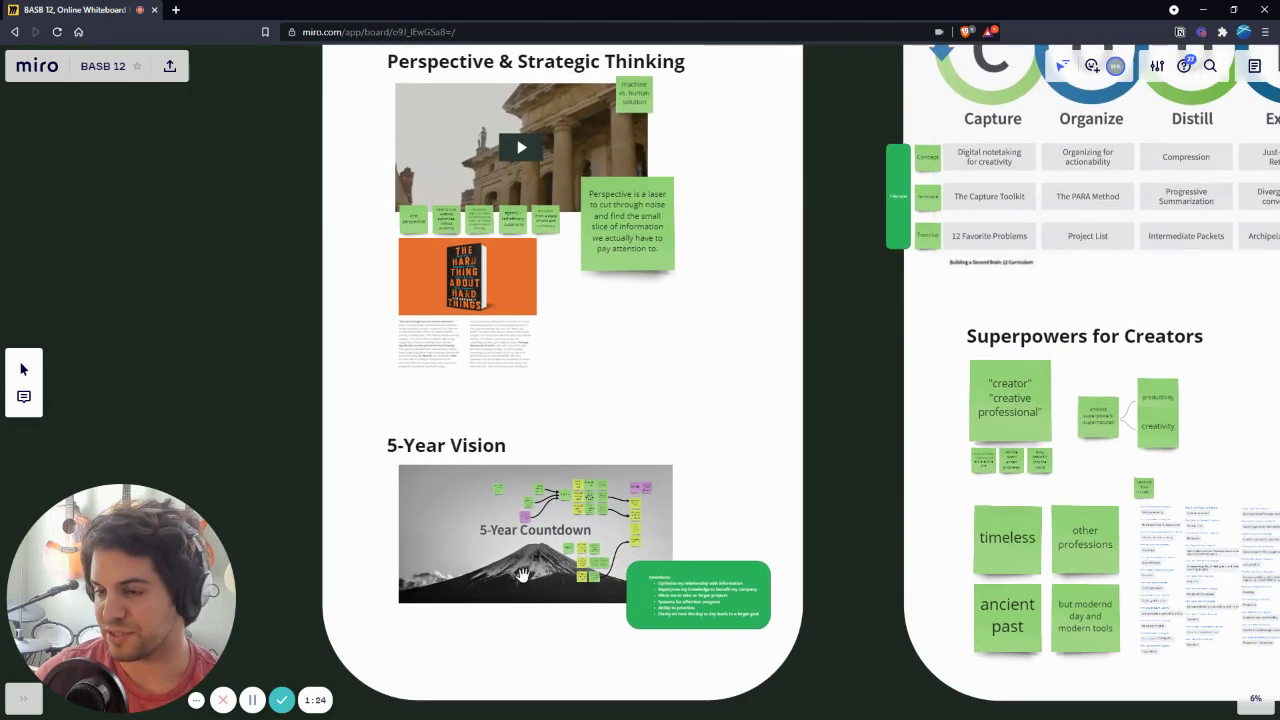
{"action": "scroll", "coordinate": [515, 557], "scroll_direction": "down", "scroll_amount": 1}
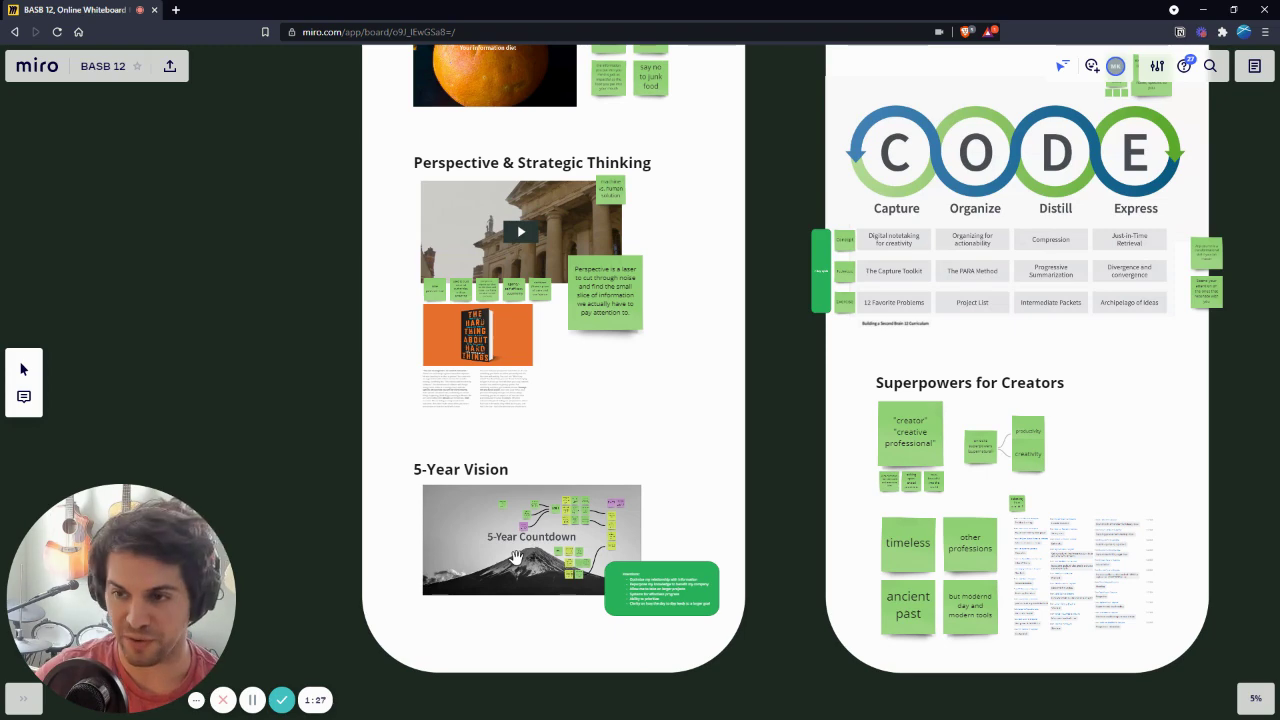
{"action": "scroll", "coordinate": [446, 508], "scroll_direction": "down", "scroll_amount": 2}
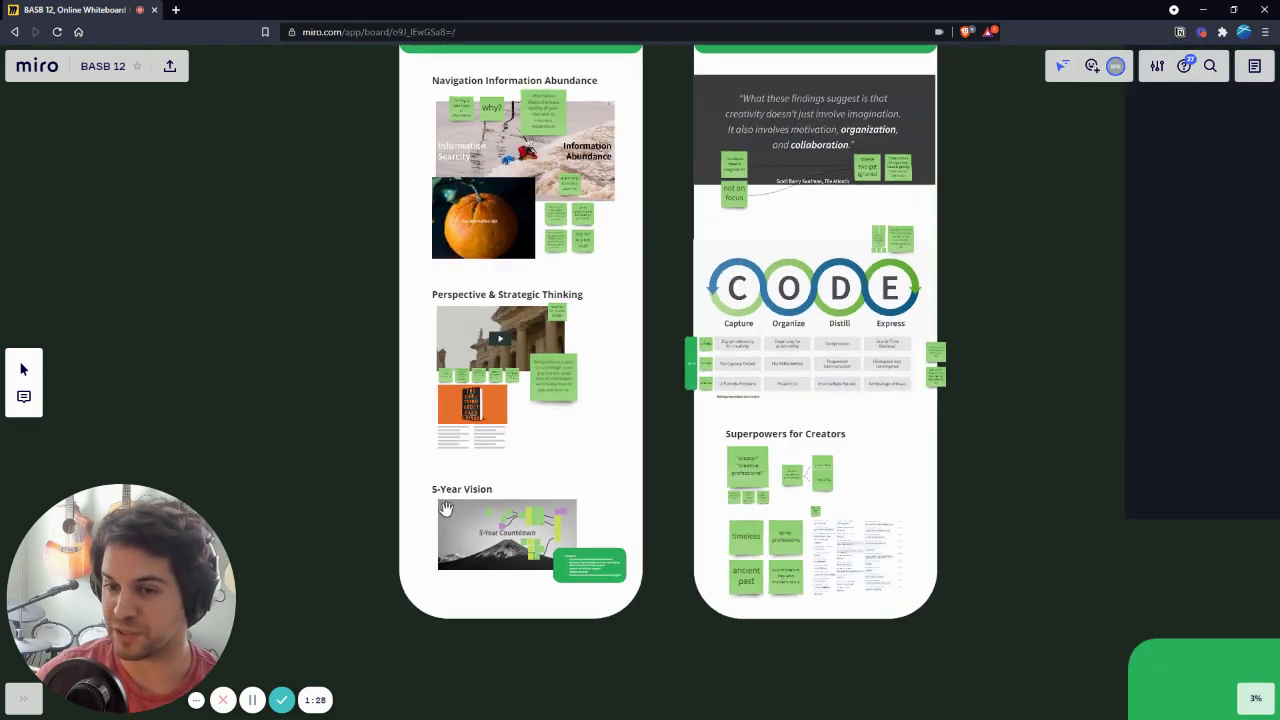
{"action": "scroll", "coordinate": [456, 519], "scroll_direction": "down", "scroll_amount": 5}
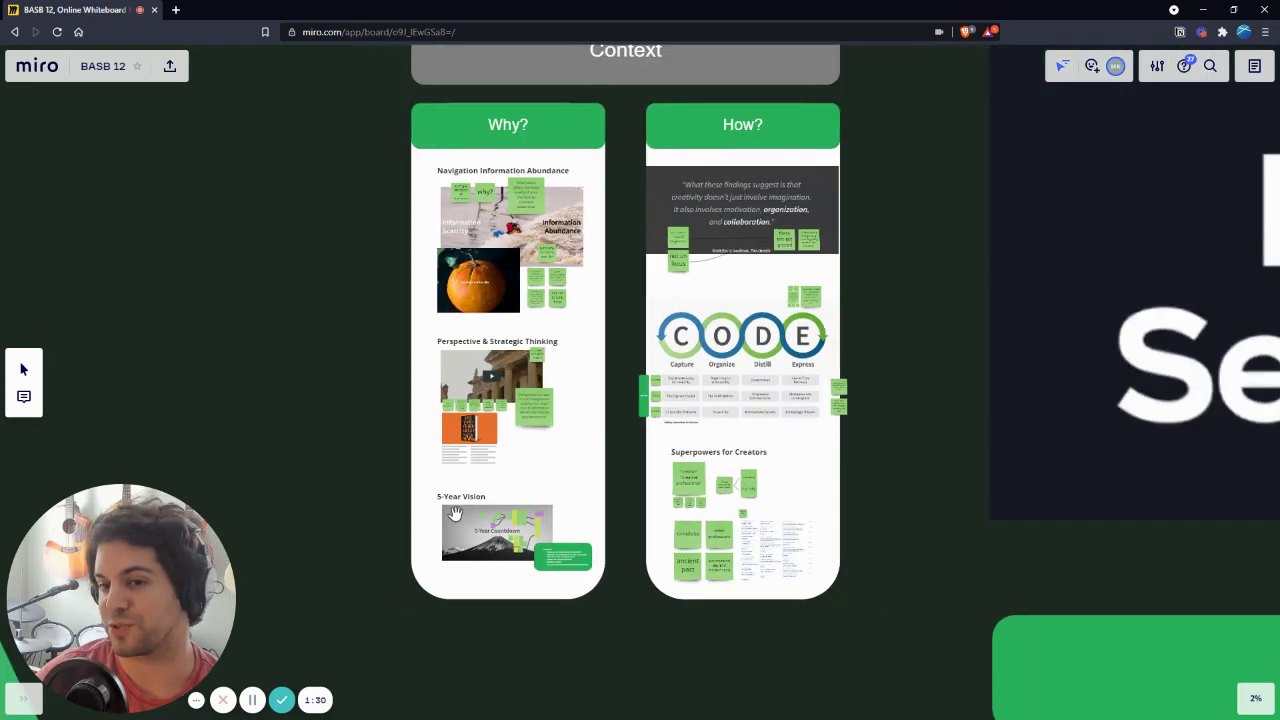
{"action": "scroll", "coordinate": [908, 448], "scroll_direction": "up", "scroll_amount": 3}
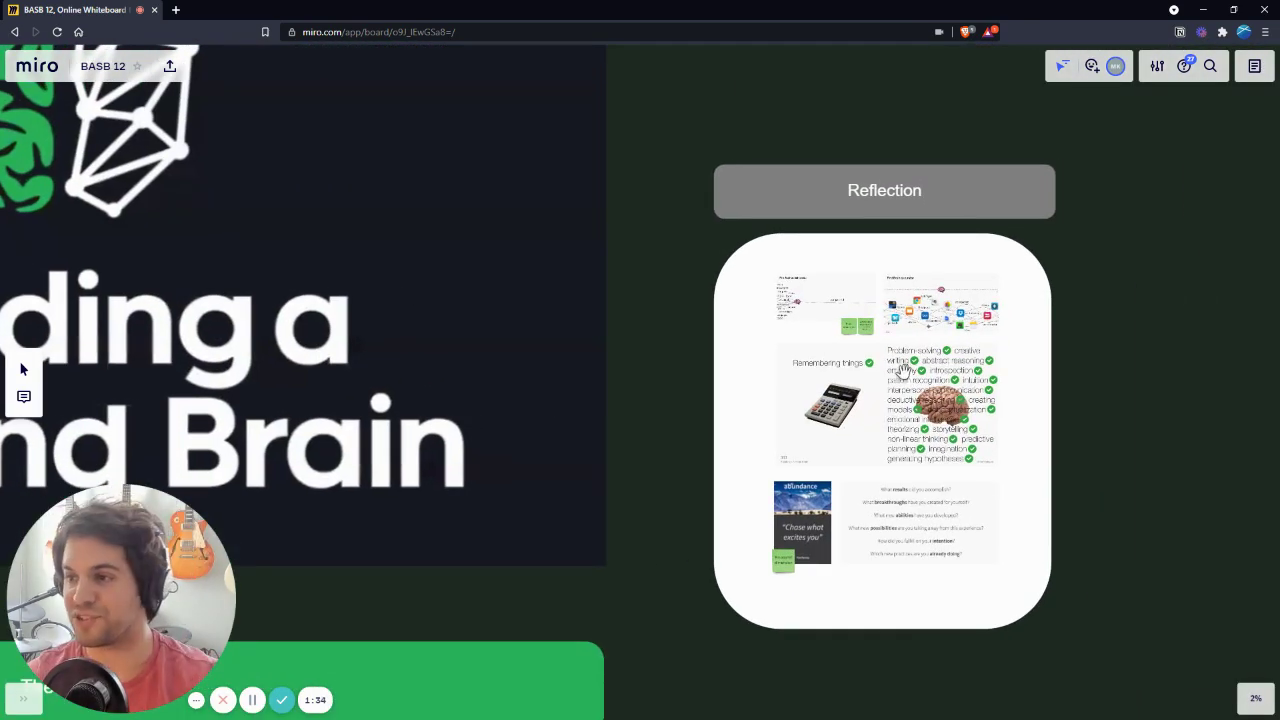
{"action": "scroll", "coordinate": [952, 300], "scroll_direction": "up", "scroll_amount": 3}
{"action": "scroll", "coordinate": [822, 286], "scroll_direction": "up", "scroll_amount": 4}
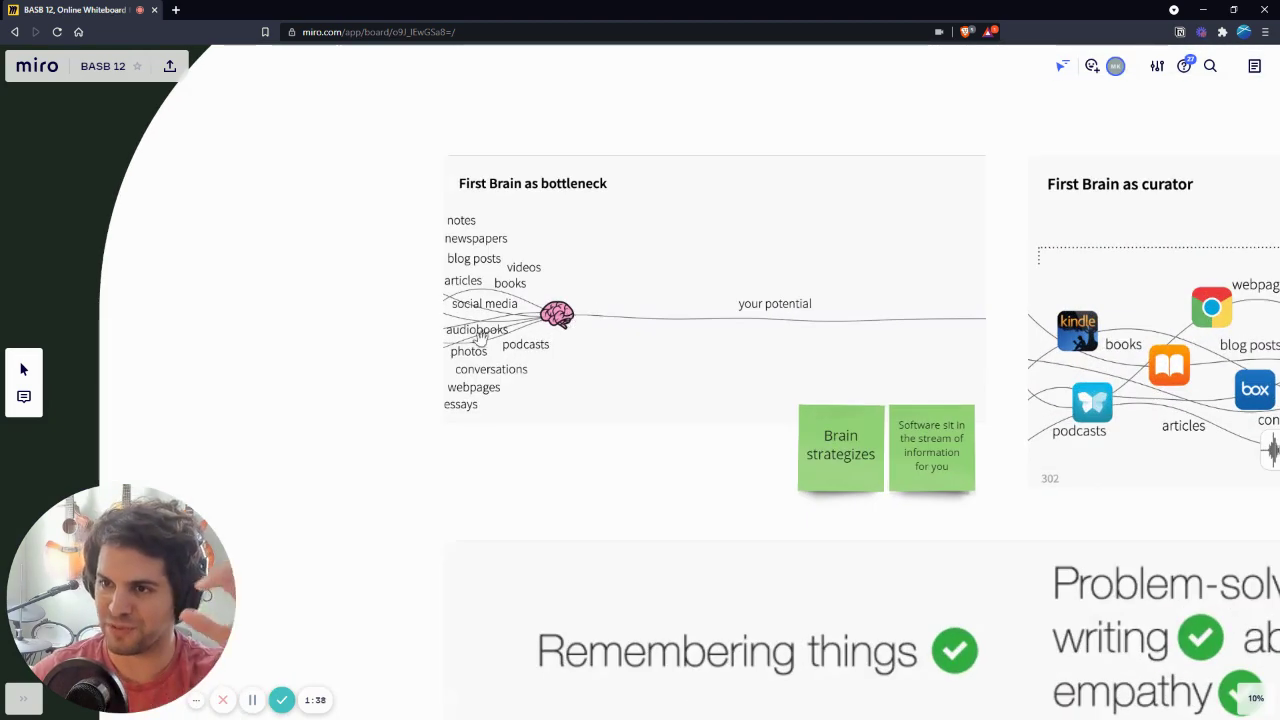
{"action": "scroll", "coordinate": [565, 316], "scroll_direction": "down", "scroll_amount": 2}
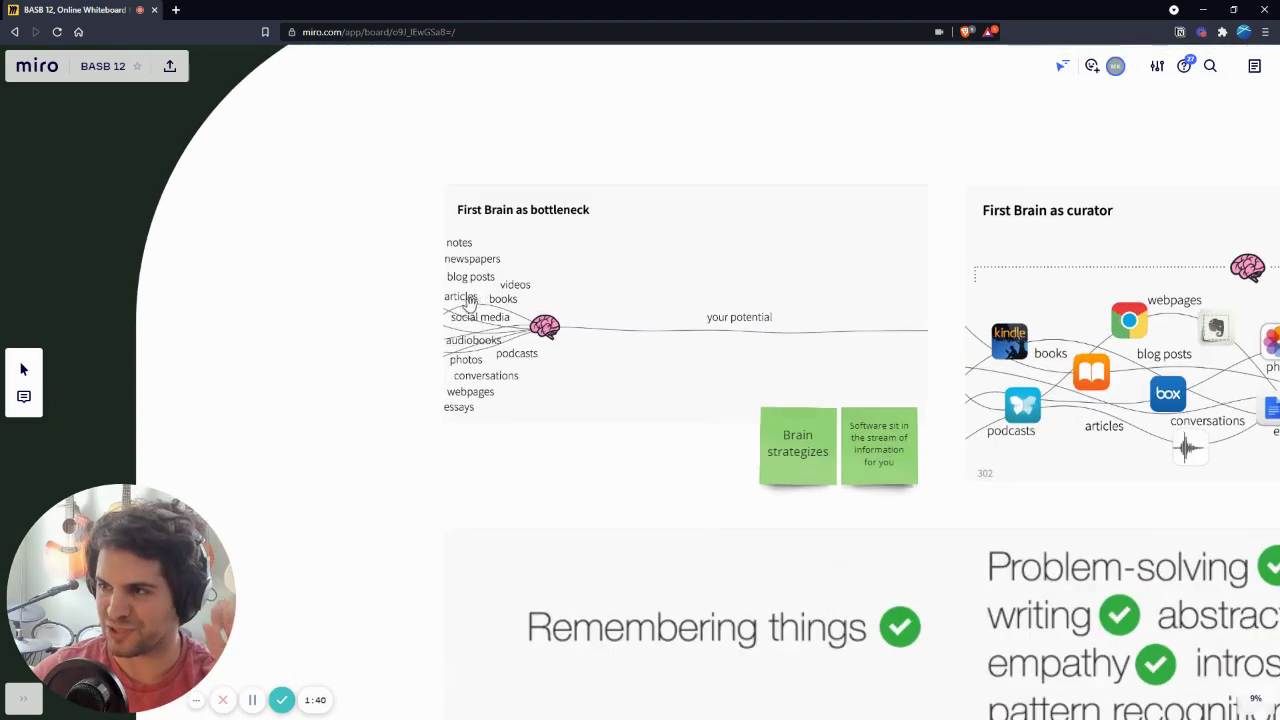
{"action": "scroll", "coordinate": [500, 310], "scroll_direction": "right", "scroll_amount": 3}
{"action": "scroll", "coordinate": [786, 388], "scroll_direction": "up", "scroll_amount": 2}
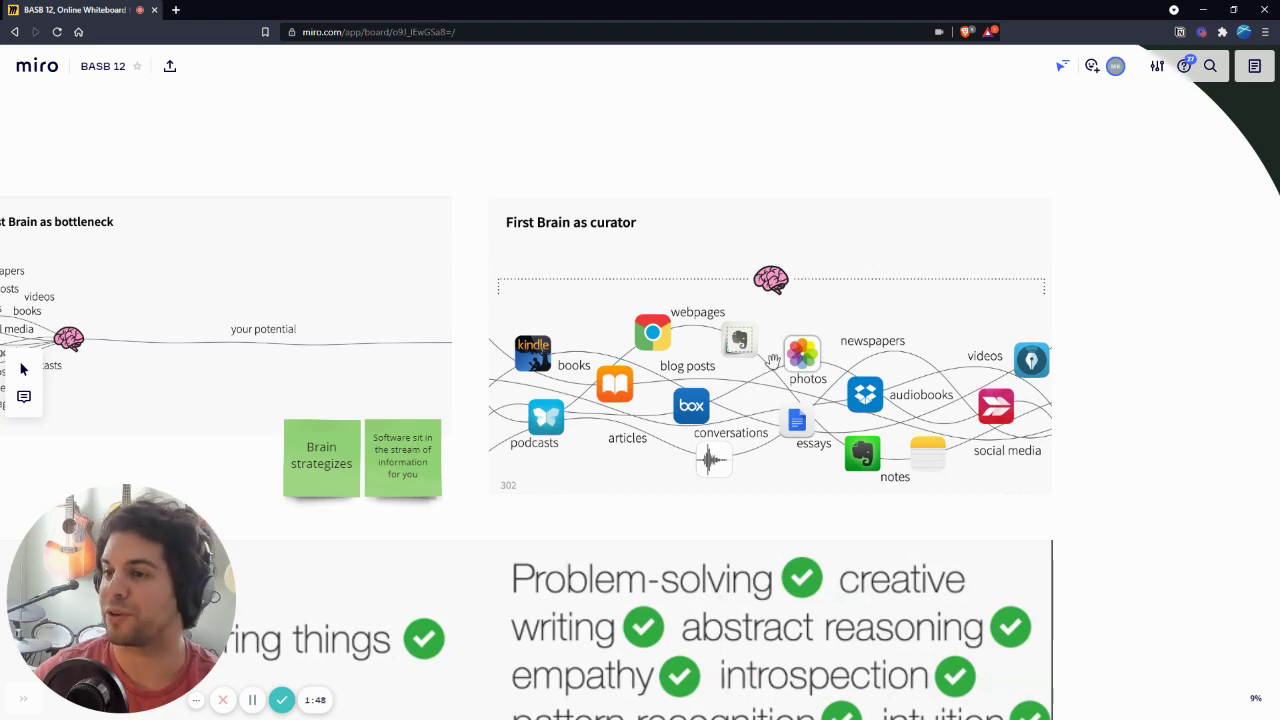
{"action": "scroll", "coordinate": [855, 358], "scroll_direction": "down", "scroll_amount": 2}
{"action": "scroll", "coordinate": [797, 365], "scroll_direction": "down", "scroll_amount": 2}
{"action": "scroll", "coordinate": [841, 380], "scroll_direction": "down", "scroll_amount": 2}
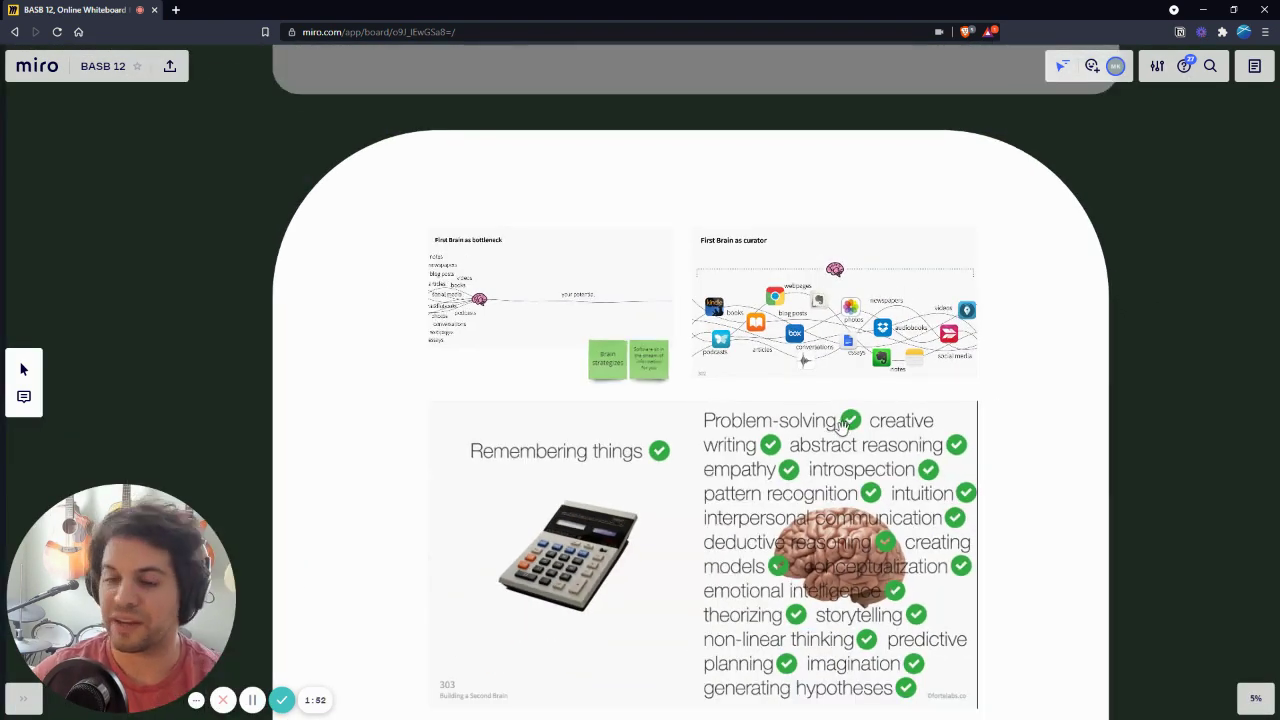
{"action": "scroll", "coordinate": [825, 460], "scroll_direction": "down", "scroll_amount": 2}
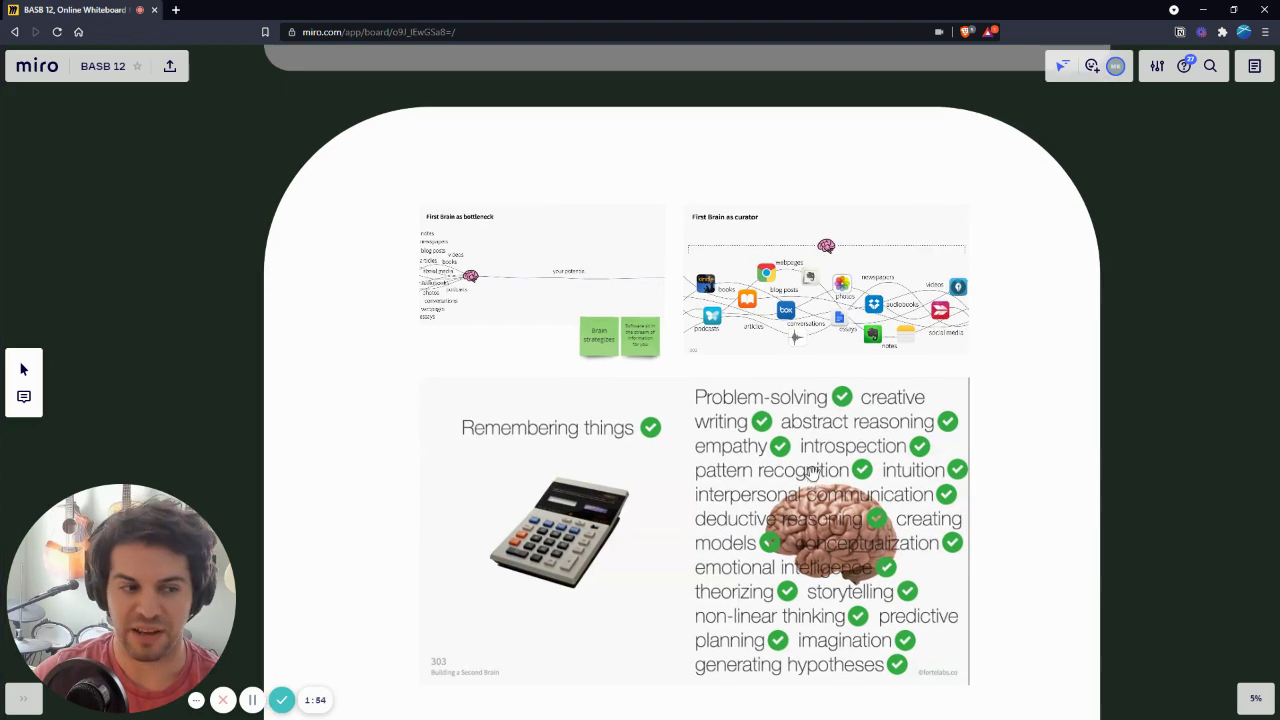
{"action": "scroll", "coordinate": [812, 460], "scroll_direction": "down", "scroll_amount": 4}
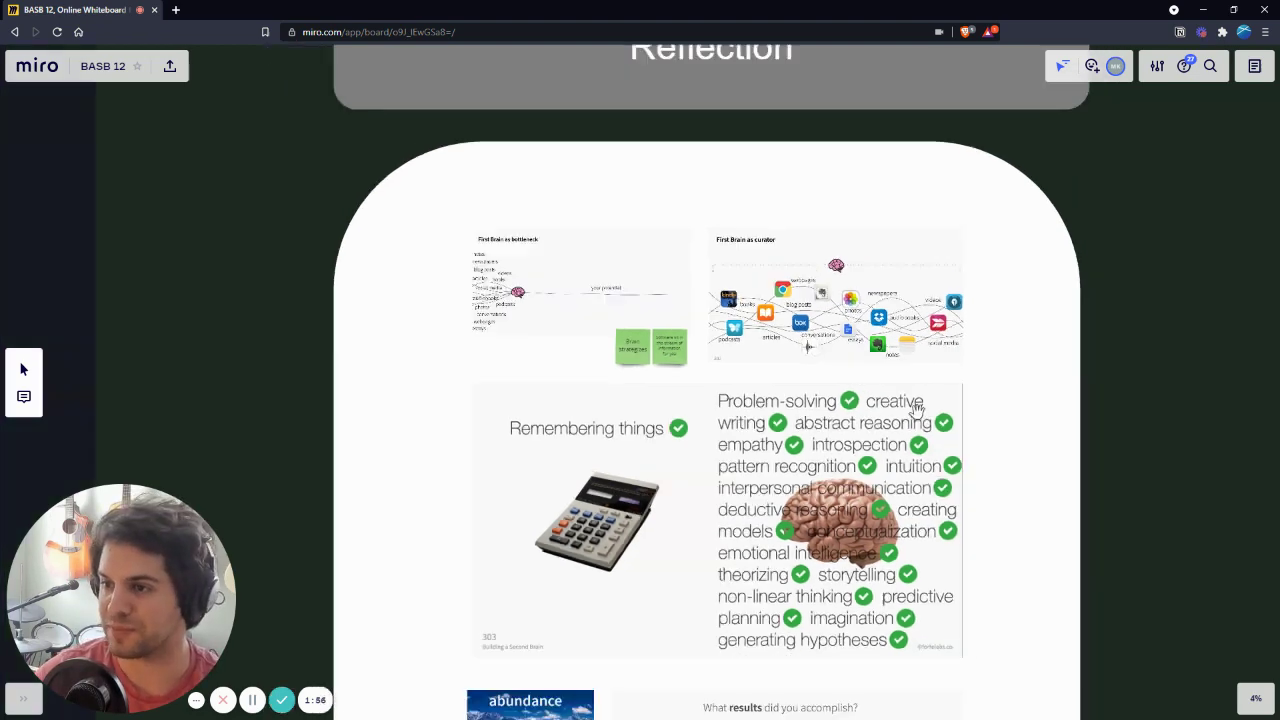
{"action": "scroll", "coordinate": [897, 422], "scroll_direction": "down", "scroll_amount": 5}
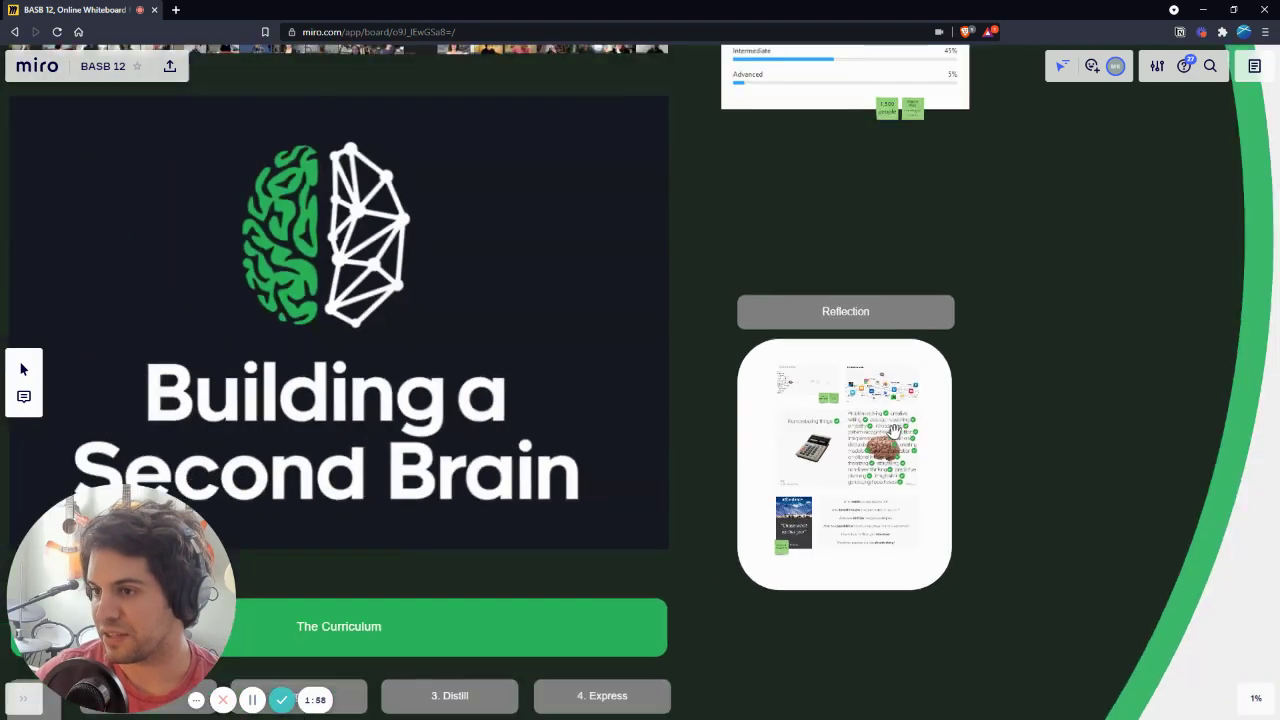
Step: Zoom through the CODE diagram and the Curriculum grid
{"action": "scroll", "coordinate": [641, 429], "scroll_direction": "up", "scroll_amount": 5}
{"action": "scroll", "coordinate": [553, 413], "scroll_direction": "up", "scroll_amount": 2}
{"action": "scroll", "coordinate": [545, 408], "scroll_direction": "down", "scroll_amount": 2}
{"action": "scroll", "coordinate": [530, 402], "scroll_direction": "up", "scroll_amount": 3}
{"action": "scroll", "coordinate": [523, 398], "scroll_direction": "down", "scroll_amount": 3}
{"action": "scroll", "coordinate": [514, 240], "scroll_direction": "down", "scroll_amount": 10}
{"action": "scroll", "coordinate": [514, 240], "scroll_direction": "right", "scroll_amount": 8}
{"action": "scroll", "coordinate": [547, 198], "scroll_direction": "left", "scroll_amount": 5}
Step: Zoom out to about 3% on the Context frame, beside Perspective & Strategic Thinking
{"action": "scroll", "coordinate": [600, 240], "scroll_direction": "up", "scroll_amount": 3}
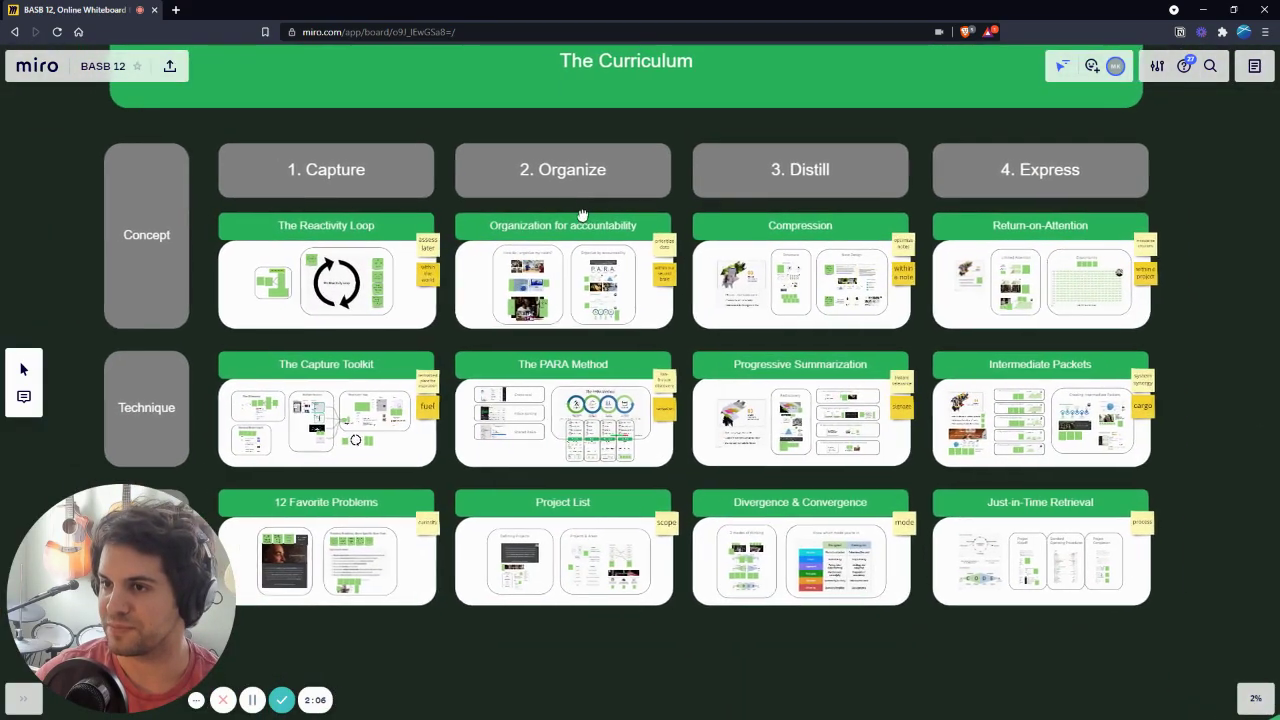
{"action": "scroll", "coordinate": [673, 290], "scroll_direction": "up", "scroll_amount": 3}
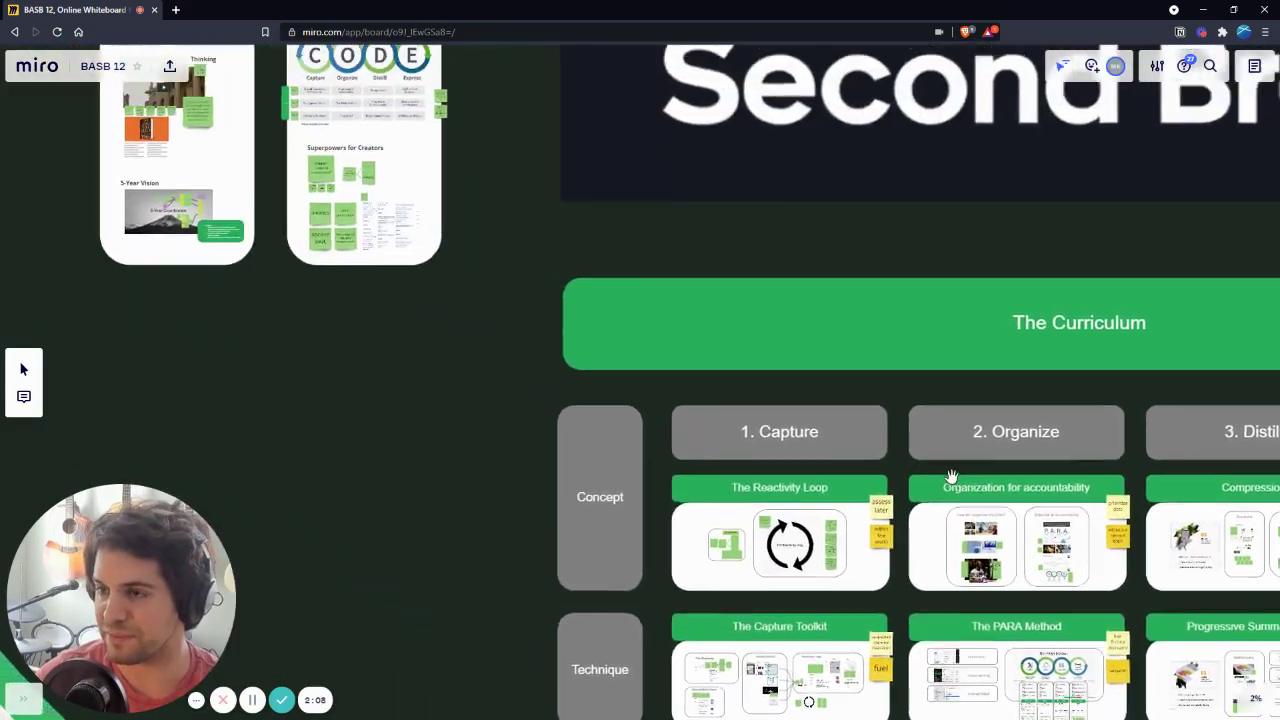
{"action": "scroll", "coordinate": [814, 423], "scroll_direction": "up", "scroll_amount": 5}
{"action": "scroll", "coordinate": [553, 279], "scroll_direction": "up", "scroll_amount": 3}
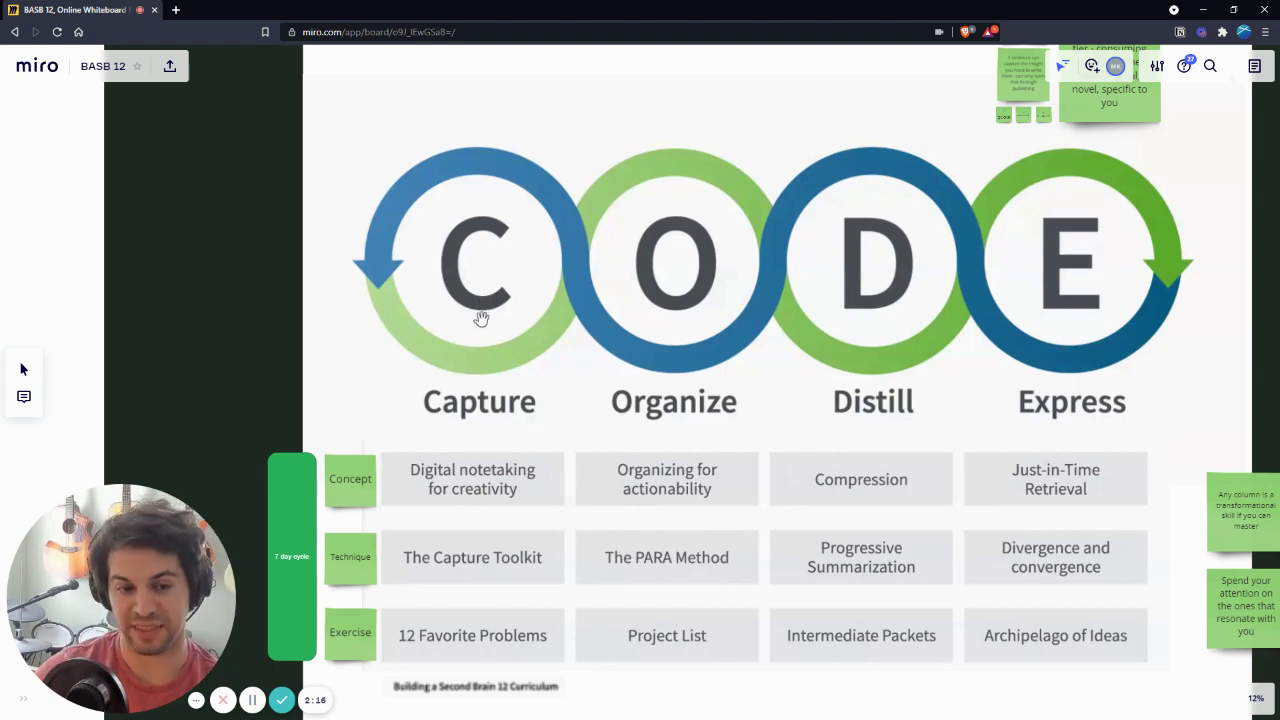
{"action": "scroll", "coordinate": [514, 323], "scroll_direction": "right", "scroll_amount": 3}
{"action": "scroll", "coordinate": [760, 372], "scroll_direction": "right", "scroll_amount": 5}
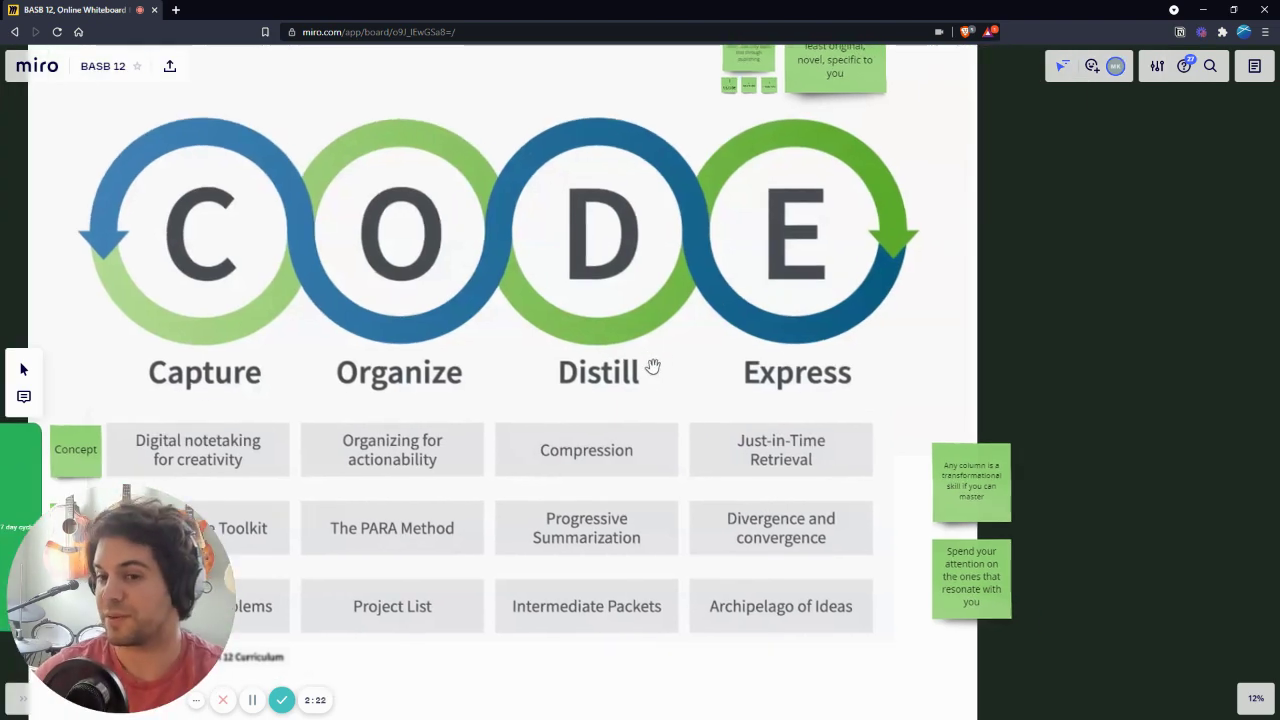
{"action": "scroll", "coordinate": [653, 368], "scroll_direction": "down", "scroll_amount": 5}
Step: Zoom out and pan right toward The Curriculum grid
{"action": "scroll", "coordinate": [707, 430], "scroll_direction": "down", "scroll_amount": 5}
{"action": "scroll", "coordinate": [669, 354], "scroll_direction": "right", "scroll_amount": 5}
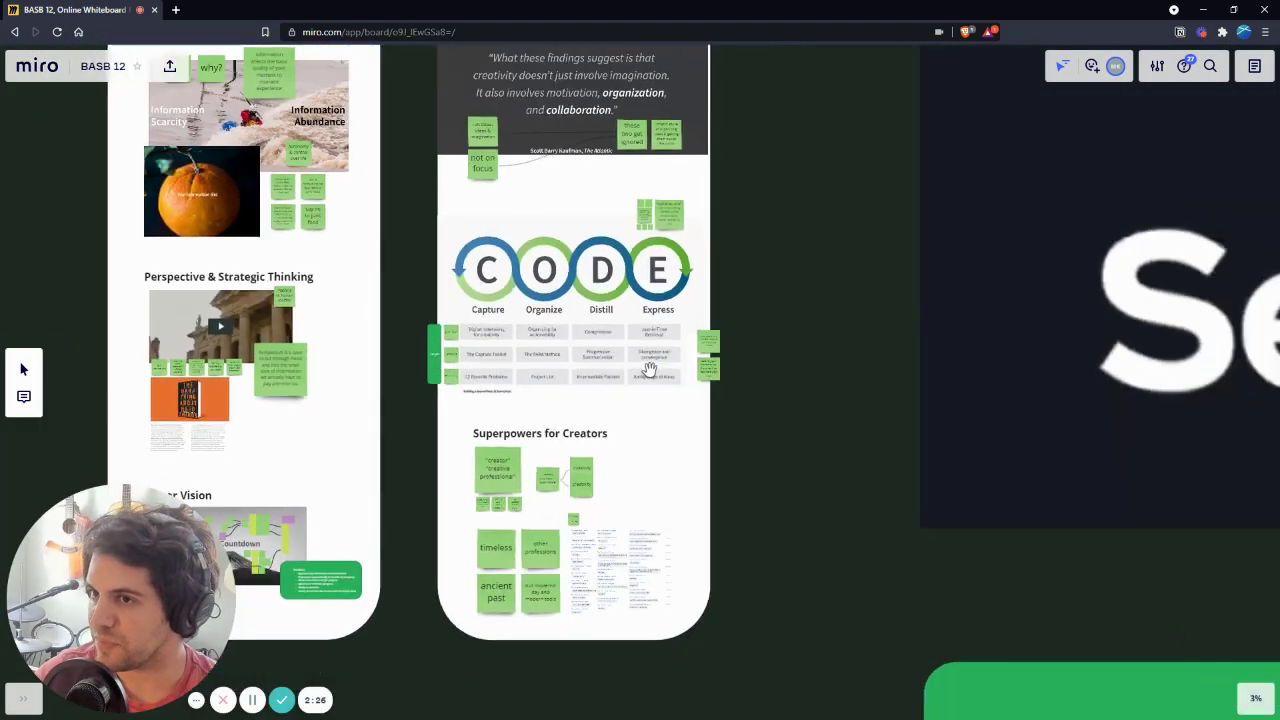
{"action": "scroll", "coordinate": [812, 420], "scroll_direction": "down", "scroll_amount": 3}
{"action": "scroll", "coordinate": [737, 326], "scroll_direction": "right", "scroll_amount": 2}
{"action": "scroll", "coordinate": [600, 332], "scroll_direction": "up", "scroll_amount": 2}
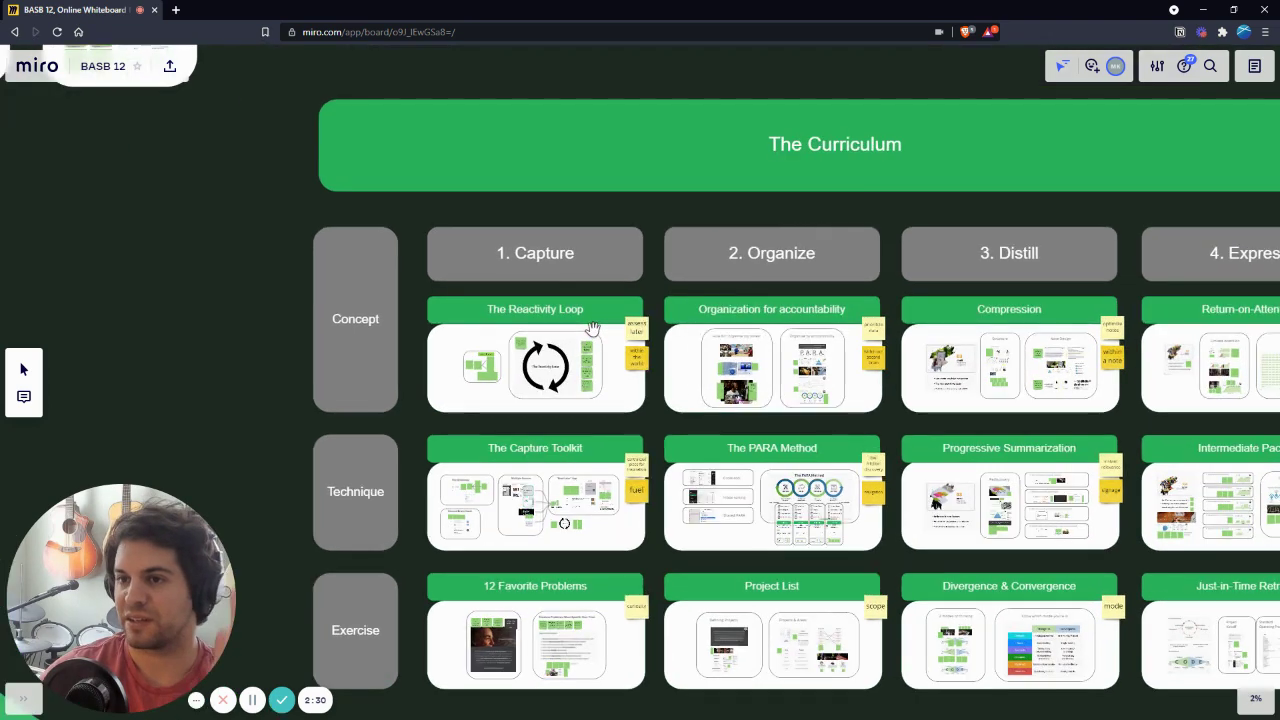
{"action": "scroll", "coordinate": [592, 320], "scroll_direction": "right", "scroll_amount": 5}
{"action": "scroll", "coordinate": [592, 320], "scroll_direction": "down", "scroll_amount": 2}
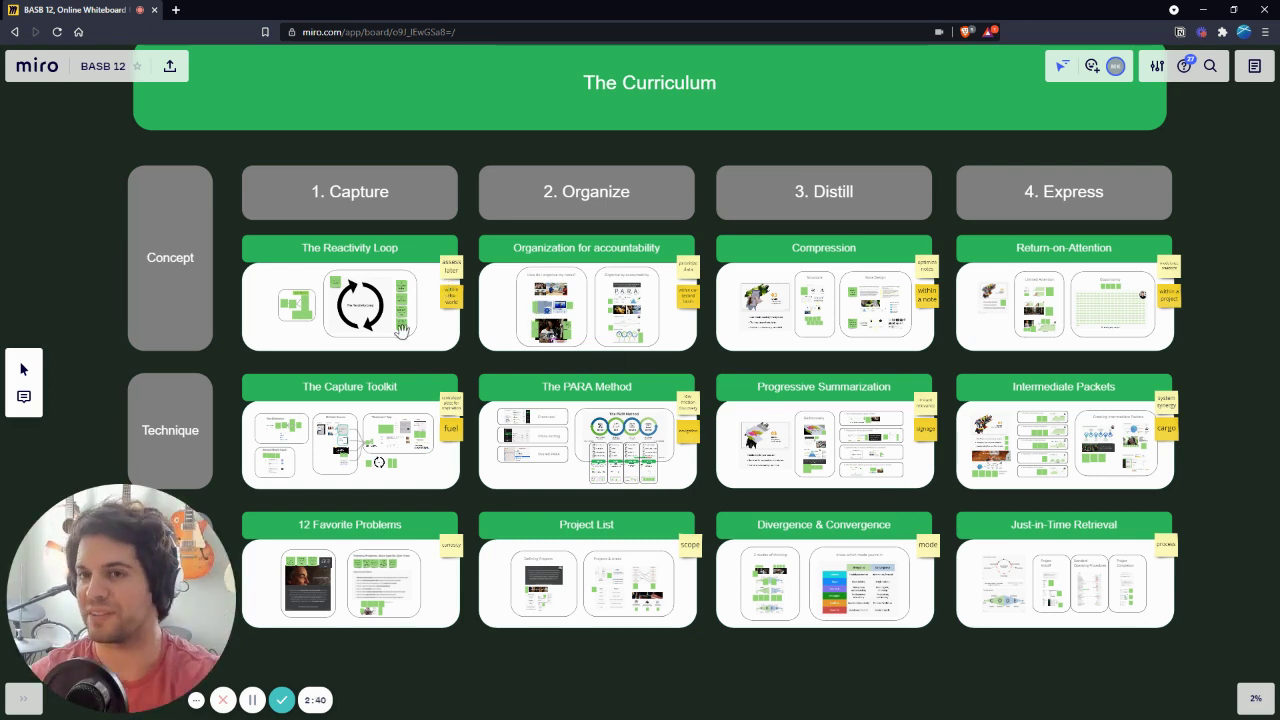
Step: Fit the Capture, Organize, Distill and Express columns on screen at about 2%
{"action": "scroll", "coordinate": [402, 333], "scroll_direction": "up", "scroll_amount": 3}
{"action": "scroll", "coordinate": [514, 400], "scroll_direction": "down", "scroll_amount": 3}
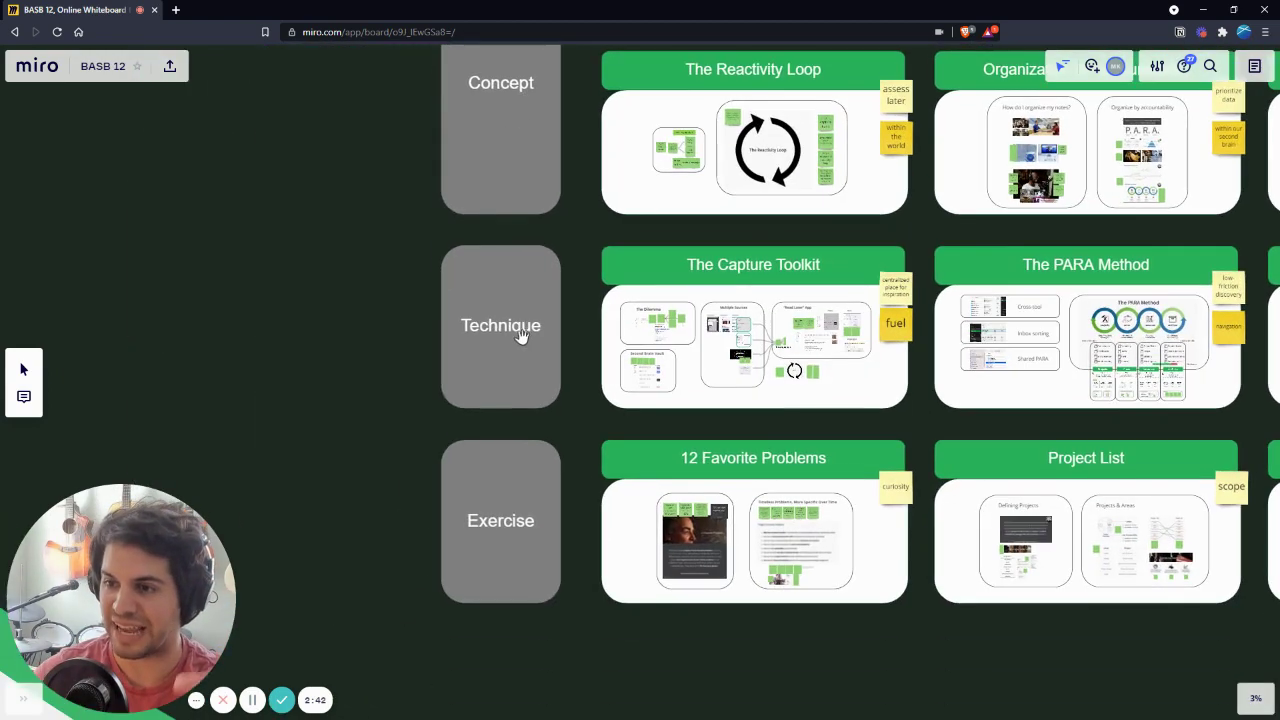
{"action": "scroll", "coordinate": [650, 420], "scroll_direction": "up", "scroll_amount": 4}
{"action": "scroll", "coordinate": [650, 420], "scroll_direction": "right", "scroll_amount": 4}
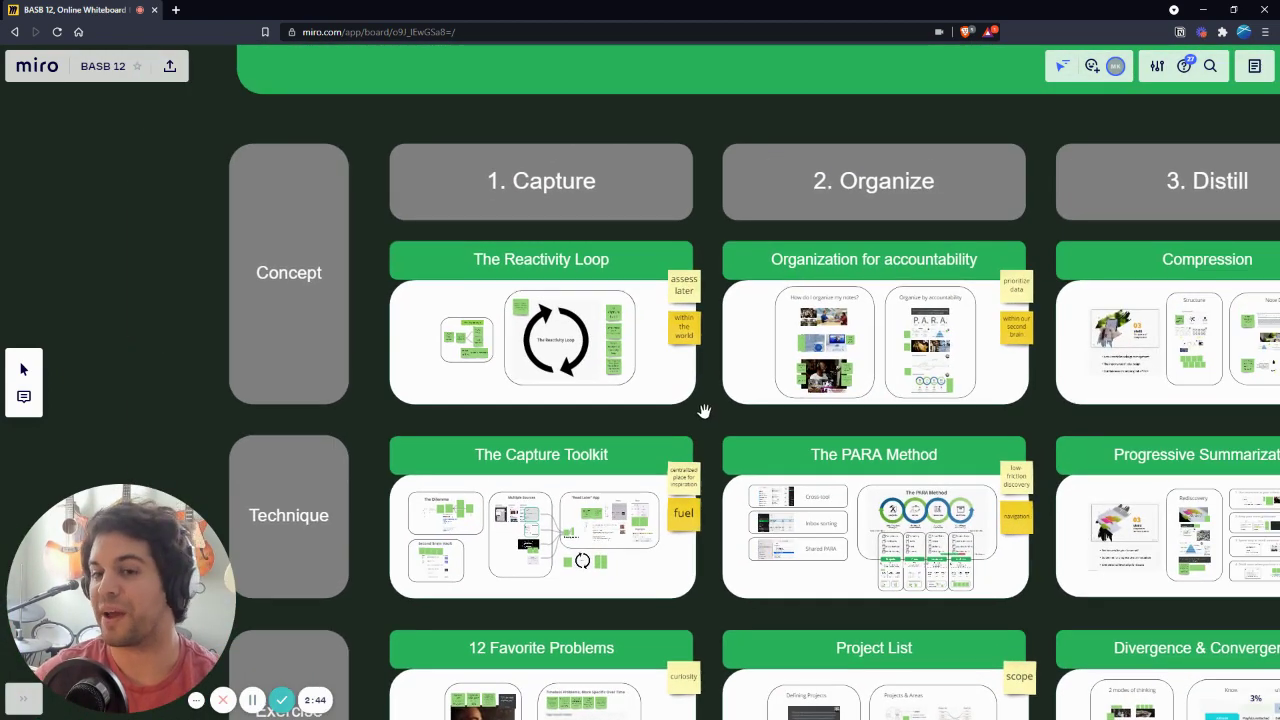
{"action": "scroll", "coordinate": [903, 401], "scroll_direction": "right", "scroll_amount": 5}
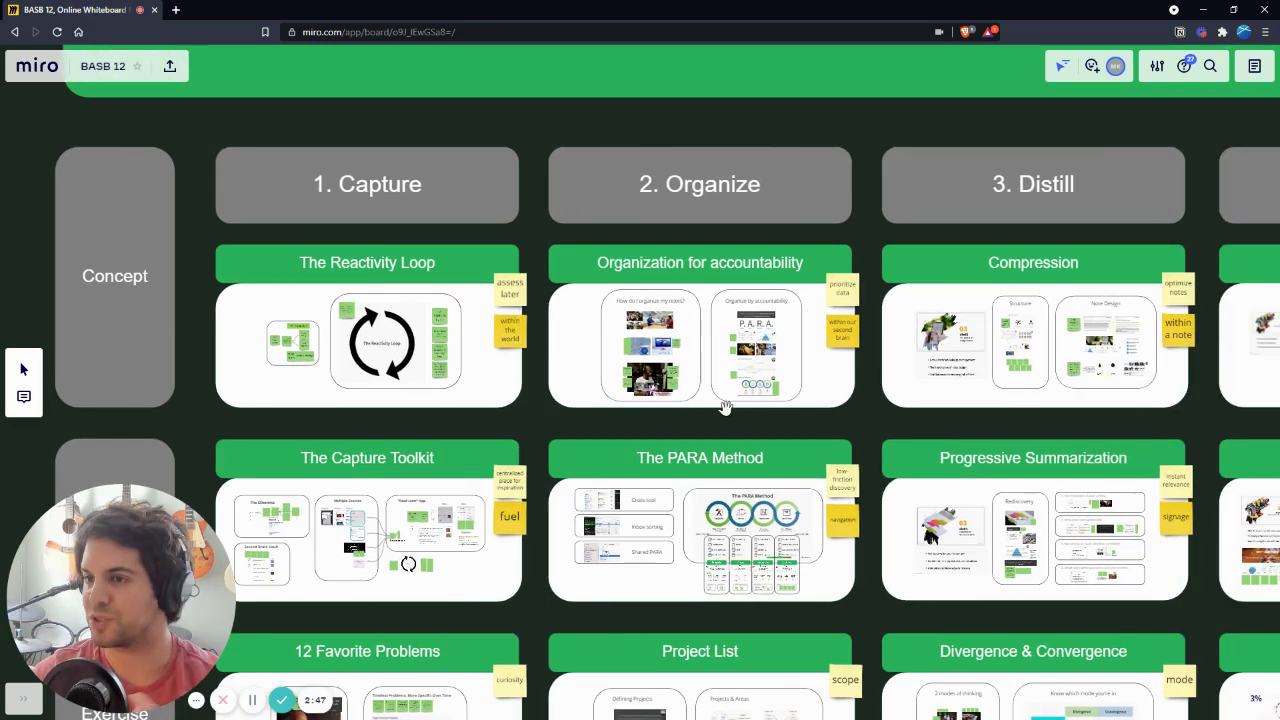
{"action": "scroll", "coordinate": [752, 388], "scroll_direction": "down", "scroll_amount": 2}
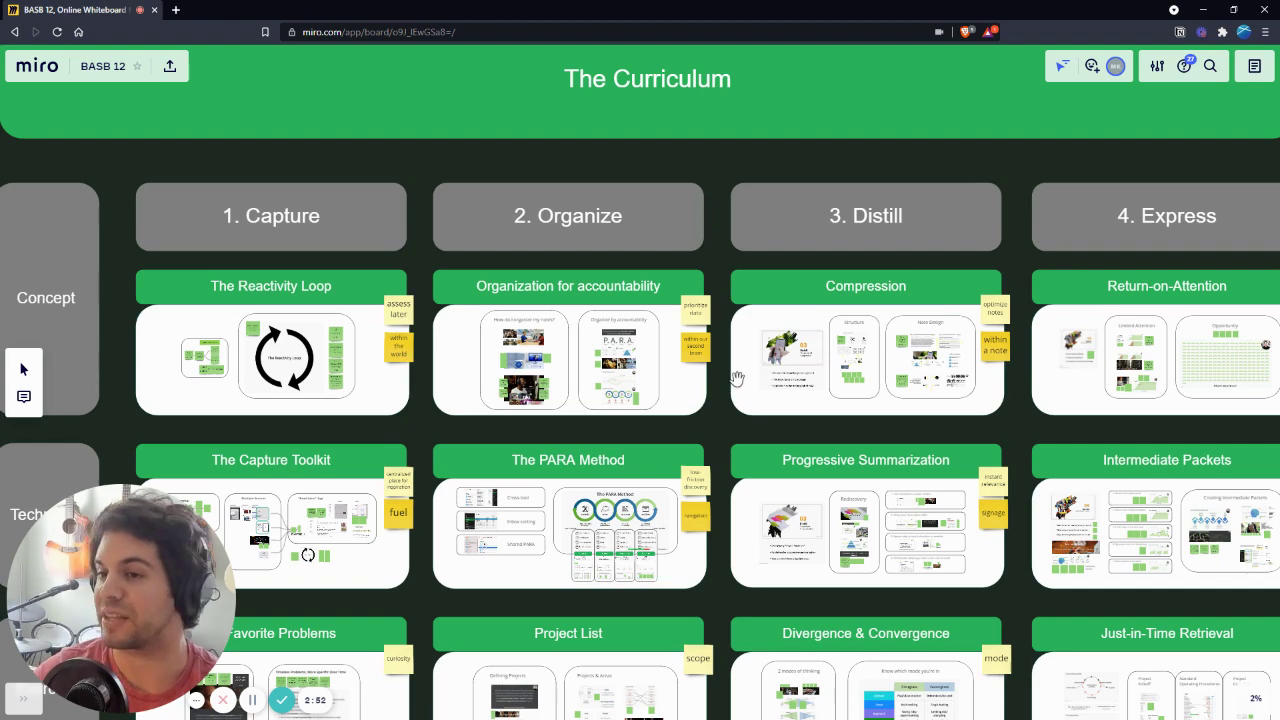
{"action": "scroll", "coordinate": [655, 371], "scroll_direction": "down", "scroll_amount": 2}
{"action": "scroll", "coordinate": [458, 355], "scroll_direction": "up", "scroll_amount": 1}
Step: Zoom to about 6–7% on The Reactivity Loop card and its 'assess later' and 'within the world' notes
{"action": "scroll", "coordinate": [458, 355], "scroll_direction": "up", "scroll_amount": 5}
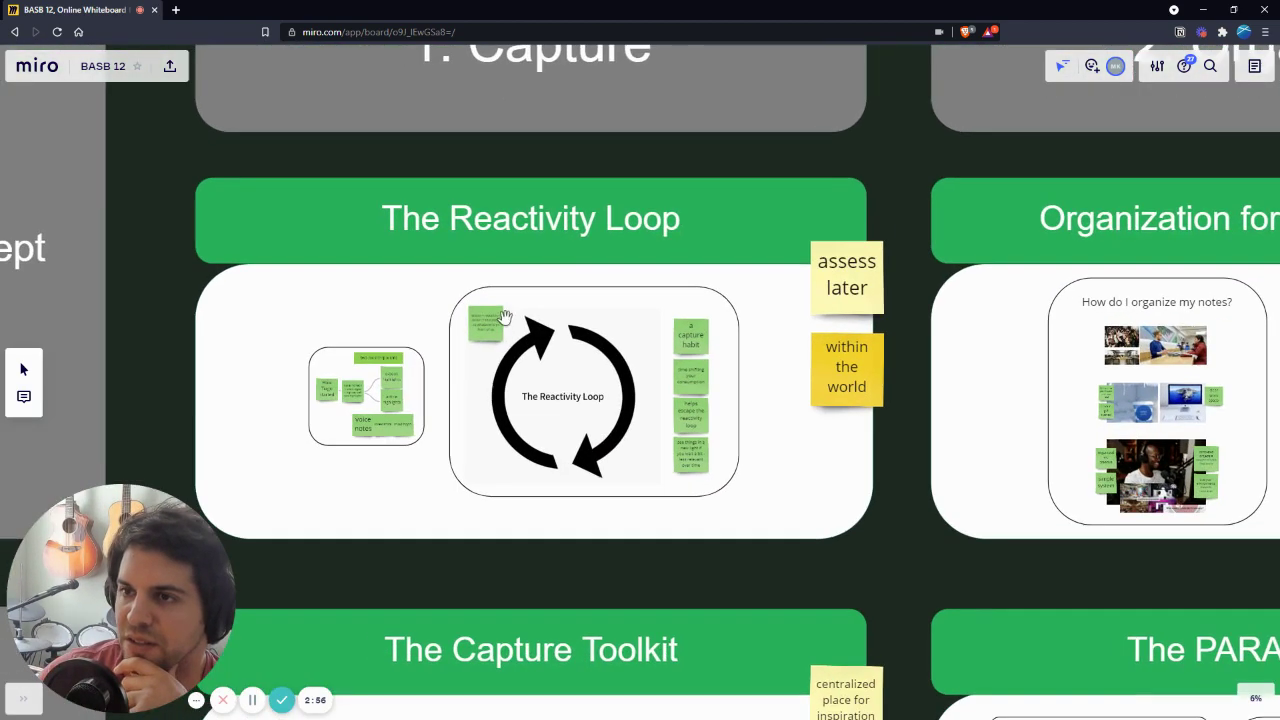
{"action": "scroll", "coordinate": [560, 330], "scroll_direction": "up", "scroll_amount": 2}
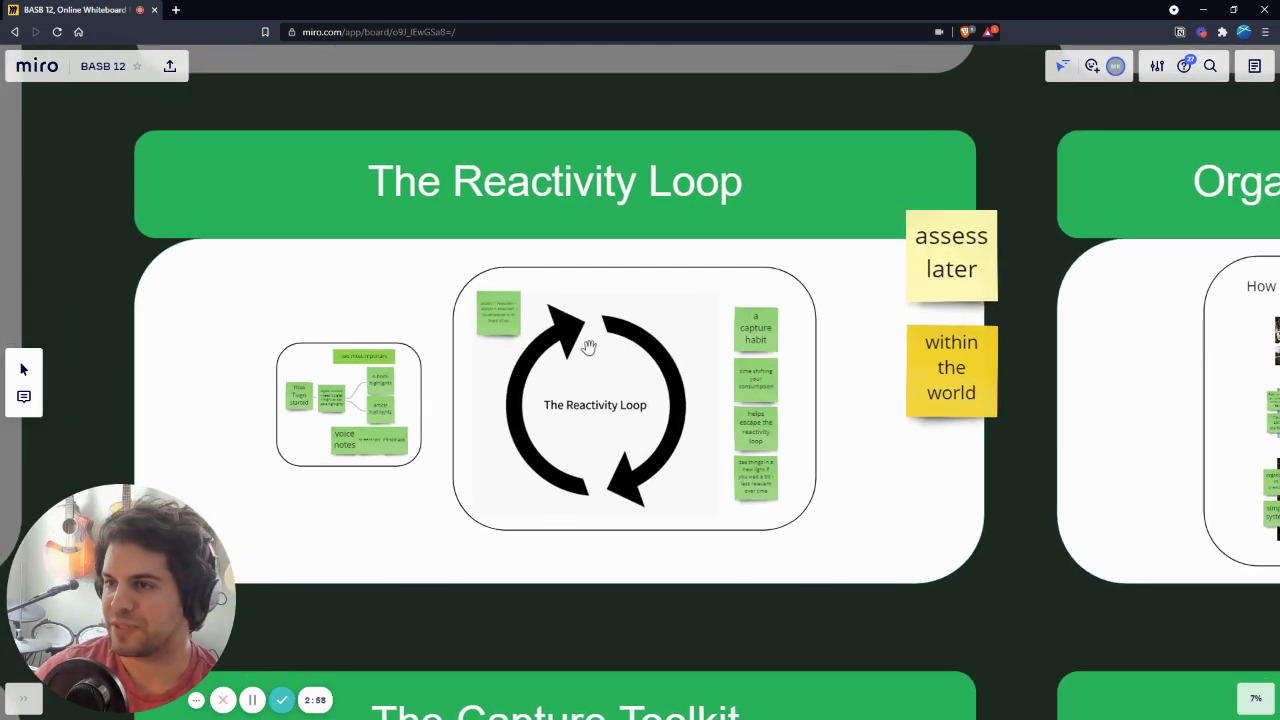
{"action": "scroll", "coordinate": [630, 352], "scroll_direction": "down", "scroll_amount": 1}
{"action": "scroll", "coordinate": [632, 350], "scroll_direction": "up", "scroll_amount": 1}
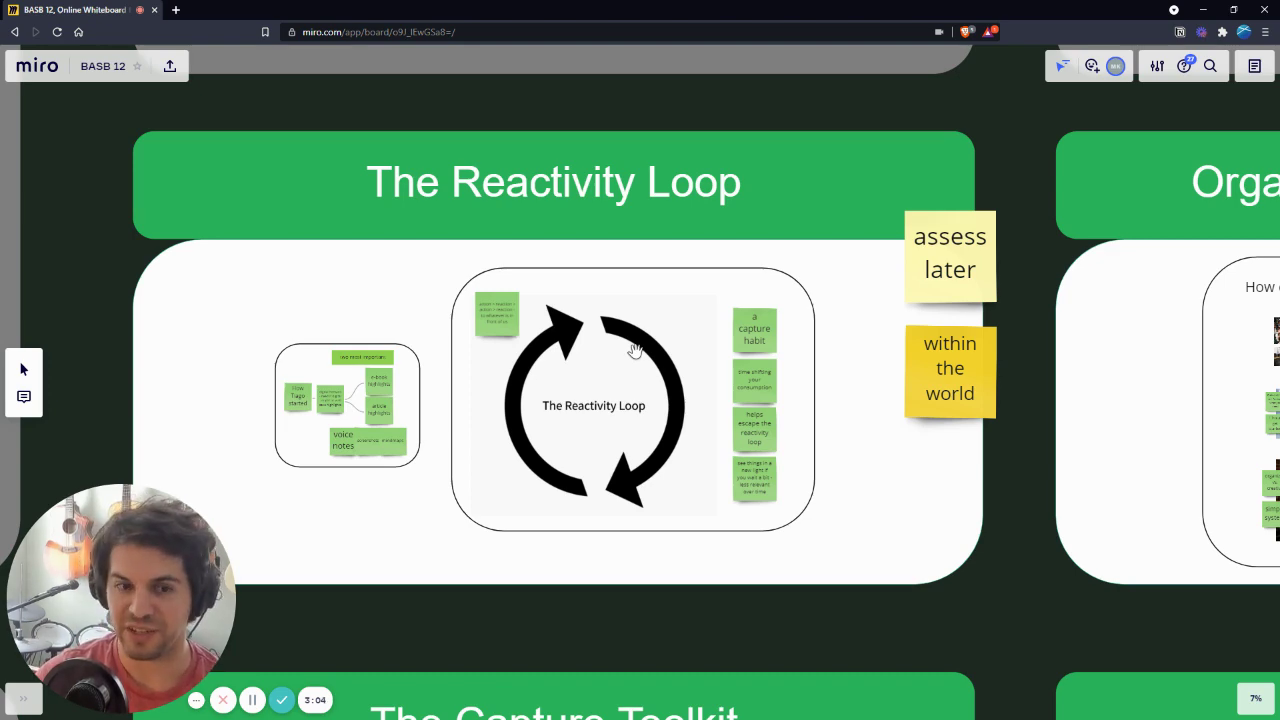
{"action": "scroll", "coordinate": [634, 350], "scroll_direction": "down", "scroll_amount": 1}
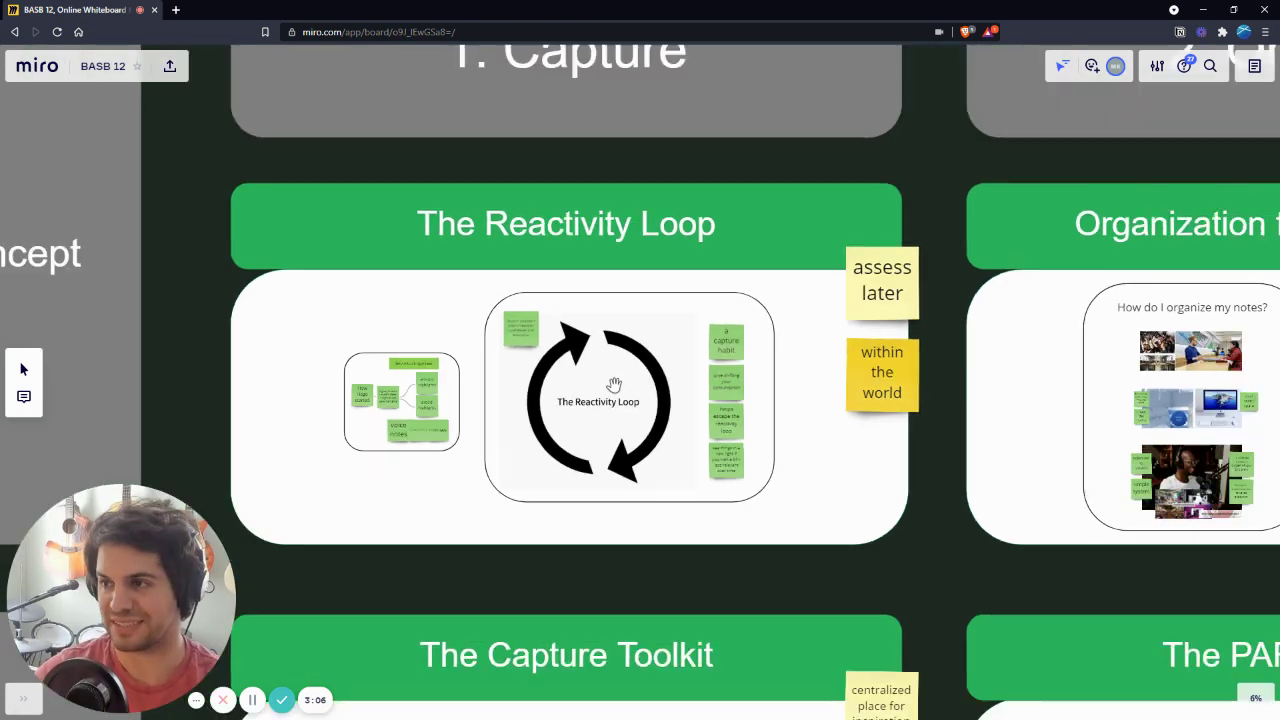
{"action": "scroll", "coordinate": [690, 377], "scroll_direction": "right", "scroll_amount": 3}
{"action": "scroll", "coordinate": [779, 292], "scroll_direction": "up", "scroll_amount": 2}
{"action": "scroll", "coordinate": [779, 292], "scroll_direction": "up", "scroll_amount": 1}
{"action": "scroll", "coordinate": [765, 289], "scroll_direction": "down", "scroll_amount": 2}
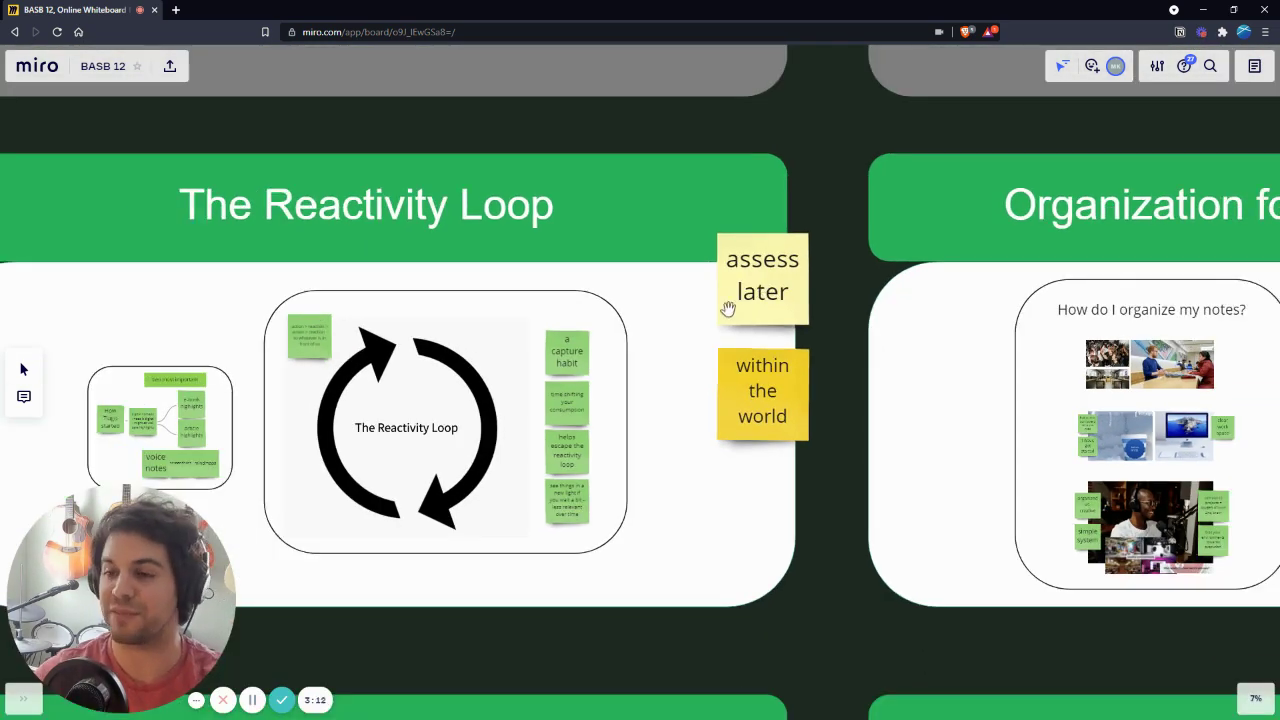
{"action": "scroll", "coordinate": [729, 306], "scroll_direction": "right", "scroll_amount": 2}
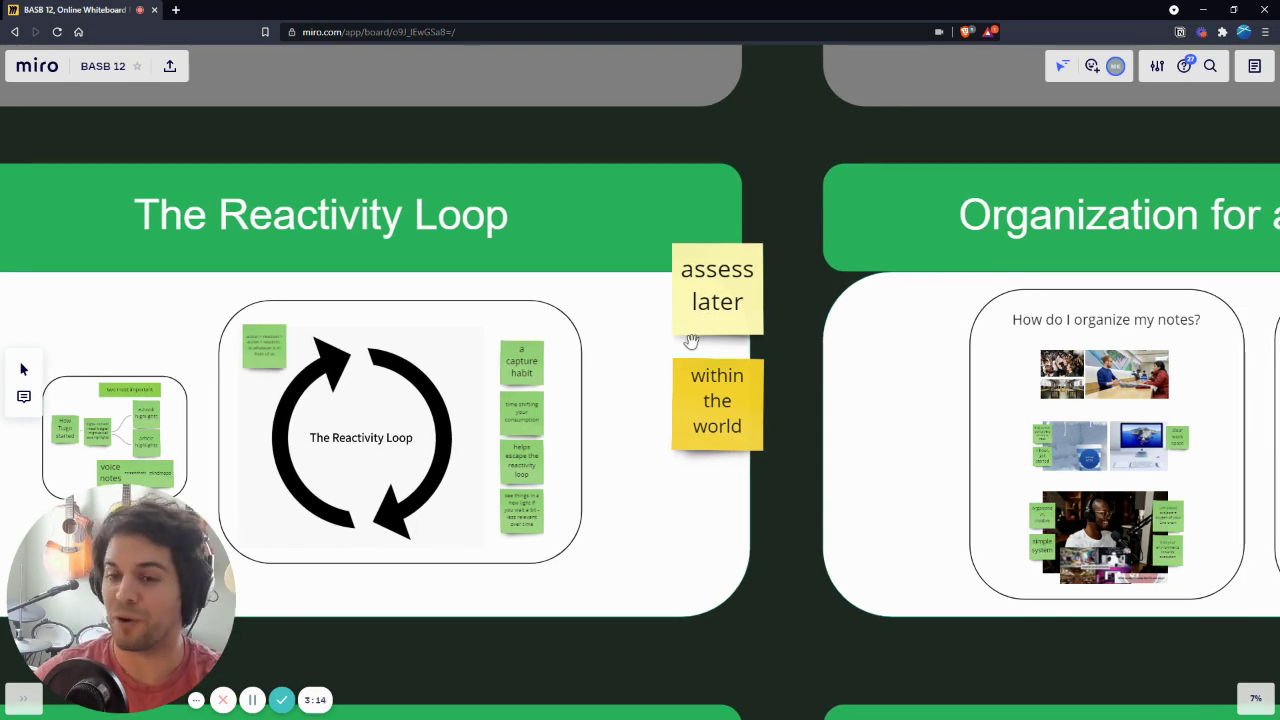
{"action": "scroll", "coordinate": [697, 344], "scroll_direction": "down", "scroll_amount": 3}
Step: Zoom in on the Organization for accountability frame and its PARA panels
{"action": "scroll", "coordinate": [995, 399], "scroll_direction": "up", "scroll_amount": 1}
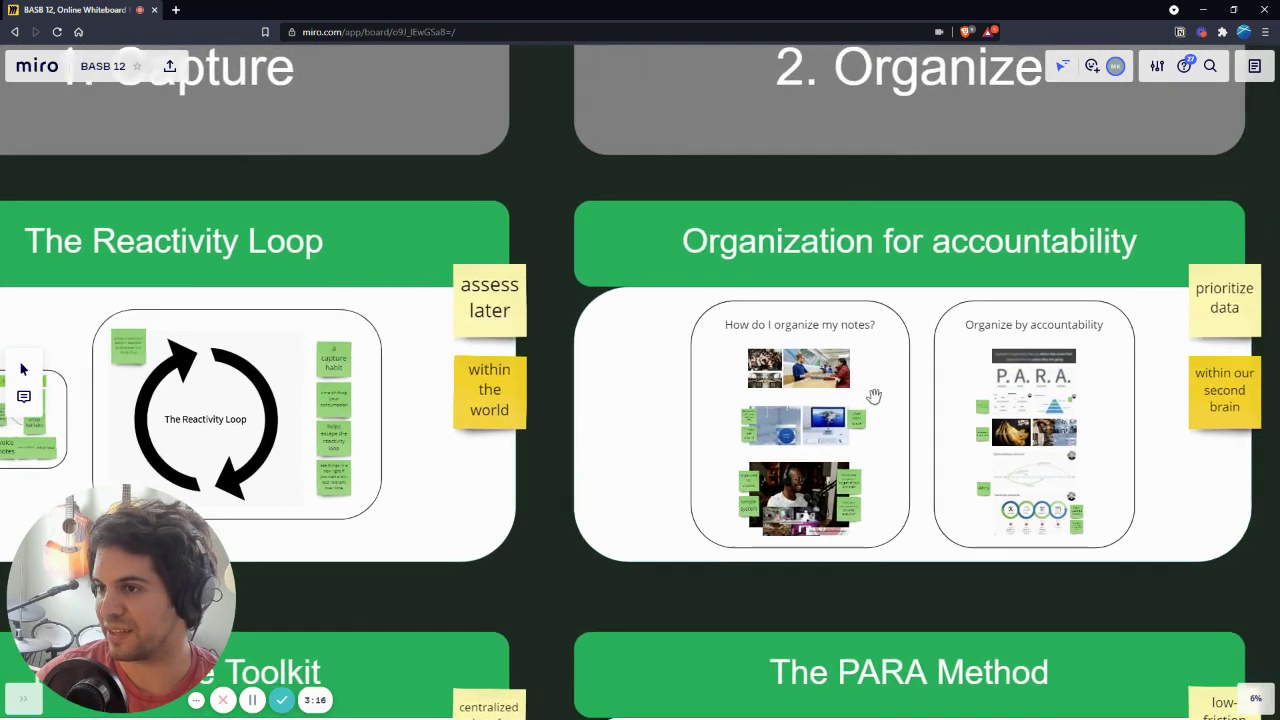
{"action": "scroll", "coordinate": [877, 395], "scroll_direction": "up", "scroll_amount": 4}
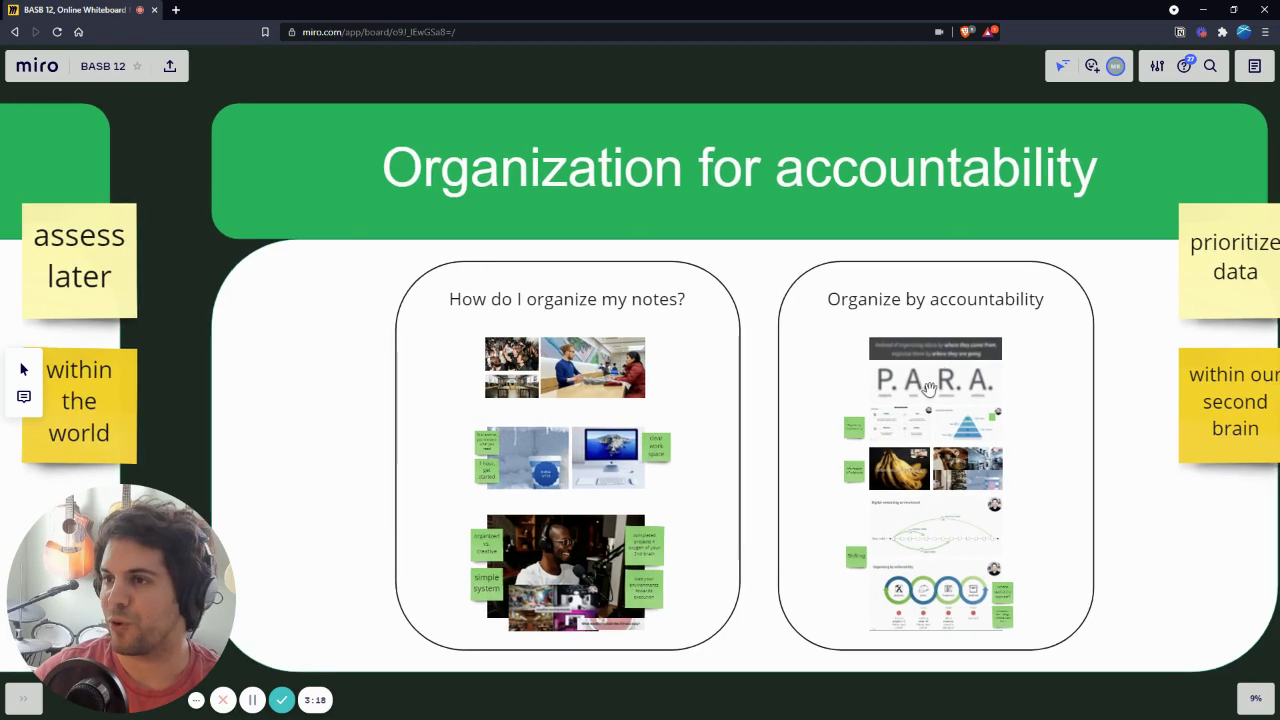
{"action": "scroll", "coordinate": [929, 388], "scroll_direction": "down", "scroll_amount": 2}
{"action": "scroll", "coordinate": [925, 403], "scroll_direction": "up", "scroll_amount": 1}
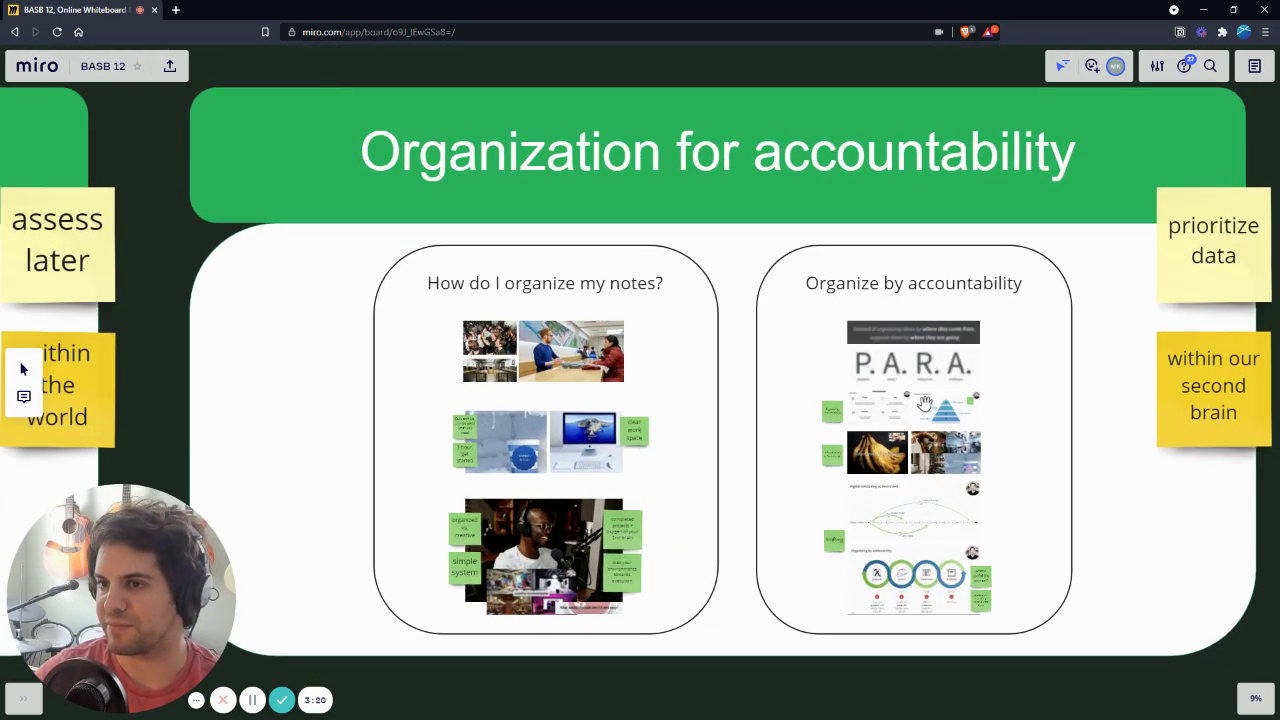
{"action": "scroll", "coordinate": [925, 403], "scroll_direction": "down", "scroll_amount": 3}
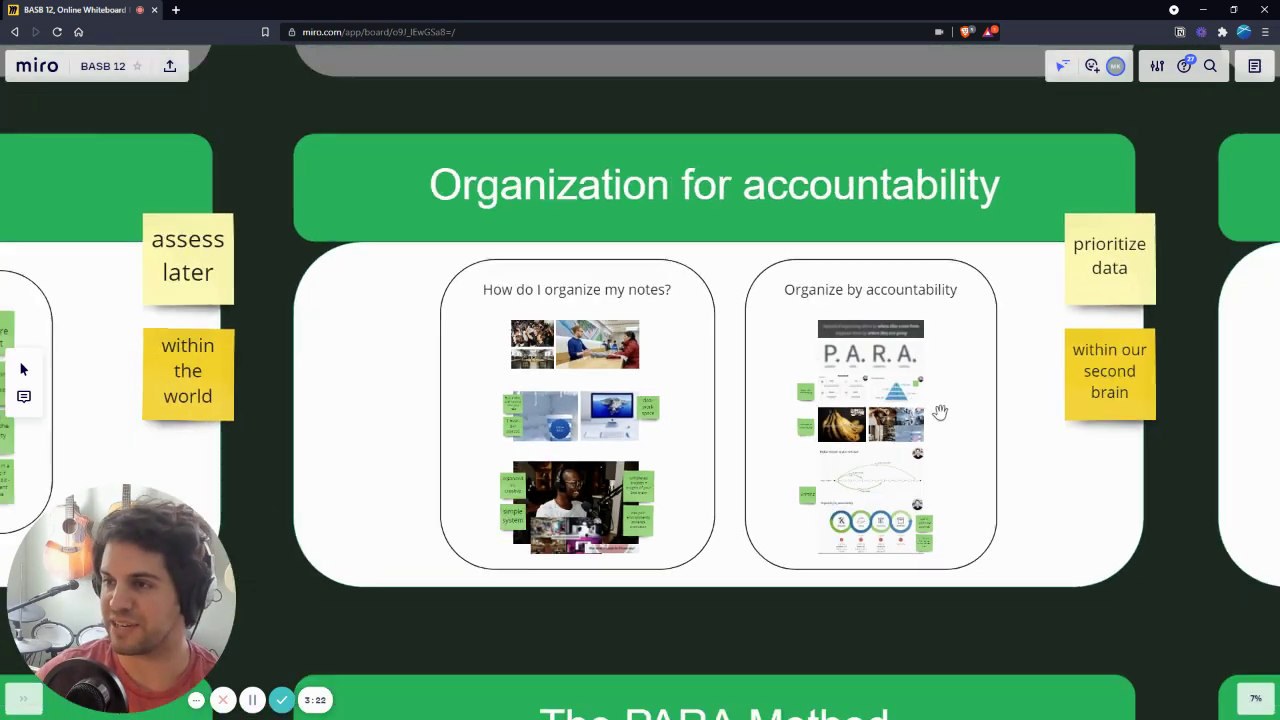
{"action": "scroll", "coordinate": [940, 408], "scroll_direction": "down", "scroll_amount": 1}
{"action": "scroll", "coordinate": [483, 377], "scroll_direction": "up", "scroll_amount": 1}
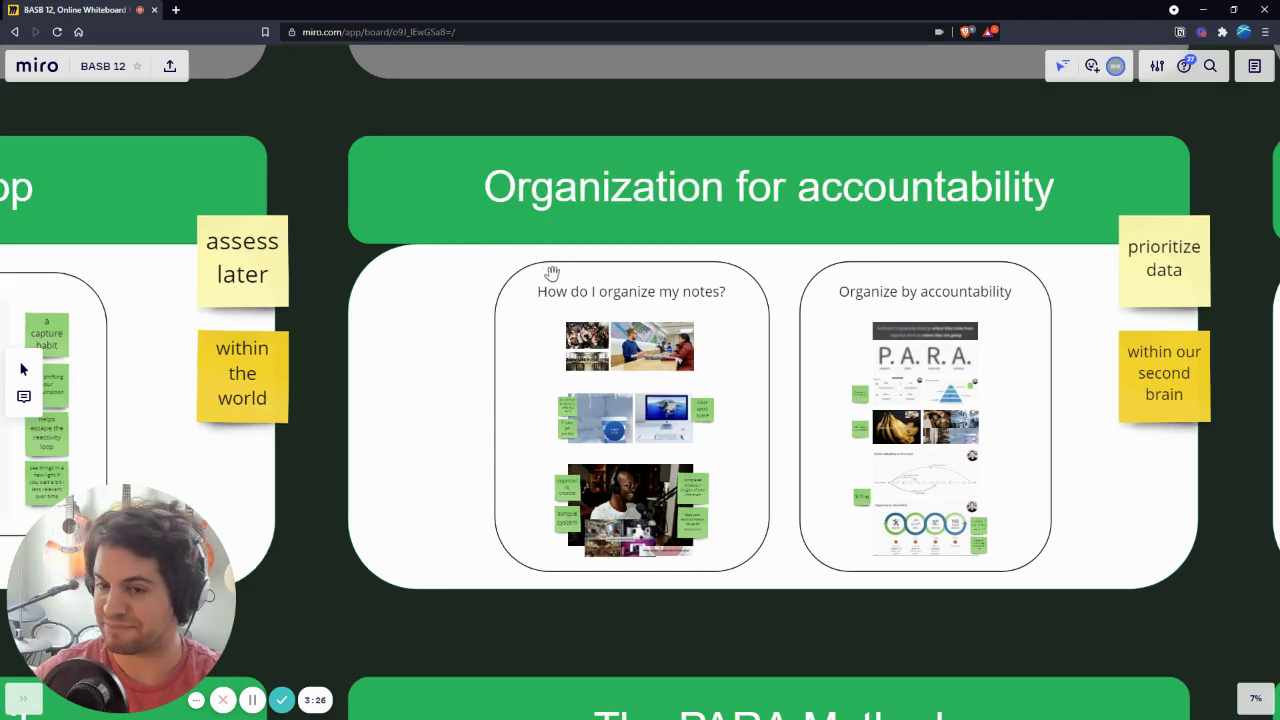
{"action": "scroll", "coordinate": [938, 370], "scroll_direction": "up", "scroll_amount": 6}
{"action": "scroll", "coordinate": [688, 358], "scroll_direction": "up", "scroll_amount": 2}
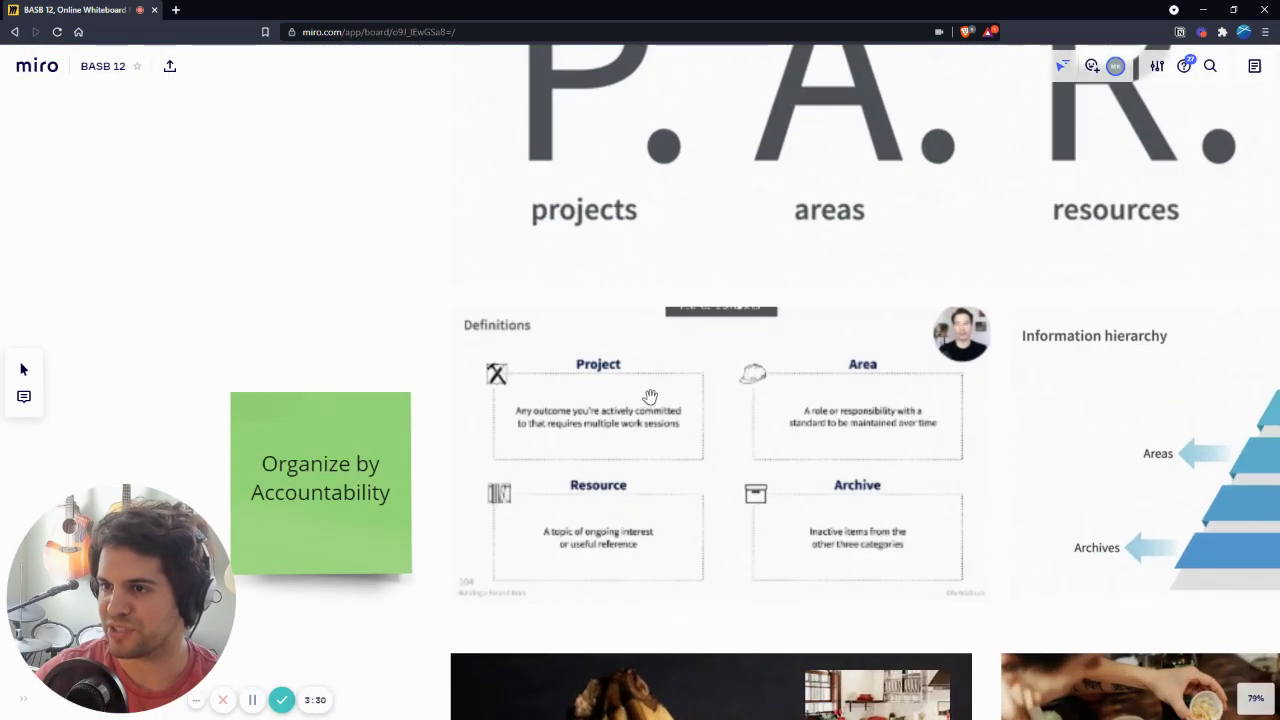
{"action": "scroll", "coordinate": [671, 237], "scroll_direction": "up", "scroll_amount": 2}
{"action": "scroll", "coordinate": [640, 353], "scroll_direction": "down", "scroll_amount": 2}
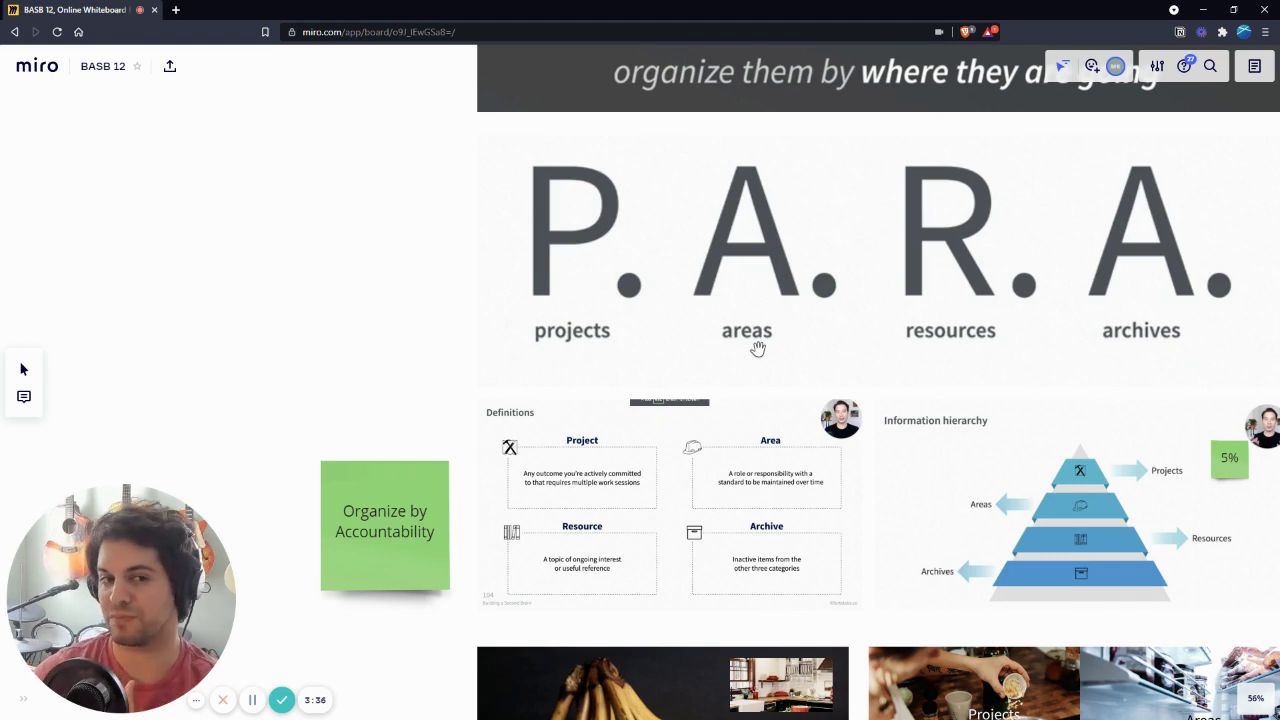
{"action": "scroll", "coordinate": [758, 348], "scroll_direction": "down", "scroll_amount": 2}
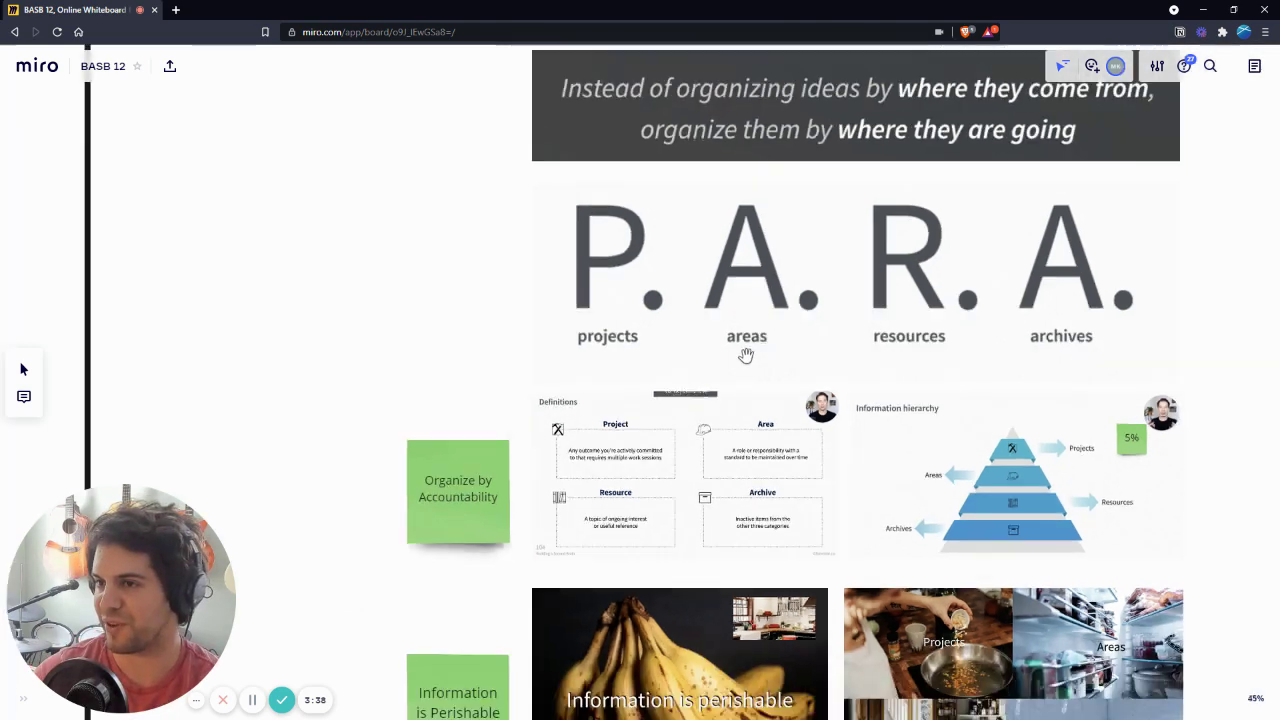
{"action": "scroll", "coordinate": [765, 343], "scroll_direction": "down", "scroll_amount": 1}
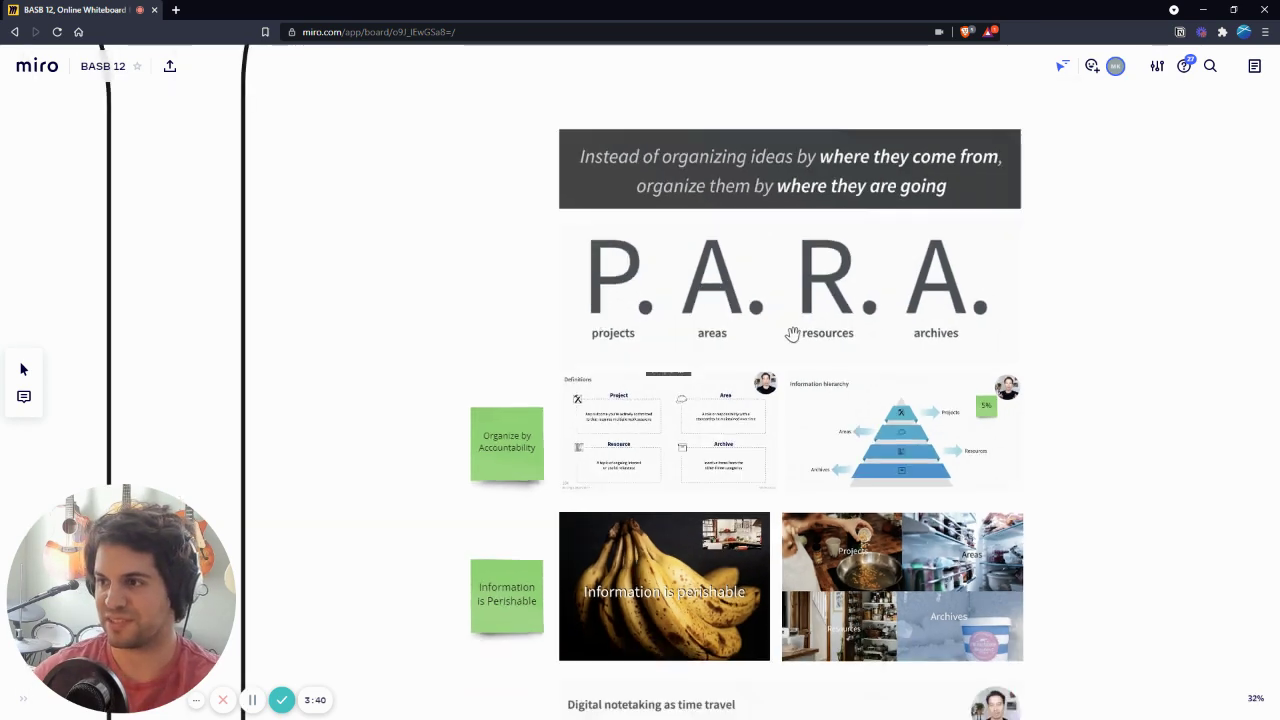
{"action": "scroll", "coordinate": [993, 617], "scroll_direction": "up", "scroll_amount": 5}
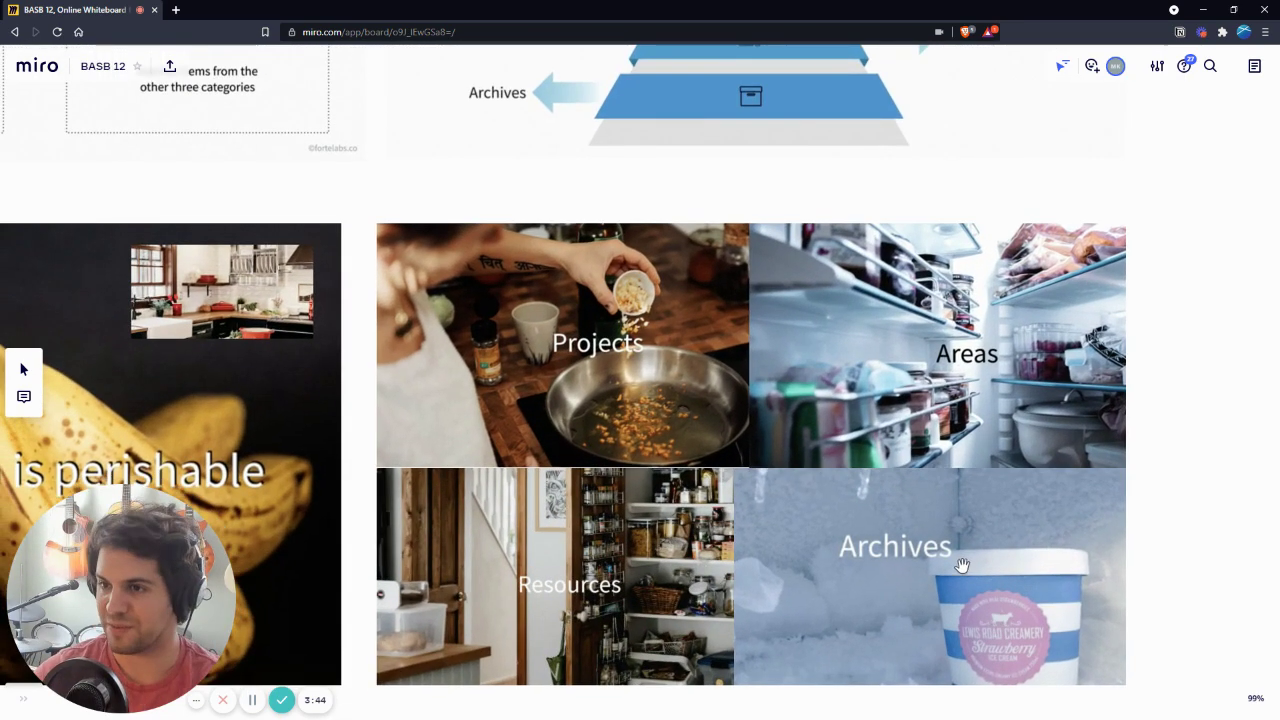
Step: Scroll down to the 'Digital notetaking as time travel' and 'Organizing by actionability' slides
{"action": "scroll", "coordinate": [965, 565], "scroll_direction": "down", "scroll_amount": 1}
{"action": "scroll", "coordinate": [705, 438], "scroll_direction": "down", "scroll_amount": 2}
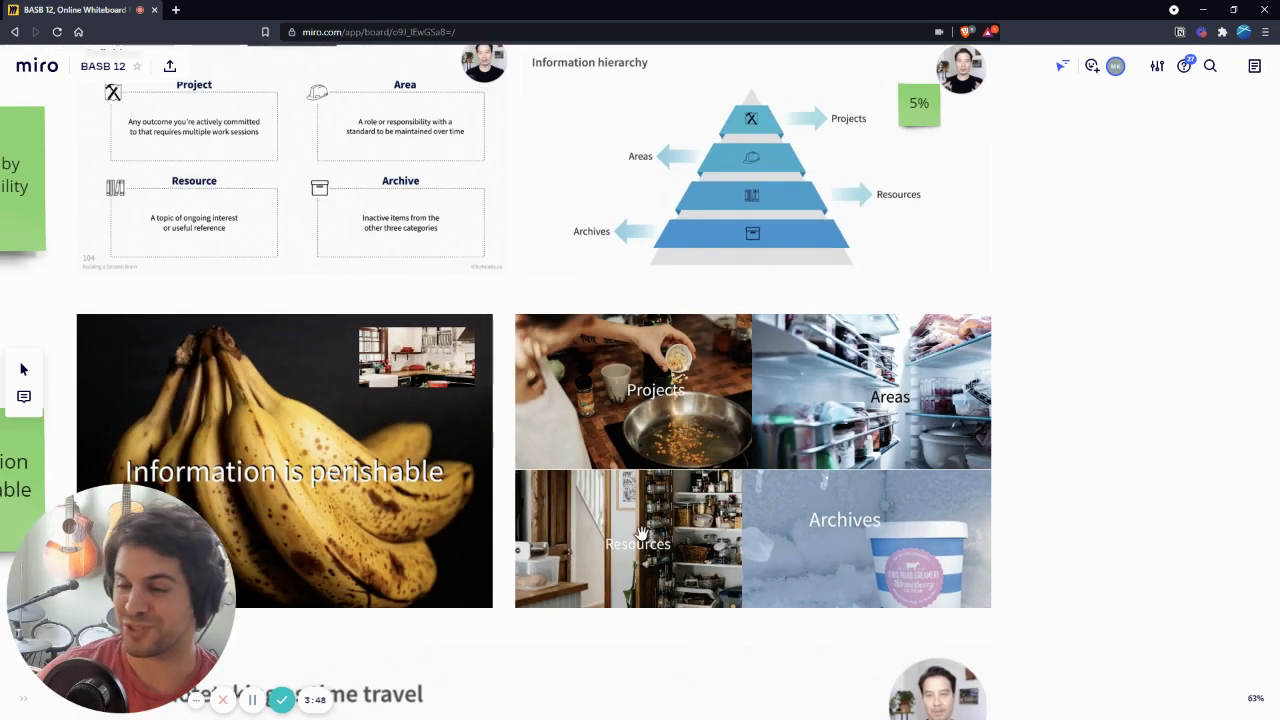
{"action": "scroll", "coordinate": [860, 525], "scroll_direction": "up", "scroll_amount": 1}
{"action": "scroll", "coordinate": [874, 565], "scroll_direction": "down", "scroll_amount": 2}
{"action": "scroll", "coordinate": [874, 565], "scroll_direction": "down", "scroll_amount": 2}
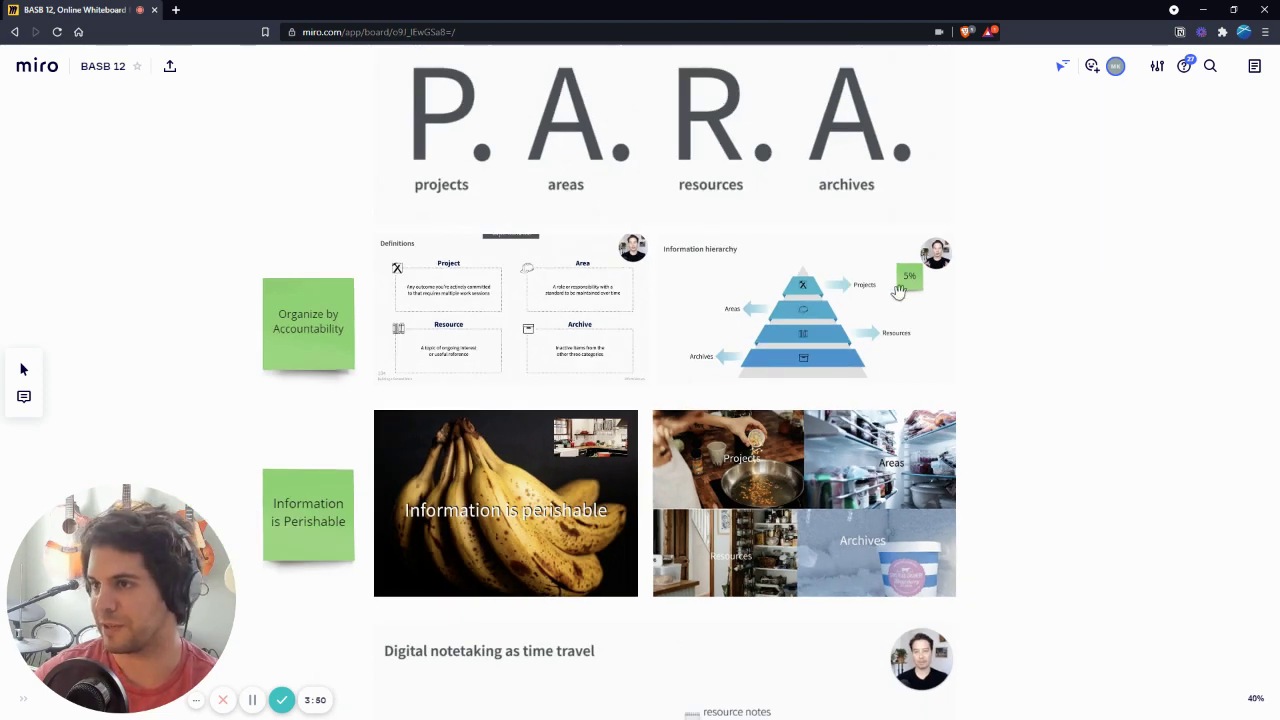
{"action": "scroll", "coordinate": [848, 268], "scroll_direction": "up", "scroll_amount": 8}
{"action": "scroll", "coordinate": [836, 281], "scroll_direction": "down", "scroll_amount": 2}
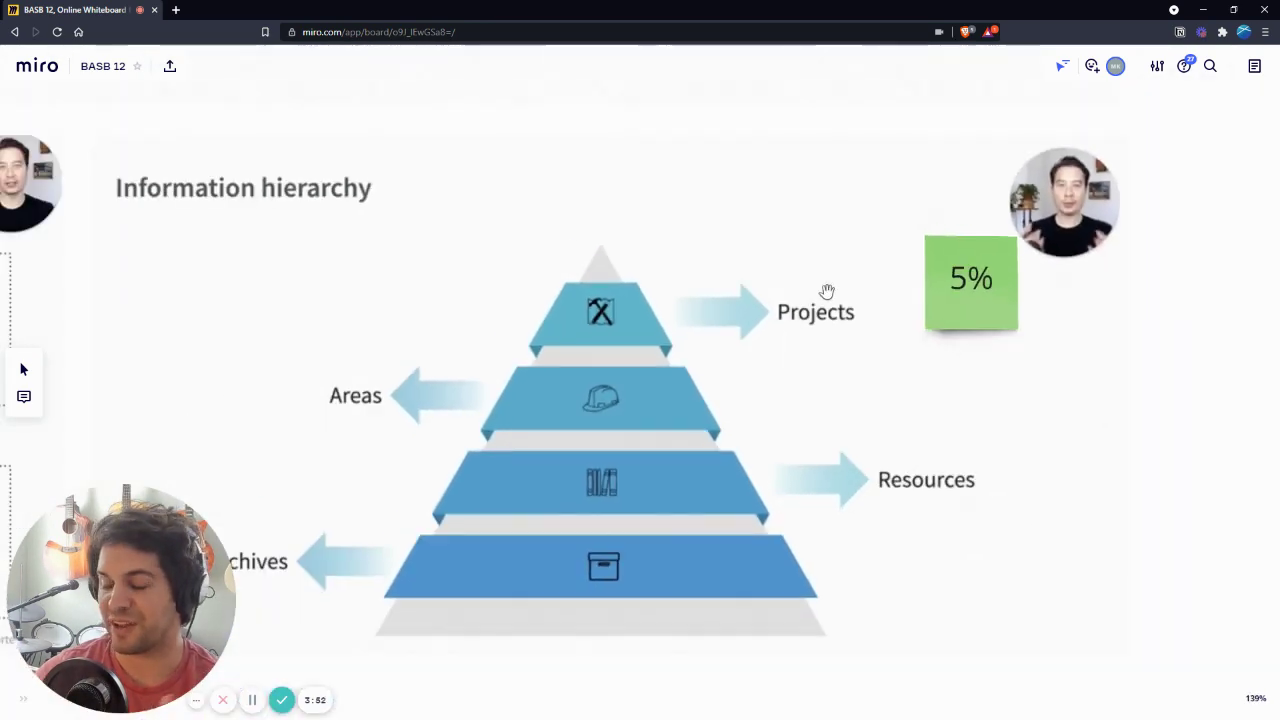
{"action": "scroll", "coordinate": [884, 288], "scroll_direction": "down", "scroll_amount": 3}
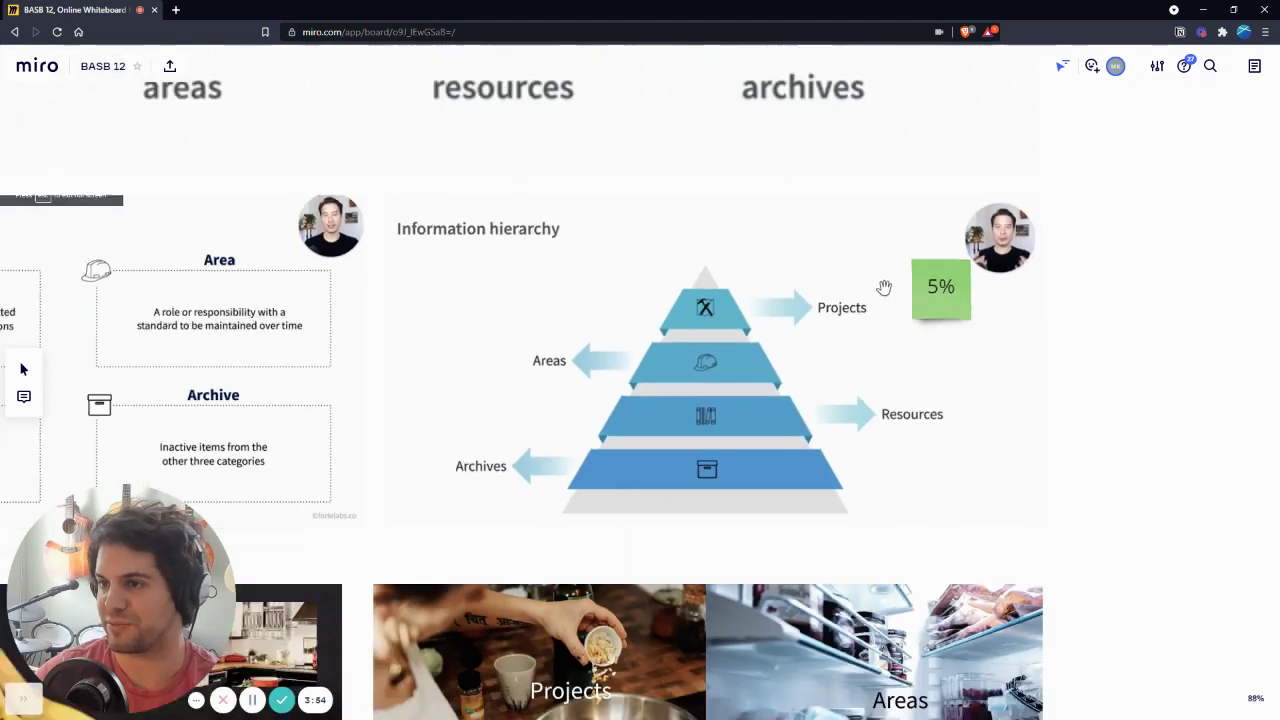
{"action": "scroll", "coordinate": [884, 288], "scroll_direction": "down", "scroll_amount": 6}
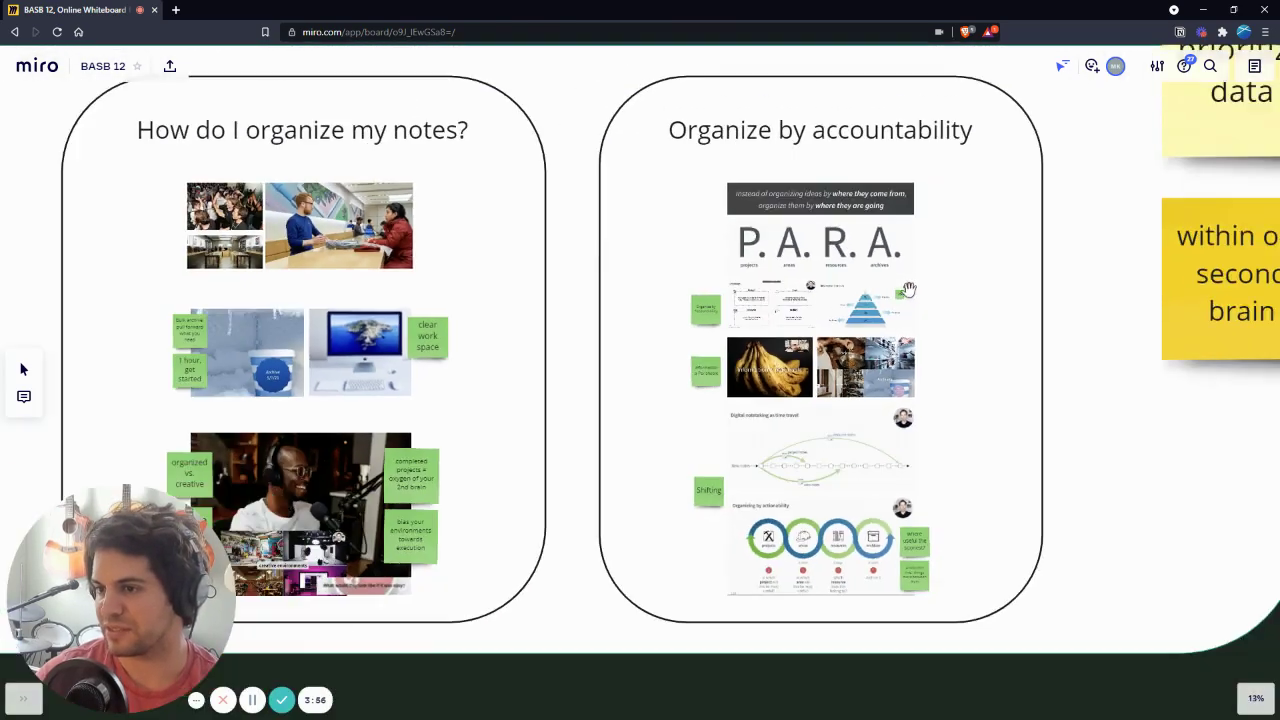
{"action": "scroll", "coordinate": [903, 317], "scroll_direction": "down", "scroll_amount": 2}
{"action": "scroll", "coordinate": [988, 240], "scroll_direction": "right", "scroll_amount": 2}
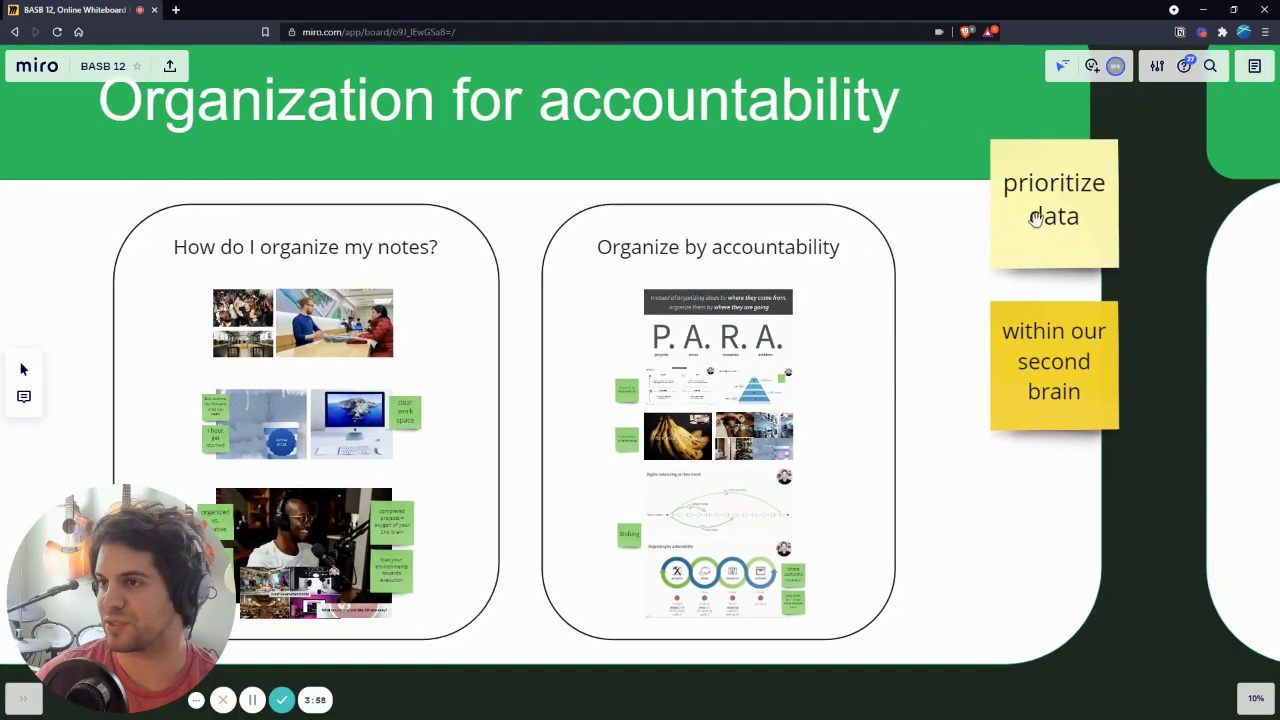
{"action": "scroll", "coordinate": [929, 362], "scroll_direction": "up", "scroll_amount": 3}
{"action": "scroll", "coordinate": [926, 537], "scroll_direction": "down", "scroll_amount": 2}
{"action": "scroll", "coordinate": [918, 514], "scroll_direction": "down", "scroll_amount": 1}
{"action": "scroll", "coordinate": [749, 449], "scroll_direction": "up", "scroll_amount": 3}
{"action": "scroll", "coordinate": [749, 449], "scroll_direction": "down", "scroll_amount": 3}
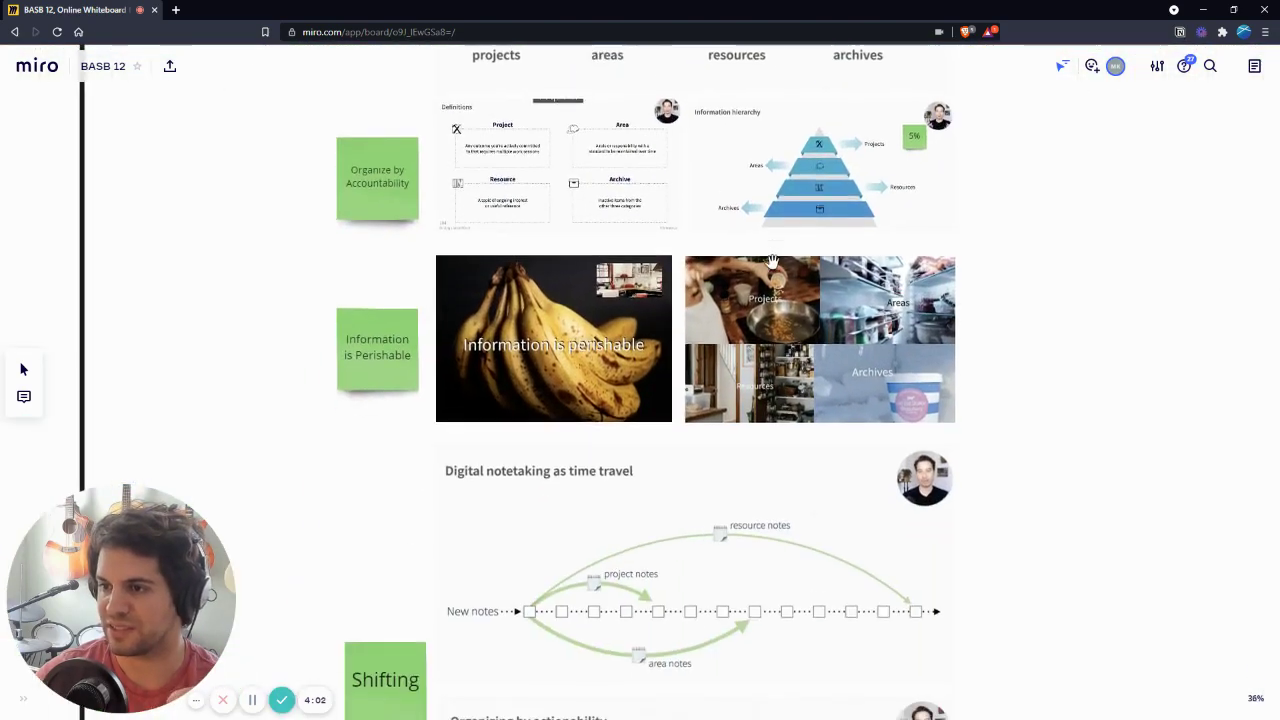
{"action": "scroll", "coordinate": [692, 585], "scroll_direction": "up", "scroll_amount": 2}
{"action": "scroll", "coordinate": [691, 585], "scroll_direction": "up", "scroll_amount": 1}
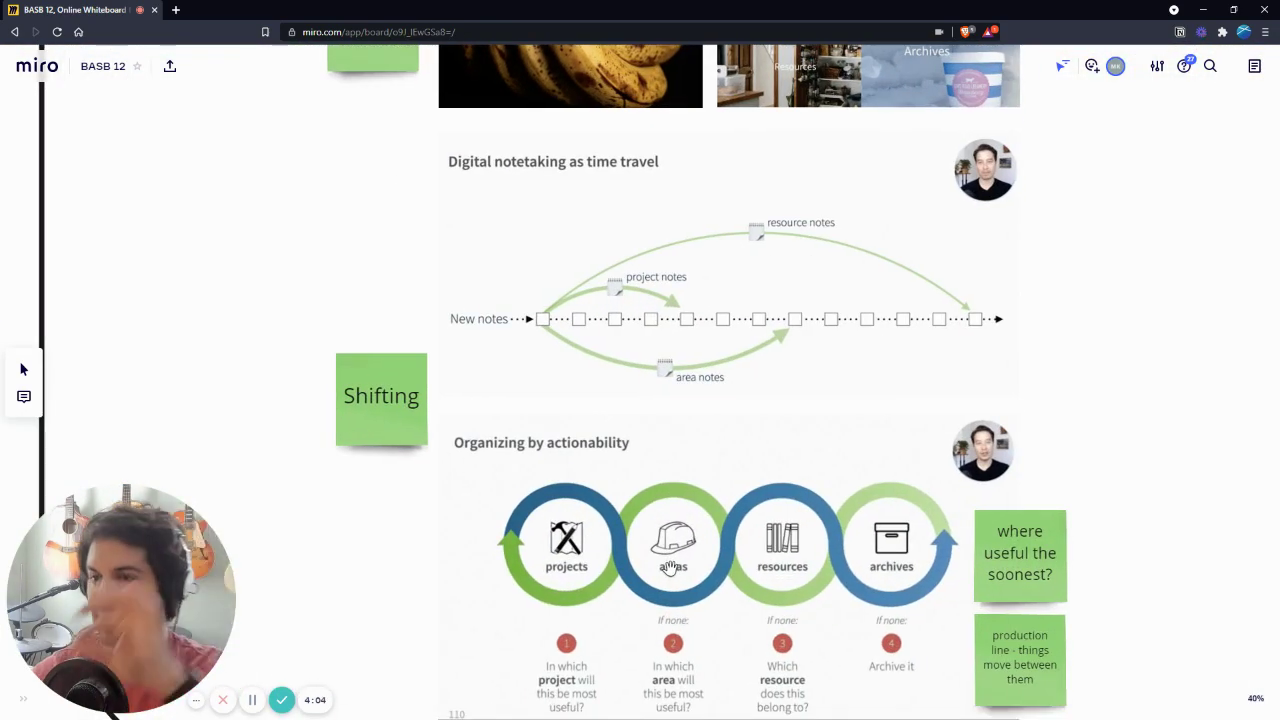
{"action": "scroll", "coordinate": [666, 545], "scroll_direction": "down", "scroll_amount": 1}
{"action": "scroll", "coordinate": [666, 545], "scroll_direction": "right", "scroll_amount": 1}
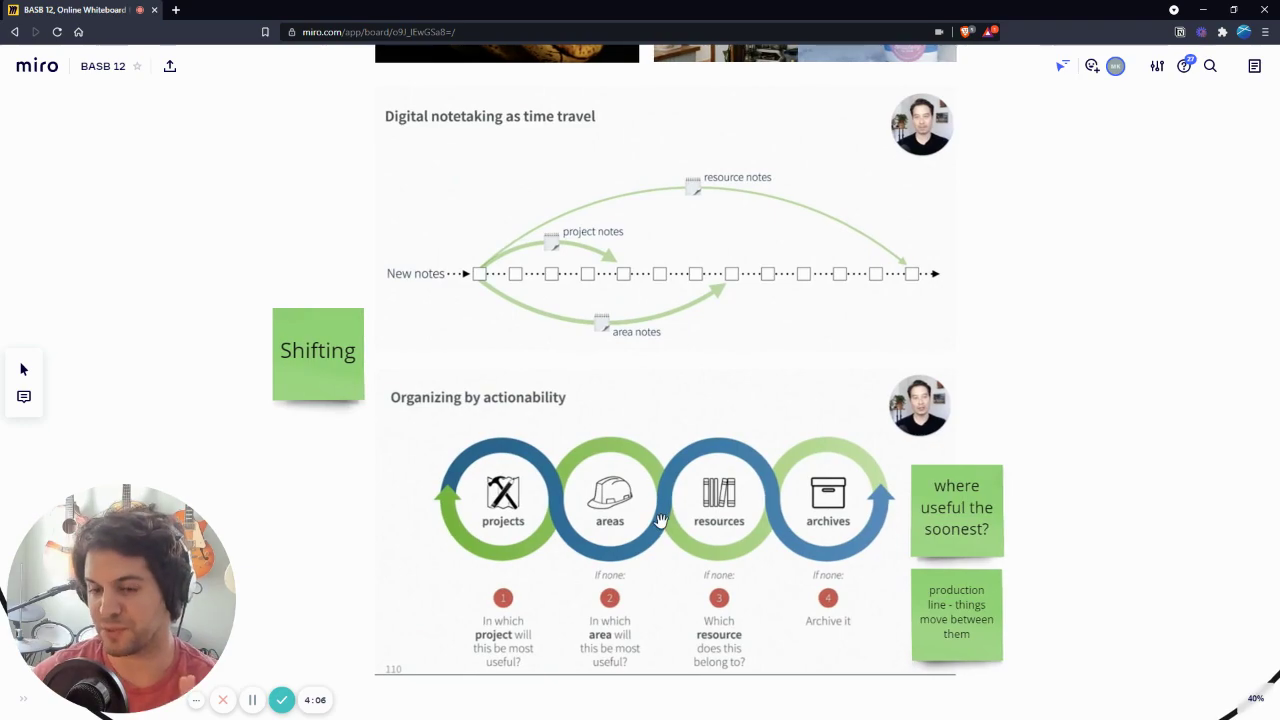
Step: Zoom out from the Organize lesson to the wider Curriculum grid
{"action": "scroll", "coordinate": [660, 520], "scroll_direction": "down", "scroll_amount": 10}
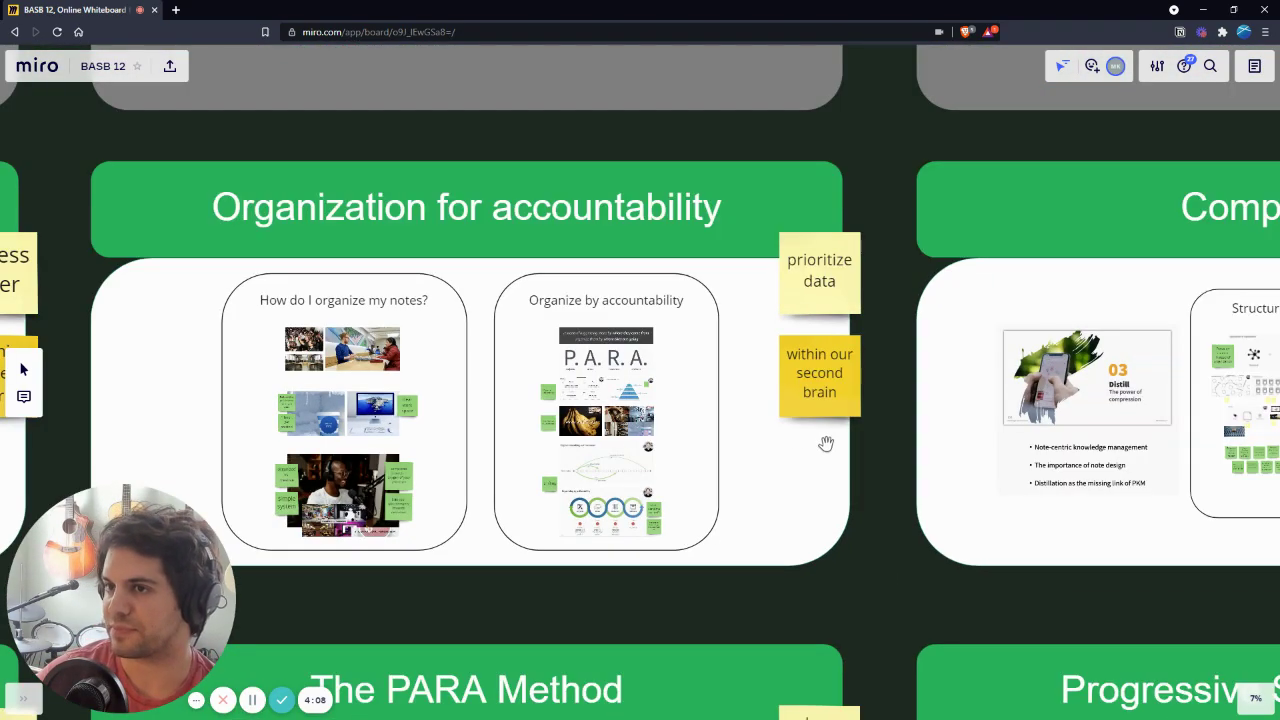
{"action": "scroll", "coordinate": [826, 443], "scroll_direction": "right", "scroll_amount": 3}
{"action": "scroll", "coordinate": [800, 430], "scroll_direction": "up", "scroll_amount": 1}
{"action": "scroll", "coordinate": [899, 389], "scroll_direction": "down", "scroll_amount": 1}
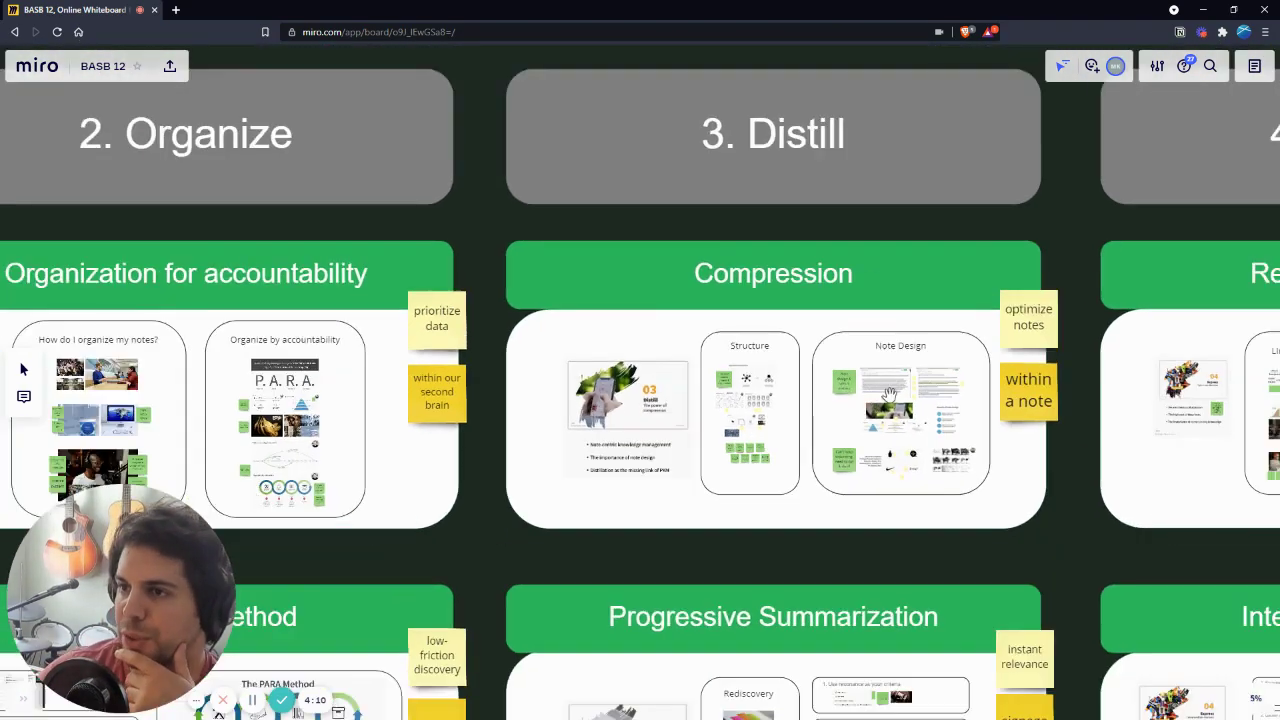
{"action": "scroll", "coordinate": [899, 389], "scroll_direction": "up", "scroll_amount": 1}
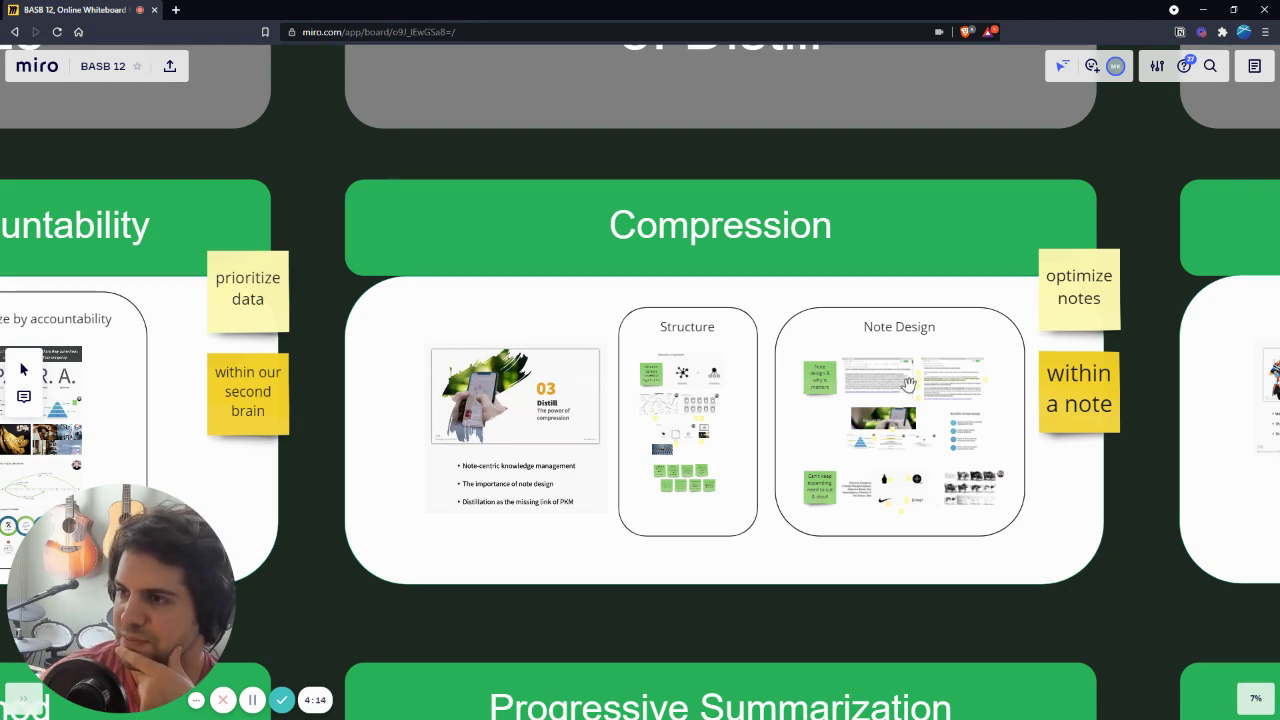
{"action": "scroll", "coordinate": [908, 384], "scroll_direction": "up", "scroll_amount": 3}
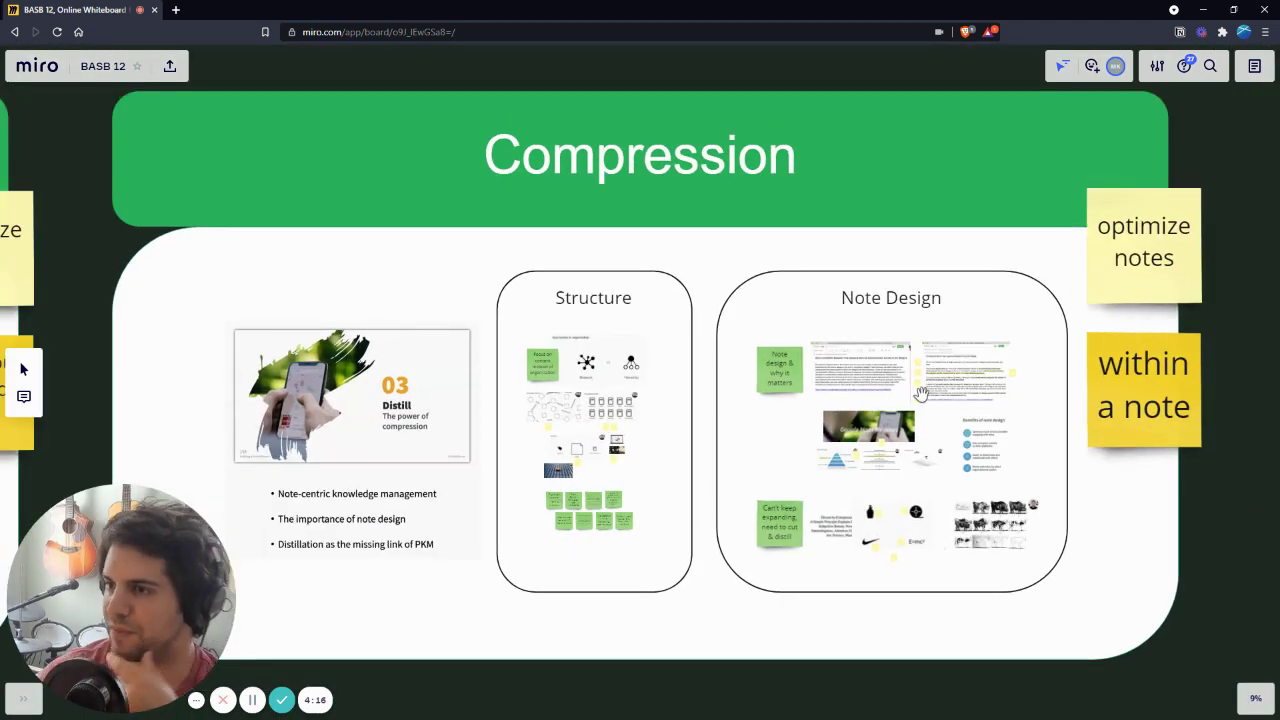
{"action": "scroll", "coordinate": [723, 443], "scroll_direction": "up", "scroll_amount": 1}
{"action": "scroll", "coordinate": [700, 400], "scroll_direction": "left", "scroll_amount": 2}
{"action": "scroll", "coordinate": [665, 355], "scroll_direction": "up", "scroll_amount": 3}
{"action": "scroll", "coordinate": [665, 355], "scroll_direction": "up", "scroll_amount": 2}
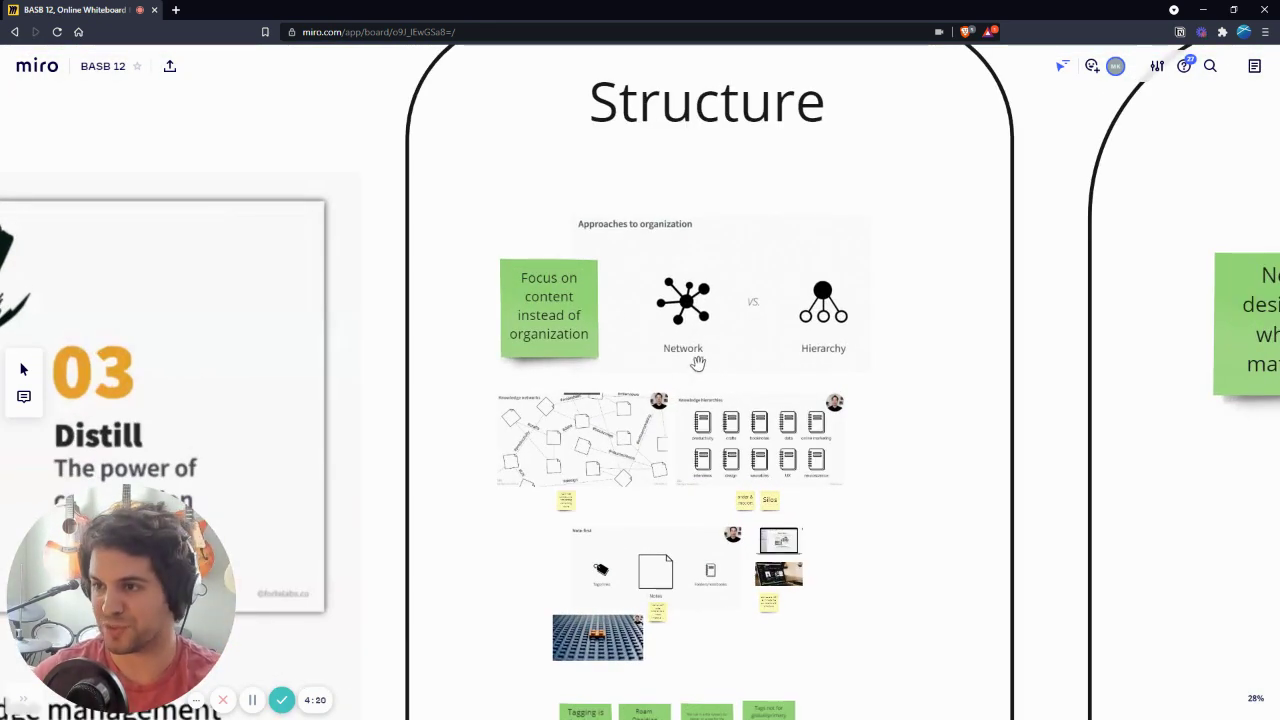
Step: Pan right to 3. Distill and zoom into Compression's Structure and Note Design panels
{"action": "scroll", "coordinate": [697, 358], "scroll_direction": "down", "scroll_amount": 2}
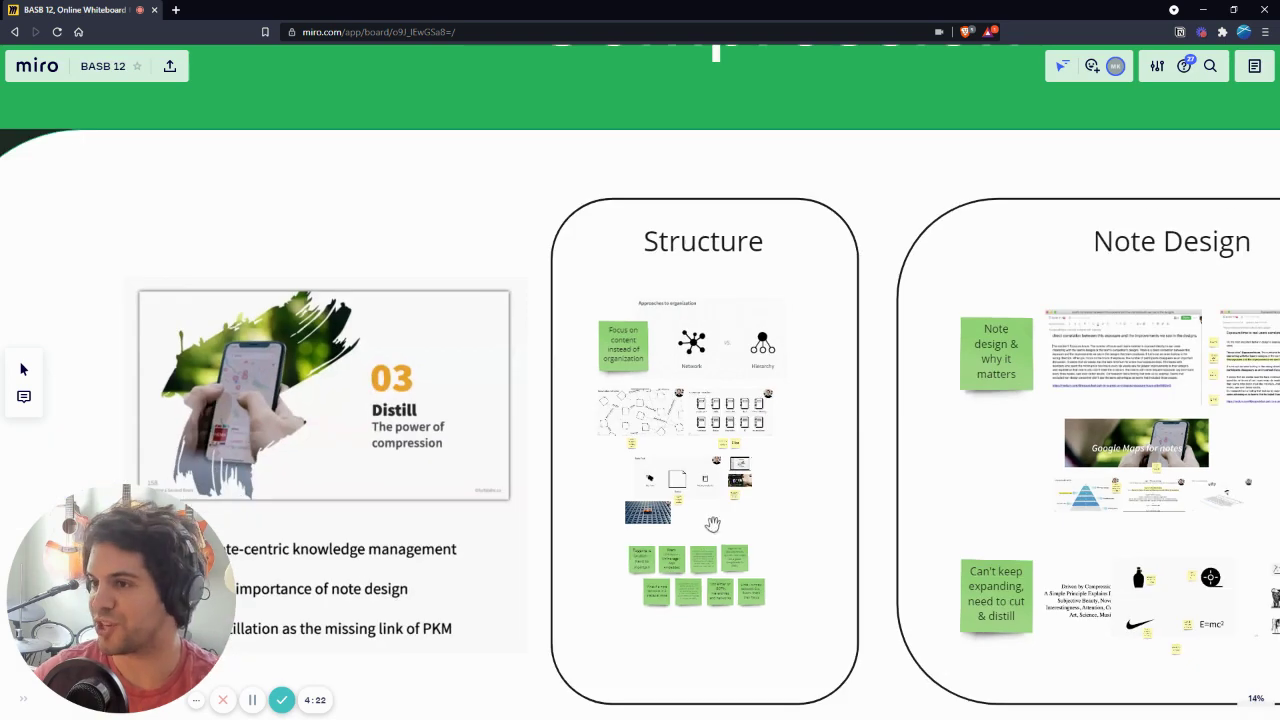
{"action": "scroll", "coordinate": [705, 540], "scroll_direction": "up", "scroll_amount": 1}
{"action": "scroll", "coordinate": [774, 443], "scroll_direction": "down", "scroll_amount": 2}
{"action": "scroll", "coordinate": [900, 436], "scroll_direction": "right", "scroll_amount": 3}
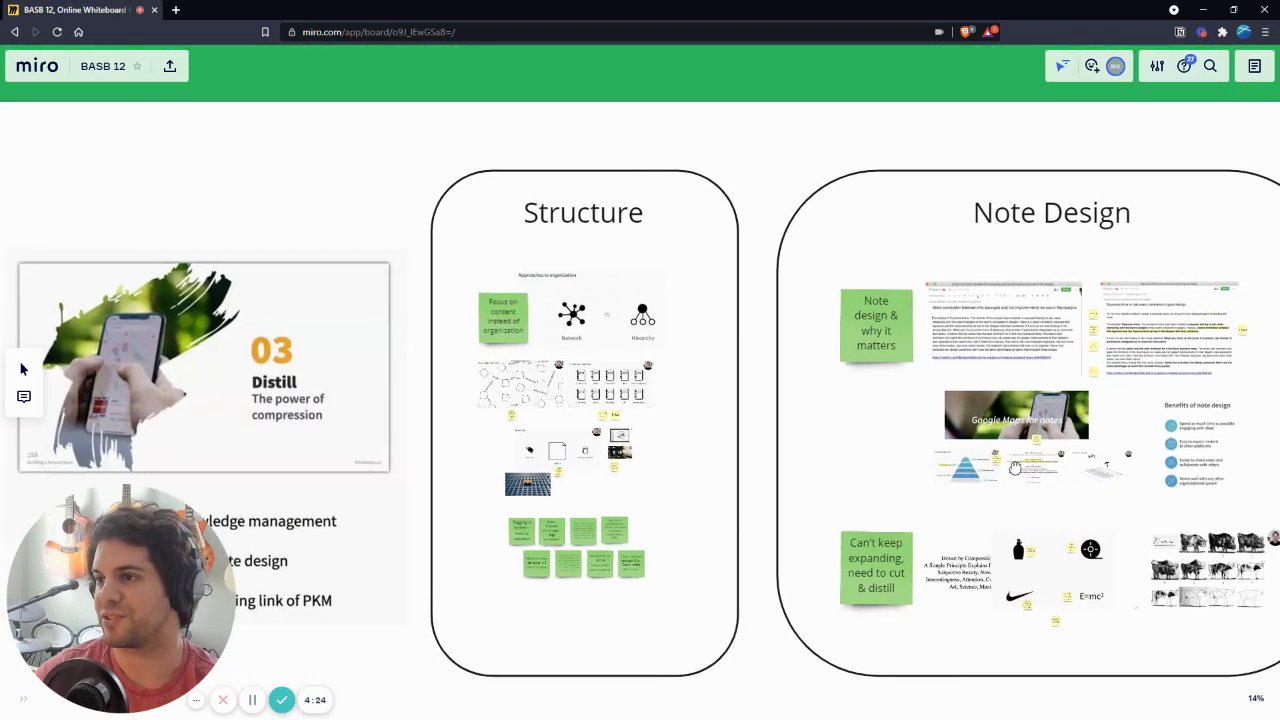
{"action": "scroll", "coordinate": [1016, 404], "scroll_direction": "right", "scroll_amount": 1}
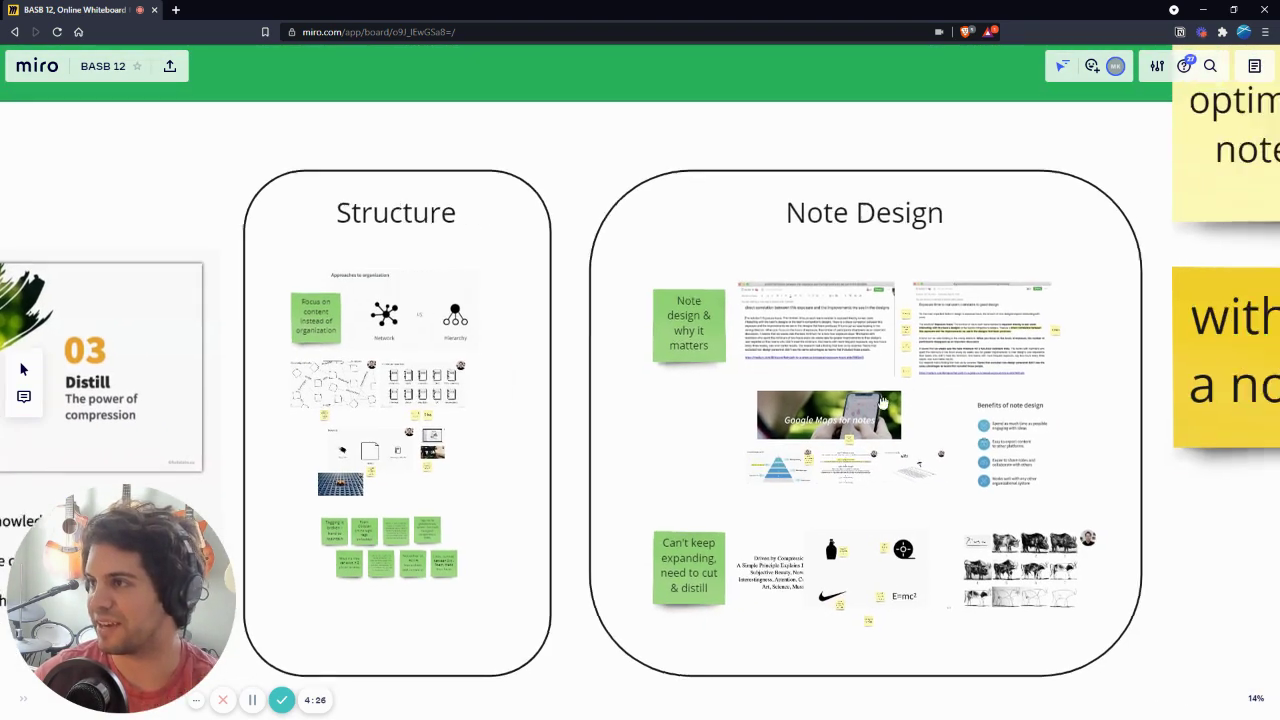
{"action": "scroll", "coordinate": [800, 402], "scroll_direction": "down", "scroll_amount": 2}
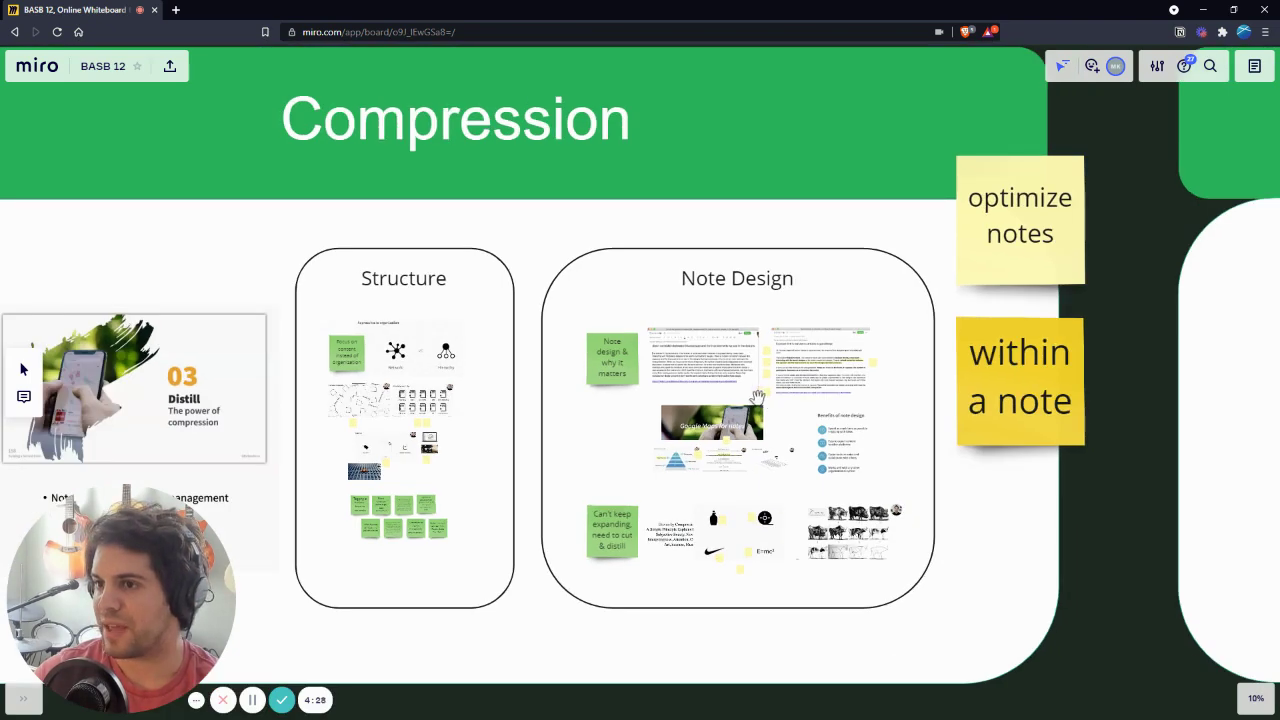
{"action": "scroll", "coordinate": [752, 397], "scroll_direction": "up", "scroll_amount": 1}
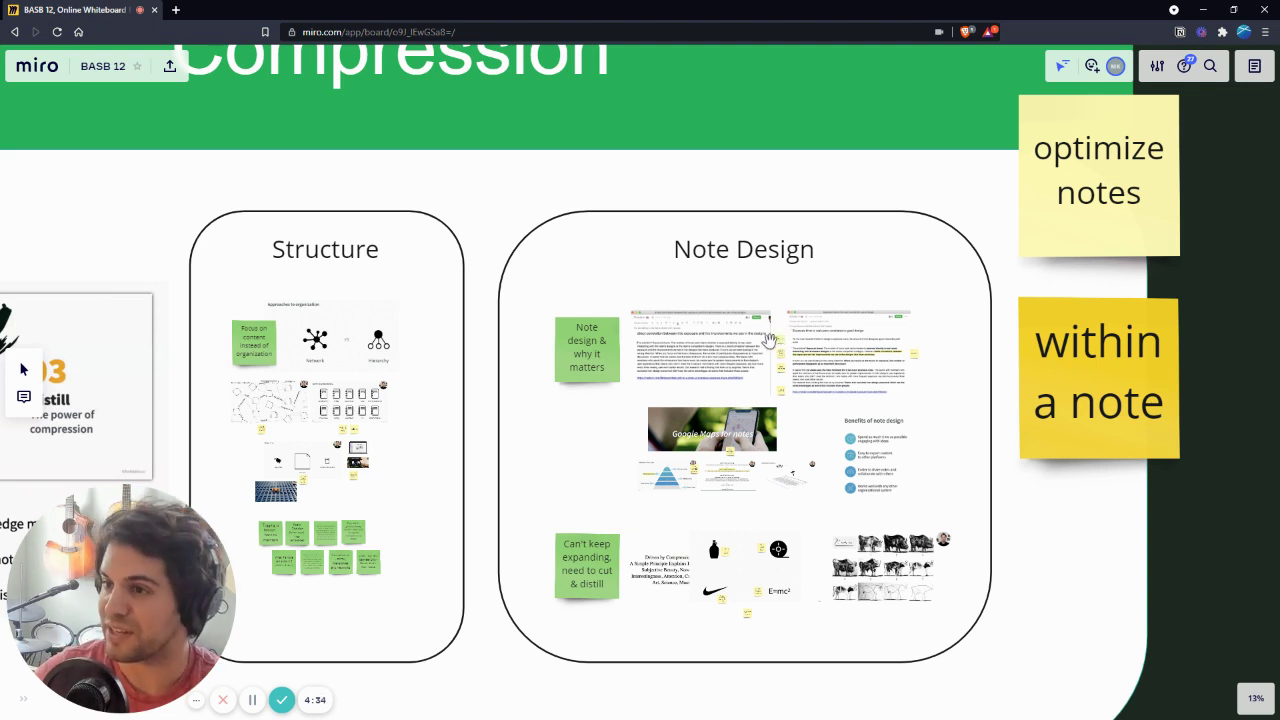
{"action": "scroll", "coordinate": [770, 340], "scroll_direction": "down", "scroll_amount": 1}
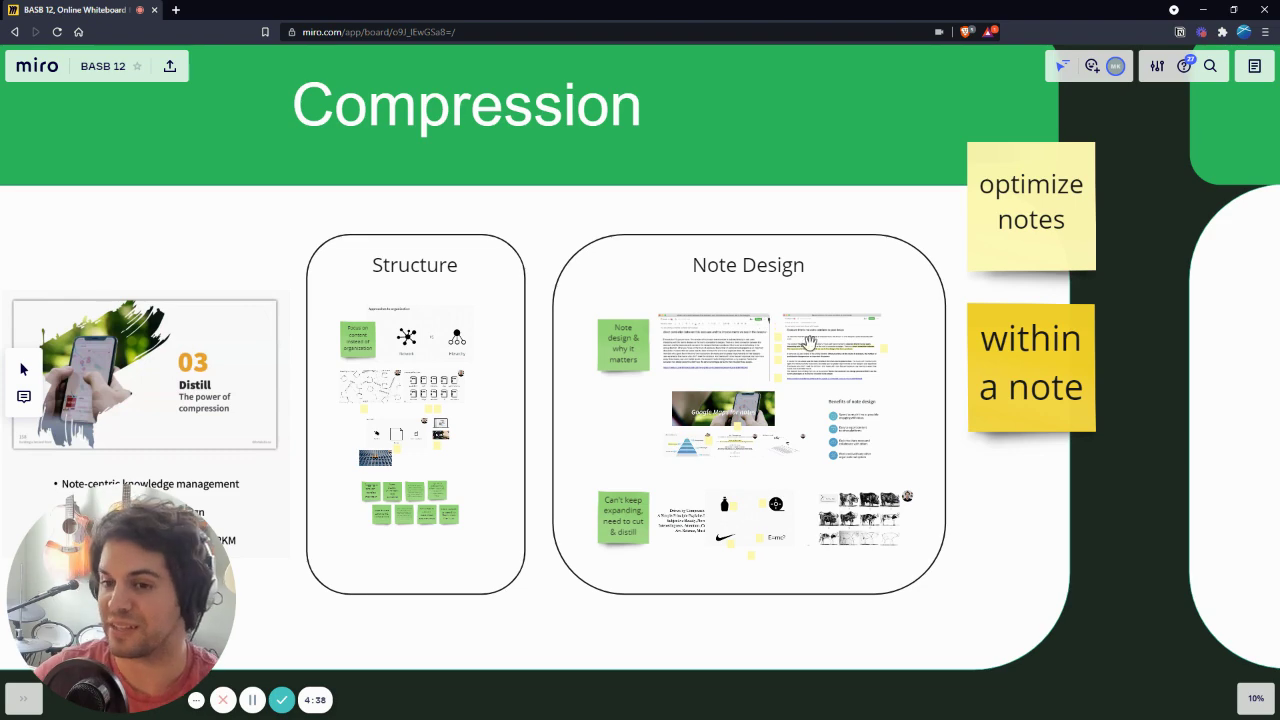
Step: Zoom out from Limited Attention to show the Opportunity grid and the 'modularize creations' and 'within a project' notes
{"action": "scroll", "coordinate": [764, 322], "scroll_direction": "down", "scroll_amount": 3}
{"action": "scroll", "coordinate": [706, 365], "scroll_direction": "down", "scroll_amount": 1}
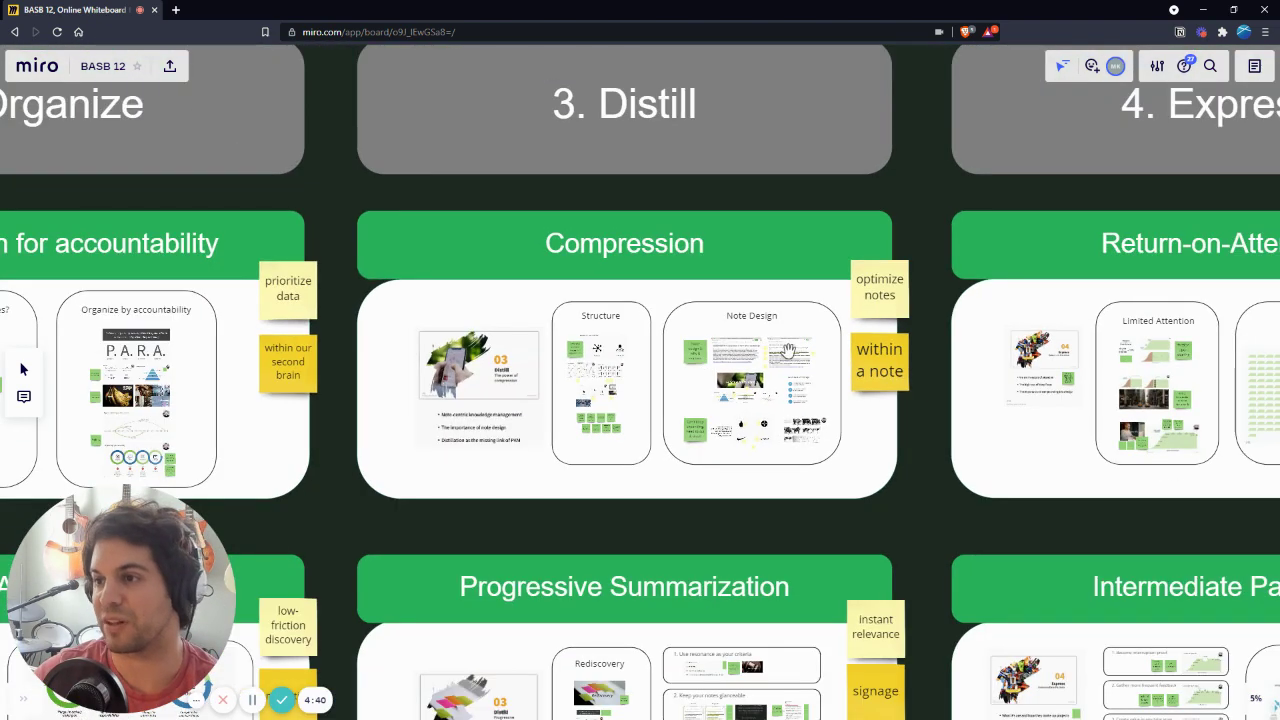
{"action": "scroll", "coordinate": [780, 350], "scroll_direction": "right", "scroll_amount": 5}
{"action": "scroll", "coordinate": [985, 338], "scroll_direction": "up", "scroll_amount": 2}
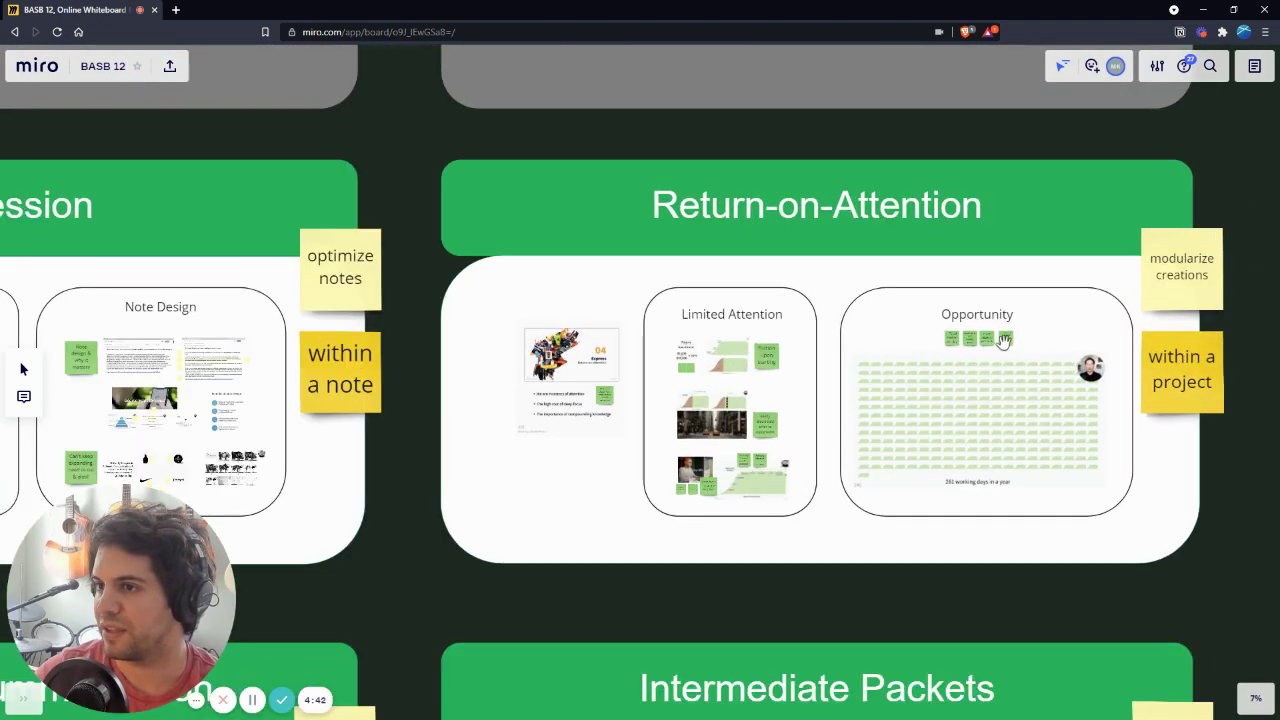
{"action": "scroll", "coordinate": [990, 360], "scroll_direction": "down", "scroll_amount": 2}
{"action": "scroll", "coordinate": [872, 366], "scroll_direction": "up", "scroll_amount": 4}
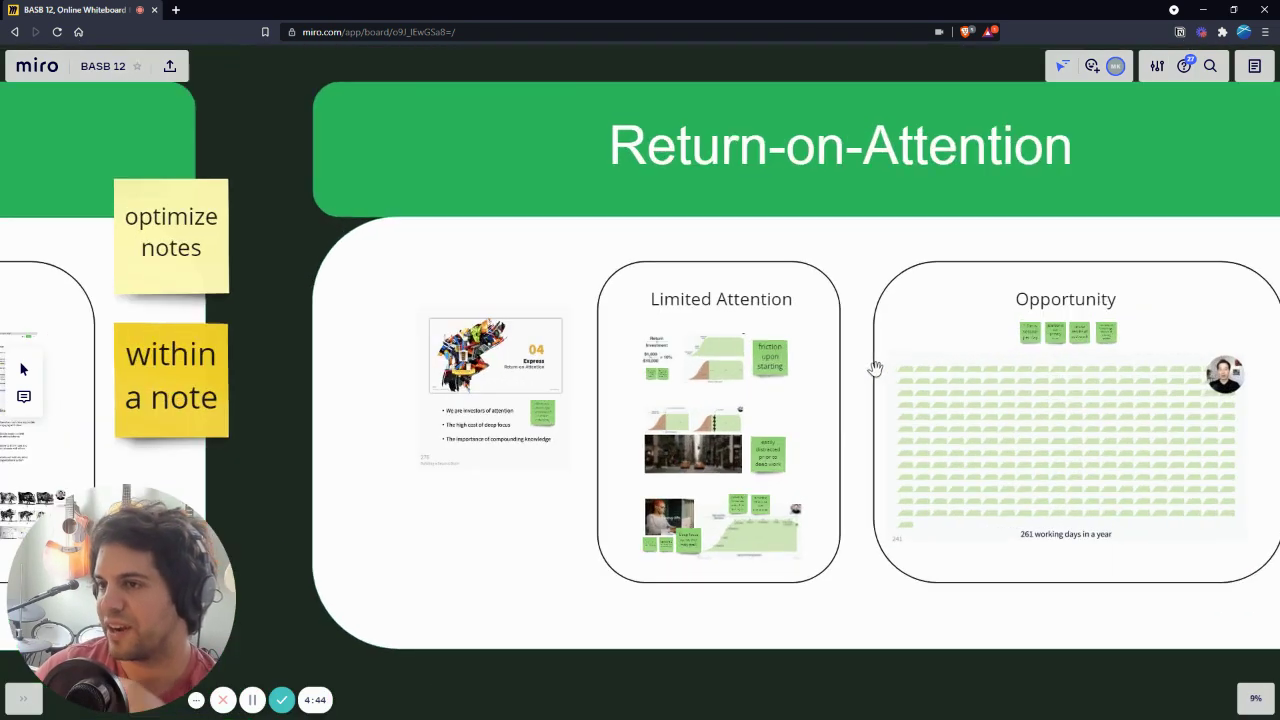
{"action": "scroll", "coordinate": [795, 365], "scroll_direction": "down", "scroll_amount": 3}
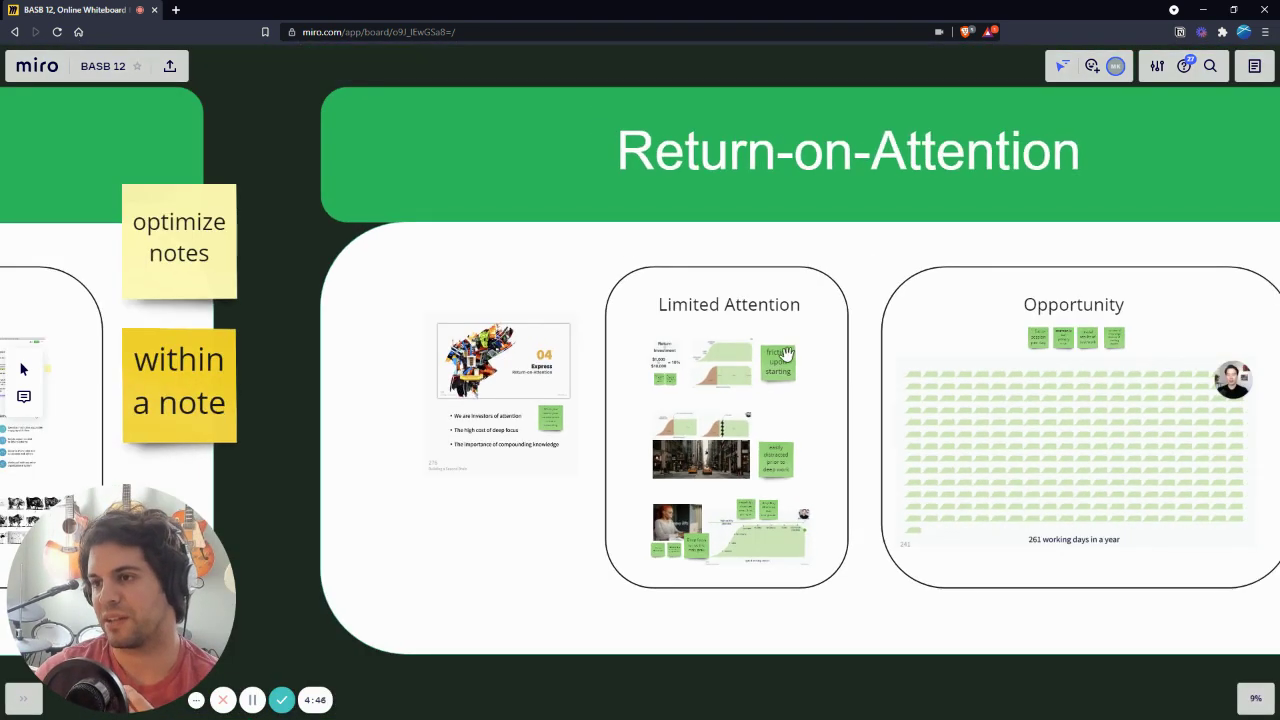
{"action": "scroll", "coordinate": [820, 380], "scroll_direction": "up", "scroll_amount": 3}
{"action": "scroll", "coordinate": [780, 350], "scroll_direction": "up", "scroll_amount": 5}
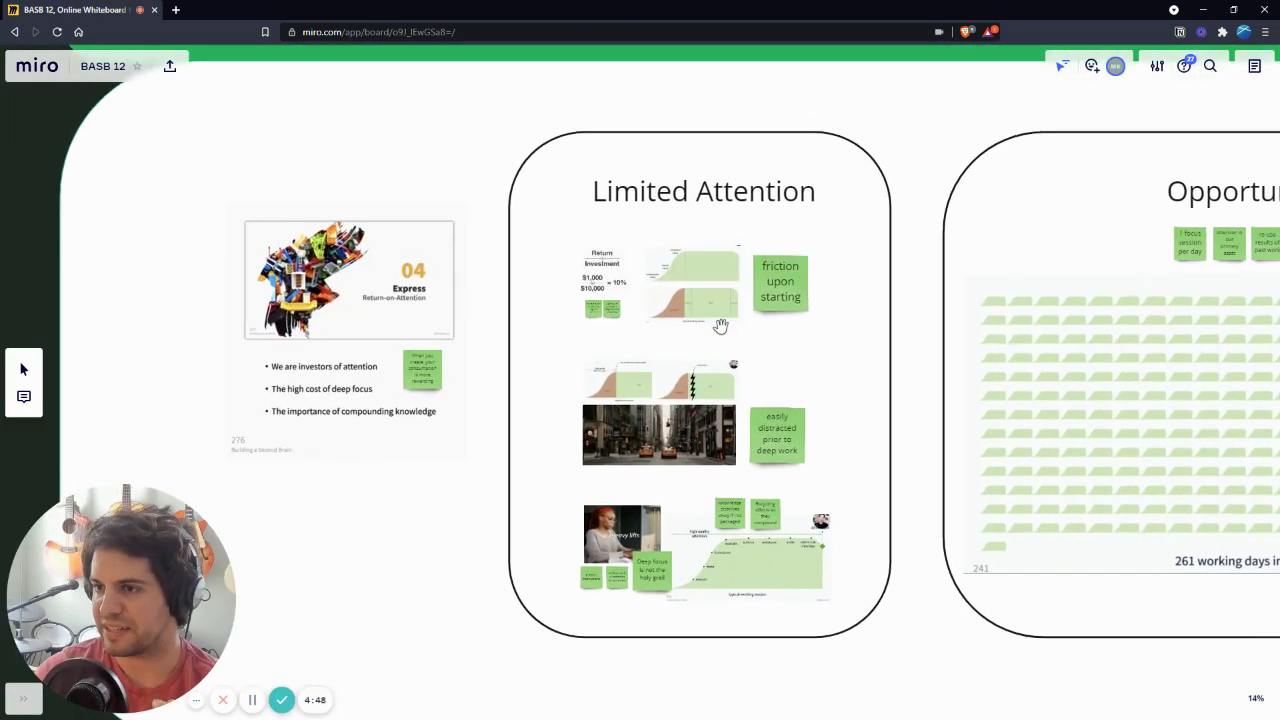
{"action": "scroll", "coordinate": [648, 420], "scroll_direction": "up", "scroll_amount": 2}
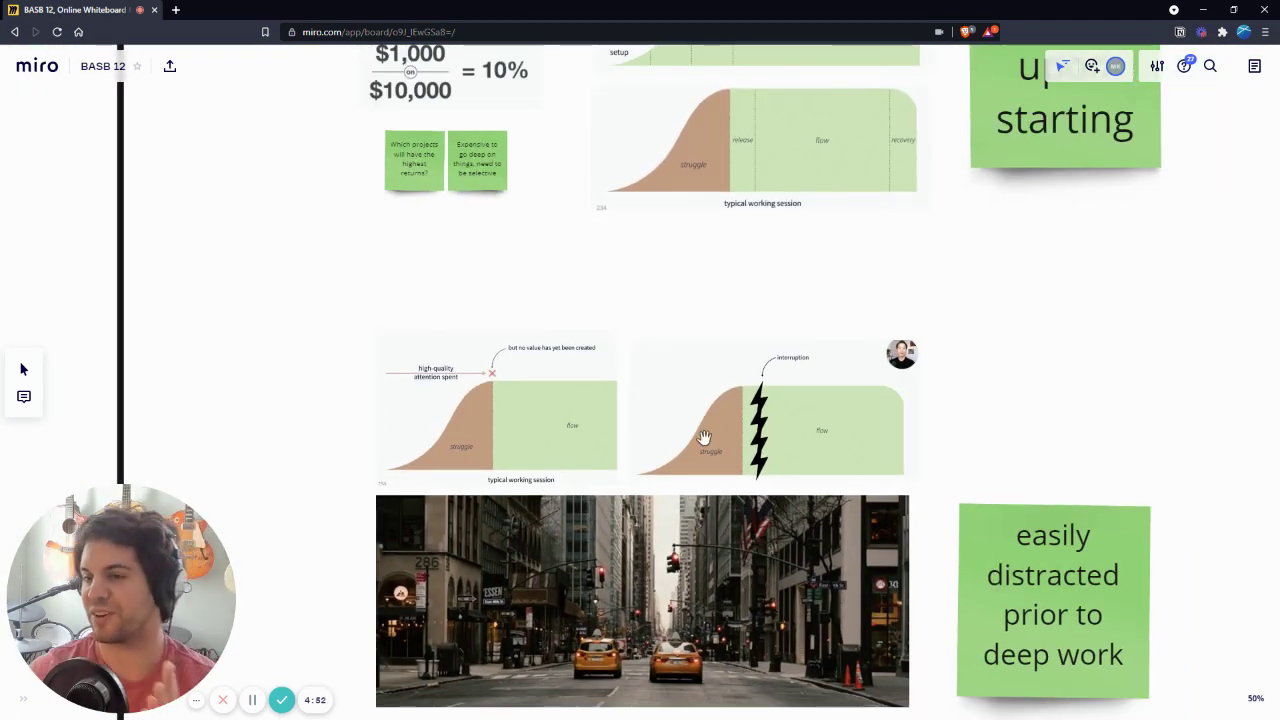
{"action": "scroll", "coordinate": [631, 438], "scroll_direction": "down", "scroll_amount": 3}
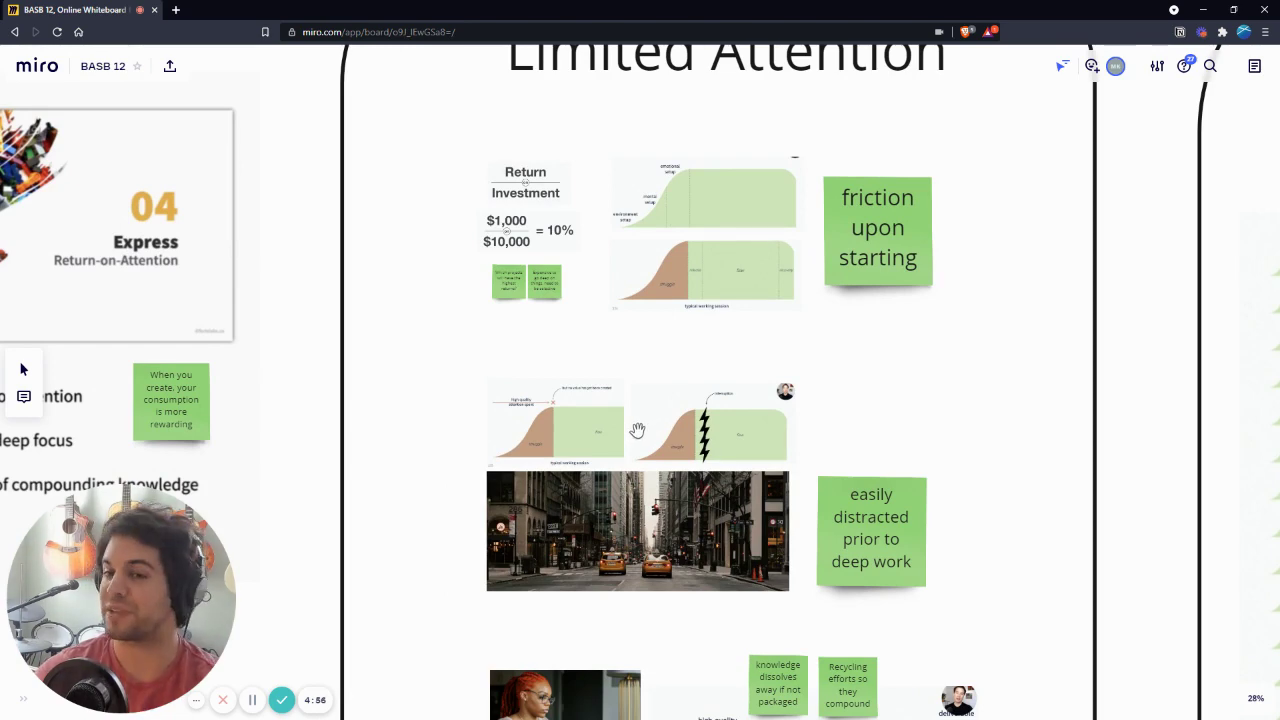
{"action": "scroll", "coordinate": [700, 410], "scroll_direction": "up", "scroll_amount": 1}
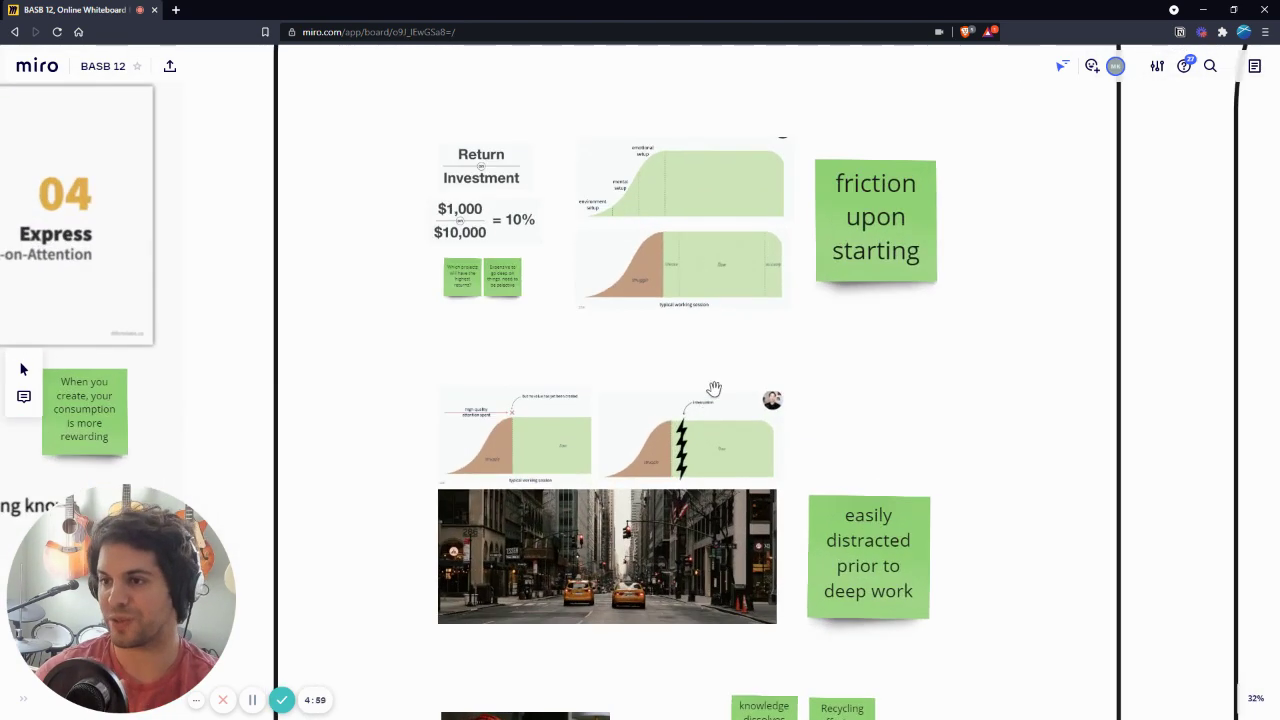
{"action": "scroll", "coordinate": [712, 381], "scroll_direction": "down", "scroll_amount": 5}
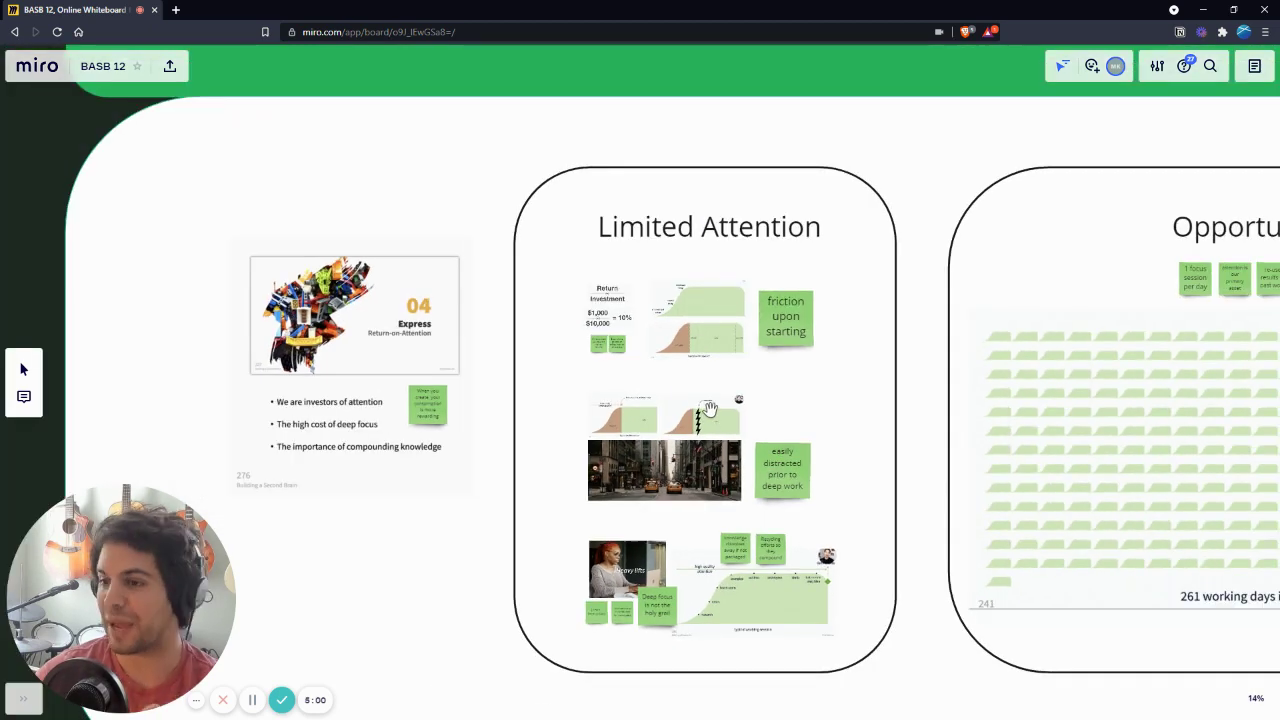
{"action": "scroll", "coordinate": [700, 404], "scroll_direction": "down", "scroll_amount": 1}
{"action": "scroll", "coordinate": [651, 371], "scroll_direction": "right", "scroll_amount": 3}
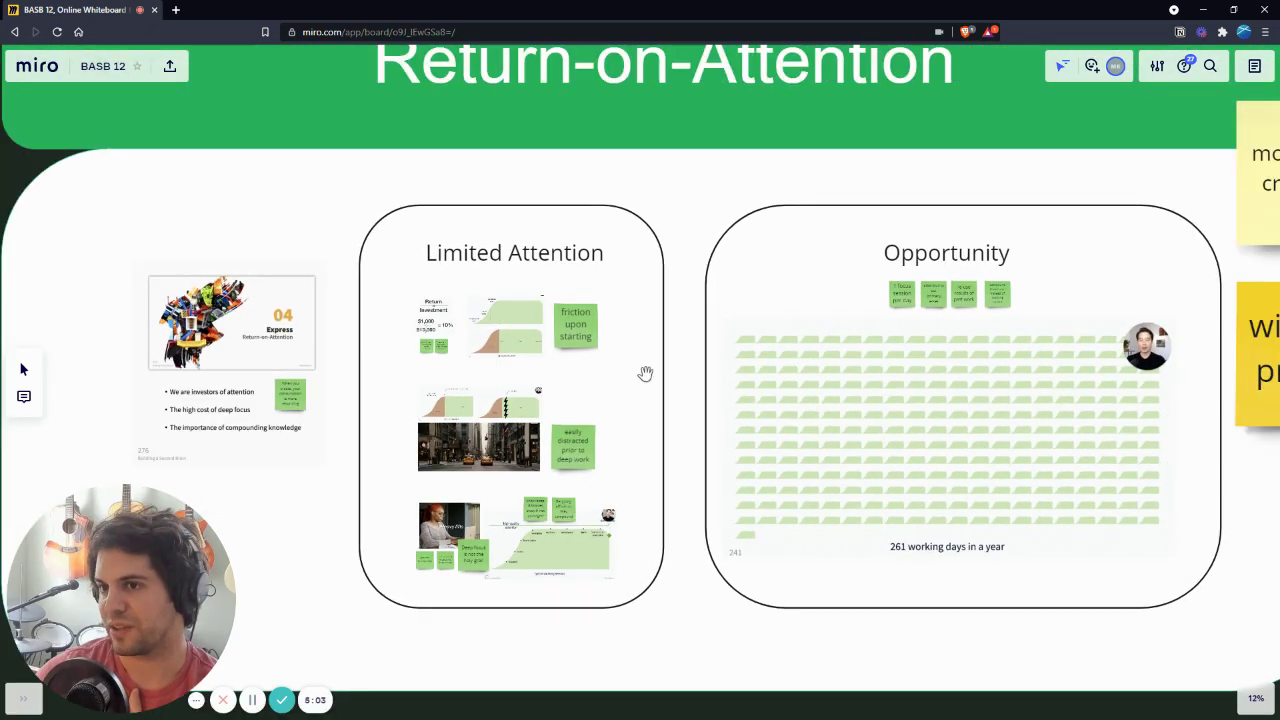
{"action": "scroll", "coordinate": [645, 373], "scroll_direction": "down", "scroll_amount": 1}
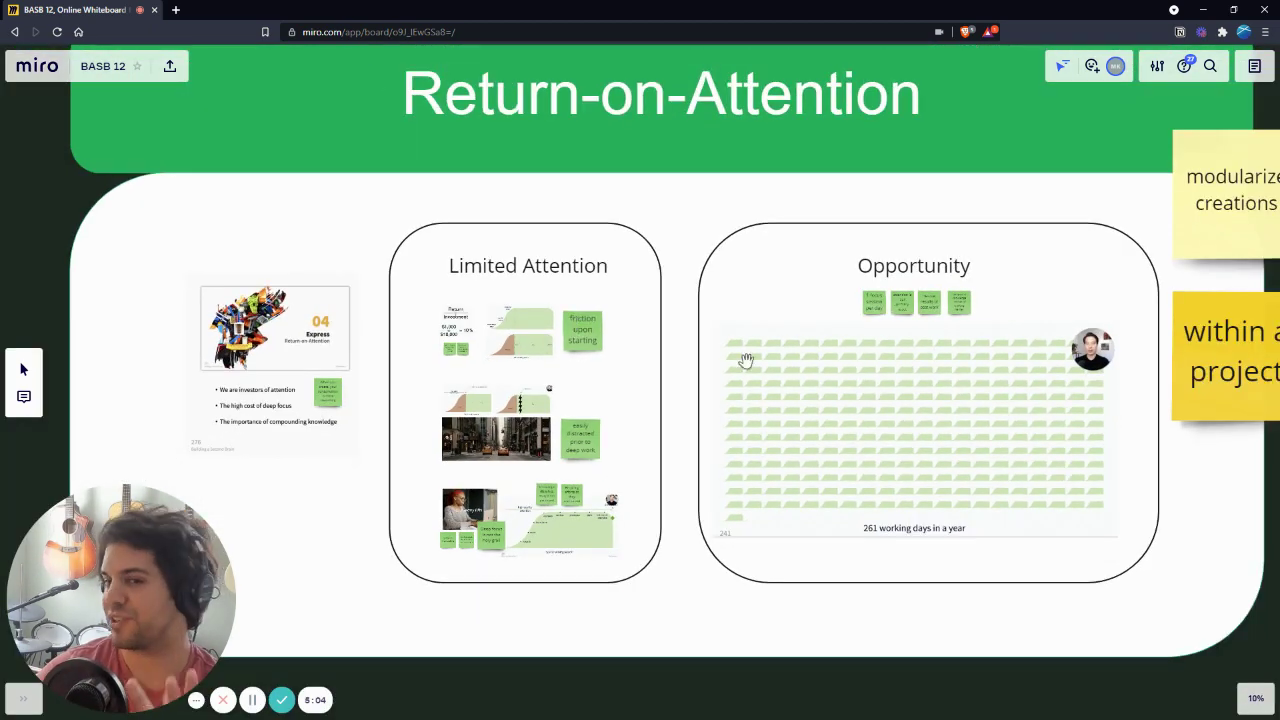
{"action": "scroll", "coordinate": [915, 355], "scroll_direction": "up", "scroll_amount": 2}
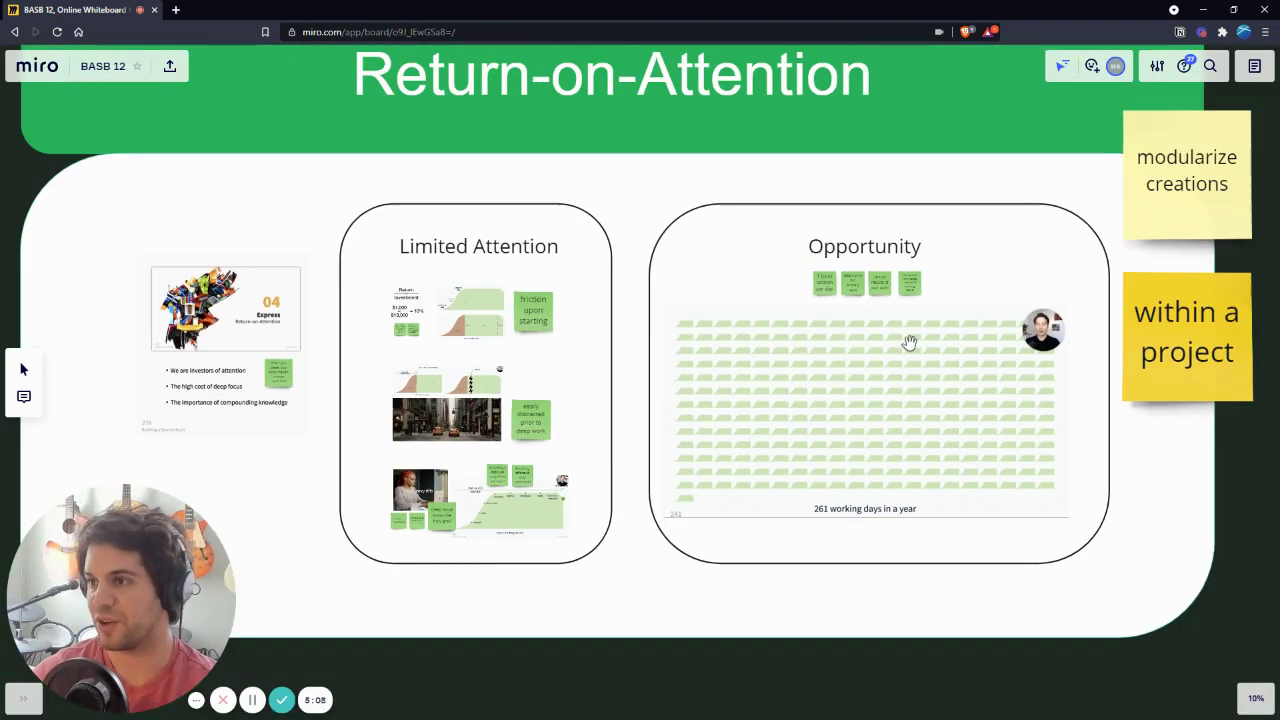
{"action": "scroll", "coordinate": [863, 310], "scroll_direction": "up", "scroll_amount": 2}
{"action": "scroll", "coordinate": [863, 312], "scroll_direction": "down", "scroll_amount": 4}
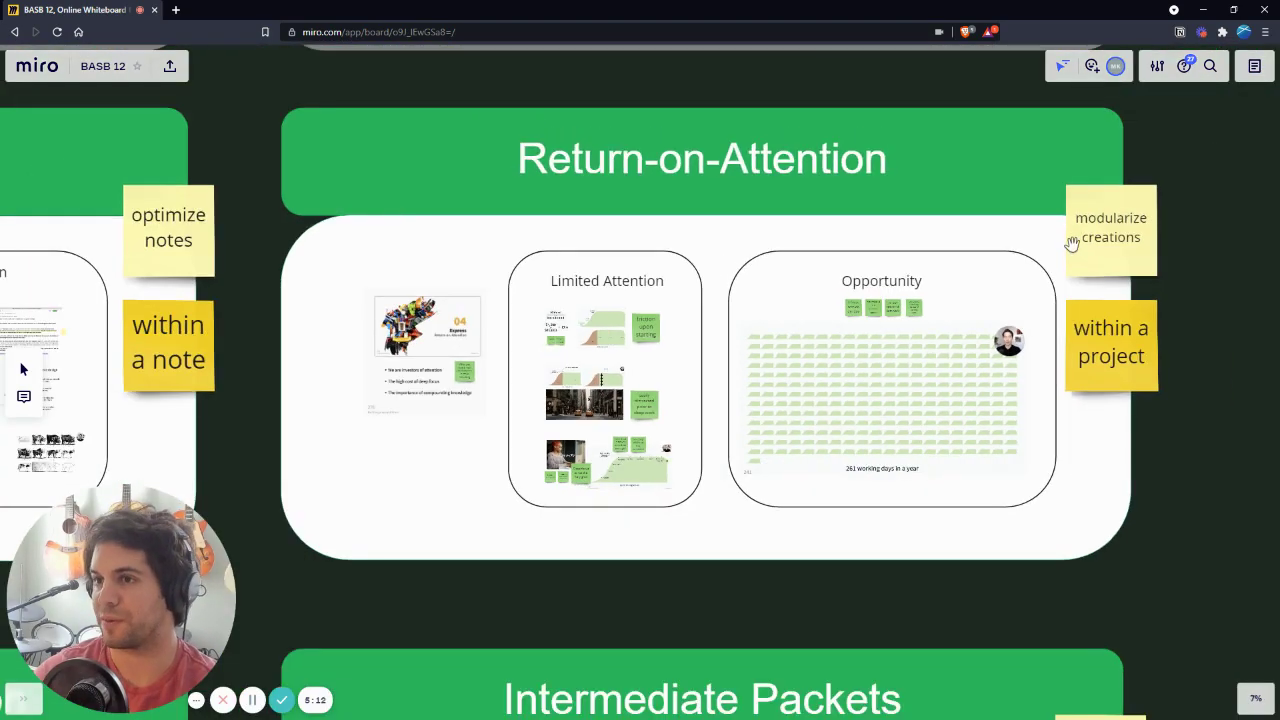
Step: Zoom out from the Return-on-Attention section to view the whole board
{"action": "scroll", "coordinate": [1071, 243], "scroll_direction": "down", "scroll_amount": 5}
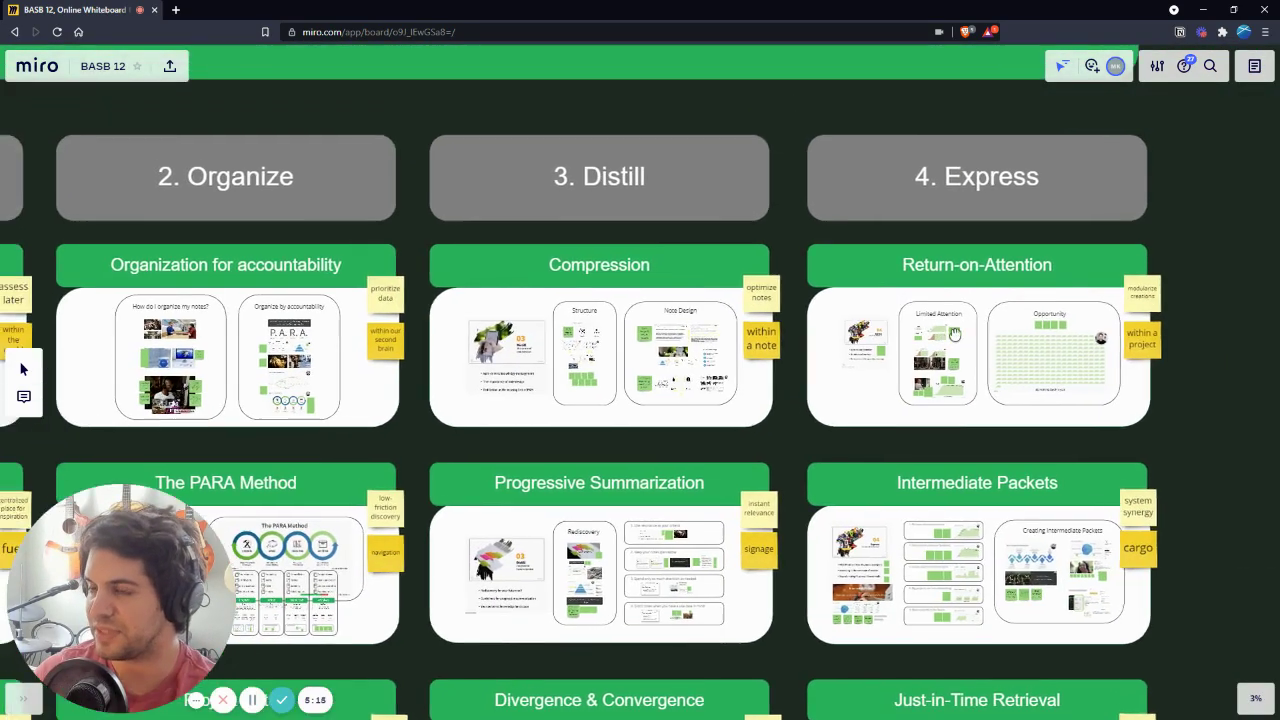
{"action": "scroll", "coordinate": [469, 356], "scroll_direction": "down", "scroll_amount": 1}
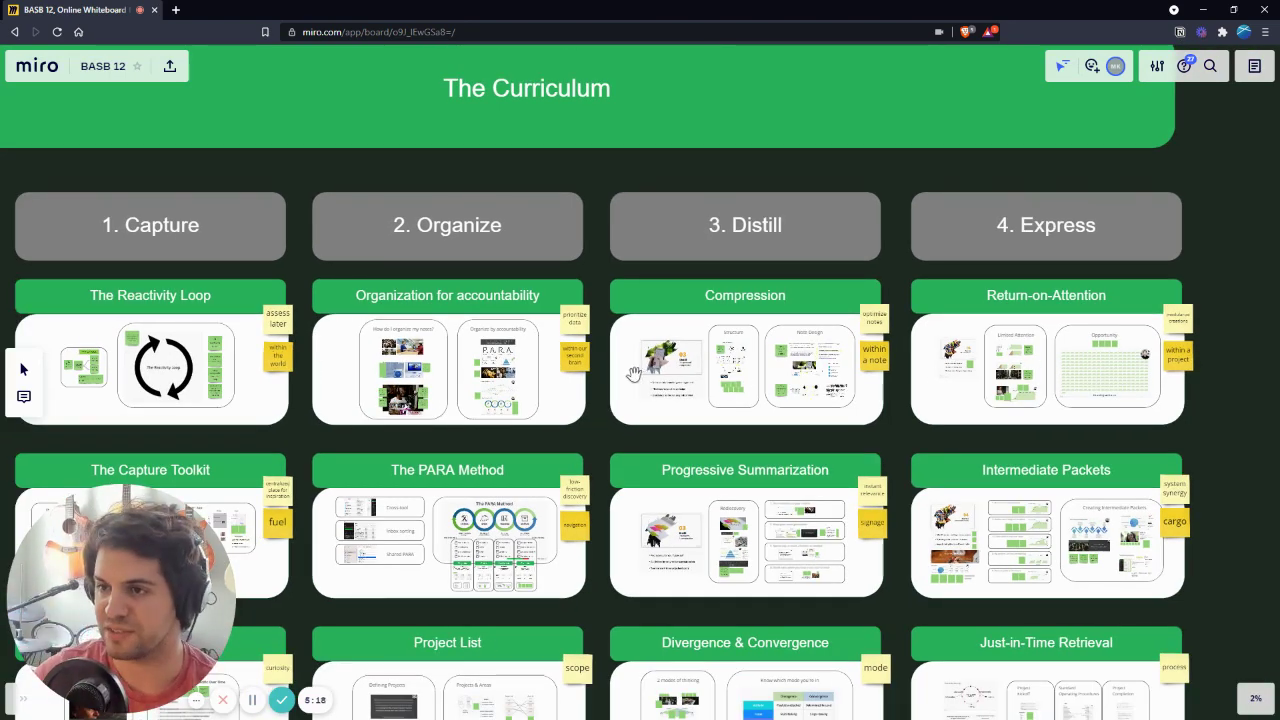
{"action": "scroll", "coordinate": [634, 374], "scroll_direction": "down", "scroll_amount": 2}
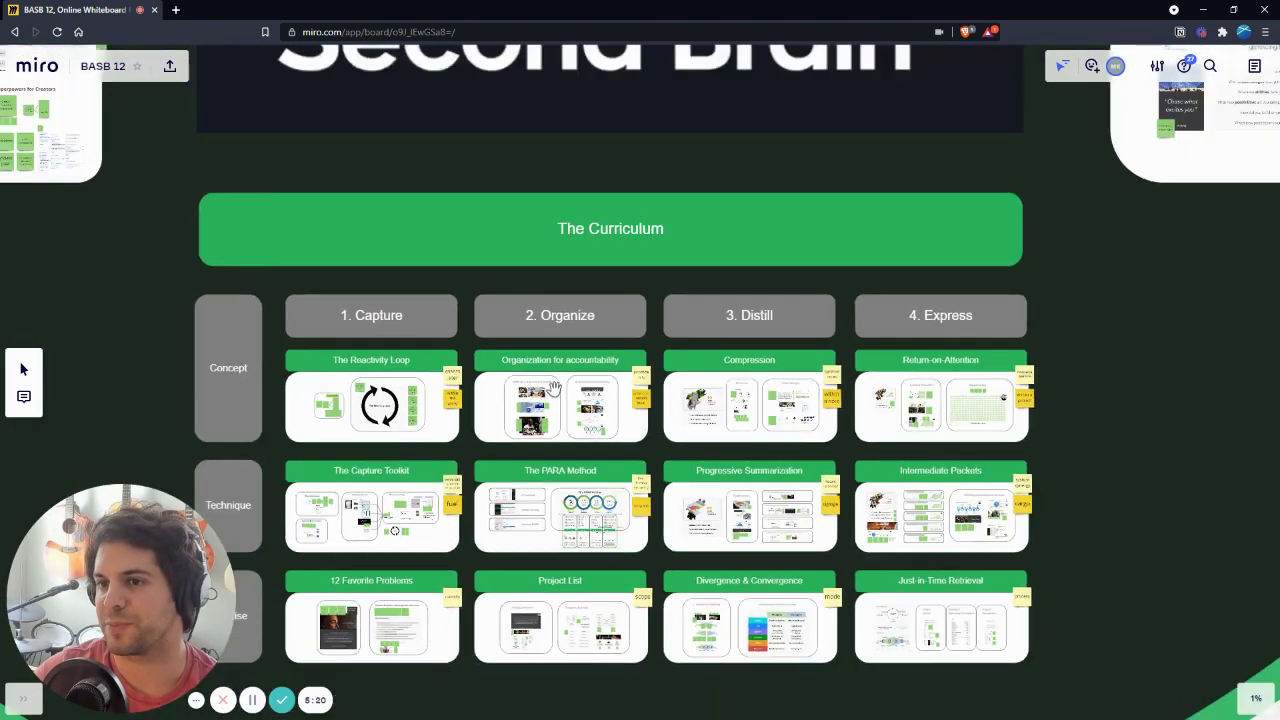
{"action": "scroll", "coordinate": [586, 406], "scroll_direction": "up", "scroll_amount": 5}
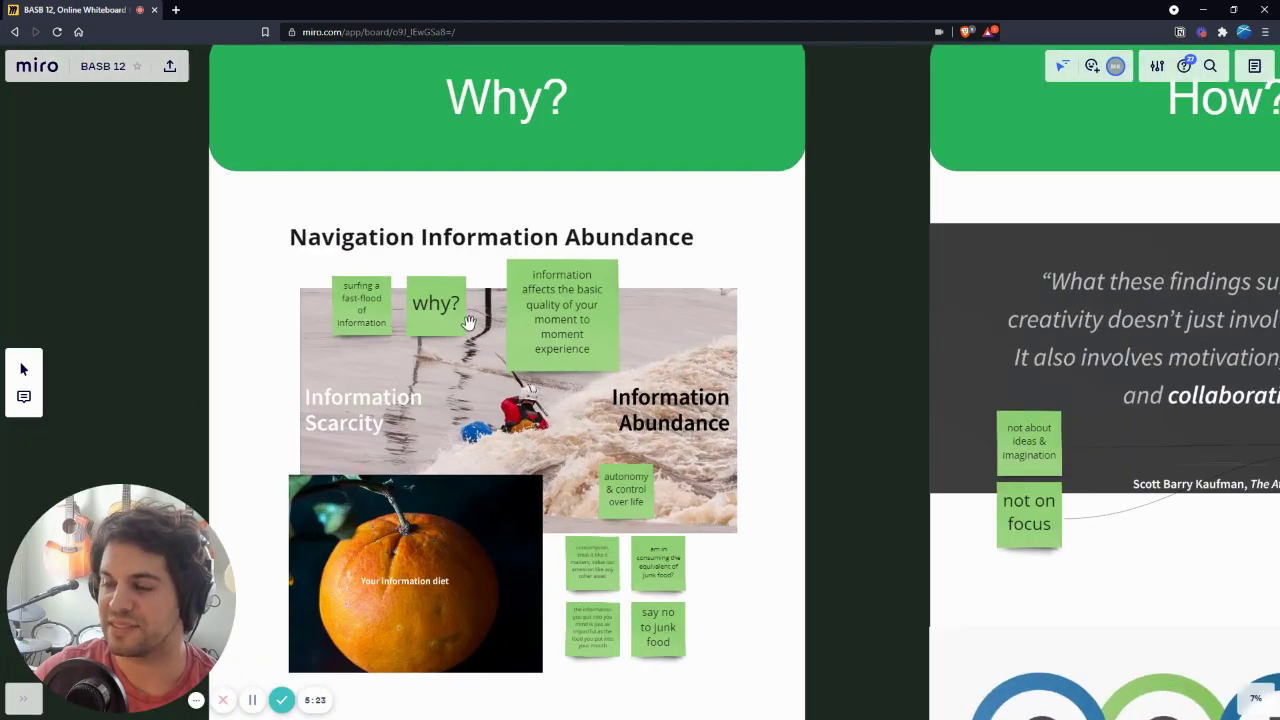
{"action": "scroll", "coordinate": [472, 327], "scroll_direction": "down", "scroll_amount": 5}
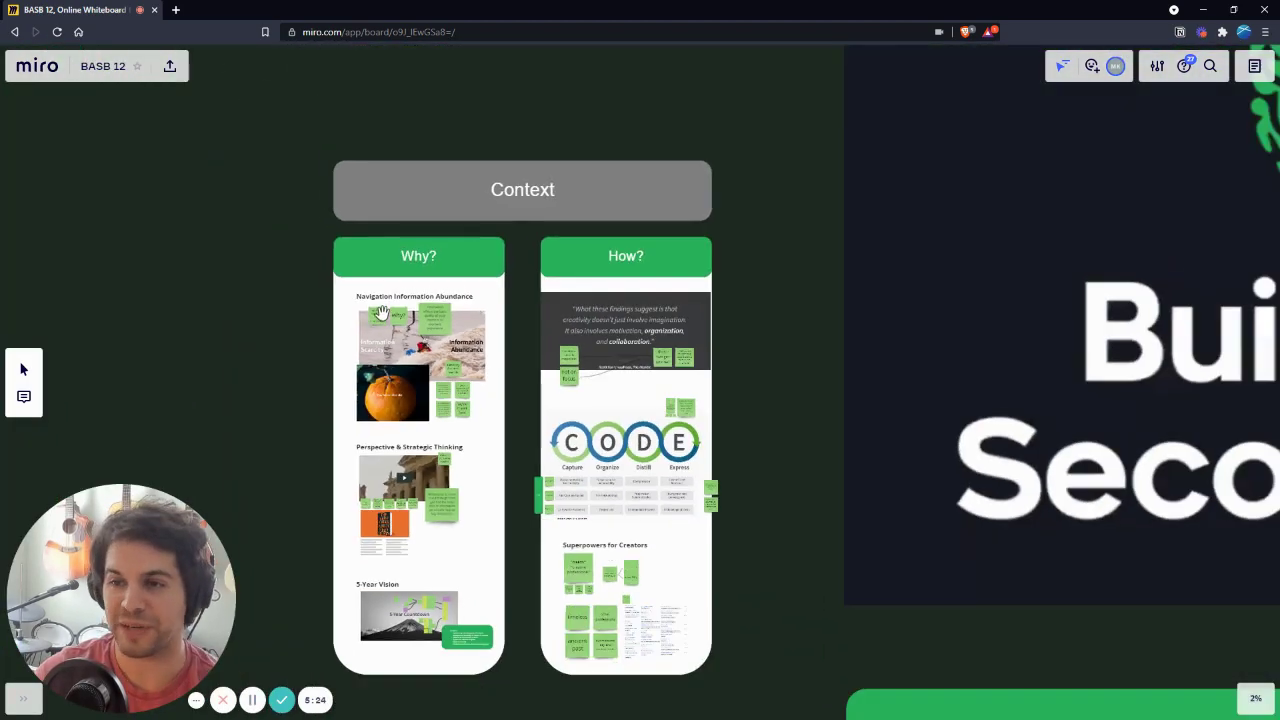
{"action": "scroll", "coordinate": [805, 540], "scroll_direction": "up", "scroll_amount": 5}
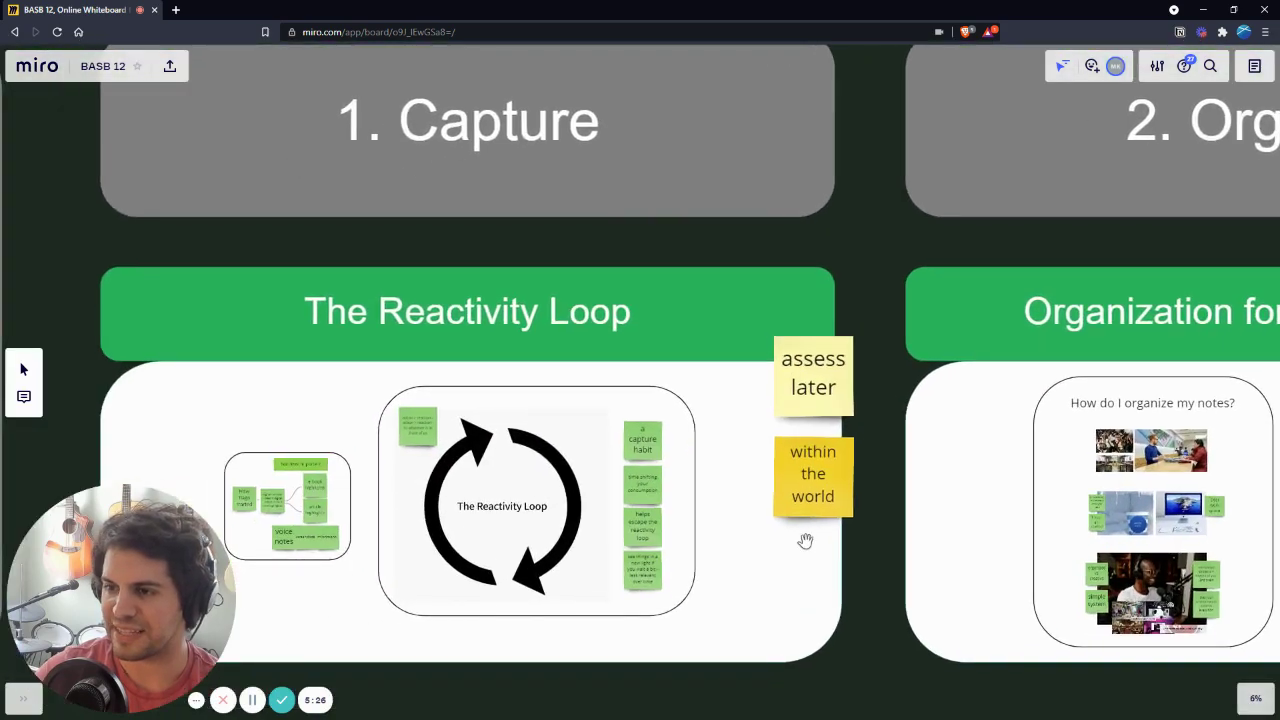
{"action": "scroll", "coordinate": [805, 540], "scroll_direction": "up", "scroll_amount": 2}
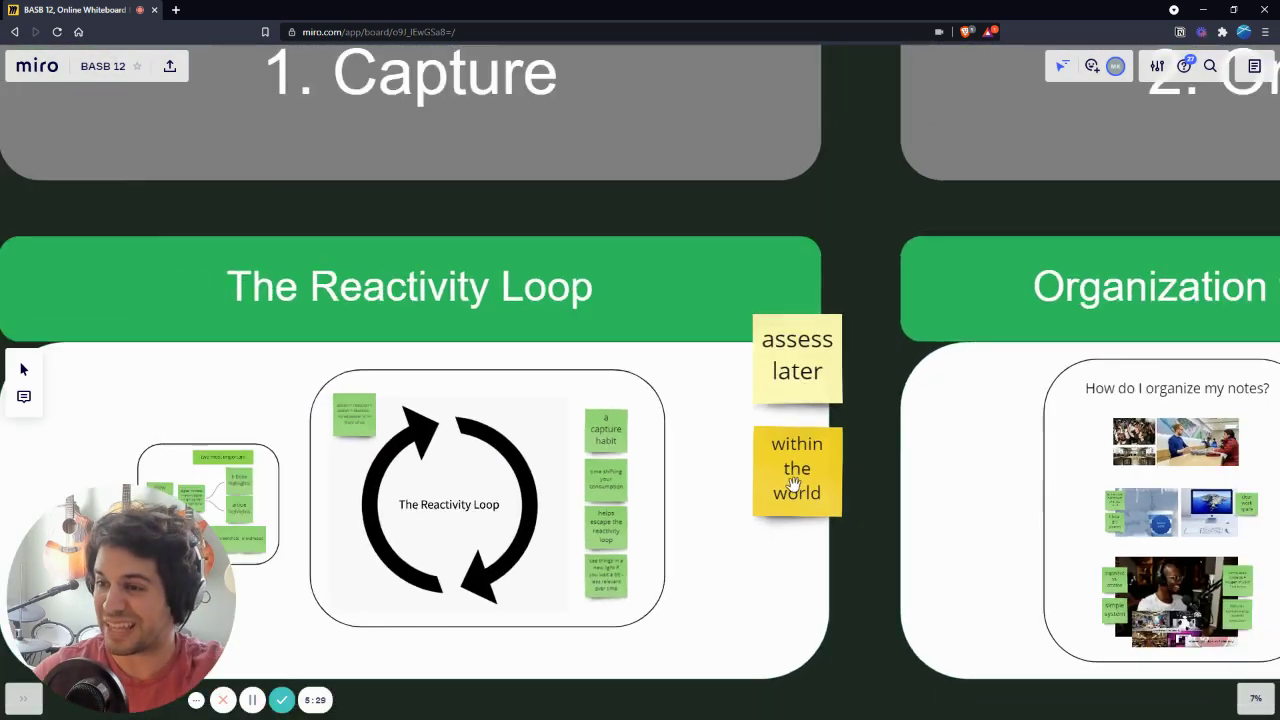
{"action": "scroll", "coordinate": [842, 494], "scroll_direction": "down", "scroll_amount": 2}
Step: Zoom in on individual curriculum cards, starting with the Organization for accountability card
{"action": "left_click_drag", "start_coordinate": [842, 494], "coordinate": [471, 443]}
{"action": "scroll", "coordinate": [985, 430], "scroll_direction": "up", "scroll_amount": 3}
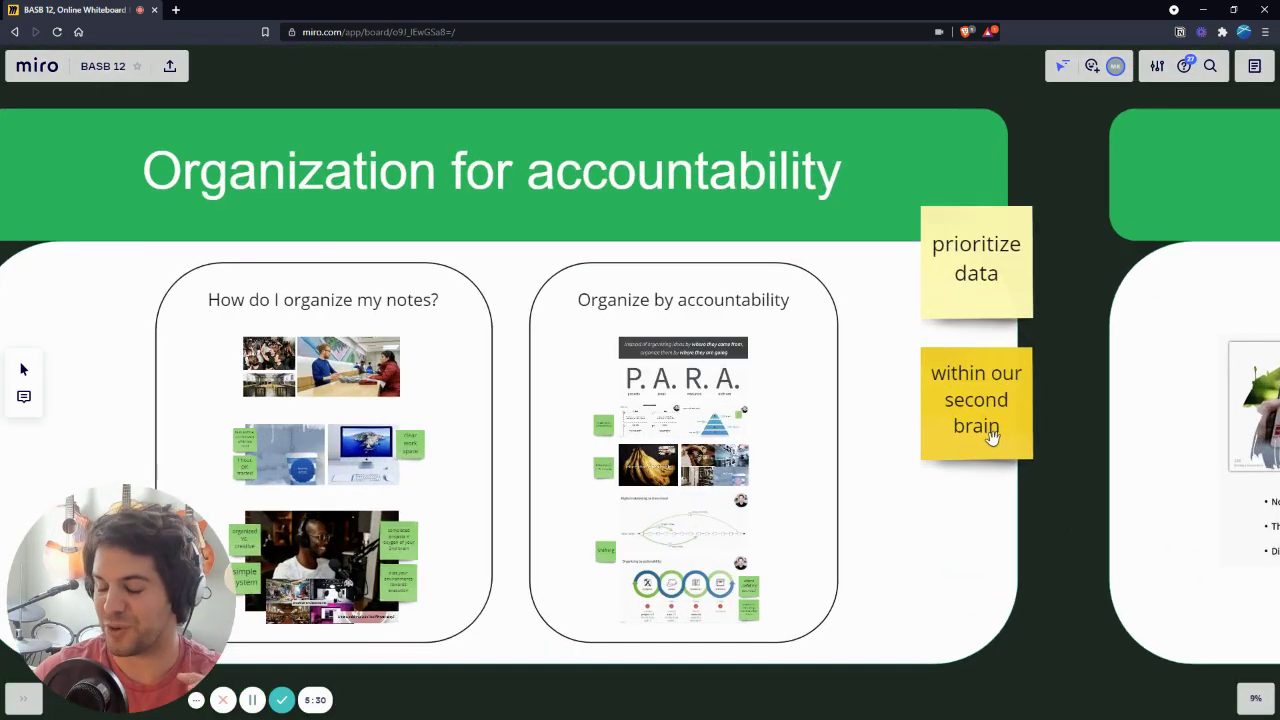
{"action": "scroll", "coordinate": [991, 427], "scroll_direction": "down", "scroll_amount": 2}
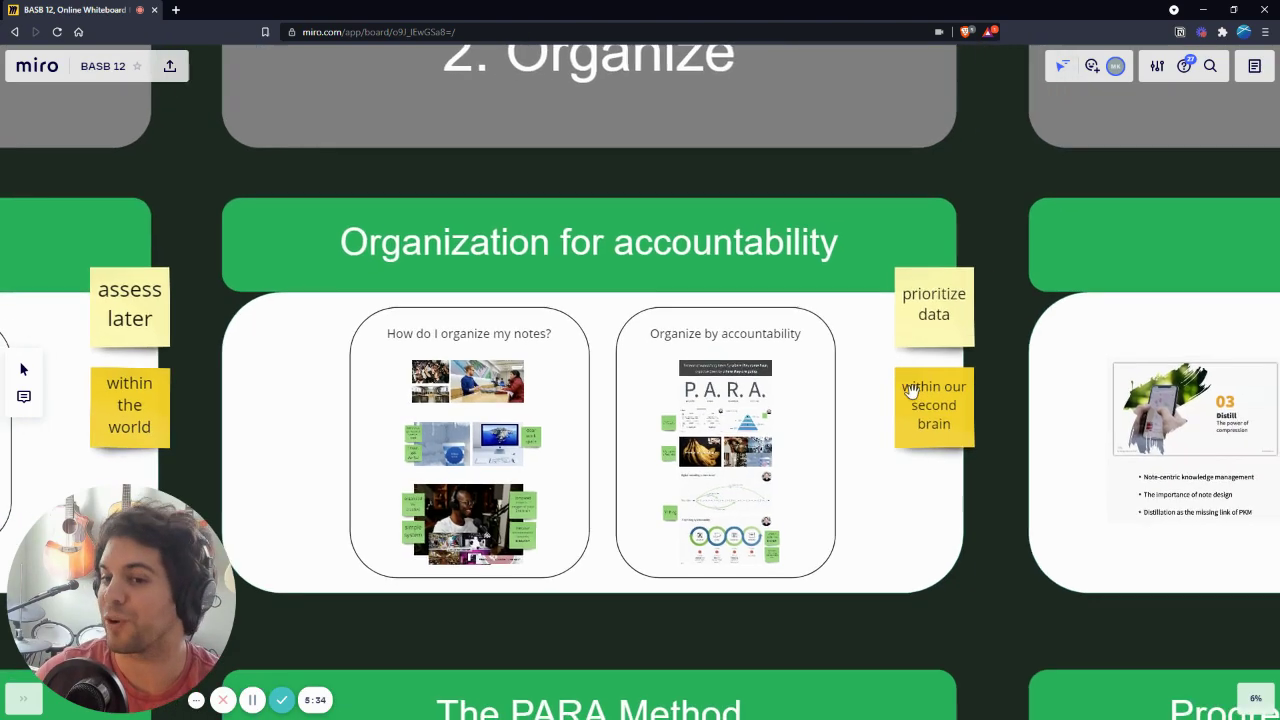
{"action": "scroll", "coordinate": [960, 390], "scroll_direction": "down", "scroll_amount": 2}
{"action": "scroll", "coordinate": [975, 388], "scroll_direction": "right", "scroll_amount": 5}
{"action": "scroll", "coordinate": [996, 385], "scroll_direction": "up", "scroll_amount": 2}
{"action": "scroll", "coordinate": [996, 385], "scroll_direction": "down", "scroll_amount": 3}
{"action": "scroll", "coordinate": [985, 384], "scroll_direction": "up", "scroll_amount": 3}
{"action": "scroll", "coordinate": [957, 380], "scroll_direction": "down", "scroll_amount": 1}
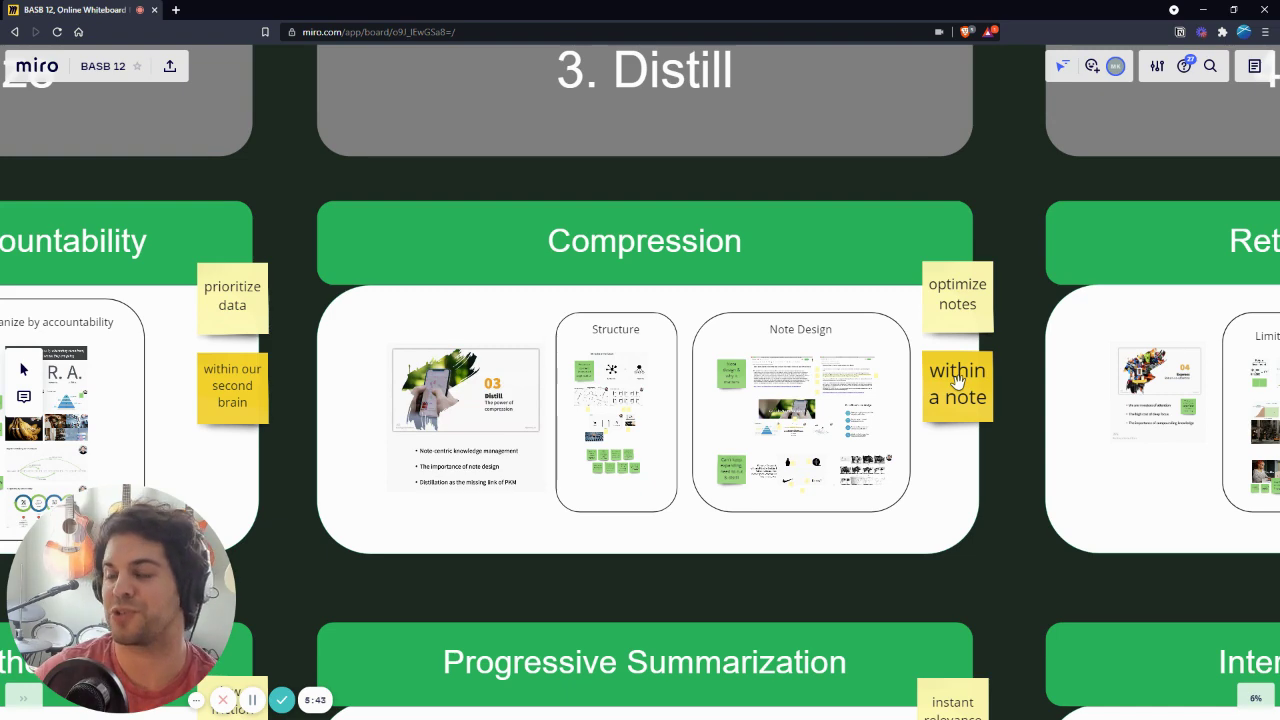
{"action": "scroll", "coordinate": [960, 385], "scroll_direction": "right", "scroll_amount": 1}
{"action": "scroll", "coordinate": [1017, 395], "scroll_direction": "down", "scroll_amount": 2}
{"action": "scroll", "coordinate": [900, 395], "scroll_direction": "right", "scroll_amount": 3}
{"action": "scroll", "coordinate": [1100, 400], "scroll_direction": "up", "scroll_amount": 1}
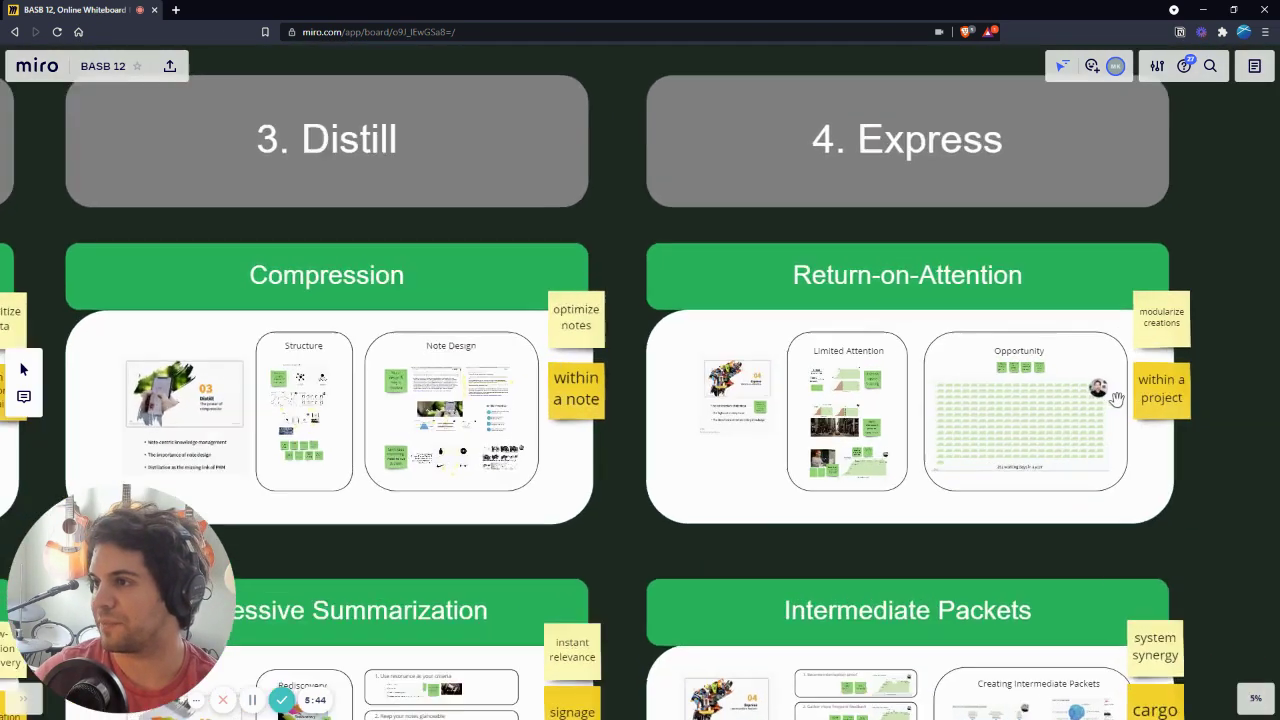
{"action": "scroll", "coordinate": [1130, 398], "scroll_direction": "up", "scroll_amount": 3}
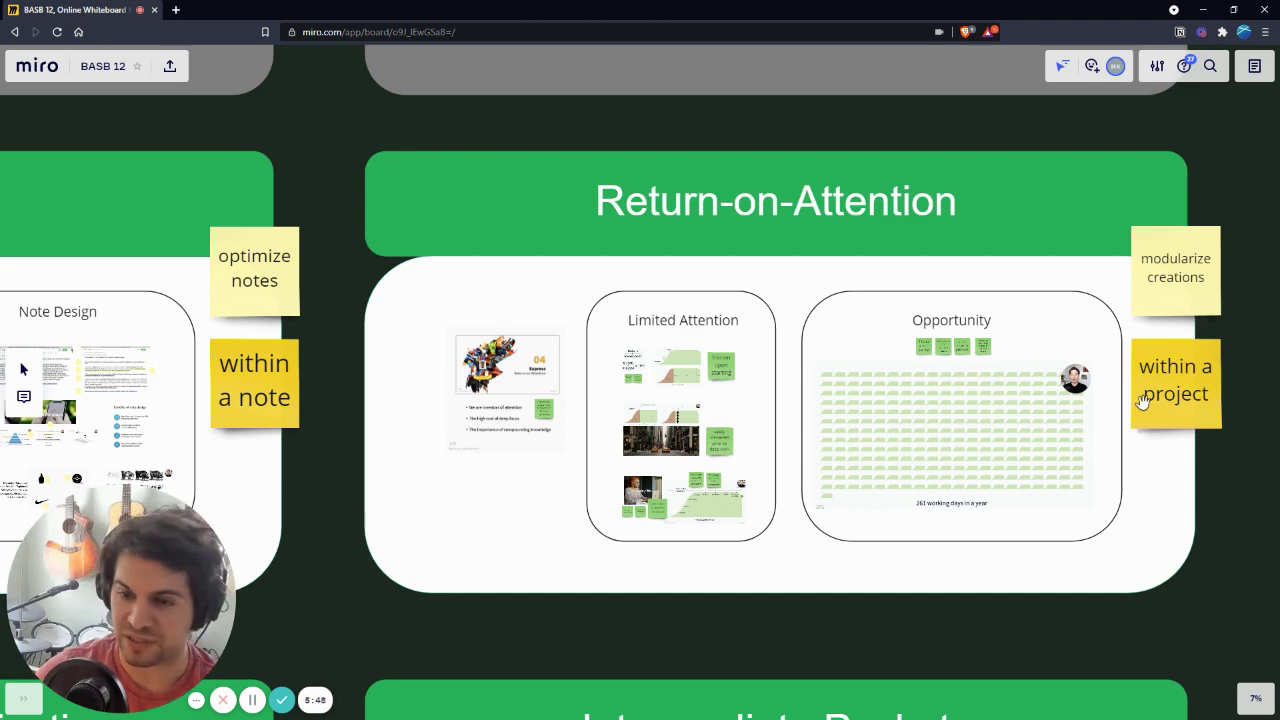
Step: Zoom back out to the Curriculum grid showing the Exercise row from 12 Favorite Problems to Just-in-Time Retrieval
{"action": "scroll", "coordinate": [1163, 404], "scroll_direction": "down", "scroll_amount": 2}
{"action": "scroll", "coordinate": [785, 397], "scroll_direction": "down", "scroll_amount": 2}
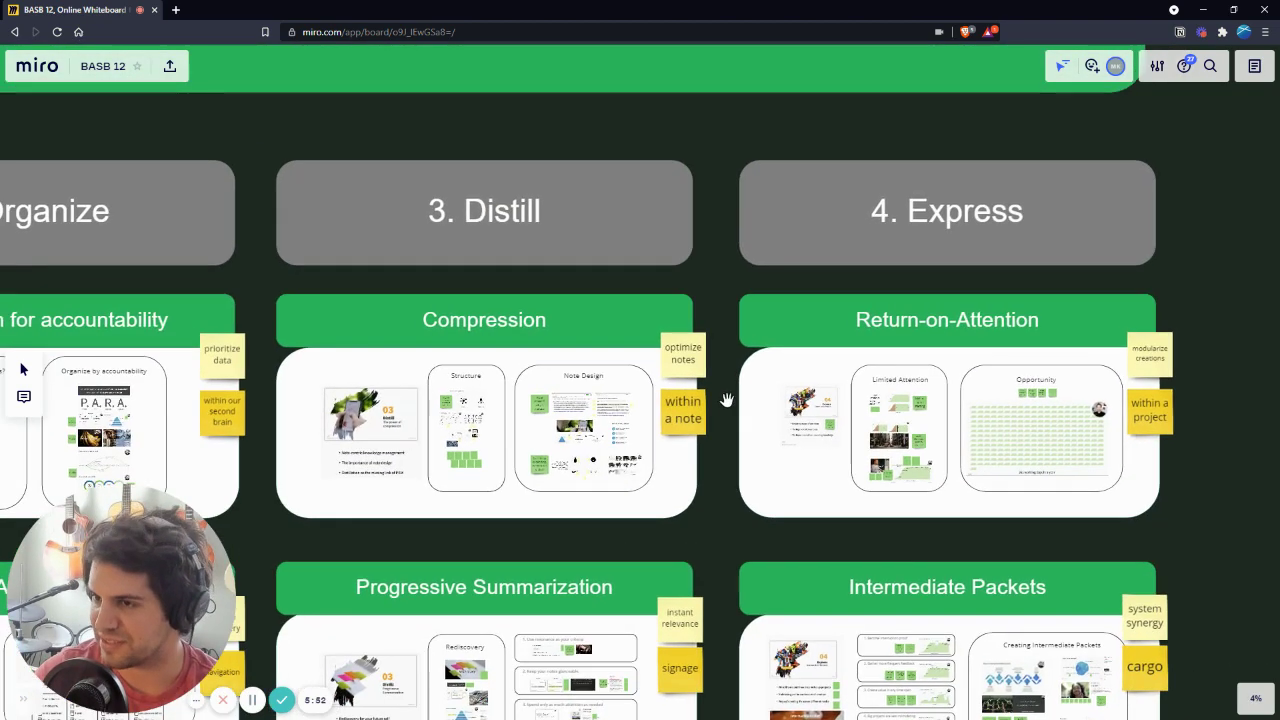
{"action": "scroll", "coordinate": [793, 402], "scroll_direction": "down", "scroll_amount": 1}
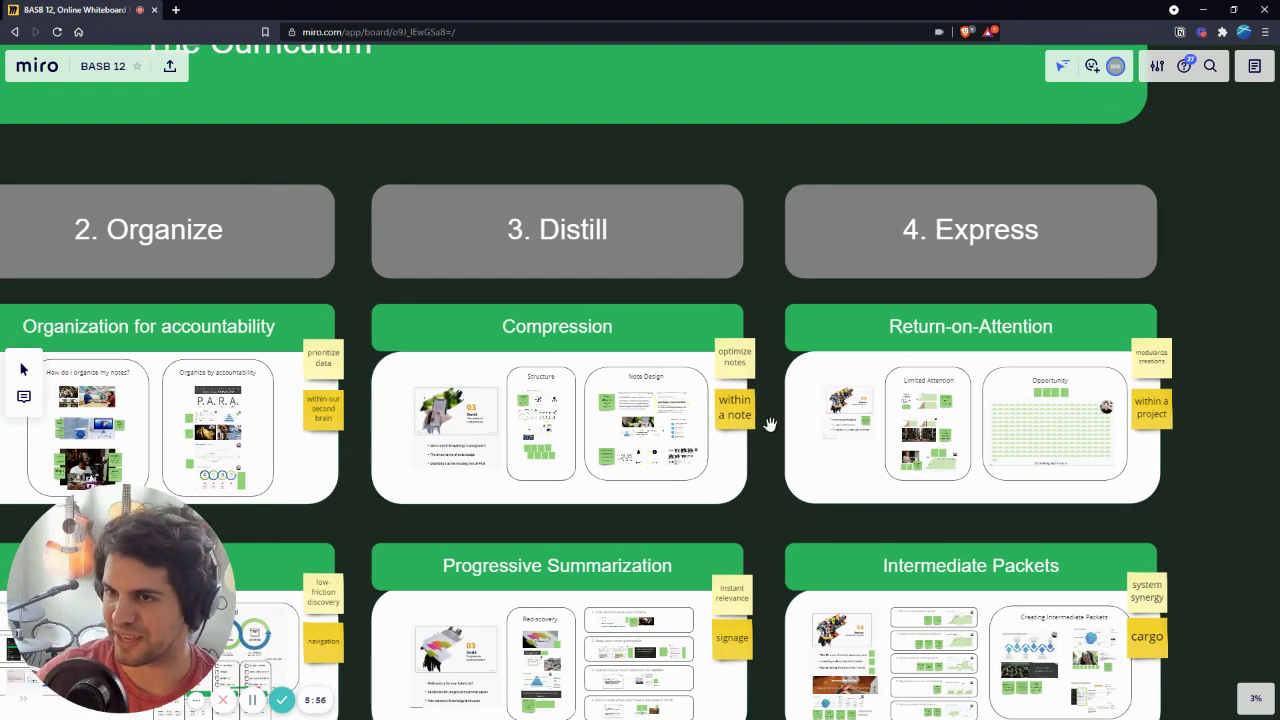
{"action": "scroll", "coordinate": [734, 420], "scroll_direction": "left", "scroll_amount": 5}
{"action": "scroll", "coordinate": [783, 380], "scroll_direction": "right", "scroll_amount": 5}
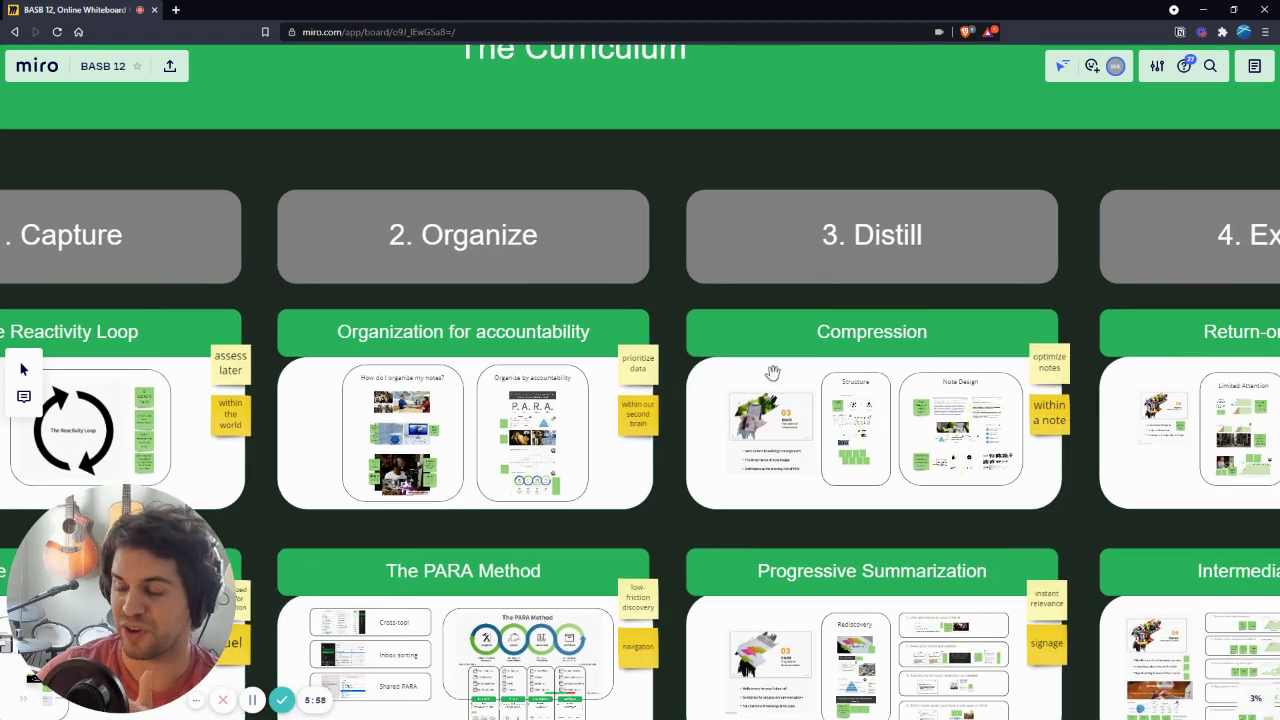
{"action": "scroll", "coordinate": [775, 400], "scroll_direction": "down", "scroll_amount": 2}
{"action": "scroll", "coordinate": [800, 385], "scroll_direction": "left", "scroll_amount": 5}
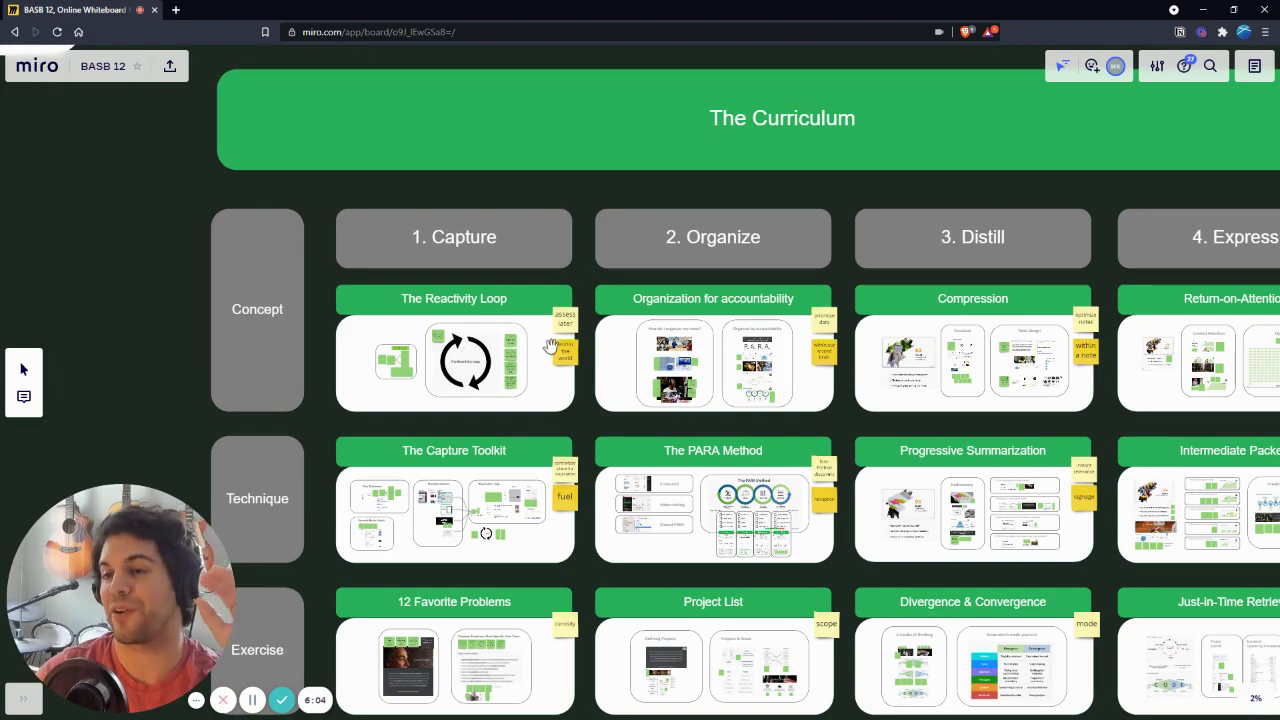
Step: Zoom in to examine The PARA Method card's diagram up close
{"action": "scroll", "coordinate": [551, 346], "scroll_direction": "up", "scroll_amount": 5}
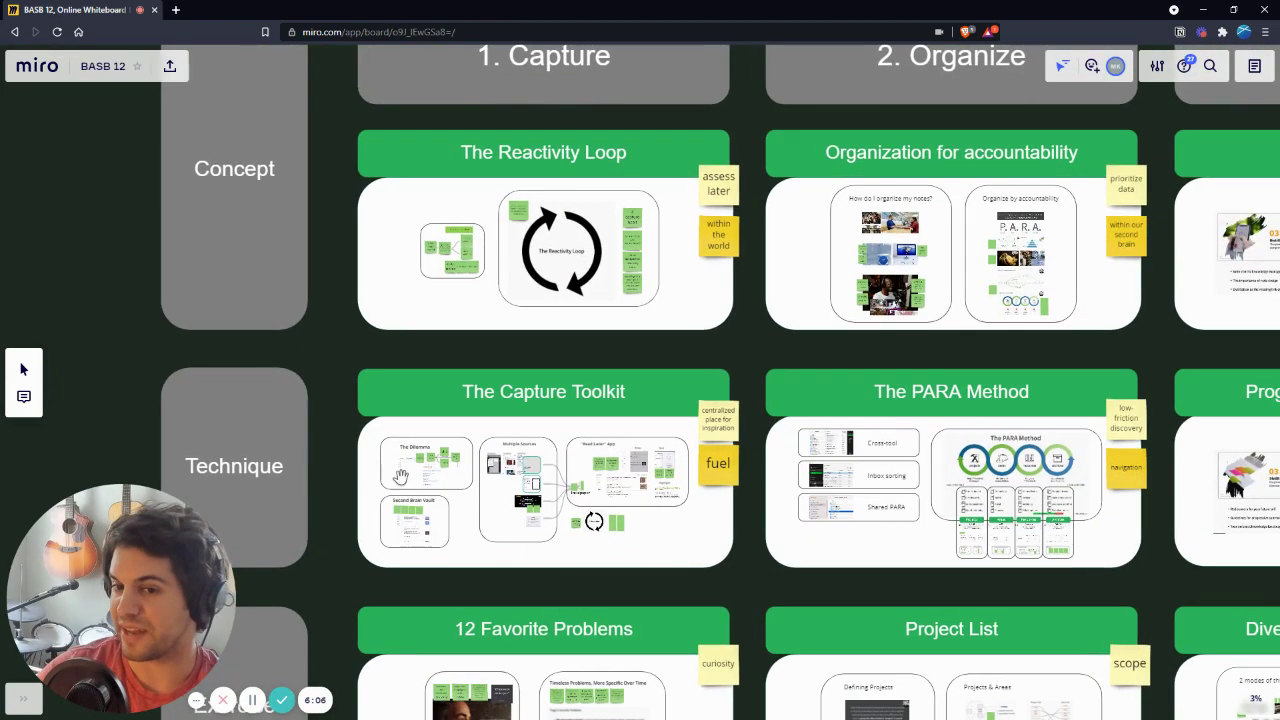
{"action": "scroll", "coordinate": [488, 472], "scroll_direction": "down", "scroll_amount": 2}
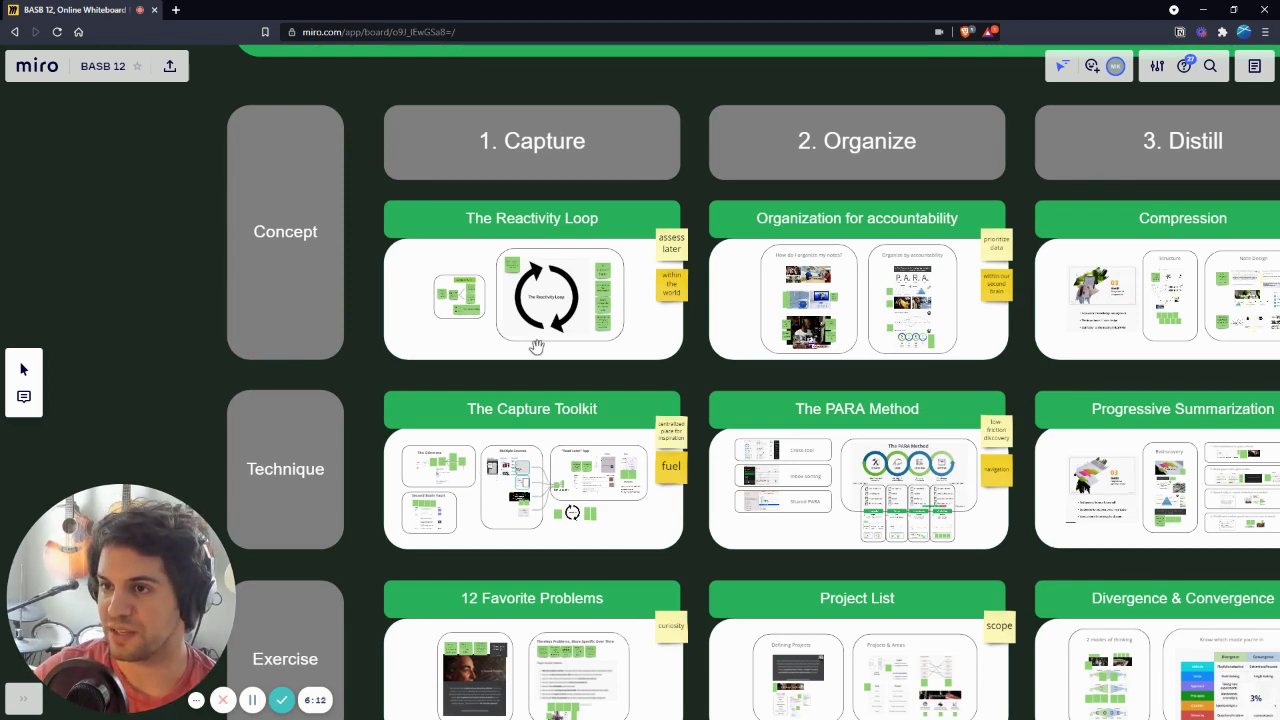
{"action": "scroll", "coordinate": [541, 328], "scroll_direction": "up", "scroll_amount": 2}
{"action": "scroll", "coordinate": [538, 246], "scroll_direction": "down", "scroll_amount": 2}
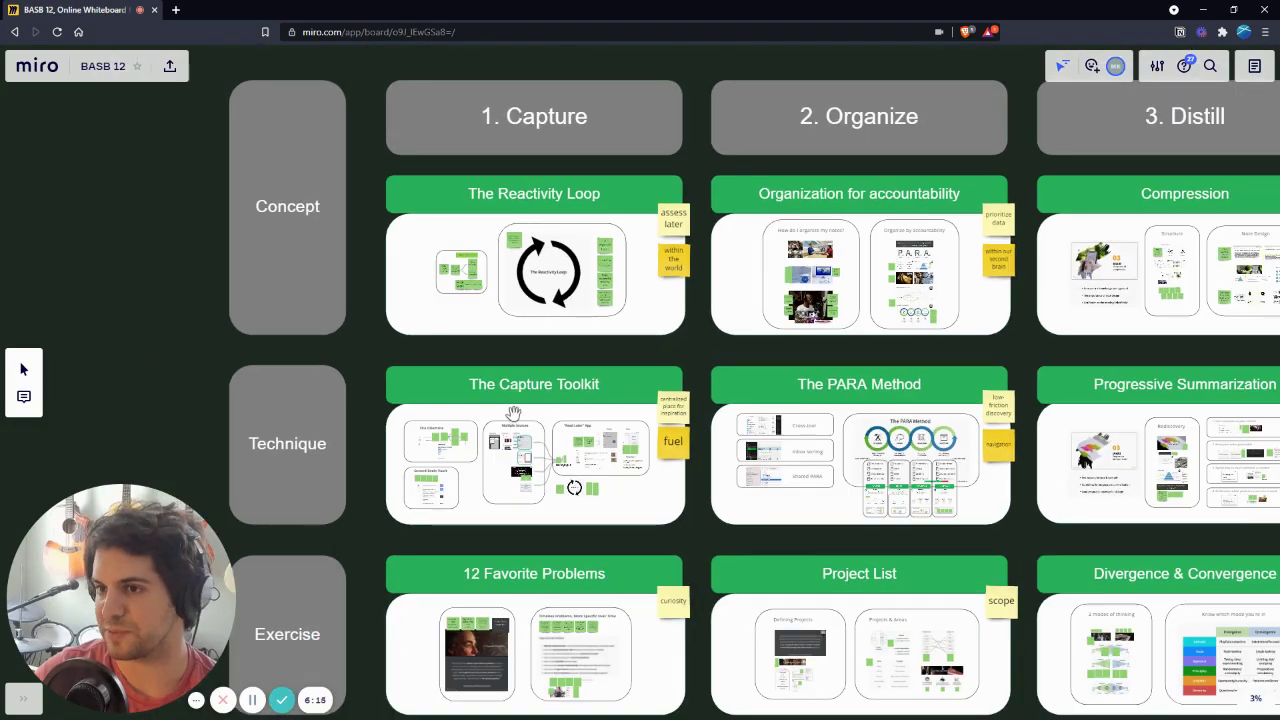
{"action": "scroll", "coordinate": [480, 450], "scroll_direction": "up", "scroll_amount": 2}
{"action": "scroll", "coordinate": [469, 455], "scroll_direction": "up", "scroll_amount": 2}
{"action": "scroll", "coordinate": [469, 455], "scroll_direction": "down", "scroll_amount": 2}
{"action": "scroll", "coordinate": [705, 458], "scroll_direction": "up", "scroll_amount": 1}
{"action": "scroll", "coordinate": [578, 452], "scroll_direction": "down", "scroll_amount": 1}
{"action": "scroll", "coordinate": [578, 452], "scroll_direction": "up", "scroll_amount": 1}
{"action": "scroll", "coordinate": [576, 452], "scroll_direction": "down", "scroll_amount": 1}
{"action": "scroll", "coordinate": [571, 457], "scroll_direction": "up", "scroll_amount": 2}
{"action": "scroll", "coordinate": [511, 463], "scroll_direction": "down", "scroll_amount": 2}
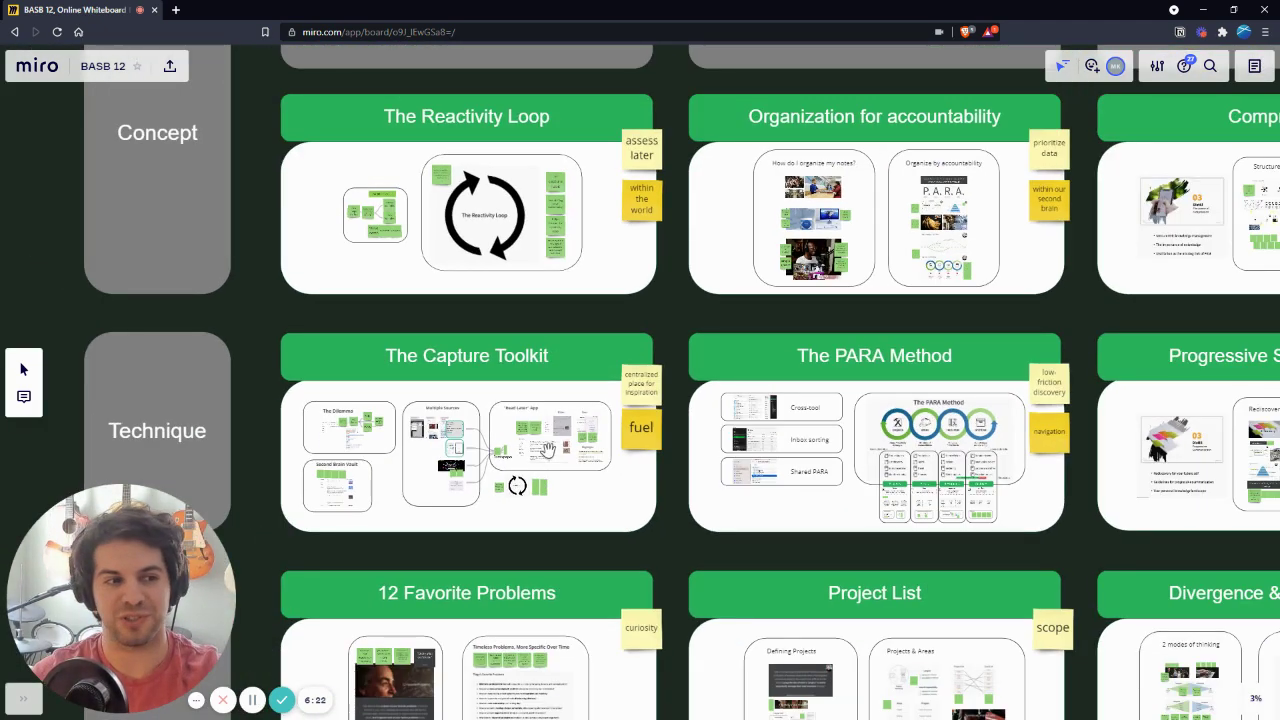
{"action": "scroll", "coordinate": [620, 443], "scroll_direction": "up", "scroll_amount": 2}
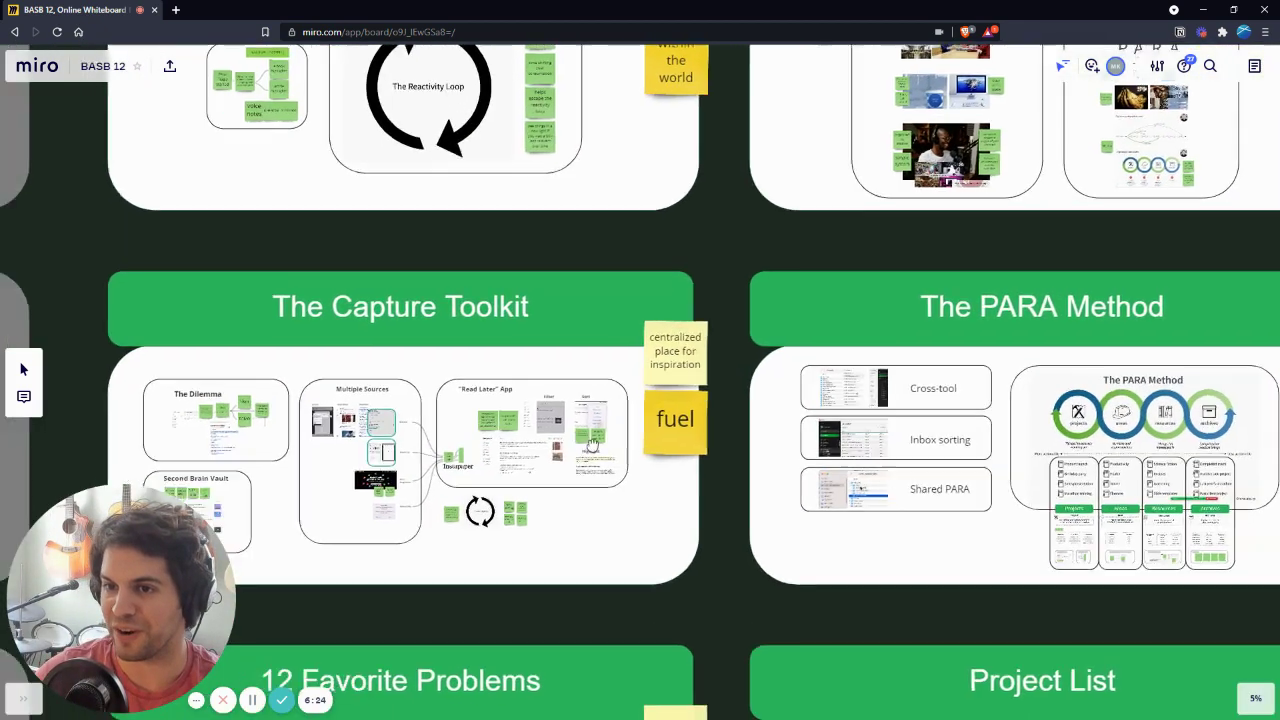
{"action": "scroll", "coordinate": [665, 437], "scroll_direction": "up", "scroll_amount": 1}
{"action": "scroll", "coordinate": [682, 314], "scroll_direction": "up", "scroll_amount": 2}
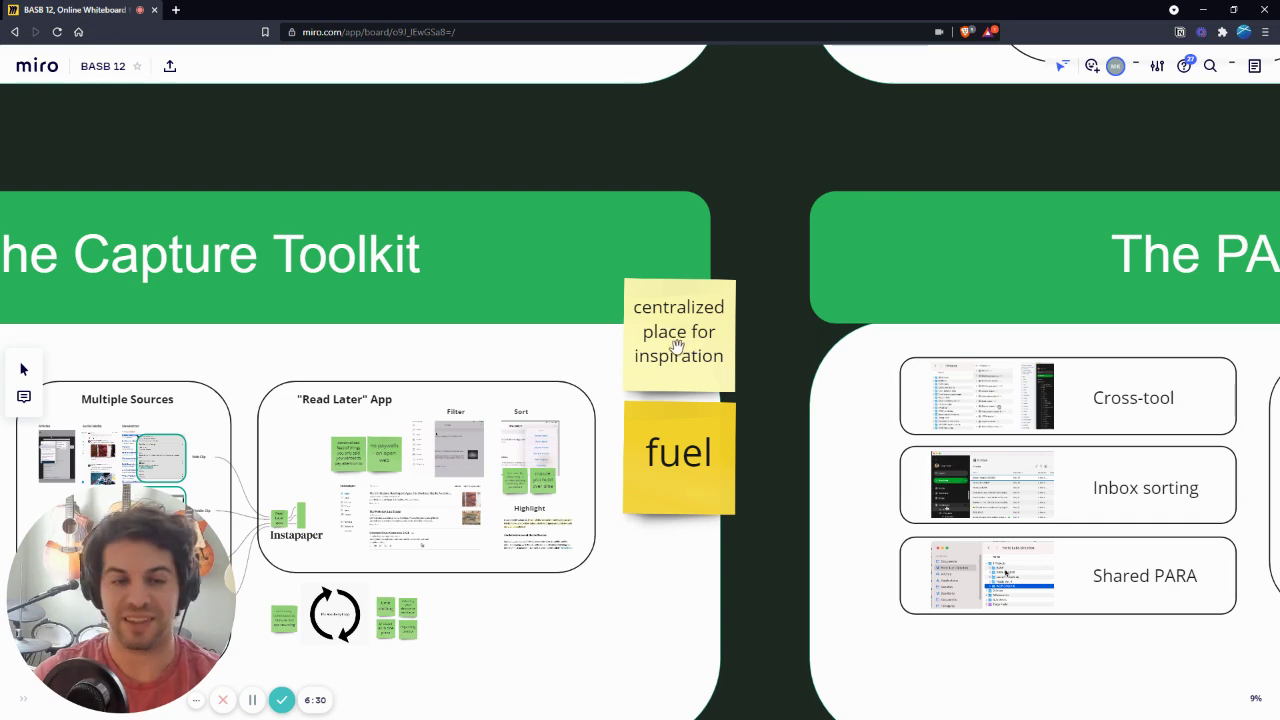
{"action": "scroll", "coordinate": [633, 390], "scroll_direction": "down", "scroll_amount": 2}
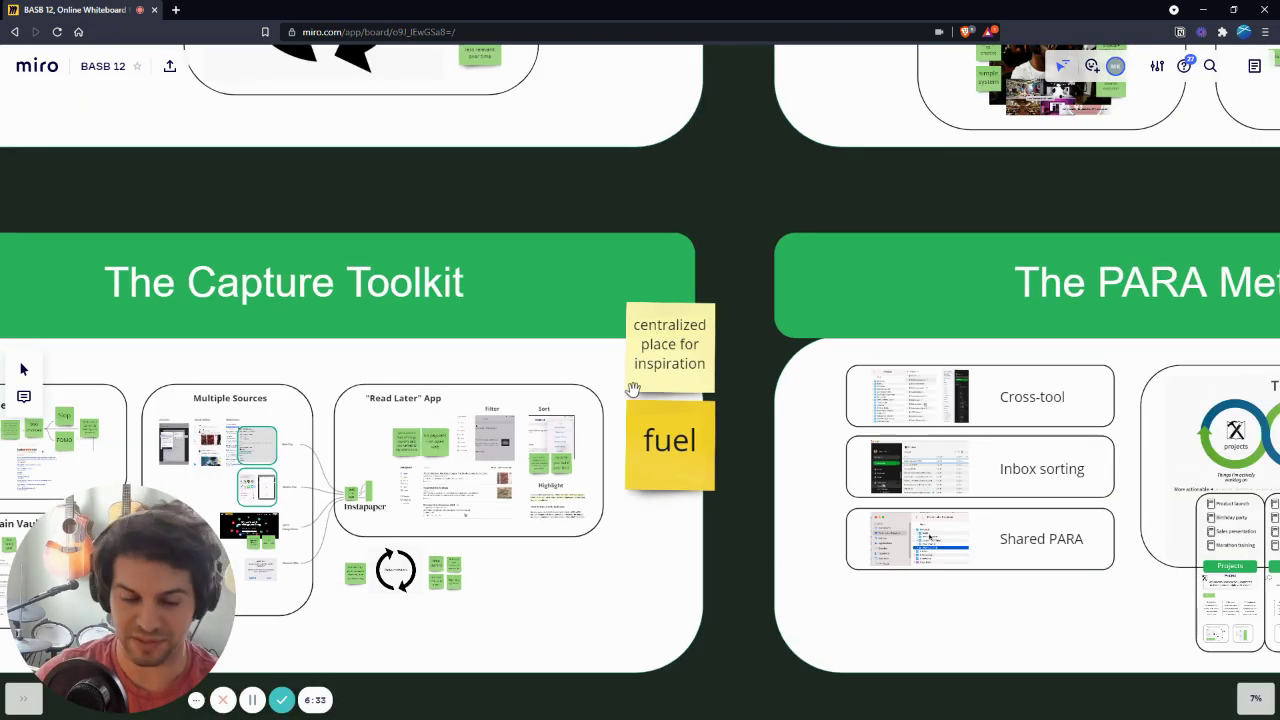
{"action": "scroll", "coordinate": [633, 390], "scroll_direction": "down", "scroll_amount": 2}
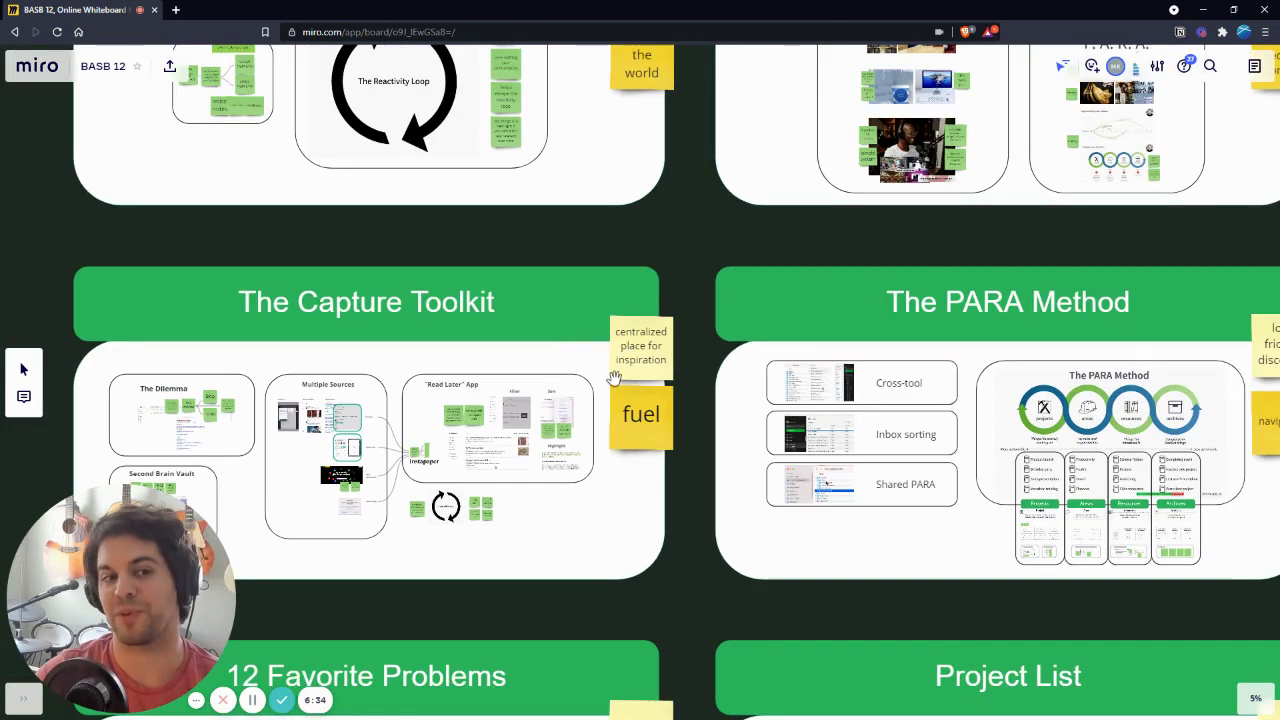
{"action": "scroll", "coordinate": [697, 417], "scroll_direction": "down", "scroll_amount": 2}
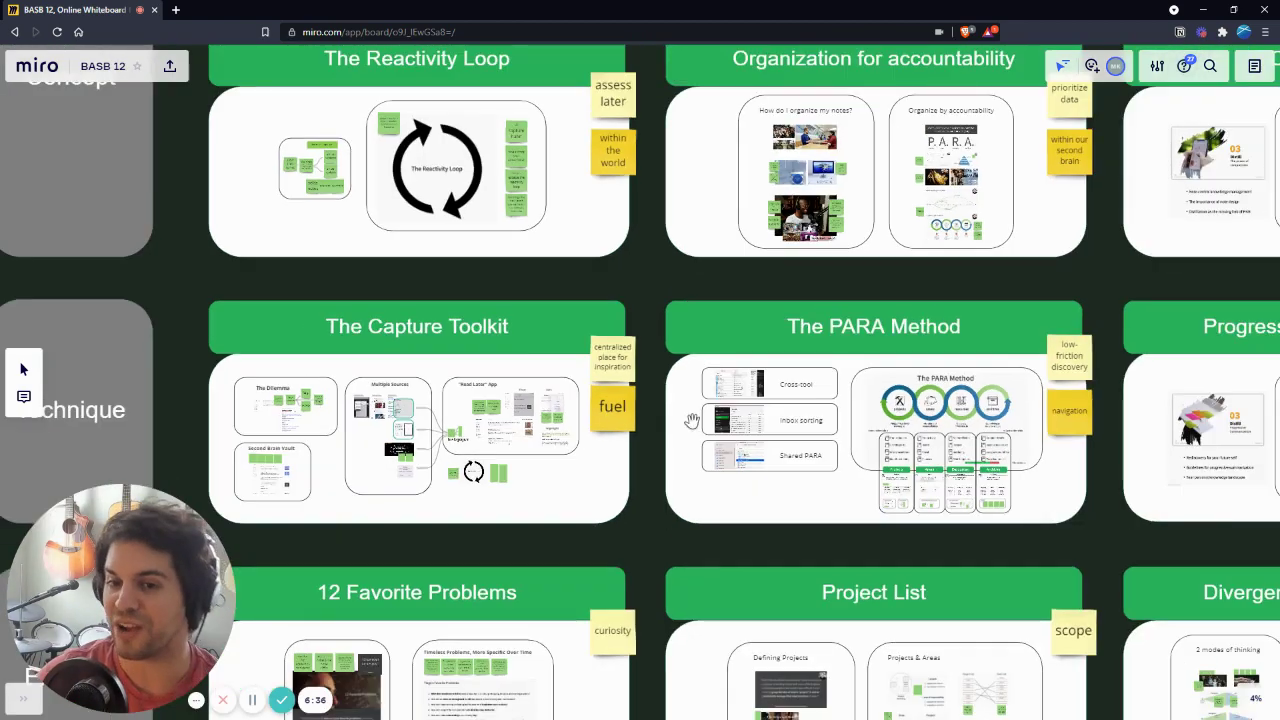
Step: Shift to the third column of curriculum cards and zoom out to the Progressive Summarization card
{"action": "left_click_drag", "start_coordinate": [697, 417], "coordinate": [563, 417]}
{"action": "scroll", "coordinate": [852, 395], "scroll_direction": "up", "scroll_amount": 4}
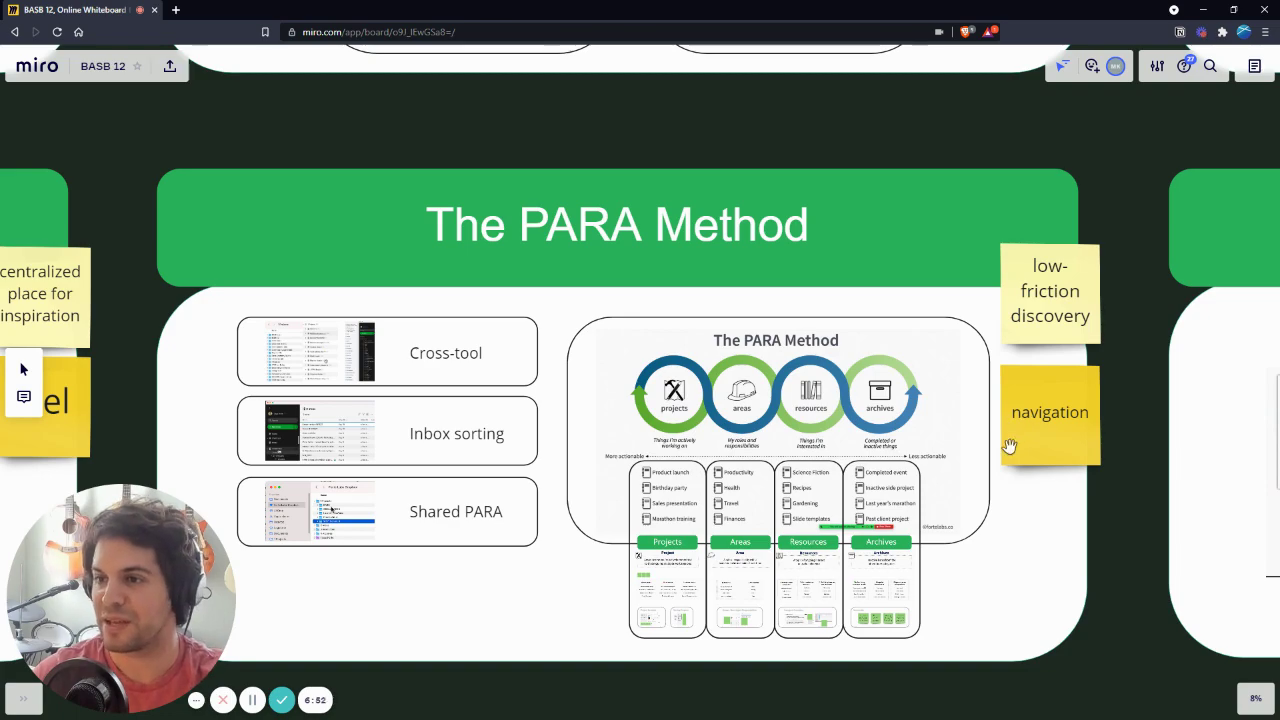
{"action": "scroll", "coordinate": [800, 490], "scroll_direction": "up", "scroll_amount": 3}
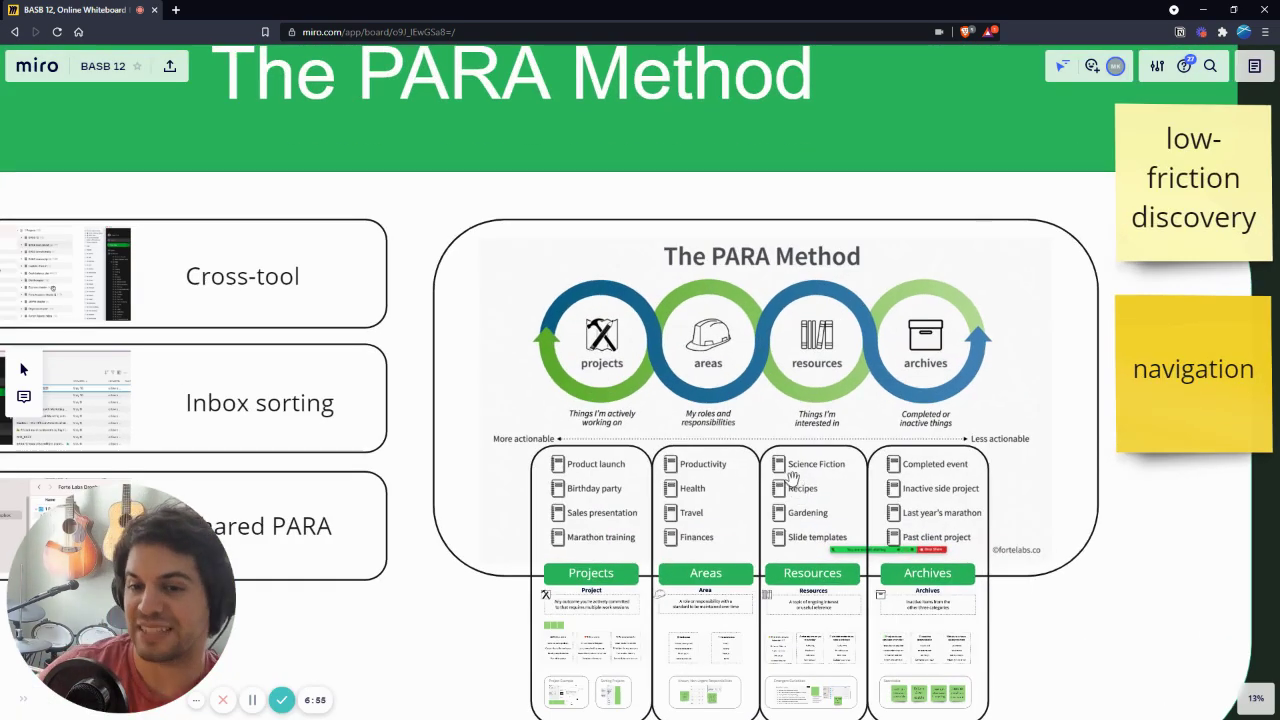
{"action": "scroll", "coordinate": [800, 487], "scroll_direction": "down", "scroll_amount": 3}
{"action": "scroll", "coordinate": [740, 455], "scroll_direction": "down", "scroll_amount": 2}
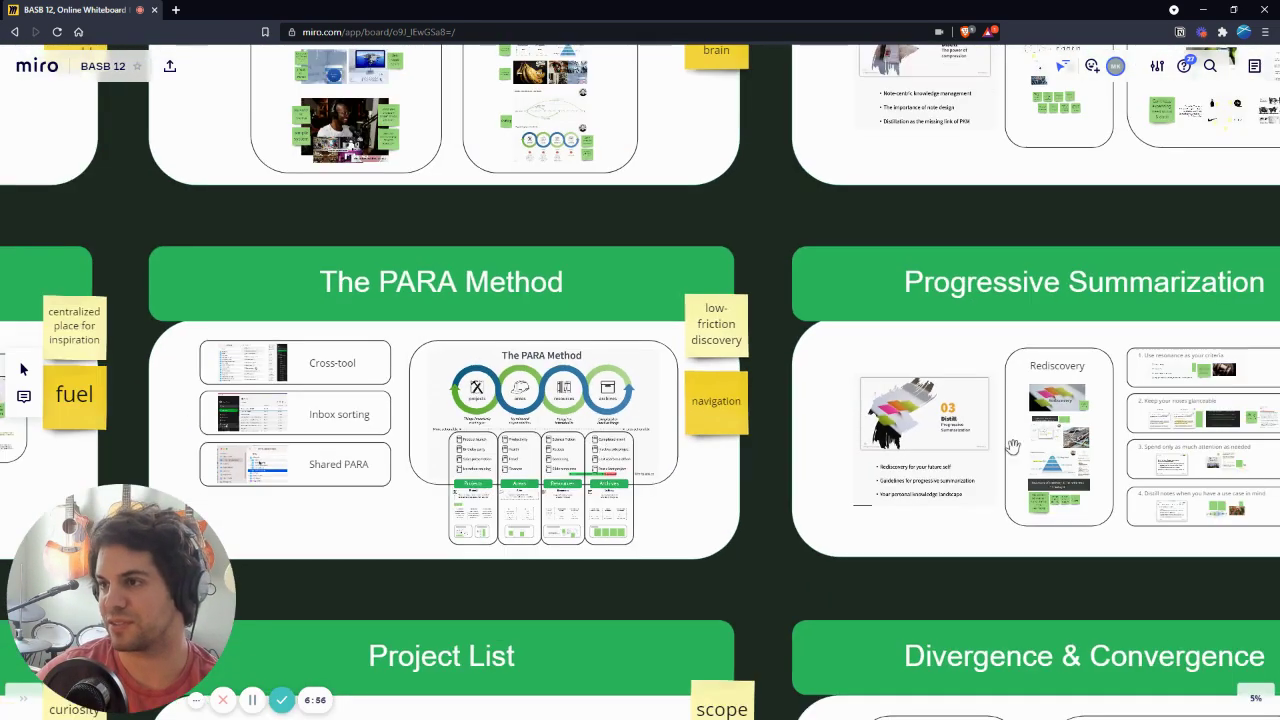
Step: Center the view on the Progressive Summarization card and look over it
{"action": "left_click_drag", "start_coordinate": [1127, 451], "coordinate": [768, 445]}
{"action": "scroll", "coordinate": [900, 405], "scroll_direction": "up", "scroll_amount": 2}
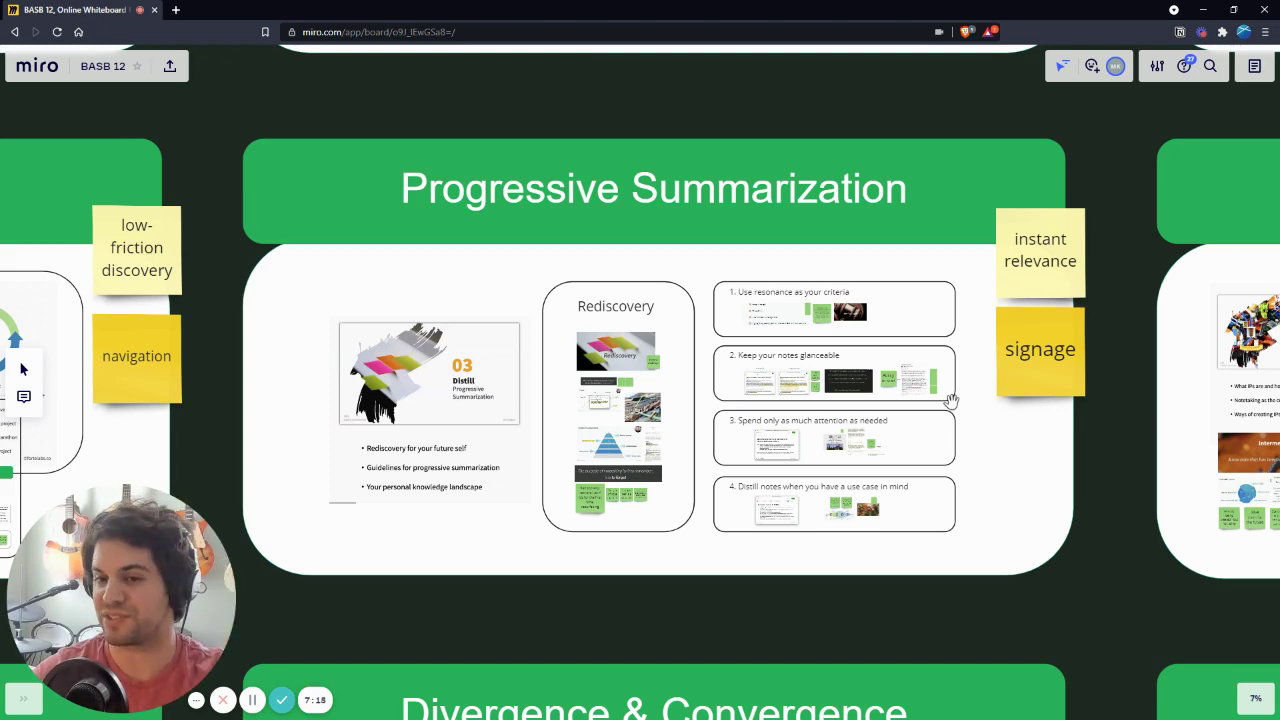
{"action": "scroll", "coordinate": [918, 403], "scroll_direction": "down", "scroll_amount": 3}
Step: Move over to the Creating Intermediate Packets card and zoom in on its contents
{"action": "left_click_drag", "start_coordinate": [847, 410], "coordinate": [563, 385]}
{"action": "scroll", "coordinate": [1002, 341], "scroll_direction": "up", "scroll_amount": 2}
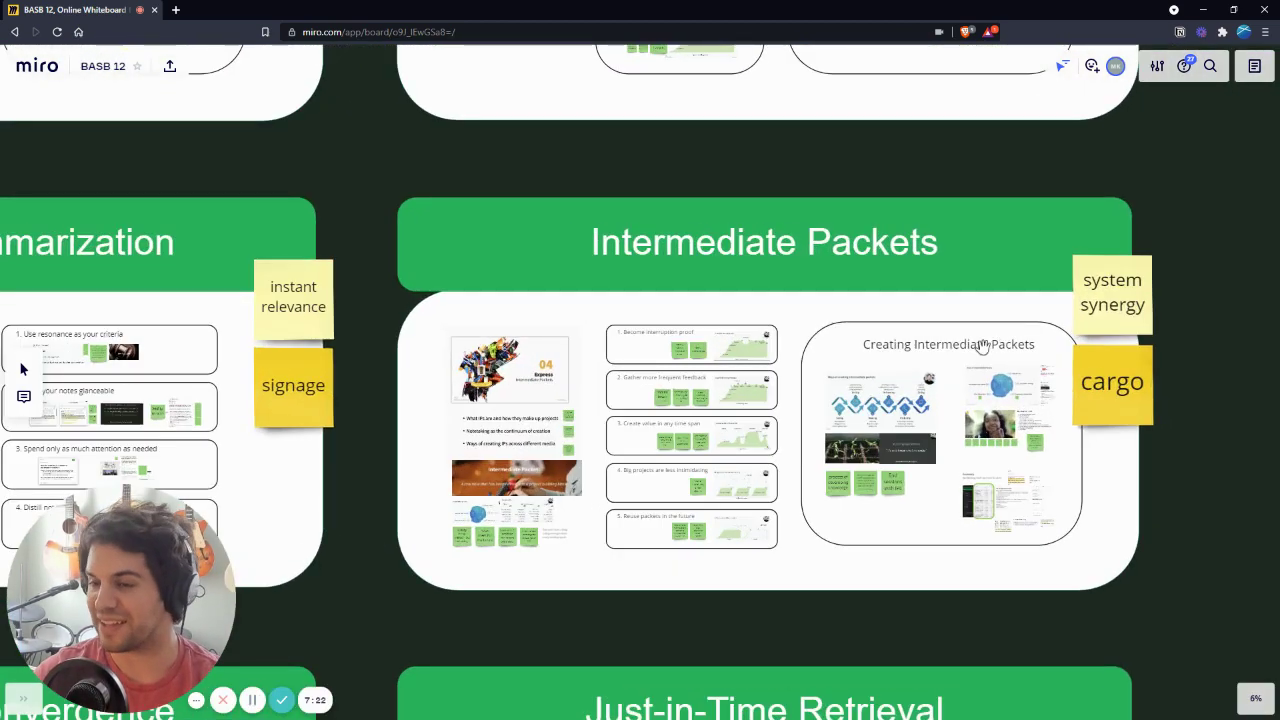
{"action": "scroll", "coordinate": [1007, 360], "scroll_direction": "up", "scroll_amount": 1}
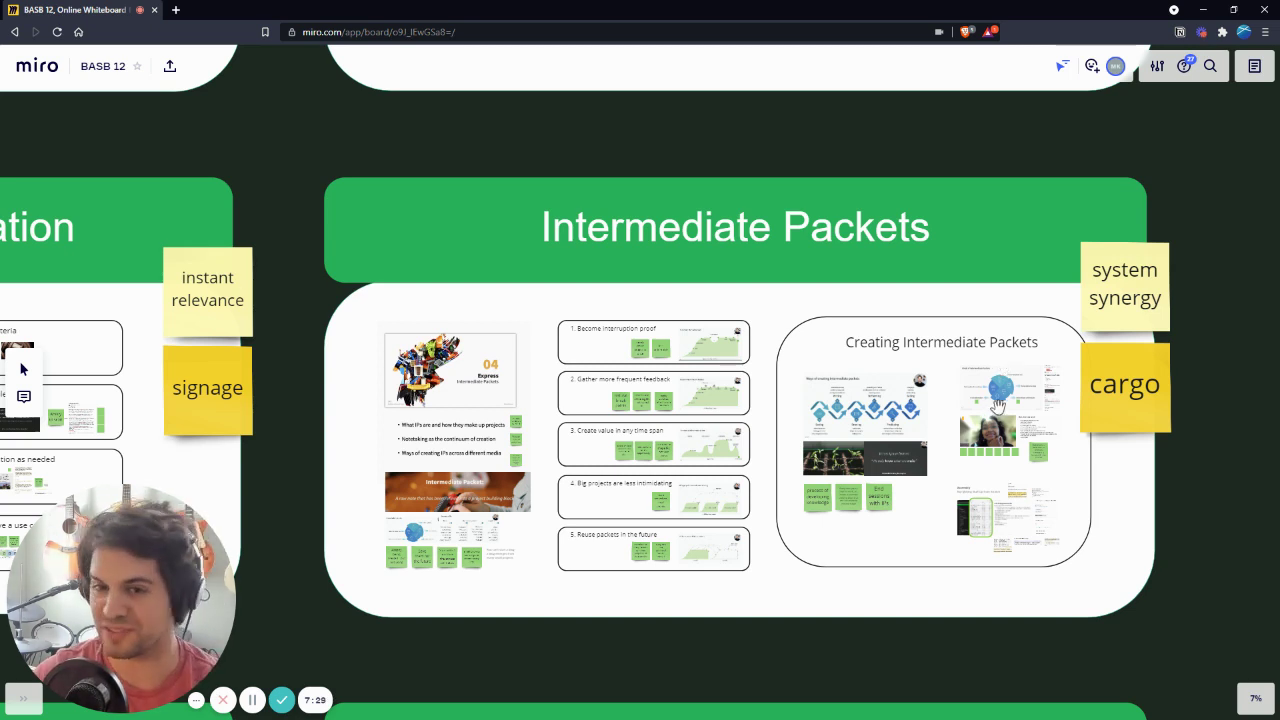
{"action": "scroll", "coordinate": [1035, 437], "scroll_direction": "down", "scroll_amount": 3}
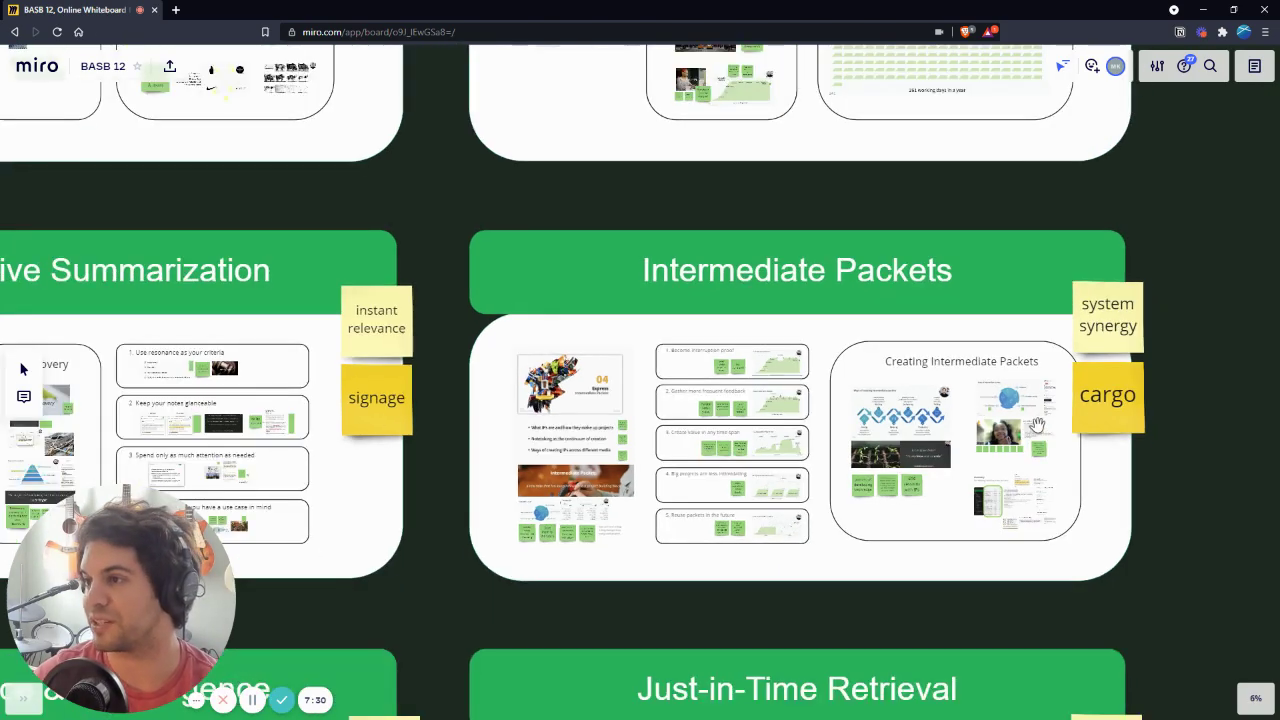
Step: Zoom out to the full Curriculum grid, then zoom into The Capture Toolkit card
{"action": "scroll", "coordinate": [1083, 418], "scroll_direction": "down", "scroll_amount": 3}
{"action": "scroll", "coordinate": [890, 410], "scroll_direction": "left", "scroll_amount": 5}
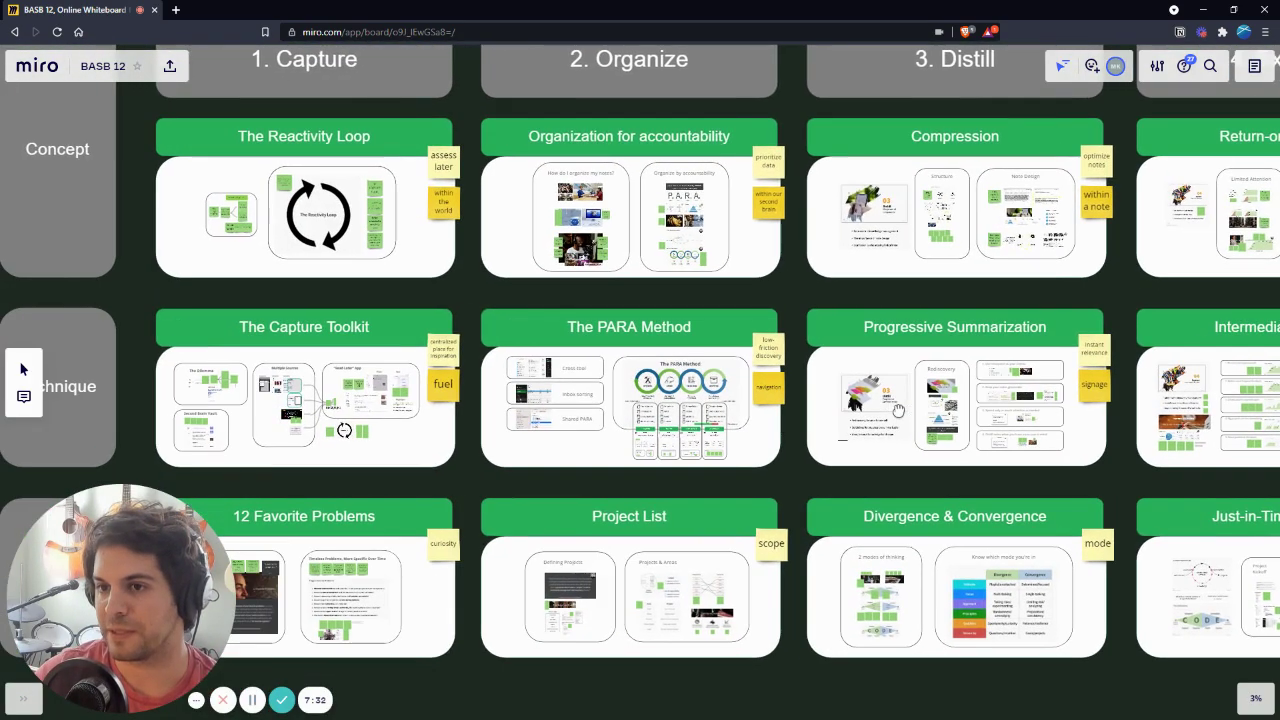
{"action": "scroll", "coordinate": [873, 423], "scroll_direction": "down", "scroll_amount": 1}
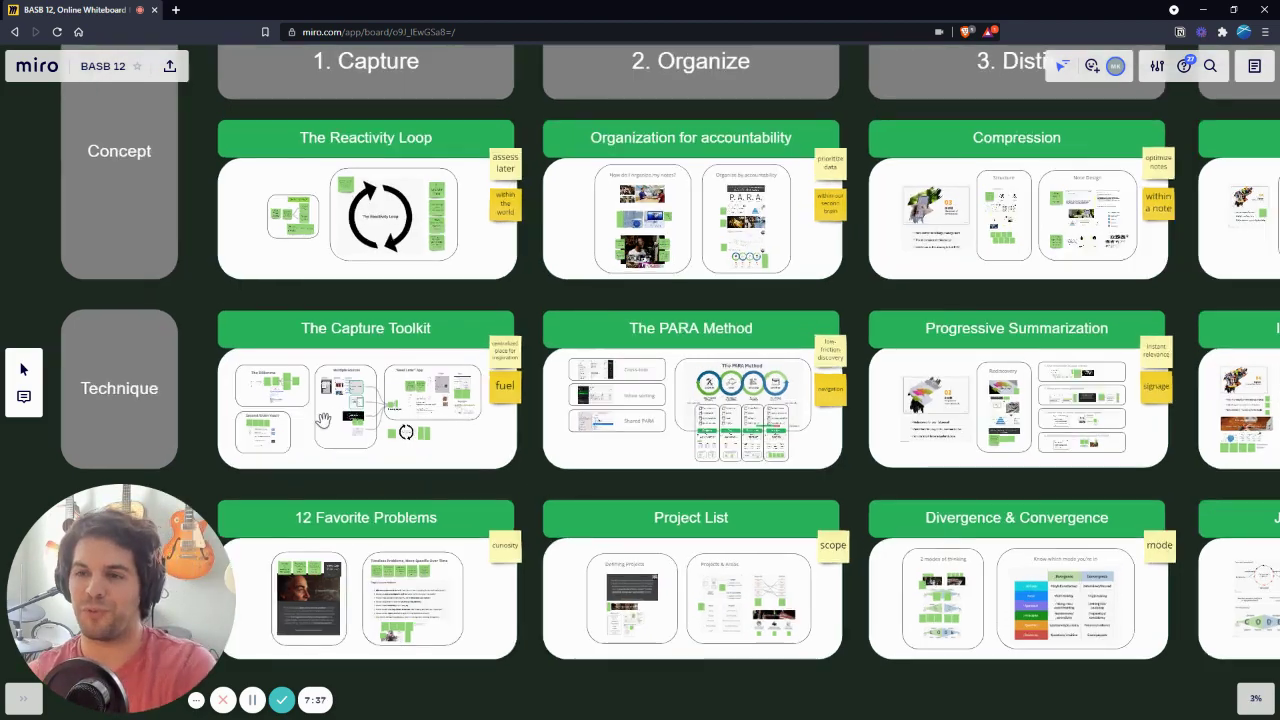
{"action": "scroll", "coordinate": [314, 423], "scroll_direction": "up", "scroll_amount": 5}
{"action": "scroll", "coordinate": [343, 347], "scroll_direction": "up", "scroll_amount": 2}
{"action": "scroll", "coordinate": [352, 350], "scroll_direction": "up", "scroll_amount": 1}
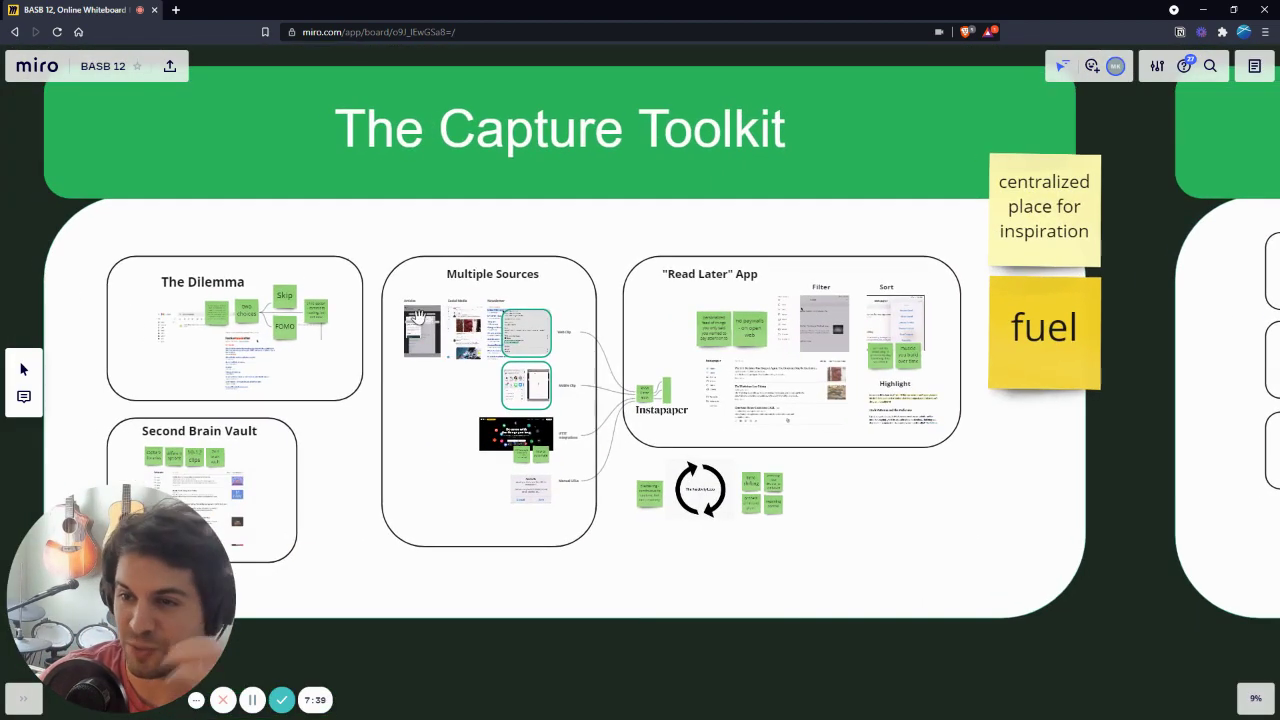
{"action": "left_click_drag", "start_coordinate": [495, 359], "coordinate": [496, 339]}
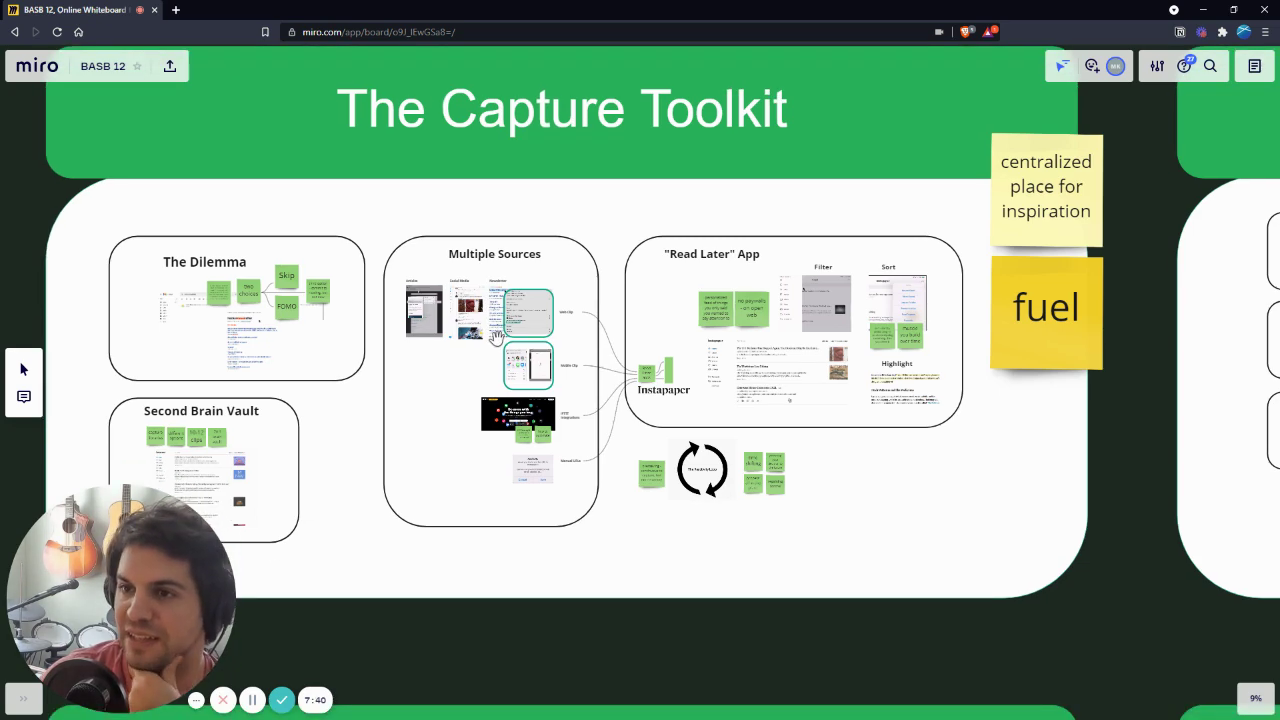
{"action": "scroll", "coordinate": [225, 292], "scroll_direction": "up", "scroll_amount": 5}
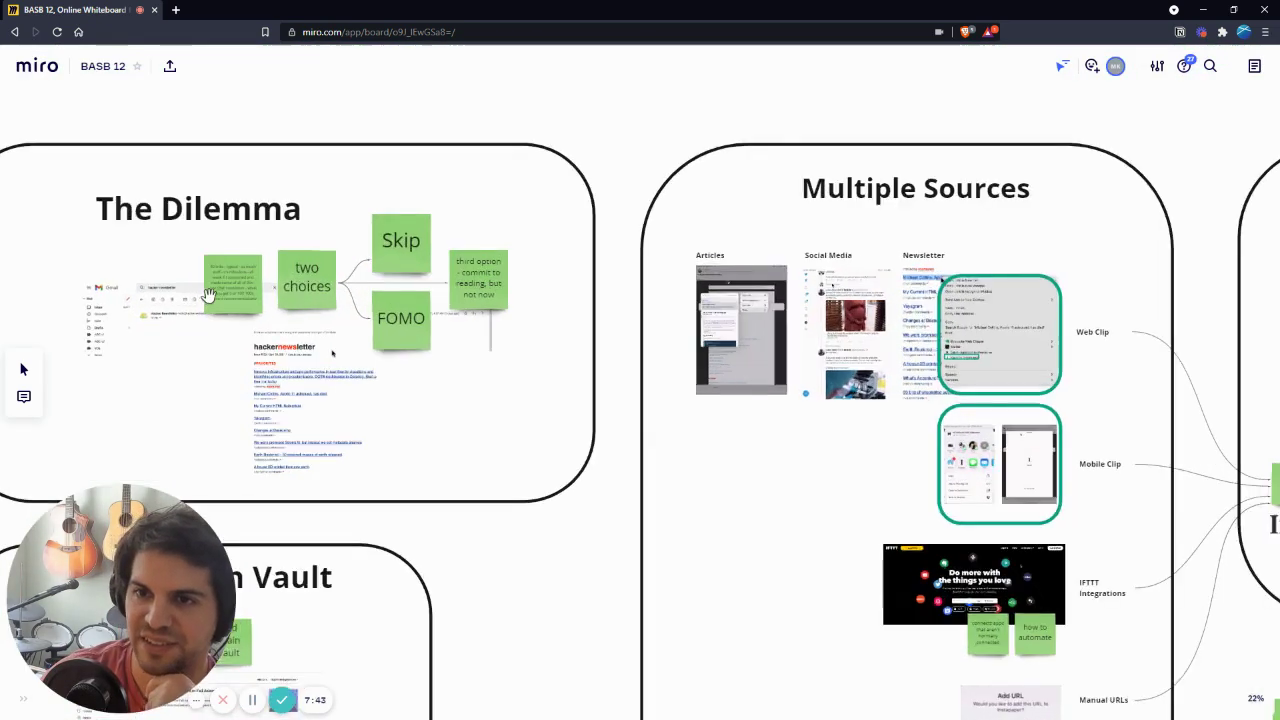
{"action": "scroll", "coordinate": [340, 323], "scroll_direction": "down", "scroll_amount": 1}
Step: Move across Multiple Sources and zoom into the "Read Later" App with its Instapaper, Filter, Sort and Highlight panels
{"action": "left_click_drag", "start_coordinate": [663, 391], "coordinate": [509, 343]}
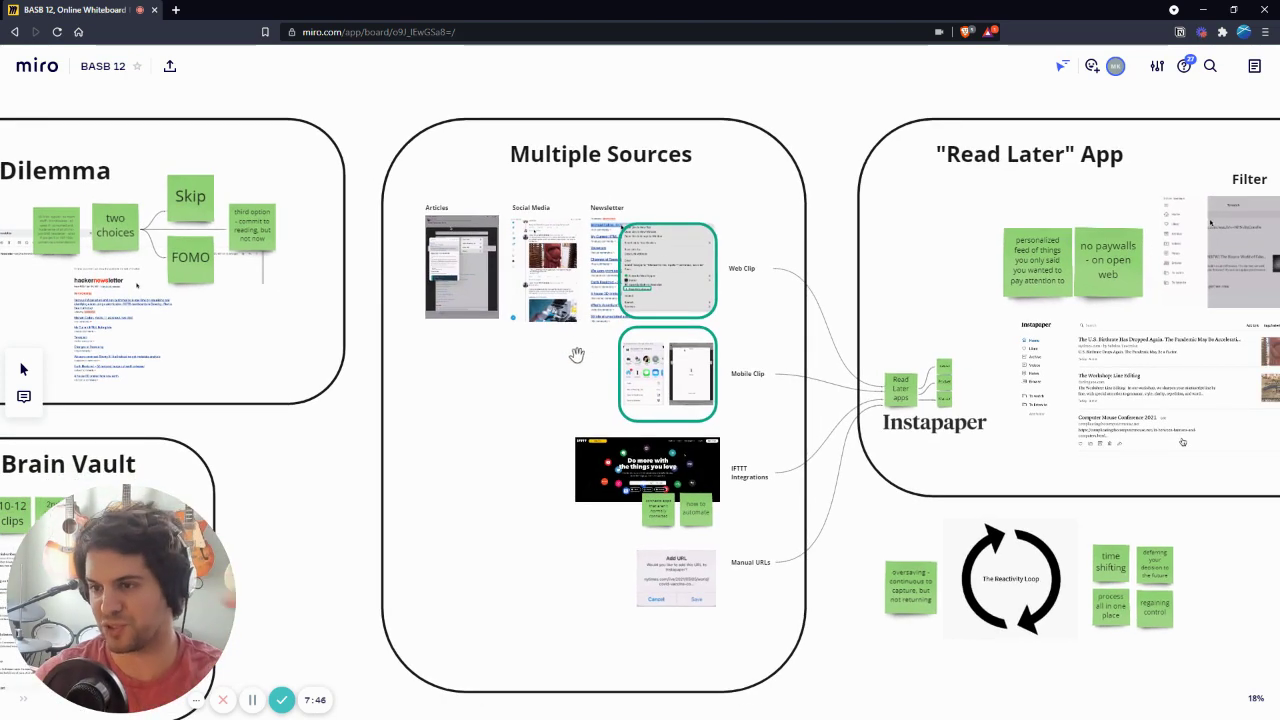
{"action": "scroll", "coordinate": [690, 256], "scroll_direction": "up", "scroll_amount": 3}
{"action": "scroll", "coordinate": [620, 240], "scroll_direction": "down", "scroll_amount": 3}
{"action": "scroll", "coordinate": [614, 237], "scroll_direction": "up", "scroll_amount": 3}
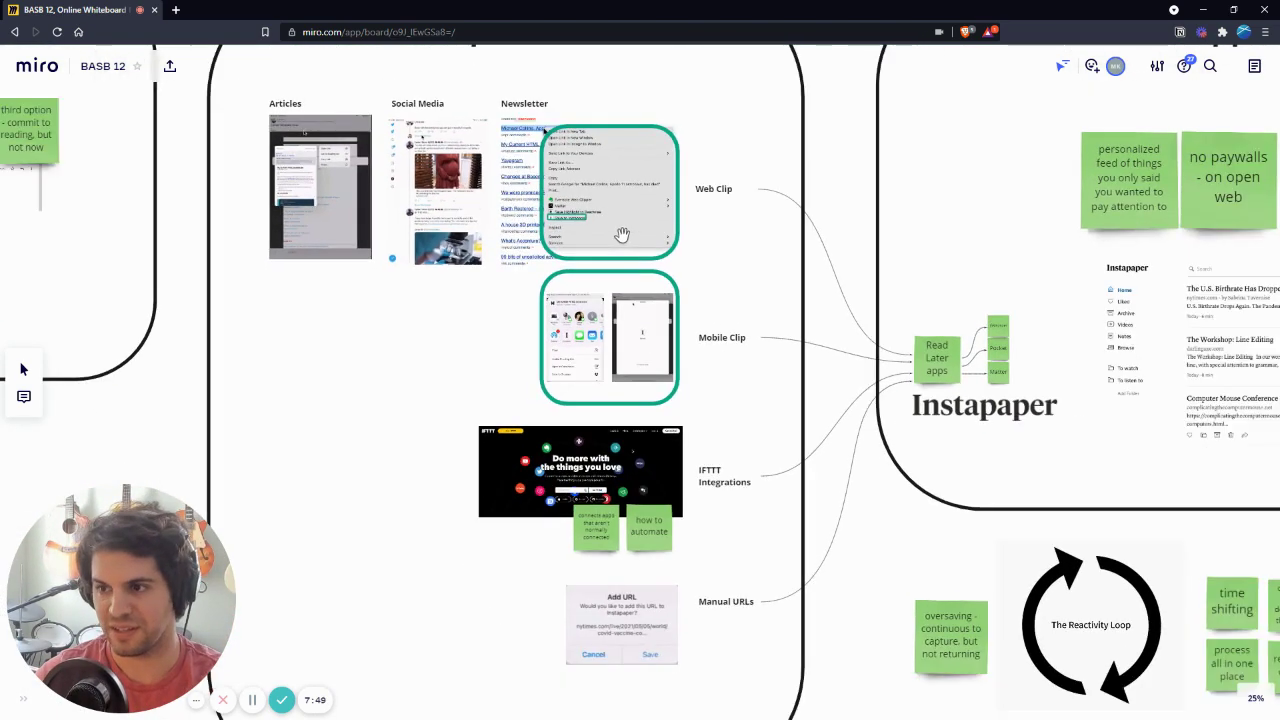
{"action": "scroll", "coordinate": [631, 318], "scroll_direction": "down", "scroll_amount": 2}
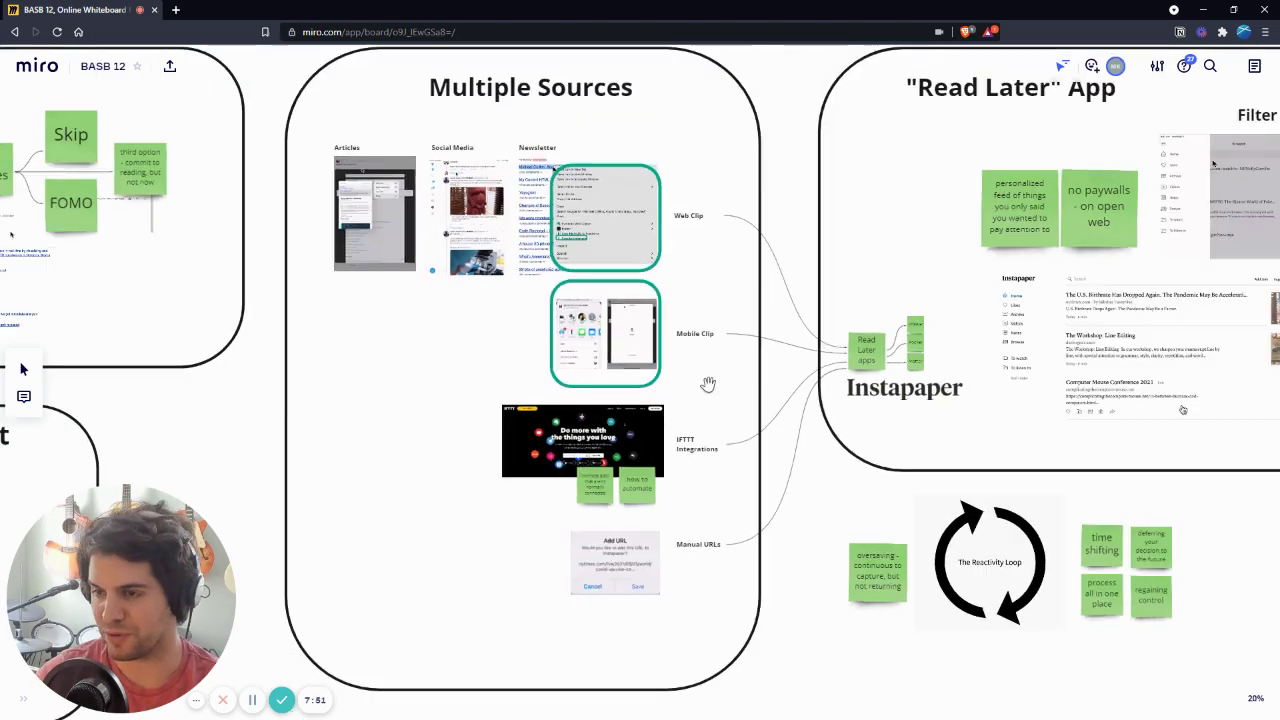
{"action": "scroll", "coordinate": [554, 630], "scroll_direction": "up", "scroll_amount": 4}
{"action": "scroll", "coordinate": [554, 630], "scroll_direction": "down", "scroll_amount": 3}
{"action": "scroll", "coordinate": [590, 534], "scroll_direction": "up", "scroll_amount": 3}
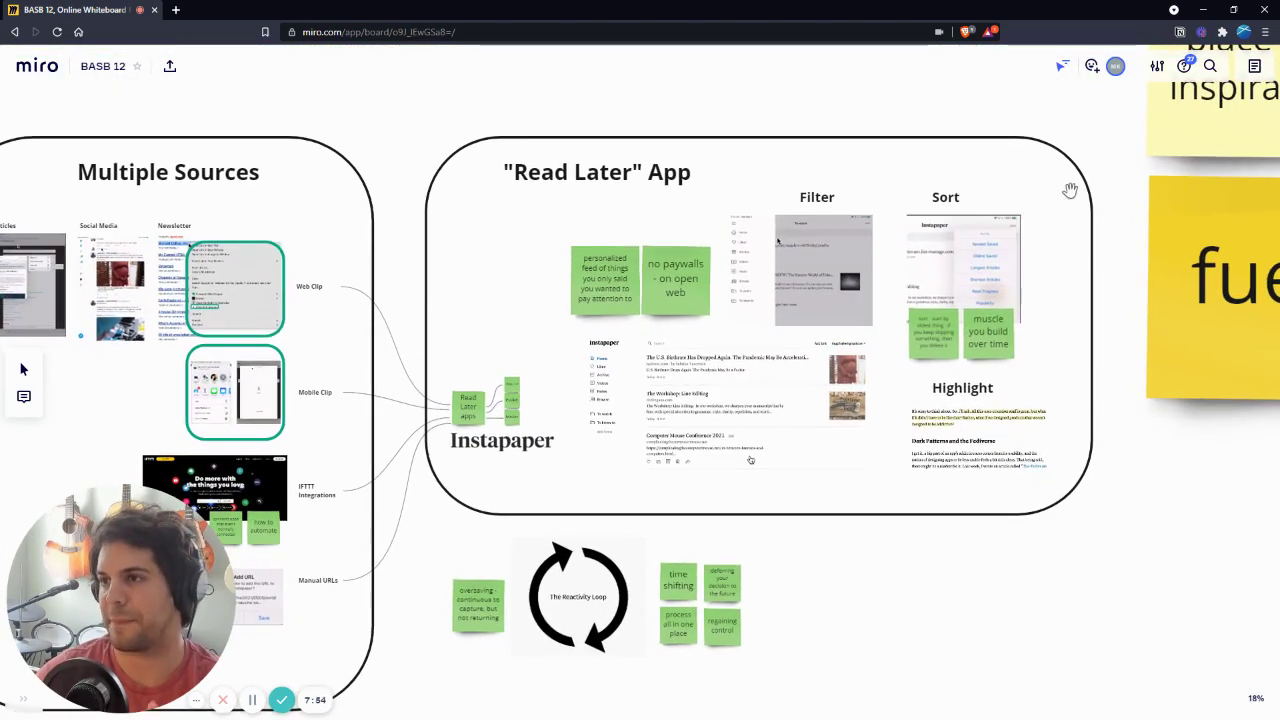
{"action": "left_click_drag", "start_coordinate": [990, 282], "coordinate": [967, 310]}
{"action": "scroll", "coordinate": [967, 310], "scroll_direction": "down", "scroll_amount": 1}
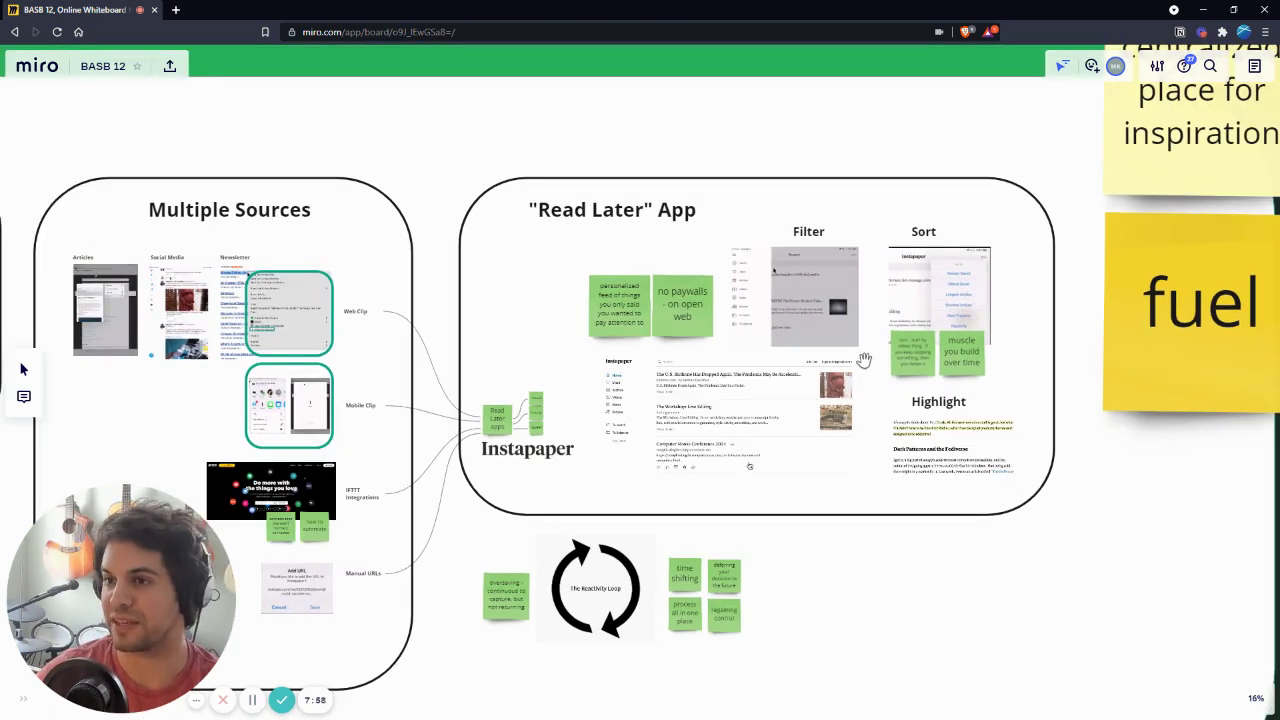
{"action": "scroll", "coordinate": [654, 223], "scroll_direction": "up", "scroll_amount": 2}
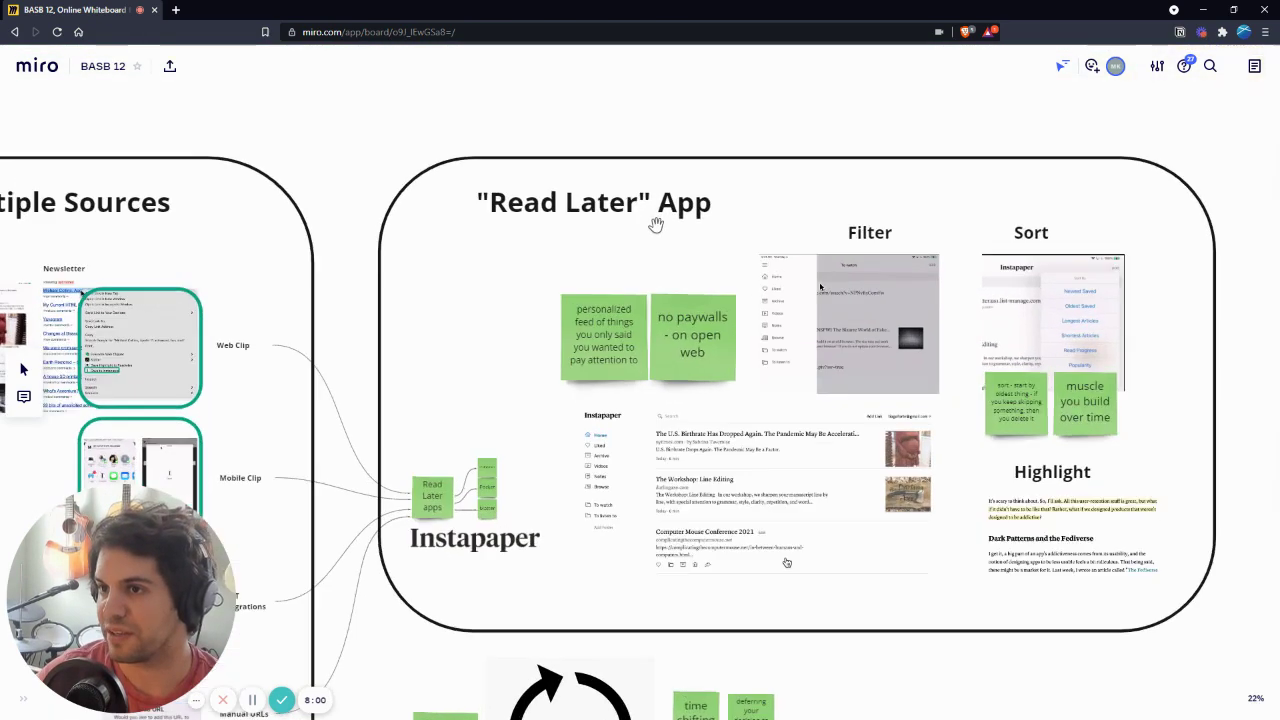
{"action": "scroll", "coordinate": [634, 206], "scroll_direction": "down", "scroll_amount": 1}
{"action": "scroll", "coordinate": [536, 372], "scroll_direction": "up", "scroll_amount": 3}
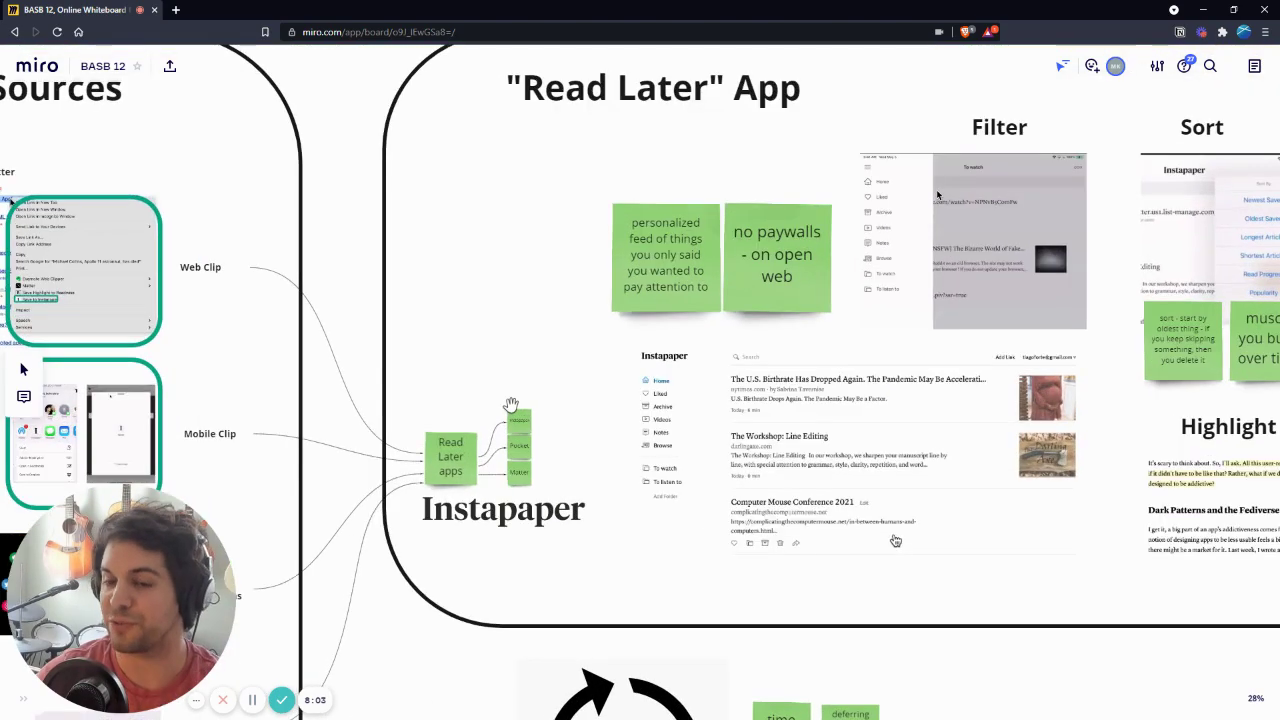
{"action": "scroll", "coordinate": [510, 403], "scroll_direction": "down", "scroll_amount": 5}
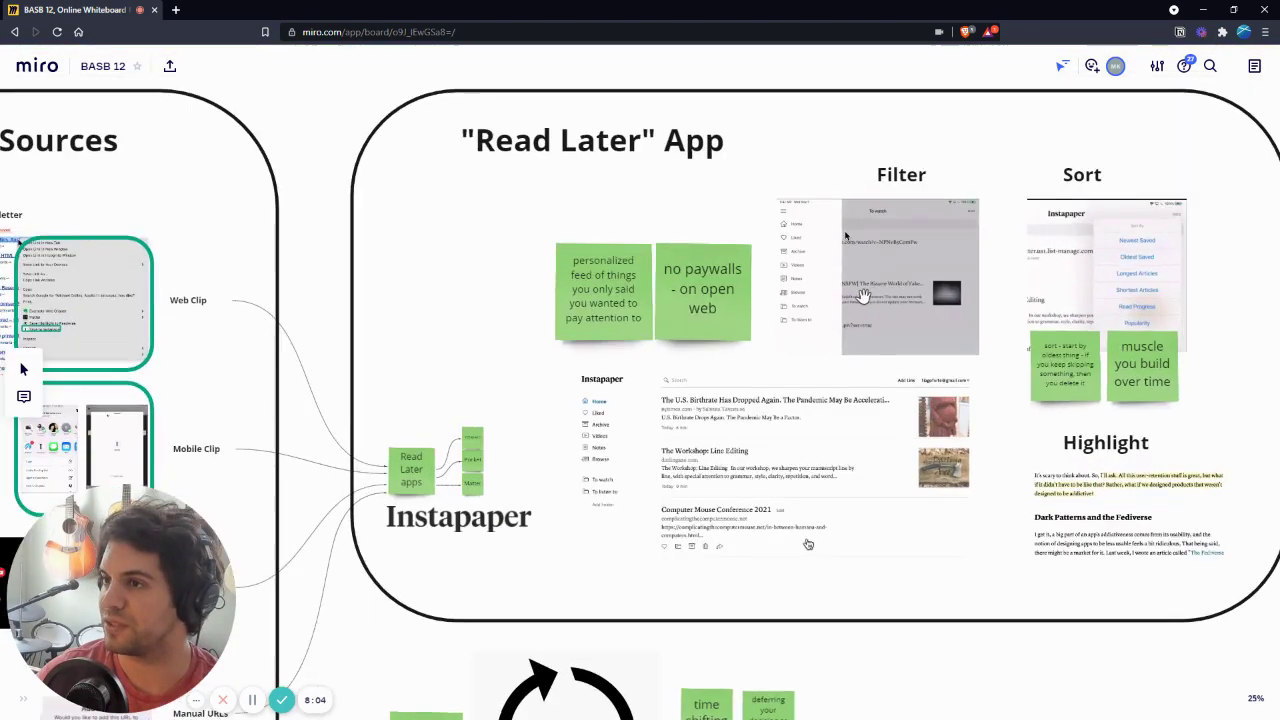
{"action": "scroll", "coordinate": [780, 305], "scroll_direction": "up", "scroll_amount": 4}
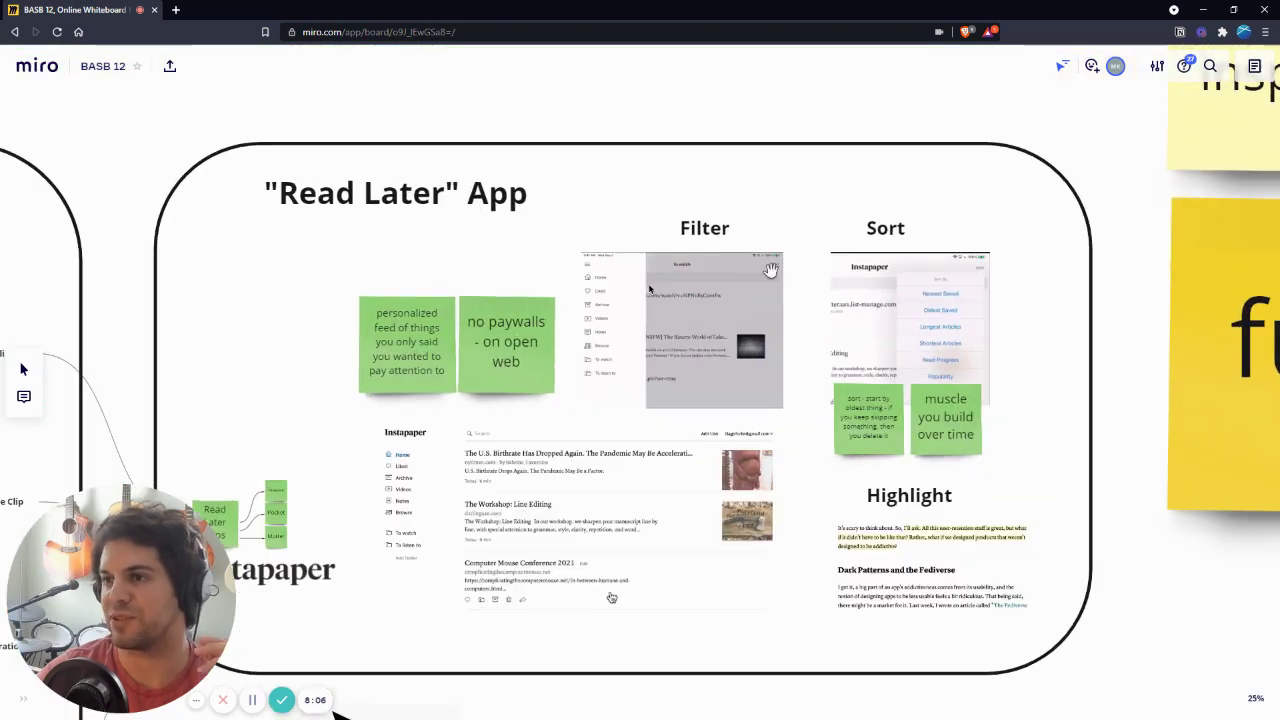
Step: Zoom out from the "Read Later" App and move over to The PARA Method card
{"action": "scroll", "coordinate": [820, 310], "scroll_direction": "down", "scroll_amount": 3}
{"action": "scroll", "coordinate": [874, 318], "scroll_direction": "up", "scroll_amount": 1}
{"action": "scroll", "coordinate": [874, 318], "scroll_direction": "down", "scroll_amount": 5}
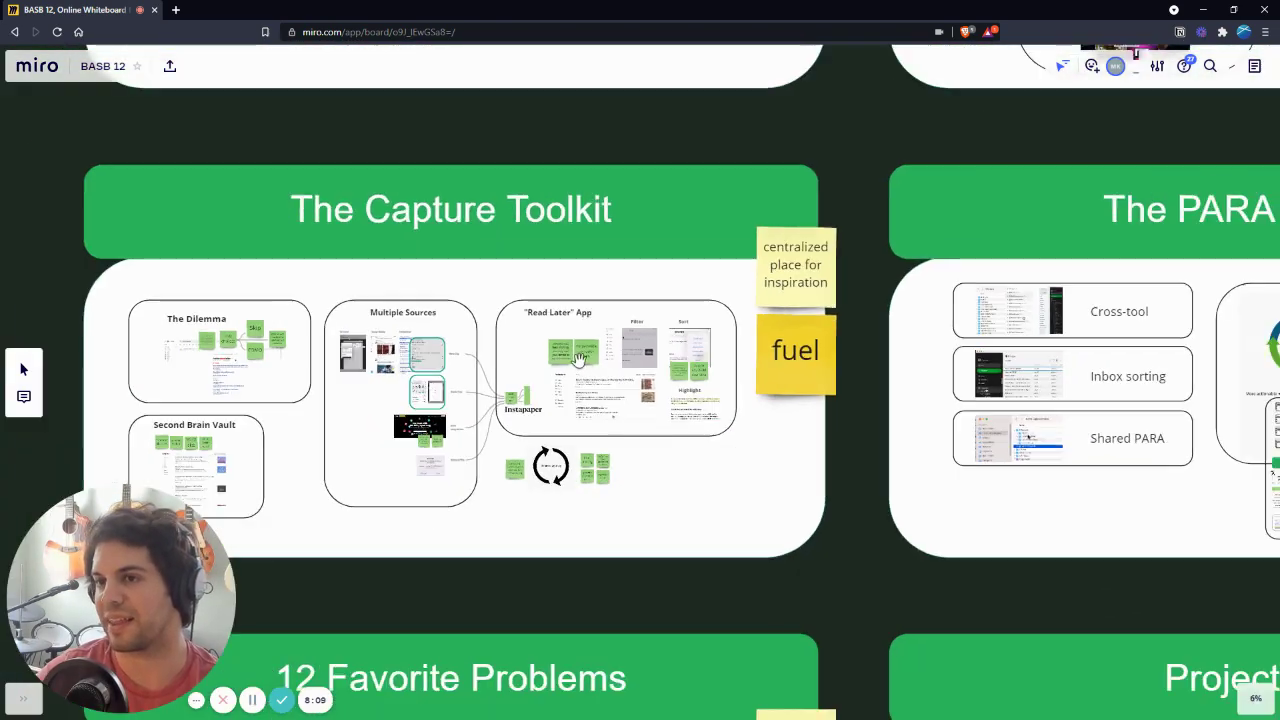
{"action": "scroll", "coordinate": [760, 318], "scroll_direction": "right", "scroll_amount": 4}
{"action": "scroll", "coordinate": [724, 318], "scroll_direction": "right", "scroll_amount": 2}
{"action": "scroll", "coordinate": [760, 318], "scroll_direction": "up", "scroll_amount": 3}
{"action": "scroll", "coordinate": [568, 302], "scroll_direction": "up", "scroll_amount": 2}
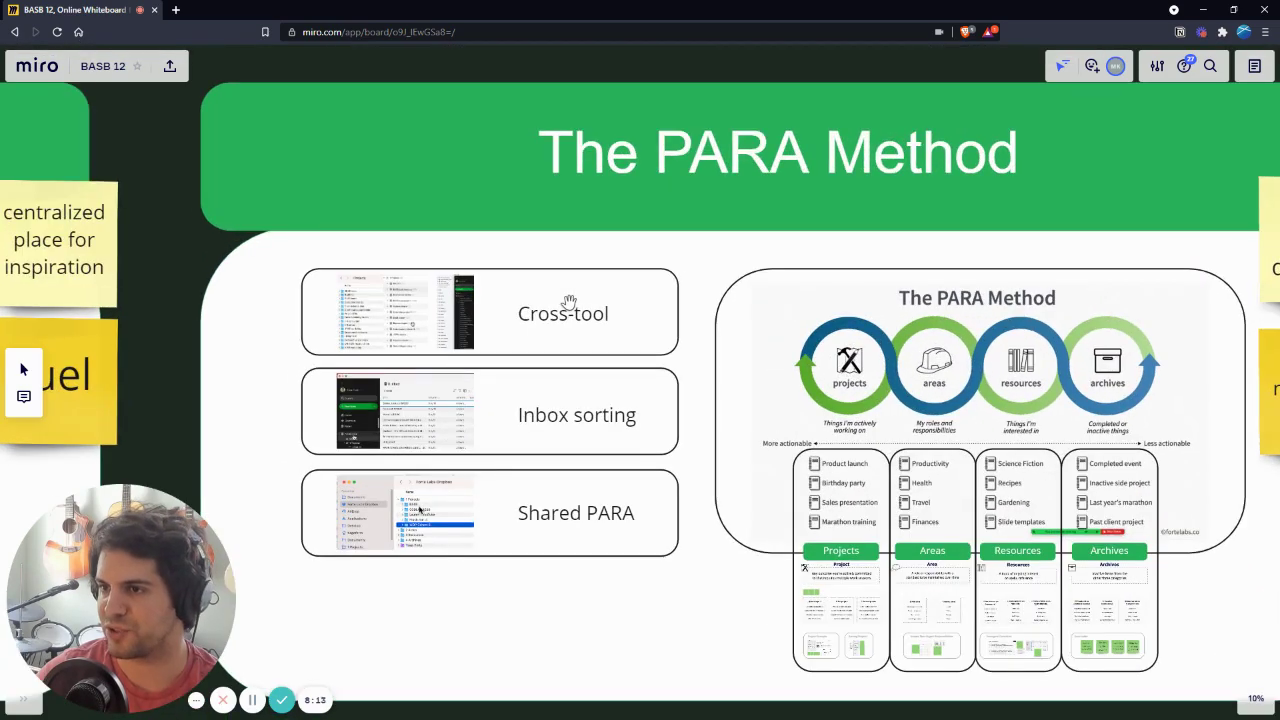
{"action": "scroll", "coordinate": [568, 302], "scroll_direction": "down", "scroll_amount": 2}
{"action": "scroll", "coordinate": [457, 343], "scroll_direction": "left", "scroll_amount": 3}
{"action": "scroll", "coordinate": [352, 345], "scroll_direction": "up", "scroll_amount": 2}
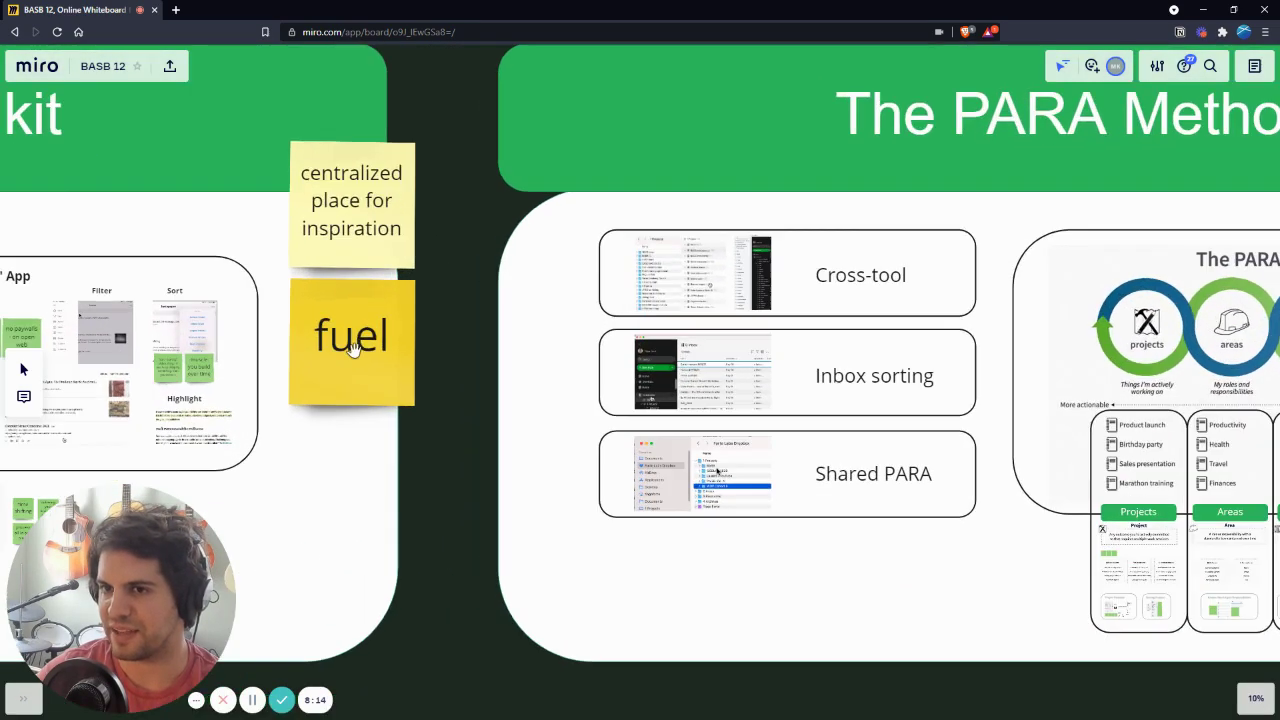
{"action": "scroll", "coordinate": [366, 343], "scroll_direction": "down", "scroll_amount": 3}
{"action": "scroll", "coordinate": [708, 369], "scroll_direction": "up", "scroll_amount": 4}
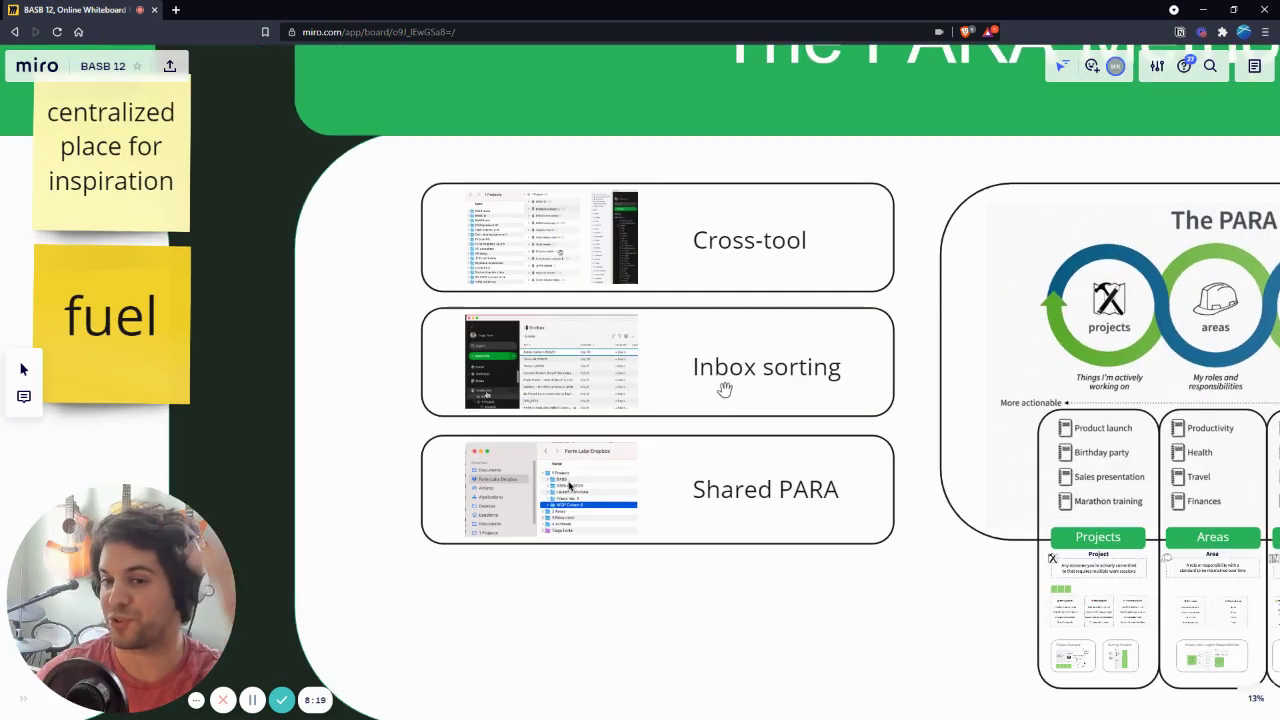
Step: Zoom in on the Projects column, showing the Work, Side and Personal project lists and Sorting Projects
{"action": "scroll", "coordinate": [717, 385], "scroll_direction": "down", "scroll_amount": 2}
{"action": "scroll", "coordinate": [594, 366], "scroll_direction": "right", "scroll_amount": 3}
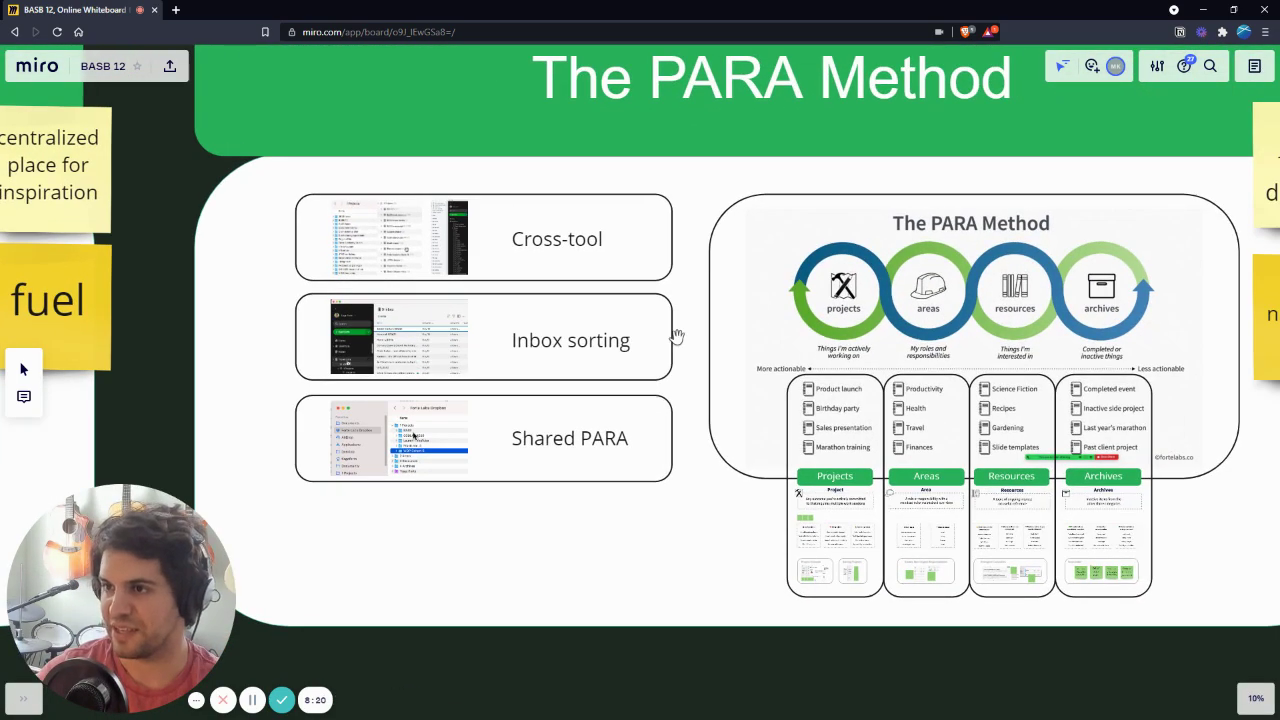
{"action": "scroll", "coordinate": [674, 337], "scroll_direction": "down", "scroll_amount": 2}
{"action": "scroll", "coordinate": [700, 336], "scroll_direction": "right", "scroll_amount": 2}
{"action": "scroll", "coordinate": [554, 329], "scroll_direction": "up", "scroll_amount": 1}
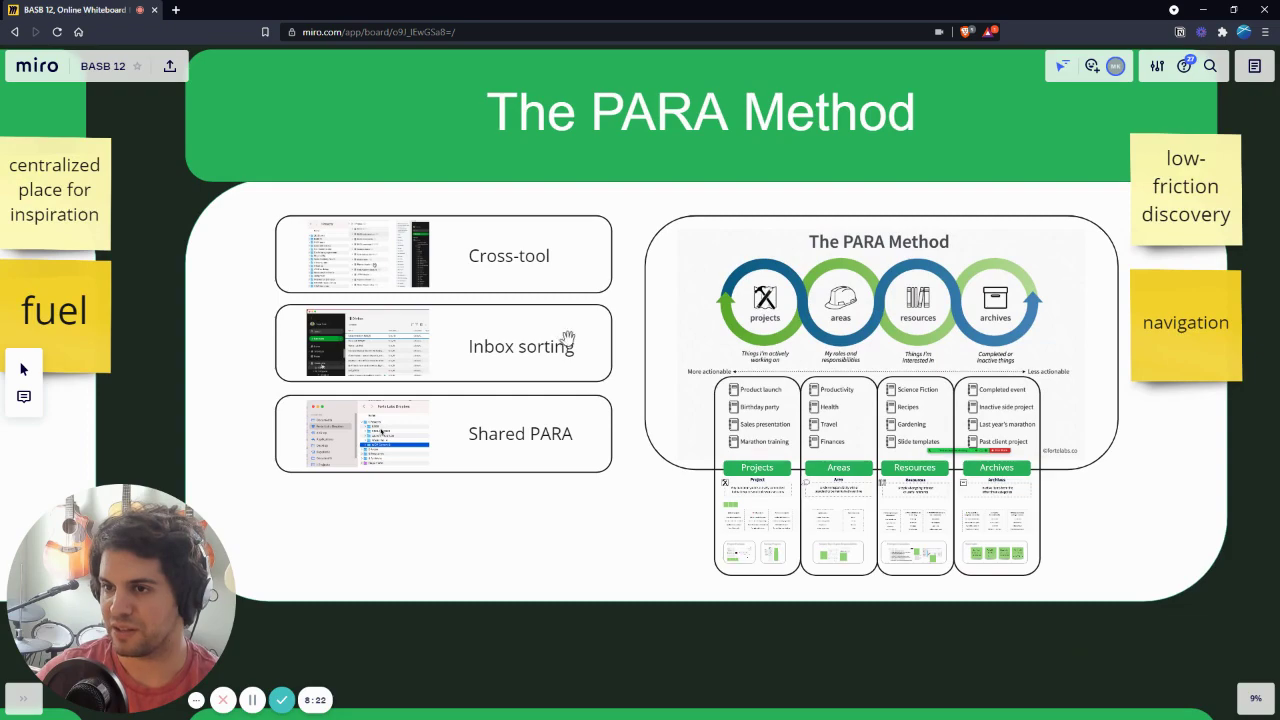
{"action": "scroll", "coordinate": [650, 330], "scroll_direction": "down", "scroll_amount": 3}
{"action": "scroll", "coordinate": [723, 323], "scroll_direction": "down", "scroll_amount": 2}
{"action": "scroll", "coordinate": [786, 286], "scroll_direction": "up", "scroll_amount": 1}
{"action": "scroll", "coordinate": [561, 498], "scroll_direction": "up", "scroll_amount": 5}
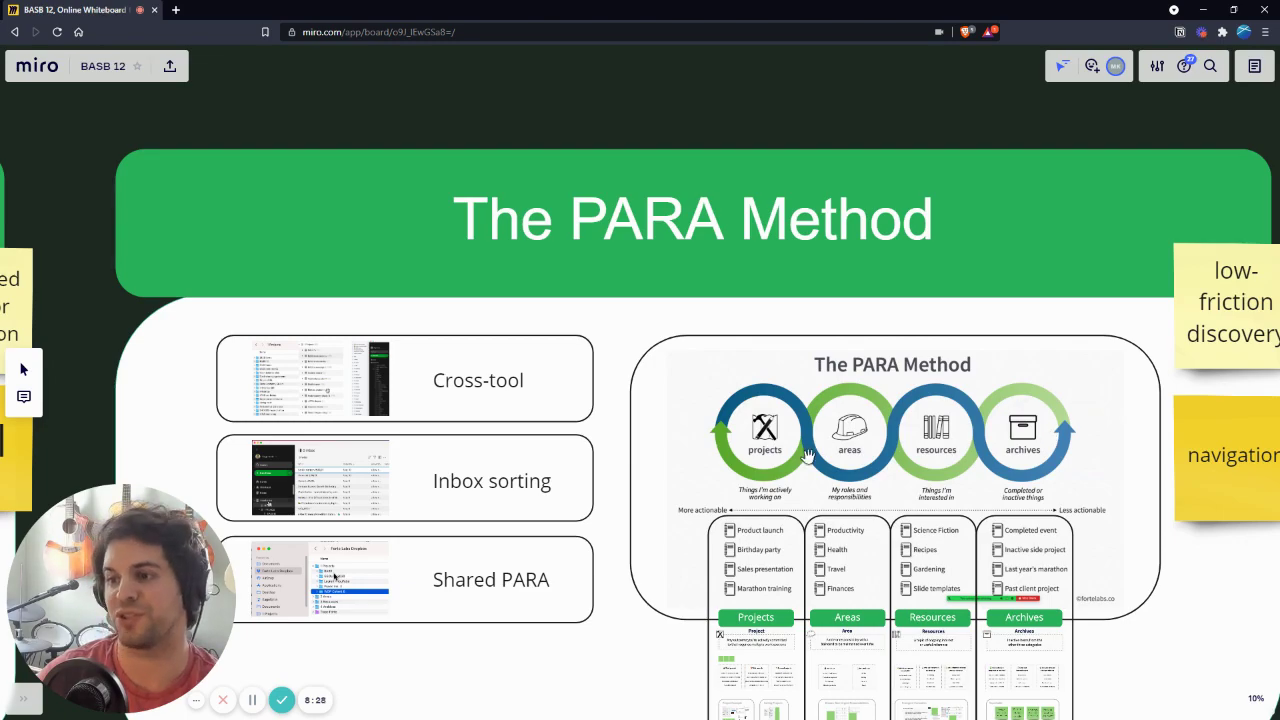
{"action": "scroll", "coordinate": [771, 186], "scroll_direction": "up", "scroll_amount": 2}
{"action": "scroll", "coordinate": [727, 471], "scroll_direction": "up", "scroll_amount": 3}
{"action": "scroll", "coordinate": [606, 331], "scroll_direction": "down", "scroll_amount": 5}
{"action": "scroll", "coordinate": [738, 331], "scroll_direction": "down", "scroll_amount": 1}
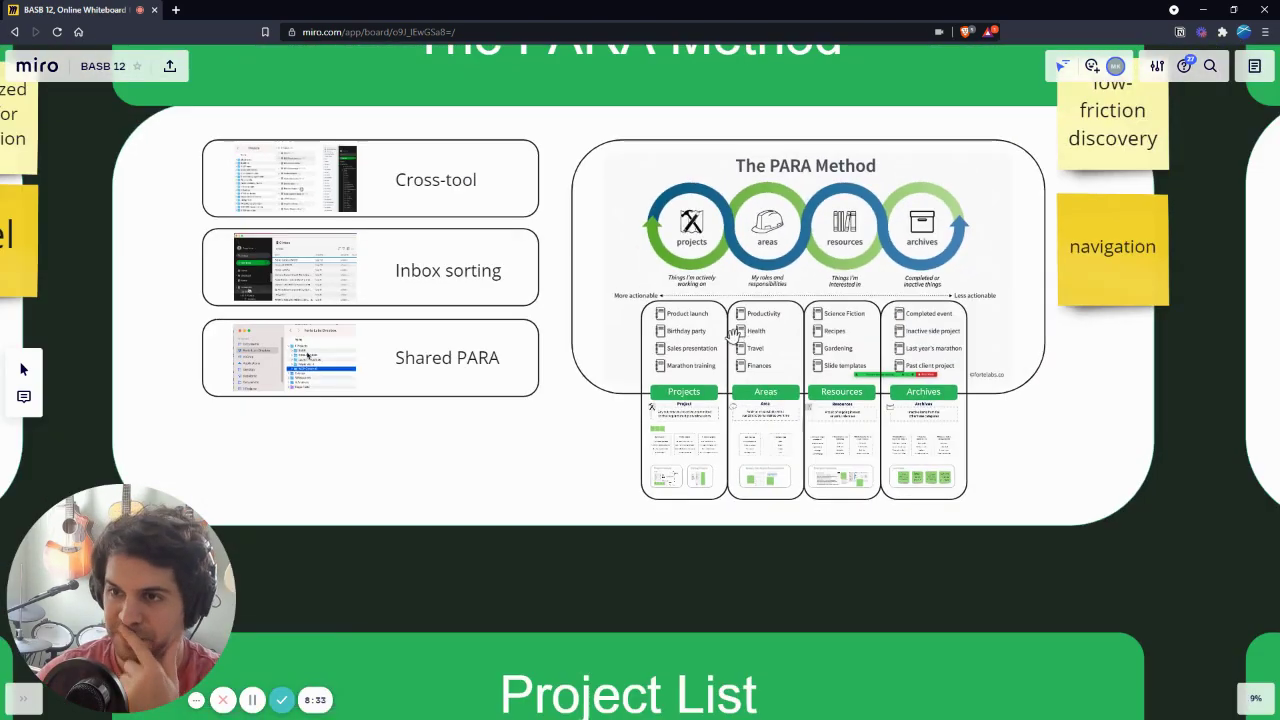
{"action": "scroll", "coordinate": [833, 289], "scroll_direction": "right", "scroll_amount": 2}
{"action": "scroll", "coordinate": [833, 289], "scroll_direction": "up", "scroll_amount": 1}
{"action": "scroll", "coordinate": [833, 289], "scroll_direction": "right", "scroll_amount": 1}
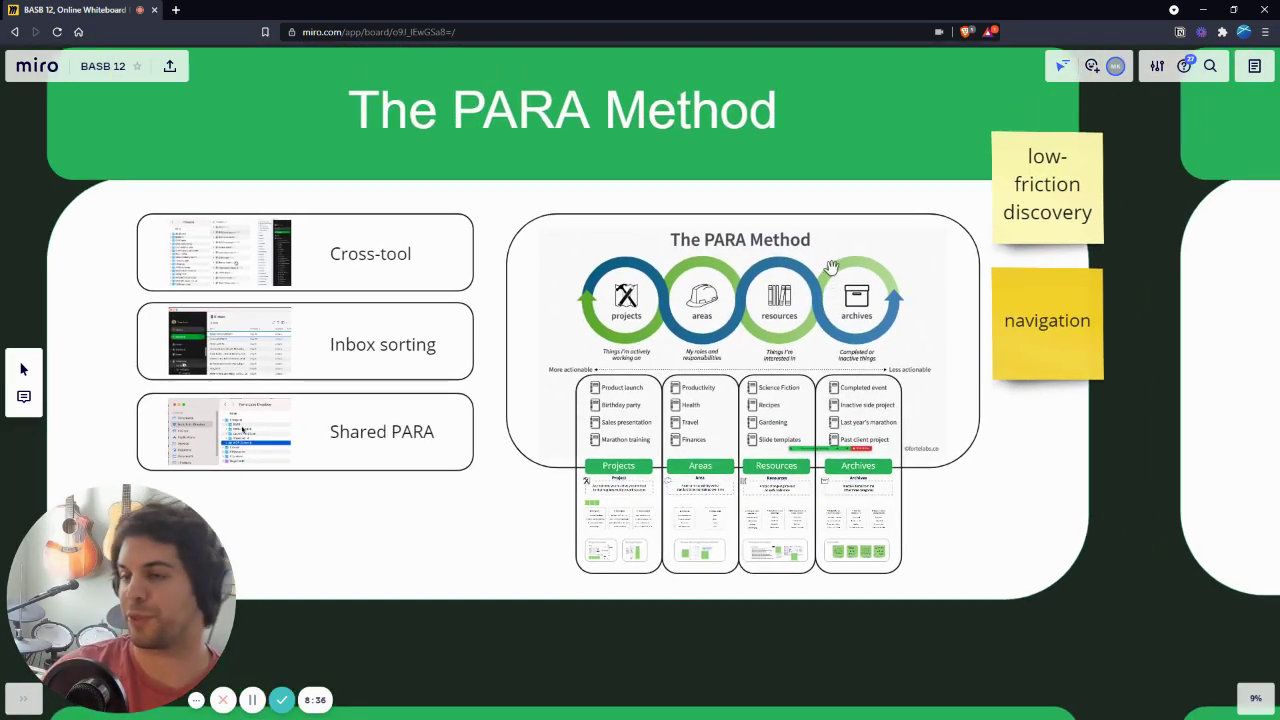
{"action": "scroll", "coordinate": [622, 555], "scroll_direction": "up", "scroll_amount": 2}
{"action": "scroll", "coordinate": [622, 560], "scroll_direction": "down", "scroll_amount": 3}
Step: Zoom in on the Project Example screenshot to read it up close
{"action": "scroll", "coordinate": [620, 558], "scroll_direction": "up", "scroll_amount": 3}
{"action": "scroll", "coordinate": [658, 566], "scroll_direction": "down", "scroll_amount": 2}
{"action": "scroll", "coordinate": [658, 566], "scroll_direction": "up", "scroll_amount": 5}
{"action": "scroll", "coordinate": [510, 540], "scroll_direction": "up", "scroll_amount": 8}
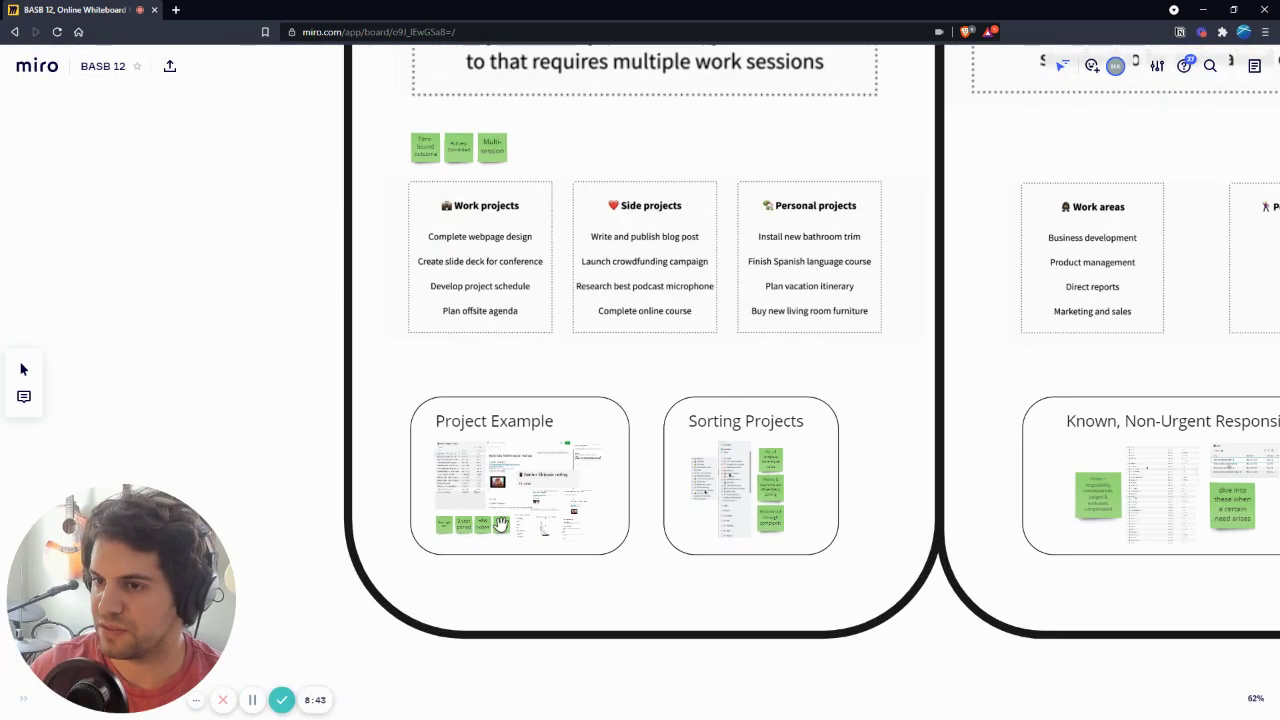
Step: Zoom out to about 30% to see the Projects, Areas, Resources and Archives columns
{"action": "scroll", "coordinate": [478, 488], "scroll_direction": "down", "scroll_amount": 2}
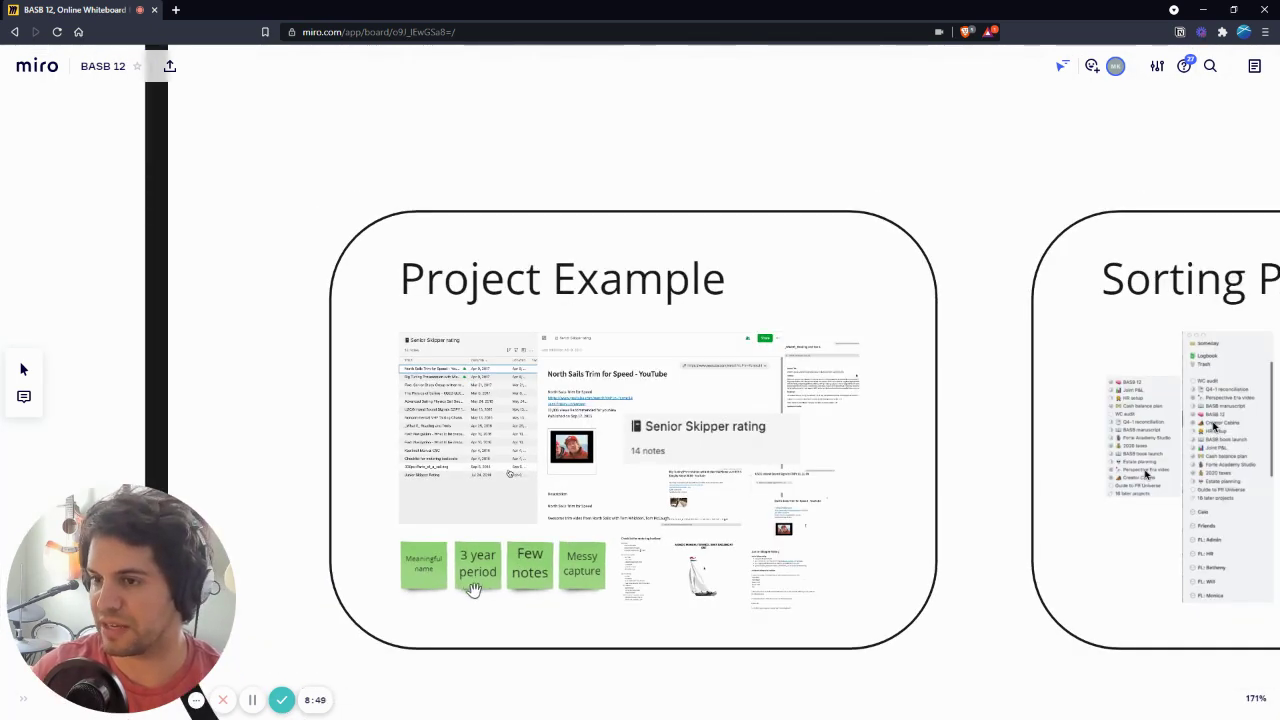
{"action": "scroll", "coordinate": [518, 578], "scroll_direction": "down", "scroll_amount": 1}
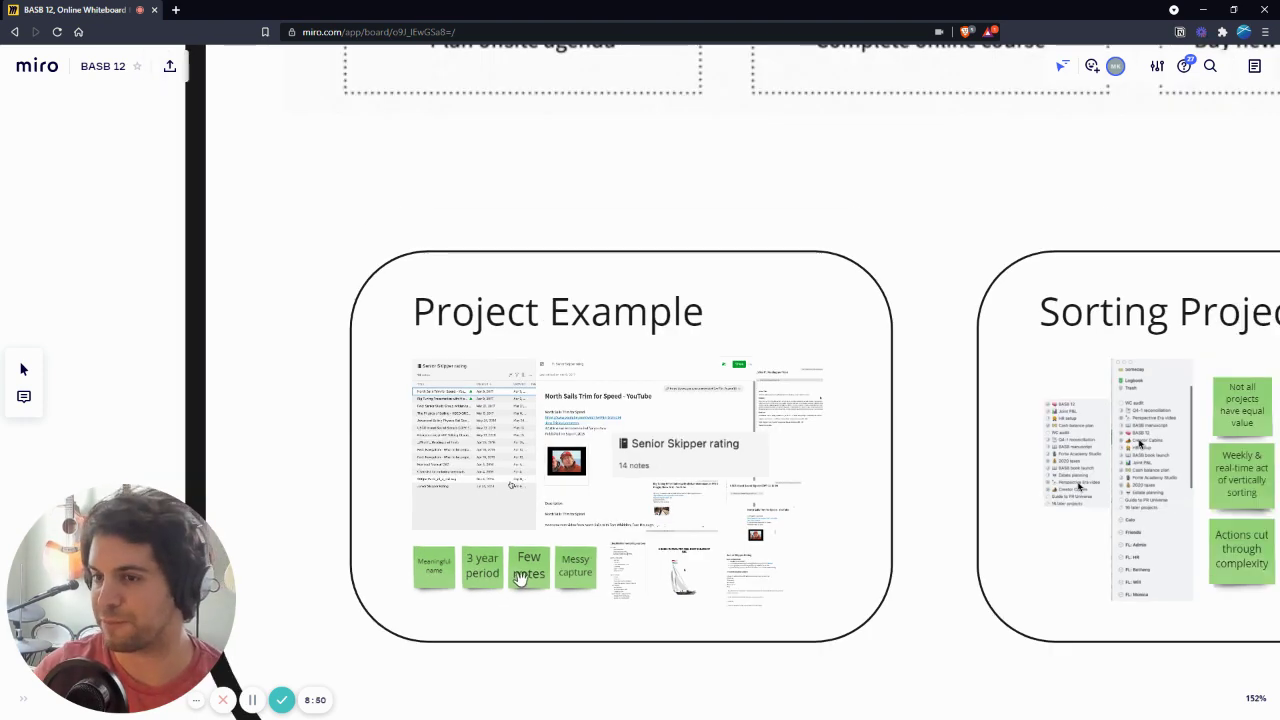
{"action": "scroll", "coordinate": [520, 578], "scroll_direction": "up", "scroll_amount": 5}
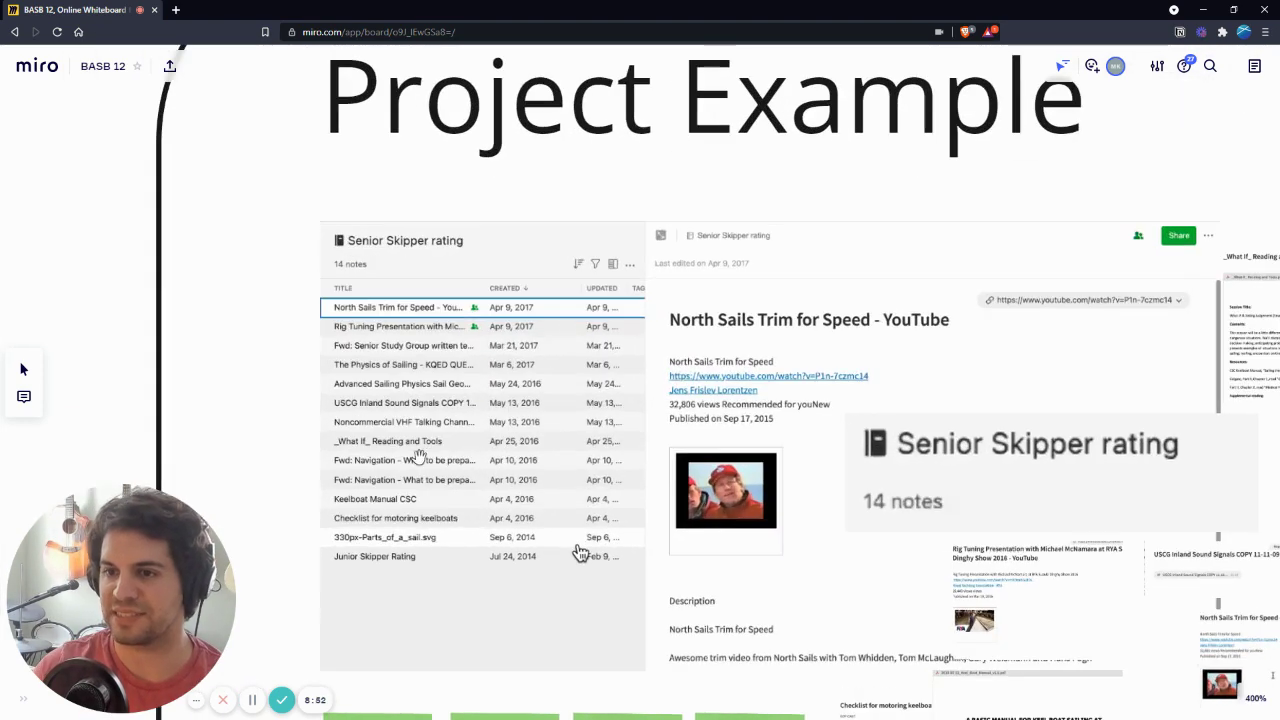
{"action": "scroll", "coordinate": [560, 540], "scroll_direction": "down", "scroll_amount": 2}
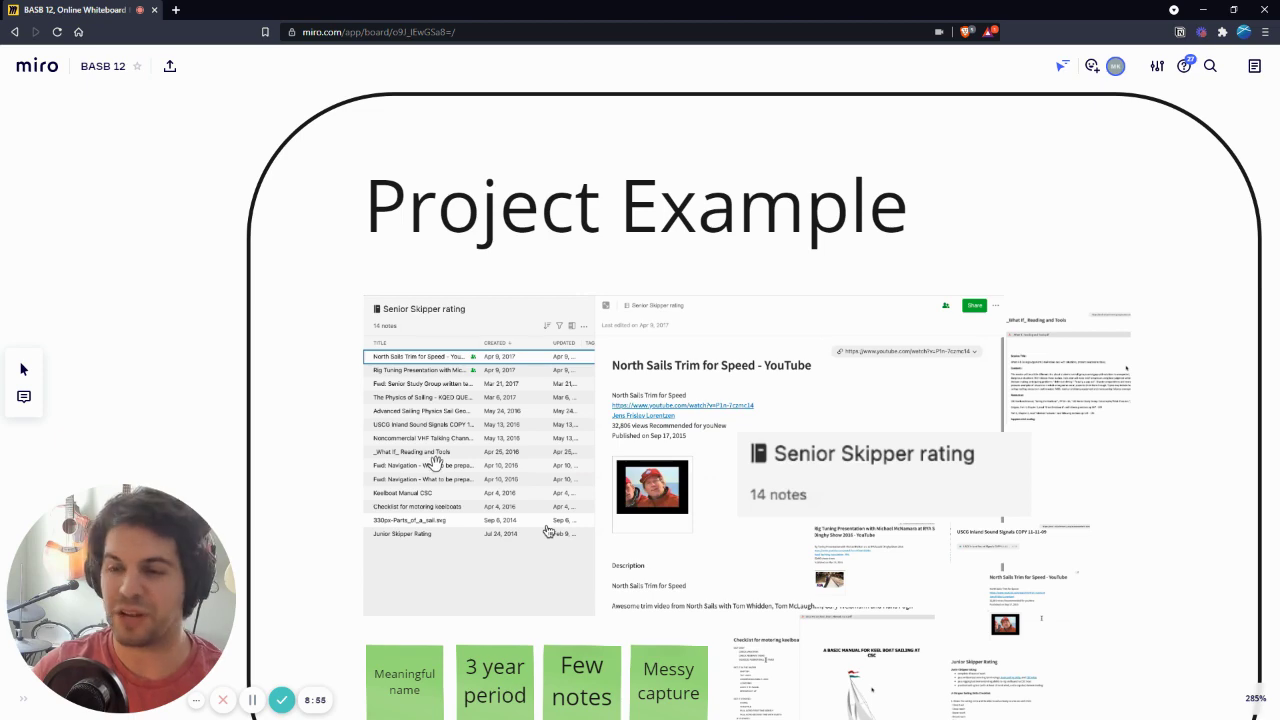
{"action": "scroll", "coordinate": [442, 478], "scroll_direction": "down", "scroll_amount": 5}
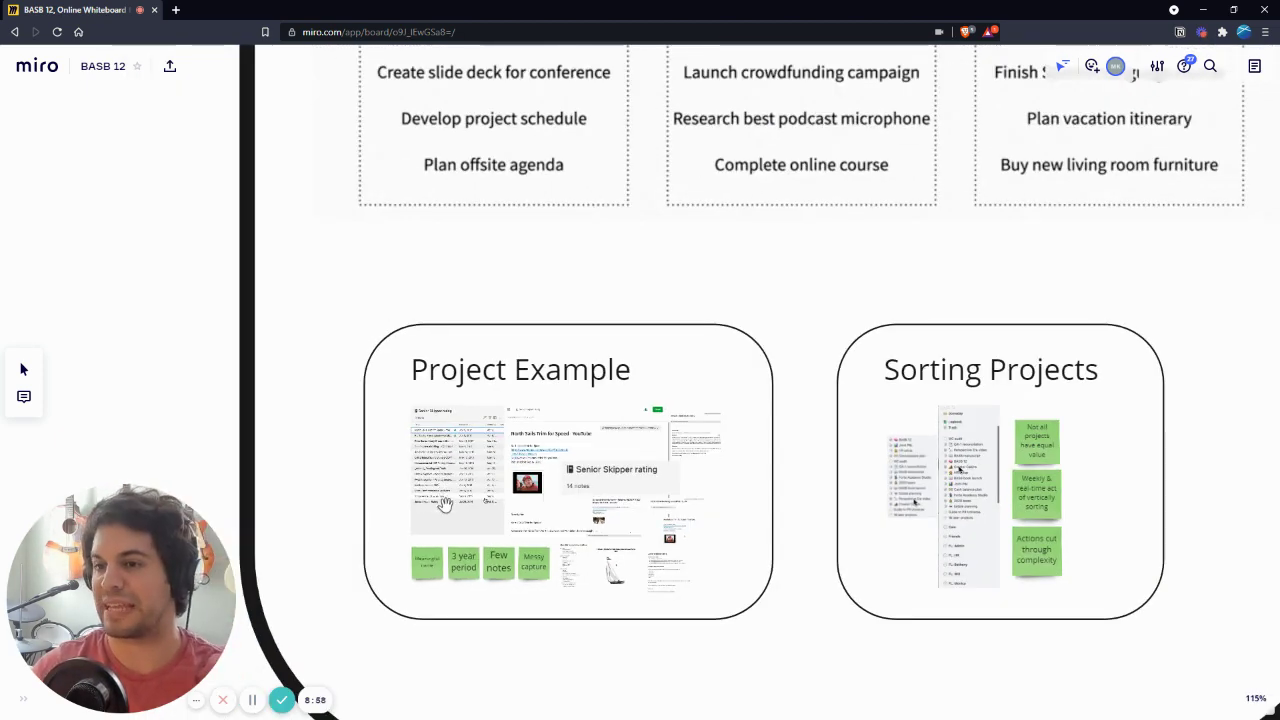
{"action": "scroll", "coordinate": [440, 520], "scroll_direction": "up", "scroll_amount": 5}
{"action": "scroll", "coordinate": [408, 402], "scroll_direction": "down", "scroll_amount": 5}
{"action": "scroll", "coordinate": [408, 402], "scroll_direction": "down", "scroll_amount": 8}
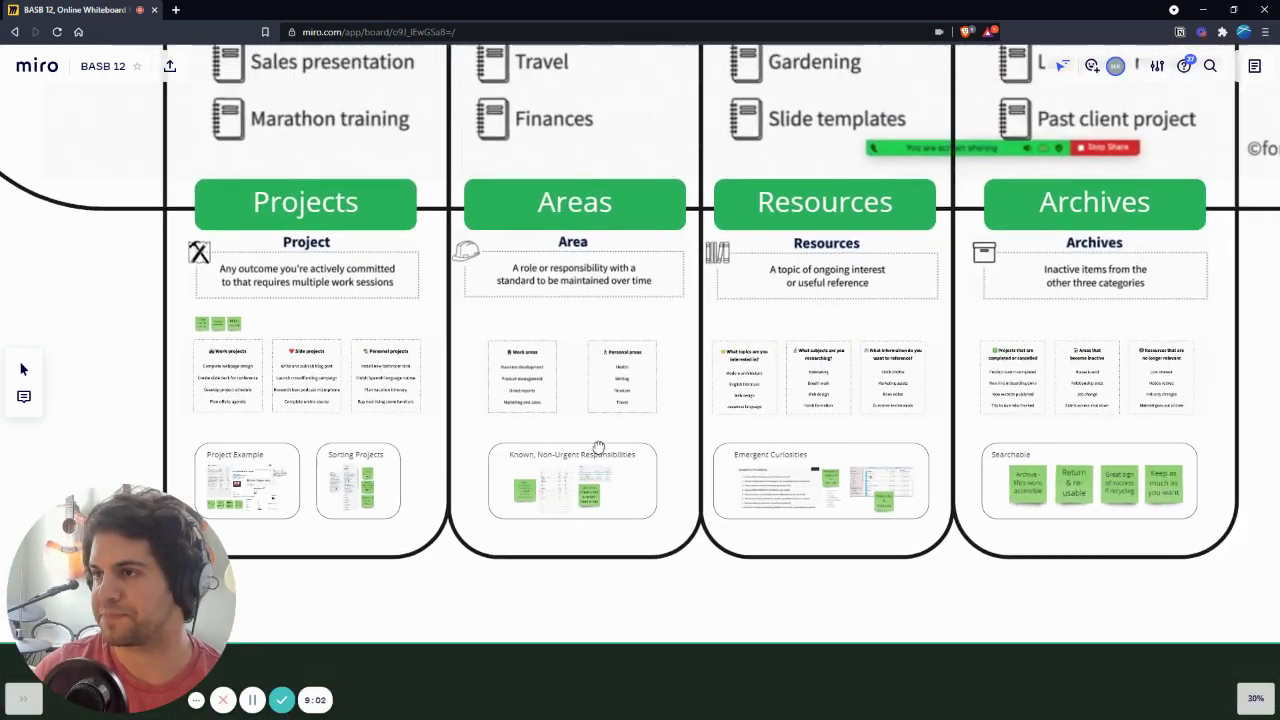
Step: Zoom out to 6% and pan across to the Progressive Summarization frame
{"action": "scroll", "coordinate": [590, 449], "scroll_direction": "down", "scroll_amount": 8}
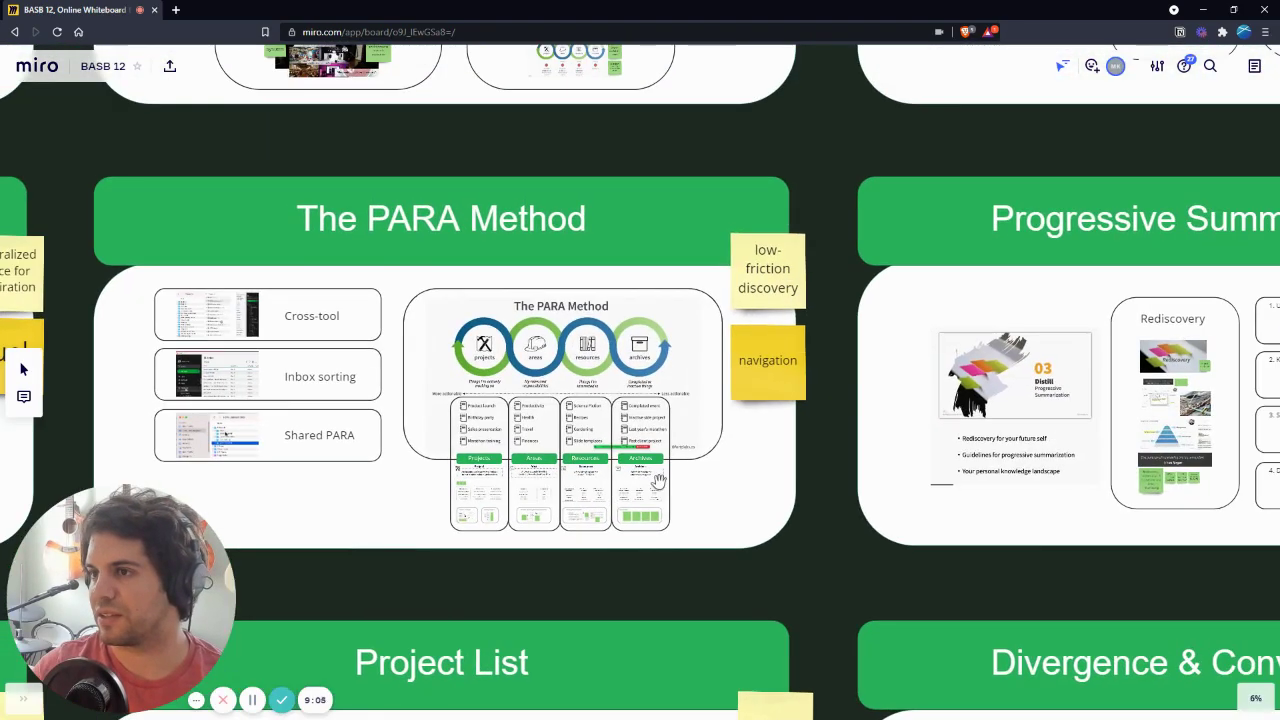
{"action": "scroll", "coordinate": [1066, 444], "scroll_direction": "right", "scroll_amount": 10}
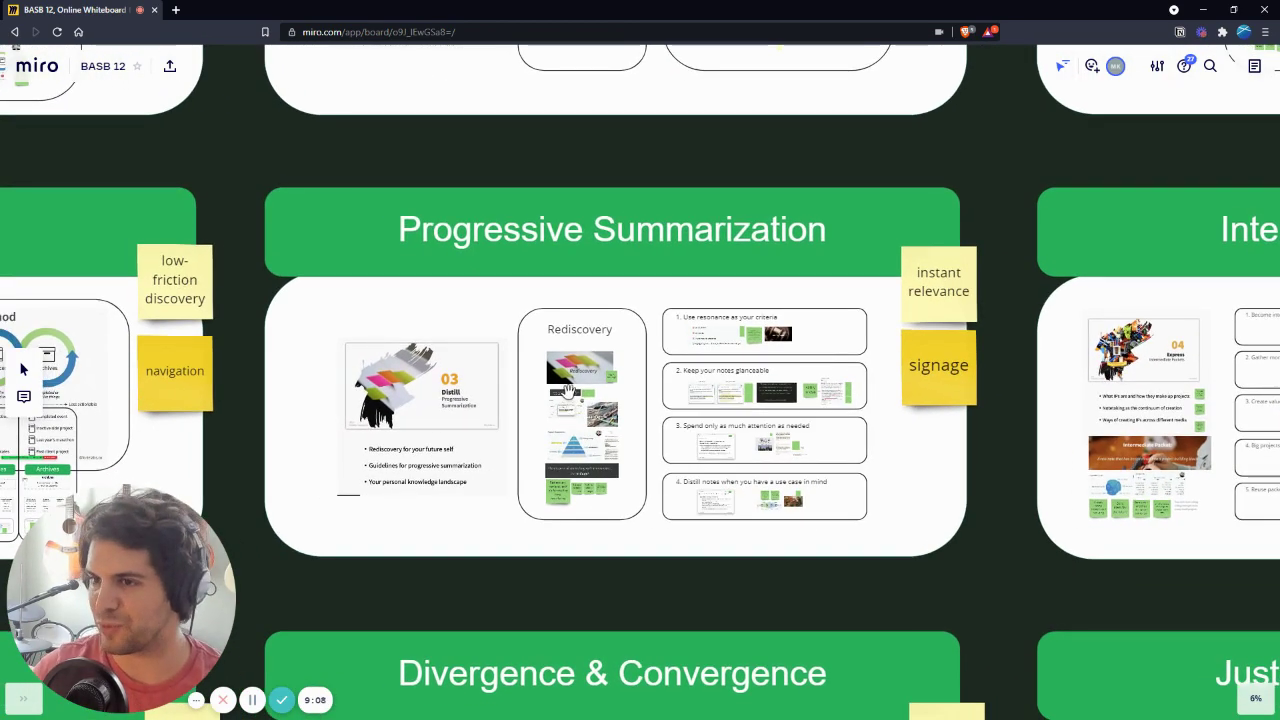
{"action": "scroll", "coordinate": [553, 431], "scroll_direction": "up", "scroll_amount": 3}
{"action": "scroll", "coordinate": [600, 433], "scroll_direction": "down", "scroll_amount": 1}
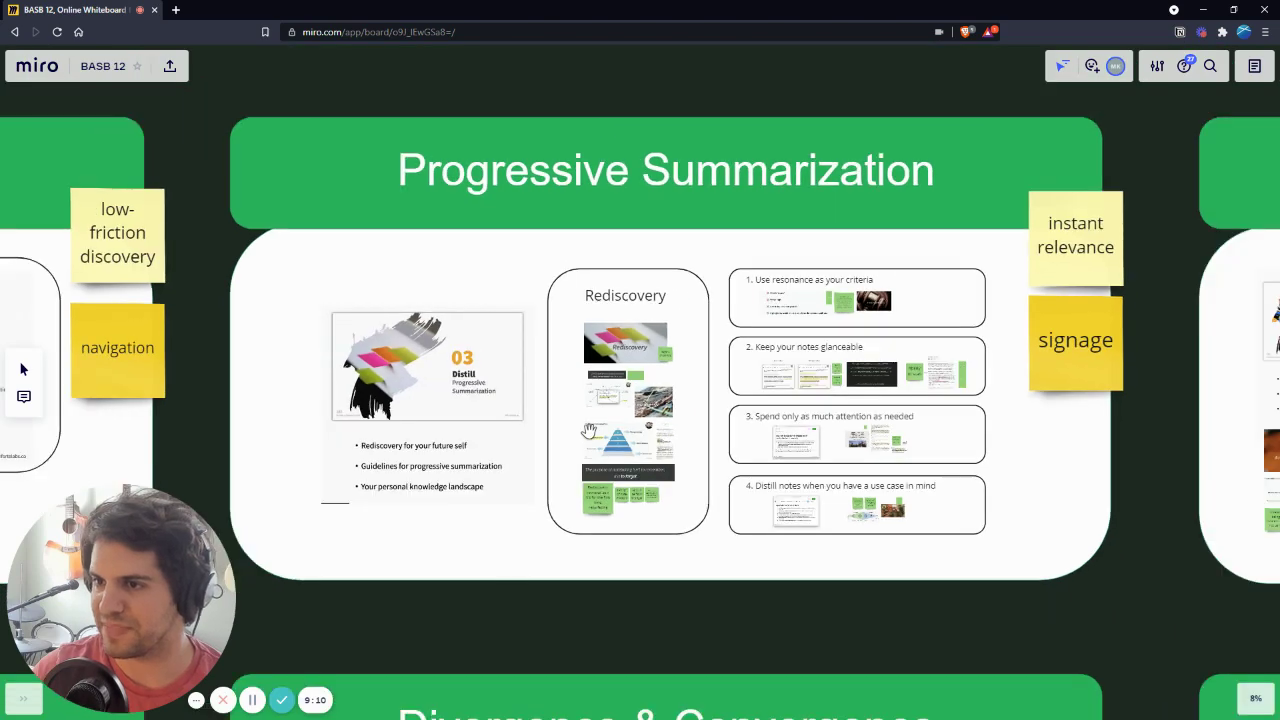
{"action": "scroll", "coordinate": [649, 436], "scroll_direction": "up", "scroll_amount": 4}
{"action": "scroll", "coordinate": [649, 436], "scroll_direction": "up", "scroll_amount": 10}
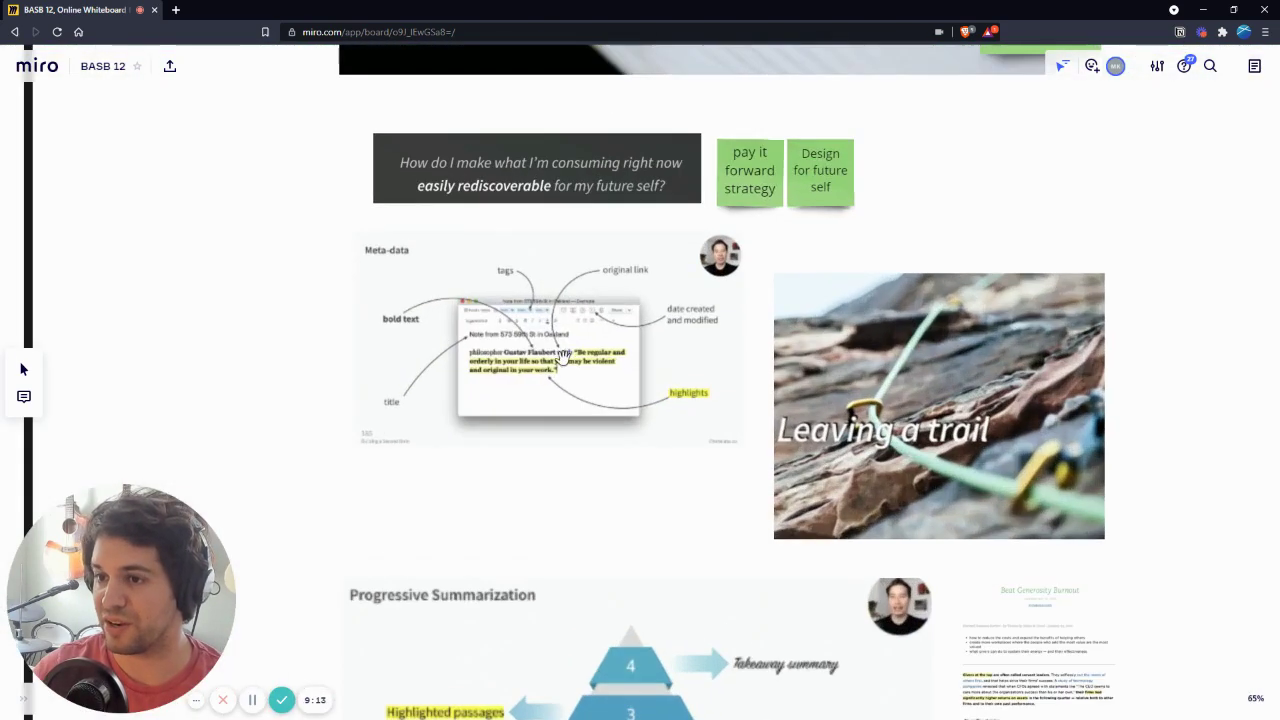
Step: Zoom into the Rediscovery slides and the Keep your notes glanceable note, then back out
{"action": "scroll", "coordinate": [480, 370], "scroll_direction": "down", "scroll_amount": 5}
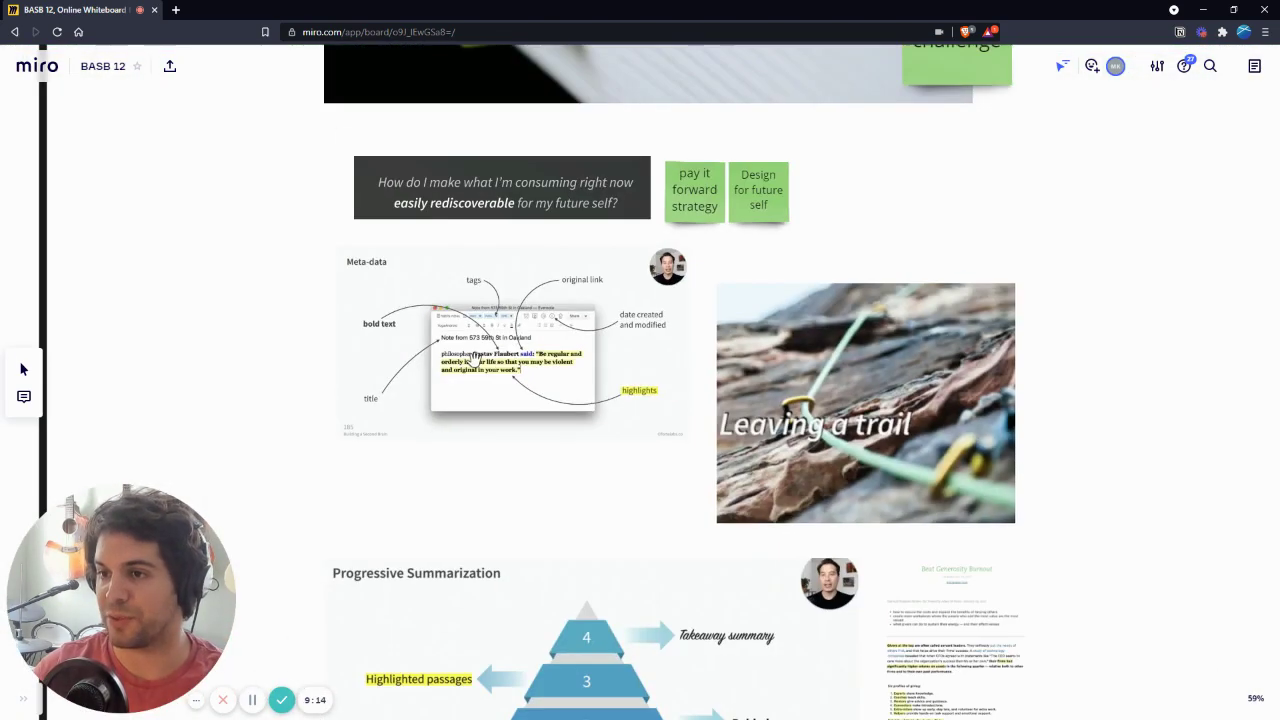
{"action": "scroll", "coordinate": [520, 447], "scroll_direction": "down", "scroll_amount": 3}
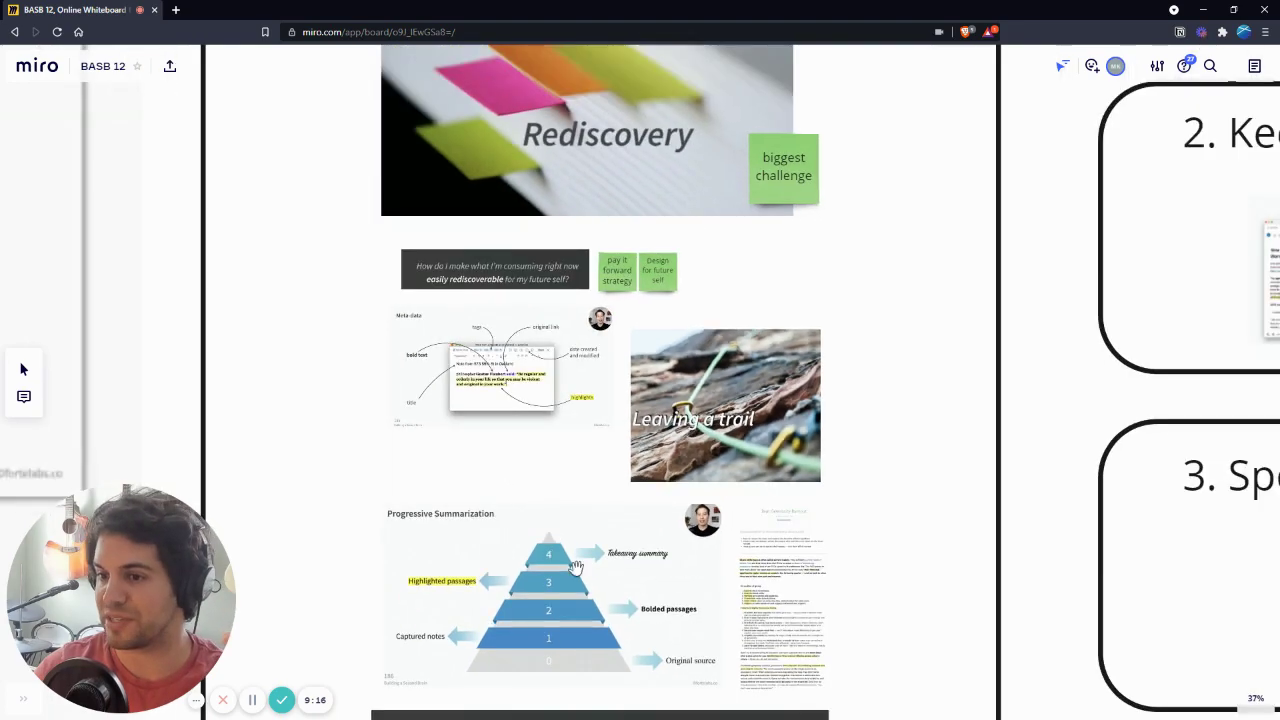
{"action": "scroll", "coordinate": [591, 546], "scroll_direction": "up", "scroll_amount": 4}
{"action": "scroll", "coordinate": [590, 546], "scroll_direction": "down", "scroll_amount": 3}
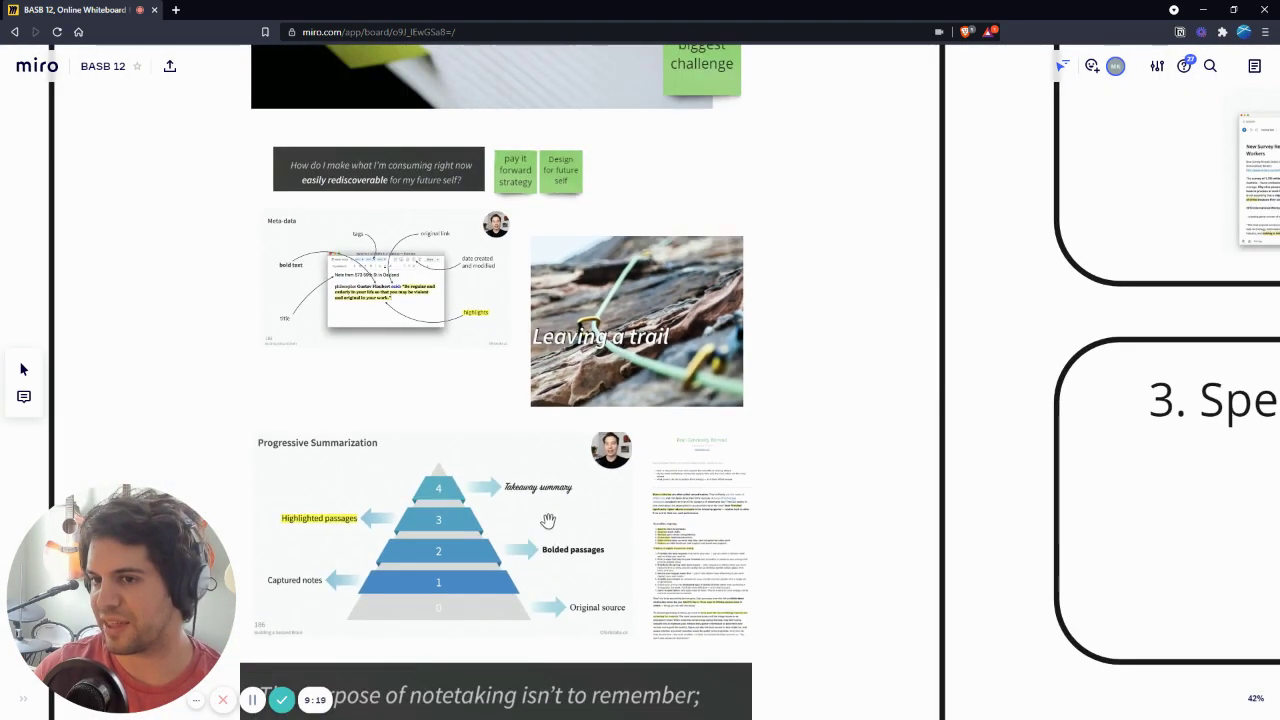
{"action": "scroll", "coordinate": [546, 520], "scroll_direction": "up", "scroll_amount": 3}
{"action": "scroll", "coordinate": [552, 513], "scroll_direction": "down", "scroll_amount": 3}
{"action": "scroll", "coordinate": [560, 512], "scroll_direction": "right", "scroll_amount": 7}
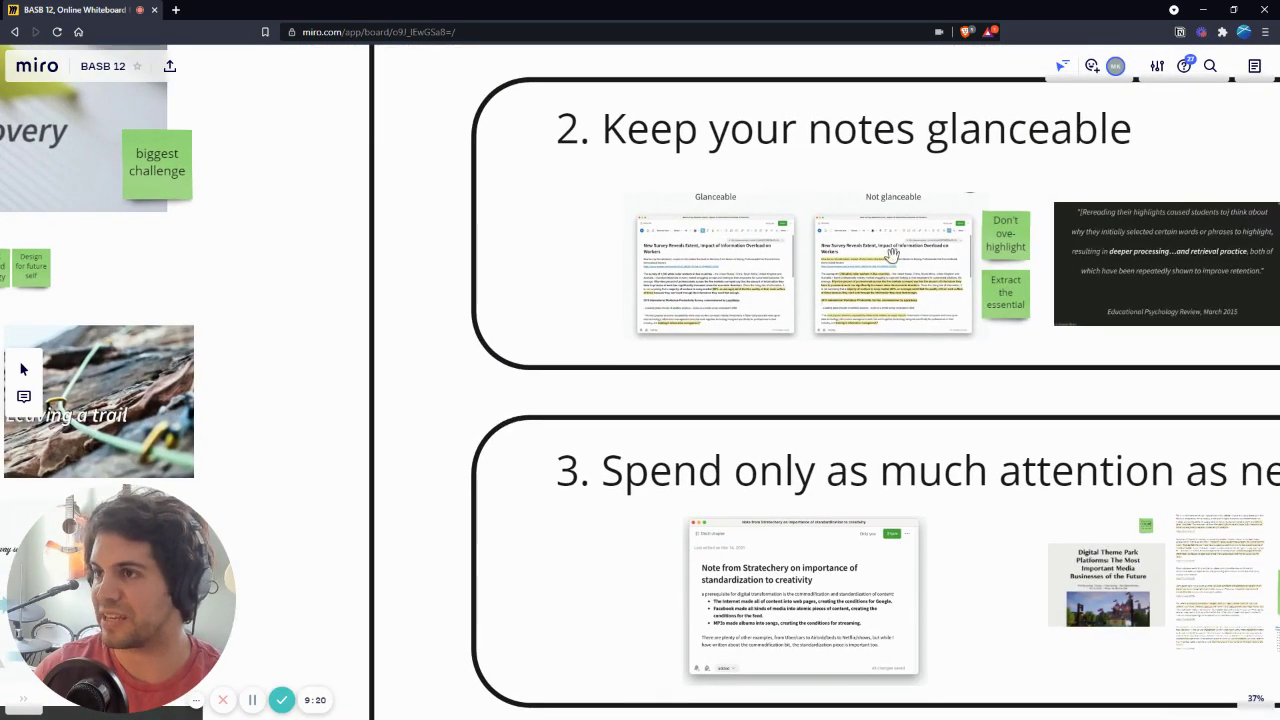
{"action": "scroll", "coordinate": [590, 510], "scroll_direction": "up", "scroll_amount": 3}
{"action": "scroll", "coordinate": [593, 510], "scroll_direction": "up", "scroll_amount": 4}
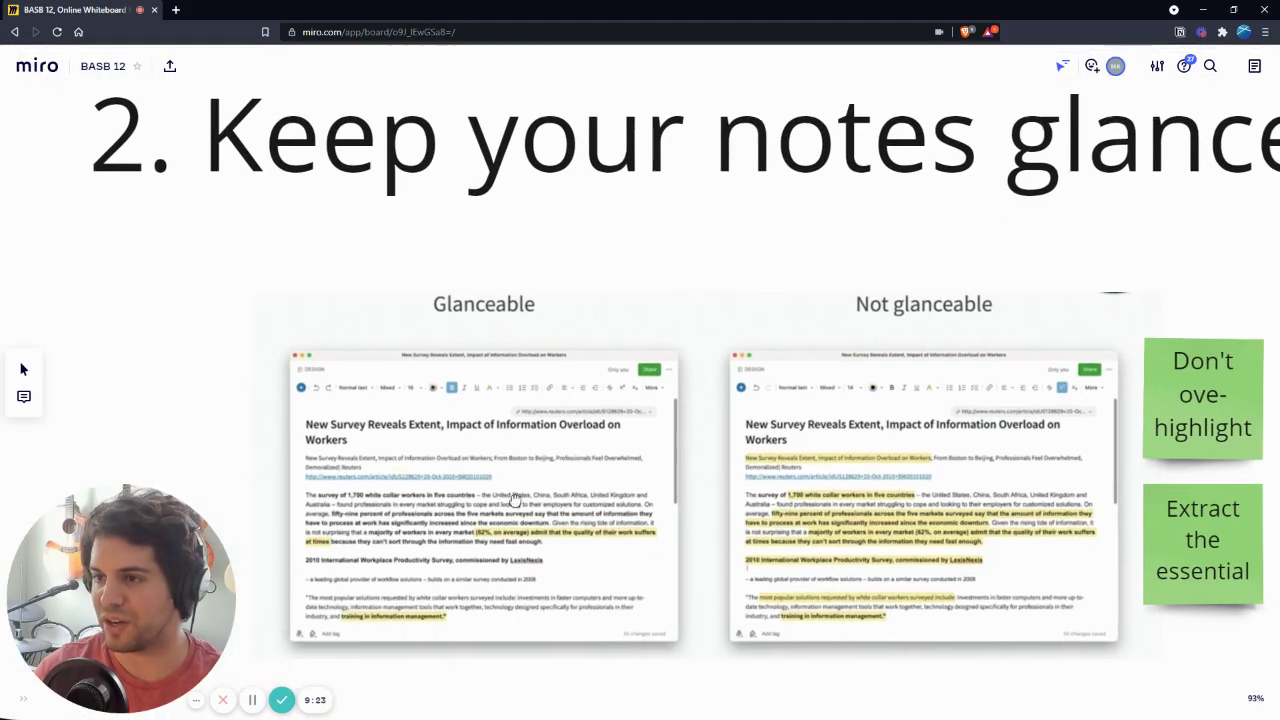
{"action": "scroll", "coordinate": [520, 483], "scroll_direction": "down", "scroll_amount": 1}
Step: Zoom out to about 5% to reveal Intermediate Packets and Divergence & Convergence around Progressive Summarization
{"action": "scroll", "coordinate": [520, 483], "scroll_direction": "down", "scroll_amount": 5}
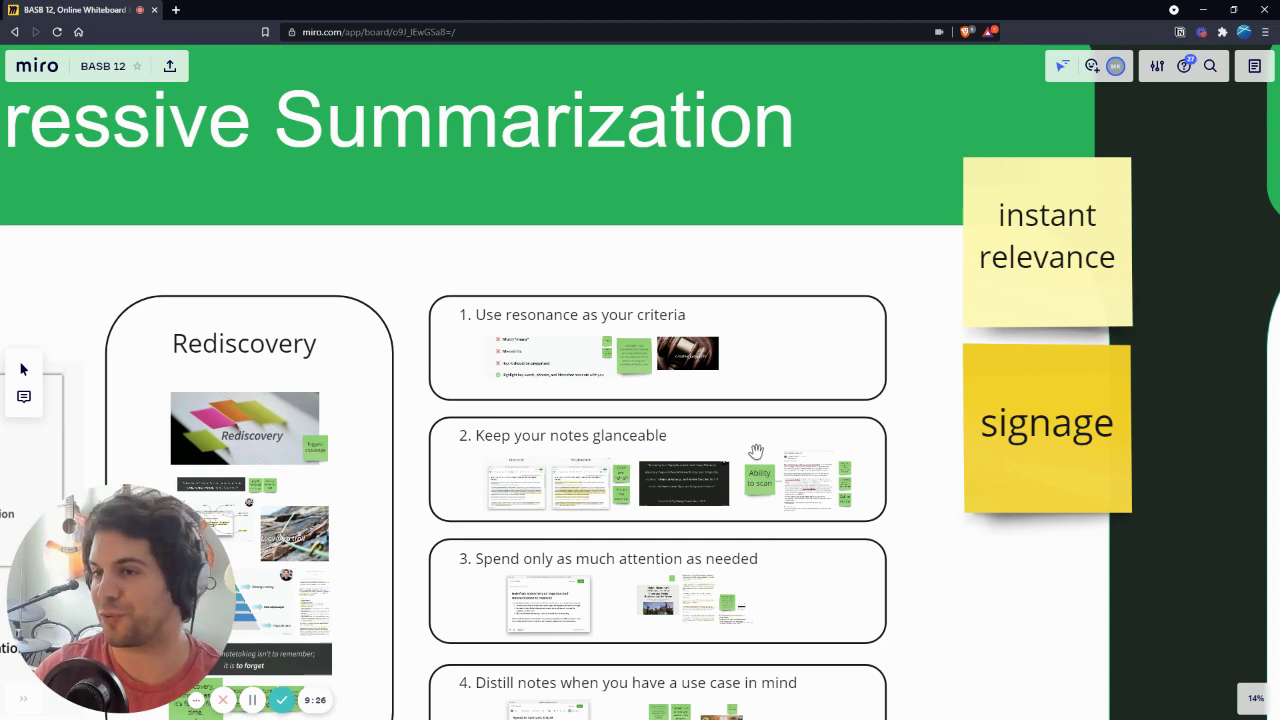
{"action": "scroll", "coordinate": [755, 453], "scroll_direction": "down", "scroll_amount": 2}
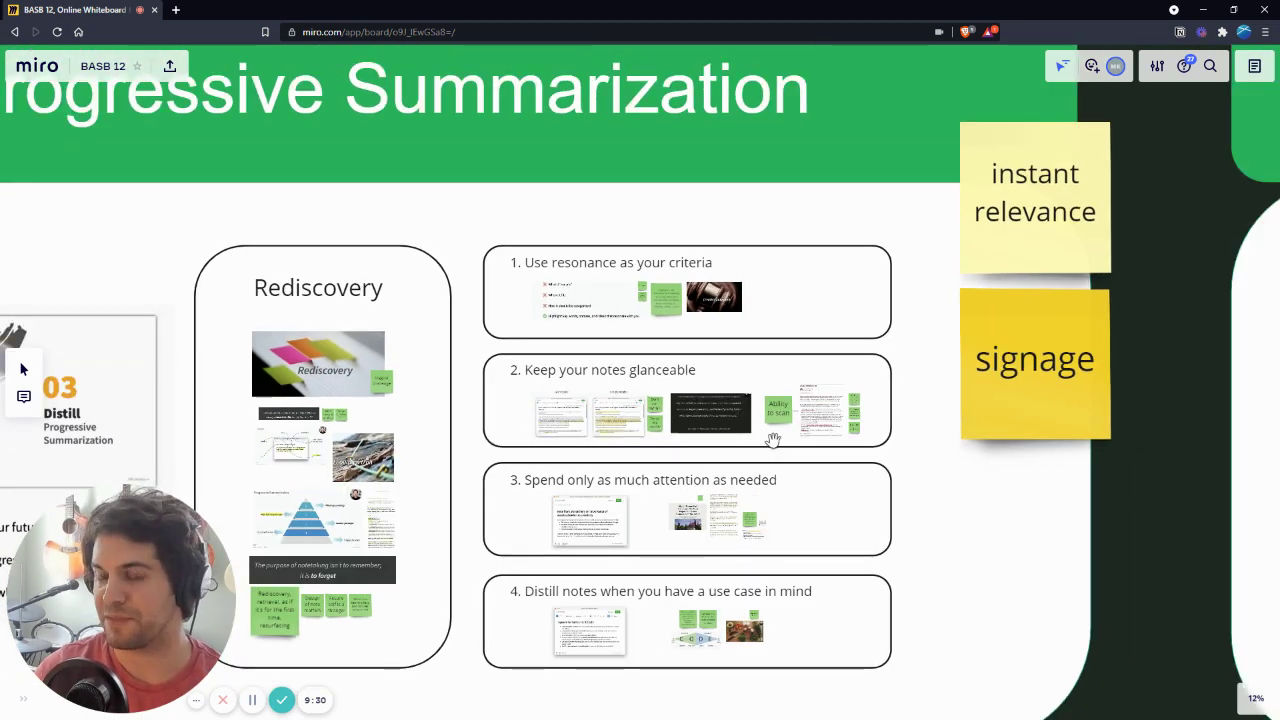
{"action": "scroll", "coordinate": [772, 432], "scroll_direction": "up", "scroll_amount": 2}
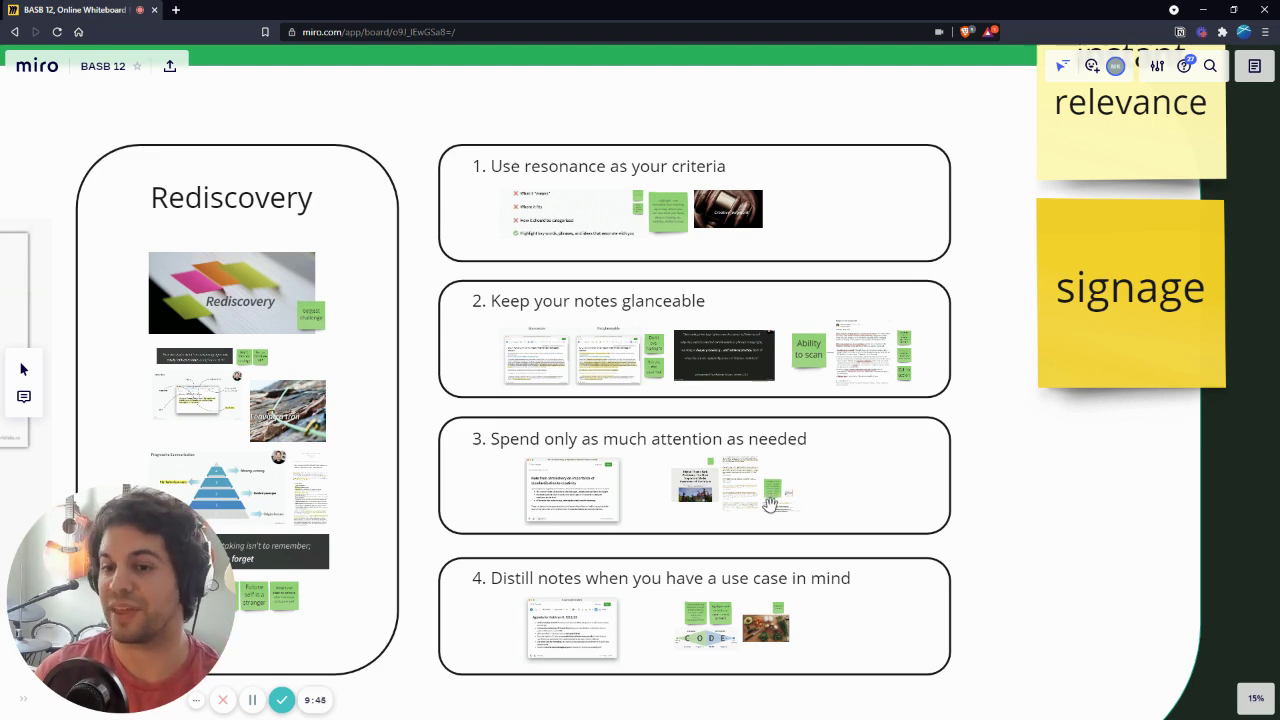
{"action": "scroll", "coordinate": [491, 417], "scroll_direction": "down", "scroll_amount": 2}
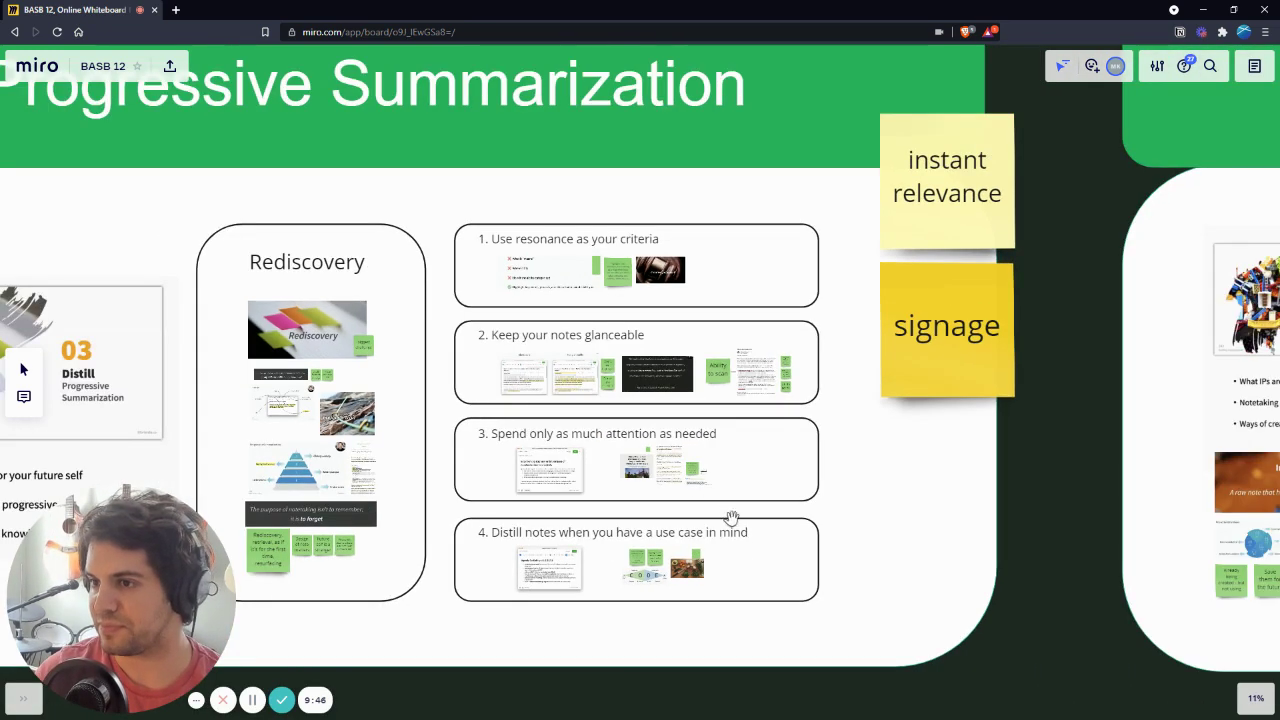
{"action": "scroll", "coordinate": [738, 530], "scroll_direction": "up", "scroll_amount": 3}
{"action": "scroll", "coordinate": [716, 545], "scroll_direction": "down", "scroll_amount": 3}
{"action": "scroll", "coordinate": [717, 545], "scroll_direction": "down", "scroll_amount": 1}
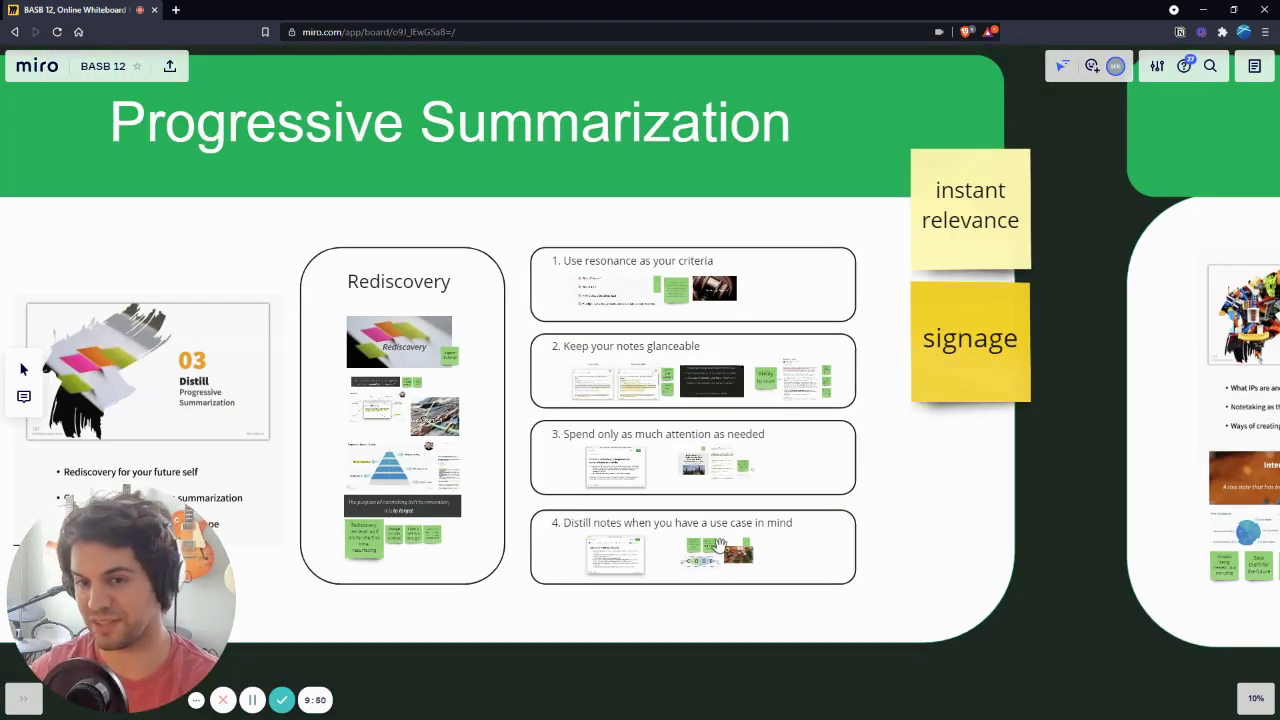
{"action": "scroll", "coordinate": [716, 540], "scroll_direction": "down", "scroll_amount": 4}
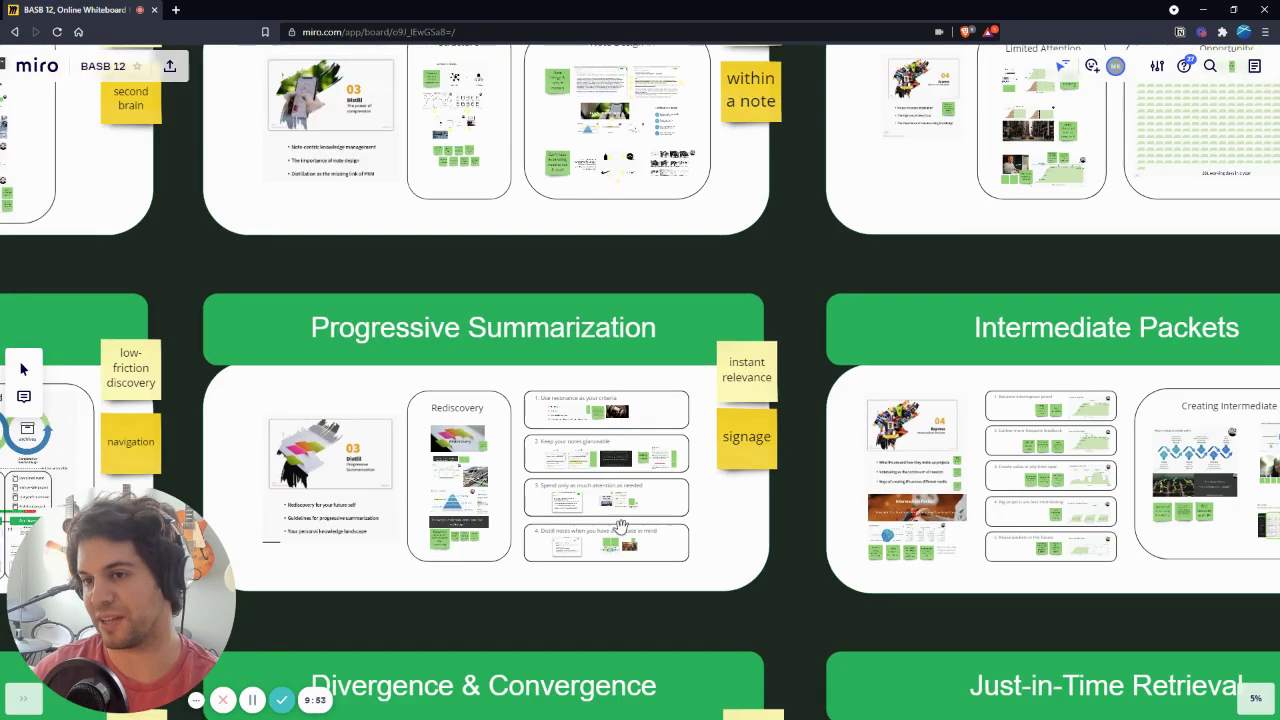
Step: Zoom and pan around the Intermediate Packets frame to inspect its contents
{"action": "scroll", "coordinate": [770, 483], "scroll_direction": "left", "scroll_amount": 3}
{"action": "scroll", "coordinate": [390, 445], "scroll_direction": "up", "scroll_amount": 4}
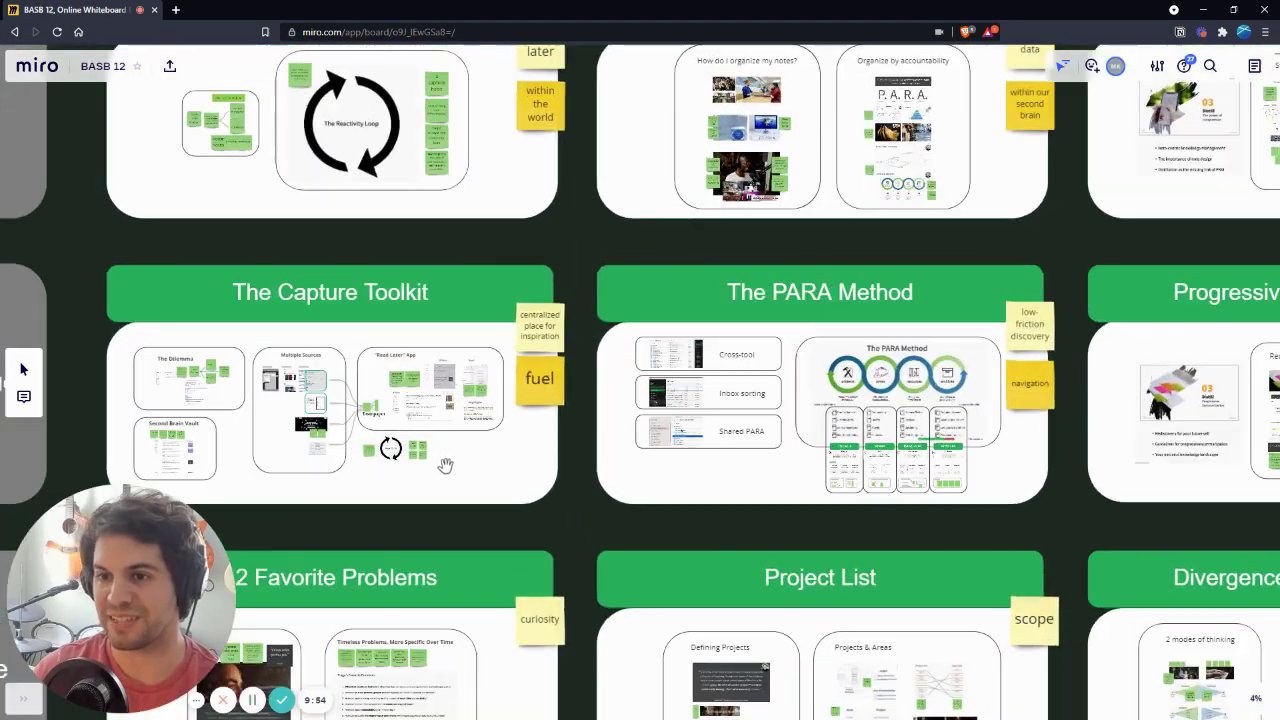
{"action": "scroll", "coordinate": [378, 452], "scroll_direction": "down", "scroll_amount": 5}
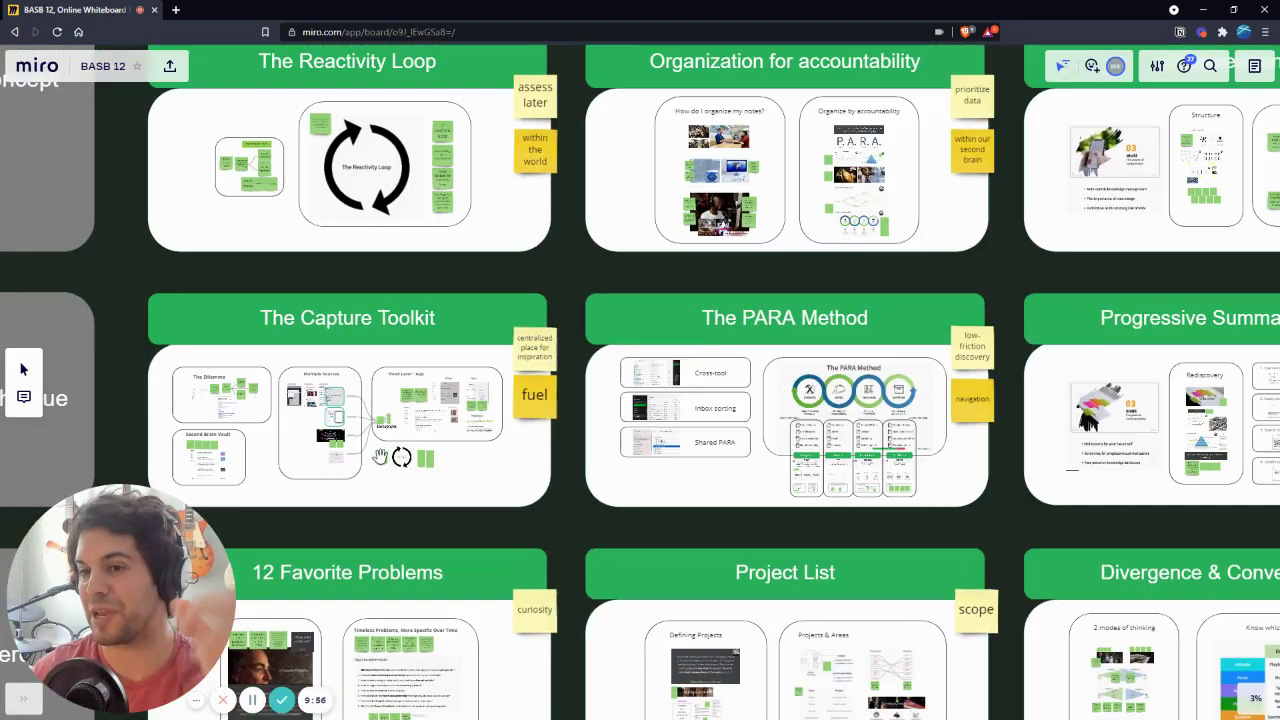
{"action": "scroll", "coordinate": [918, 414], "scroll_direction": "down", "scroll_amount": 1}
{"action": "scroll", "coordinate": [918, 414], "scroll_direction": "right", "scroll_amount": 1}
{"action": "scroll", "coordinate": [780, 412], "scroll_direction": "down", "scroll_amount": 2}
{"action": "scroll", "coordinate": [920, 410], "scroll_direction": "up", "scroll_amount": 4}
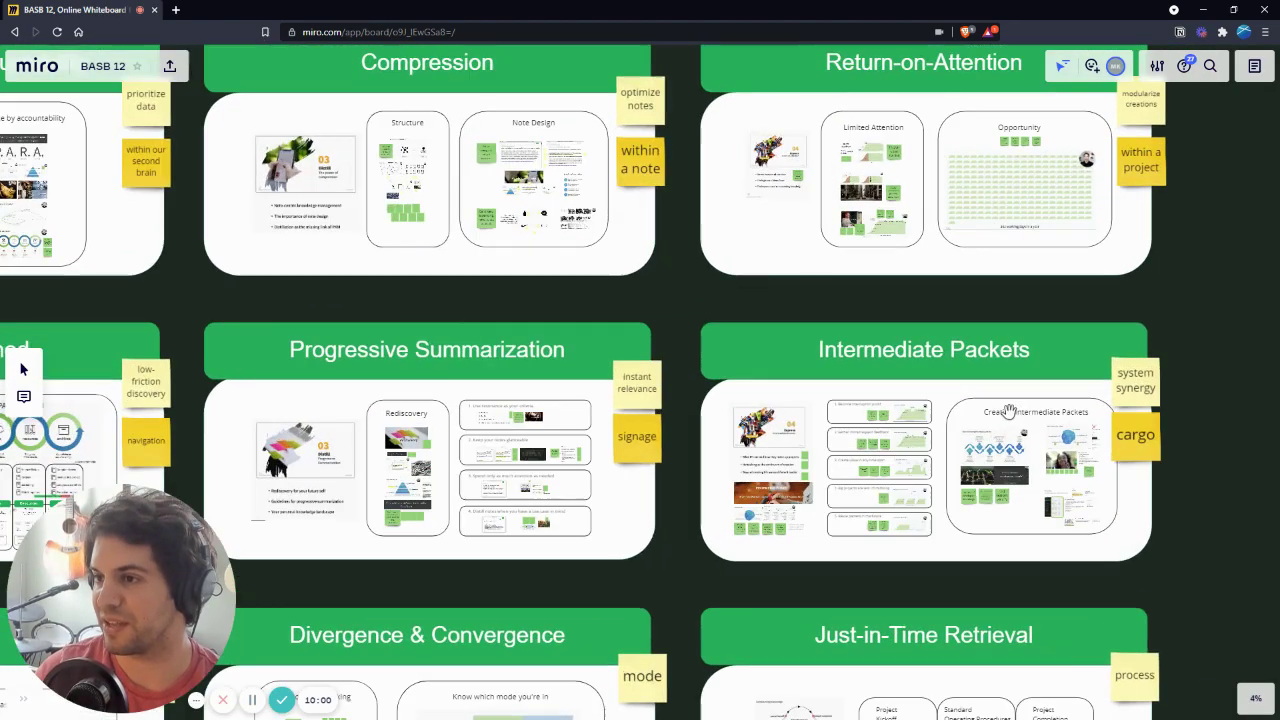
{"action": "scroll", "coordinate": [935, 470], "scroll_direction": "up", "scroll_amount": 3}
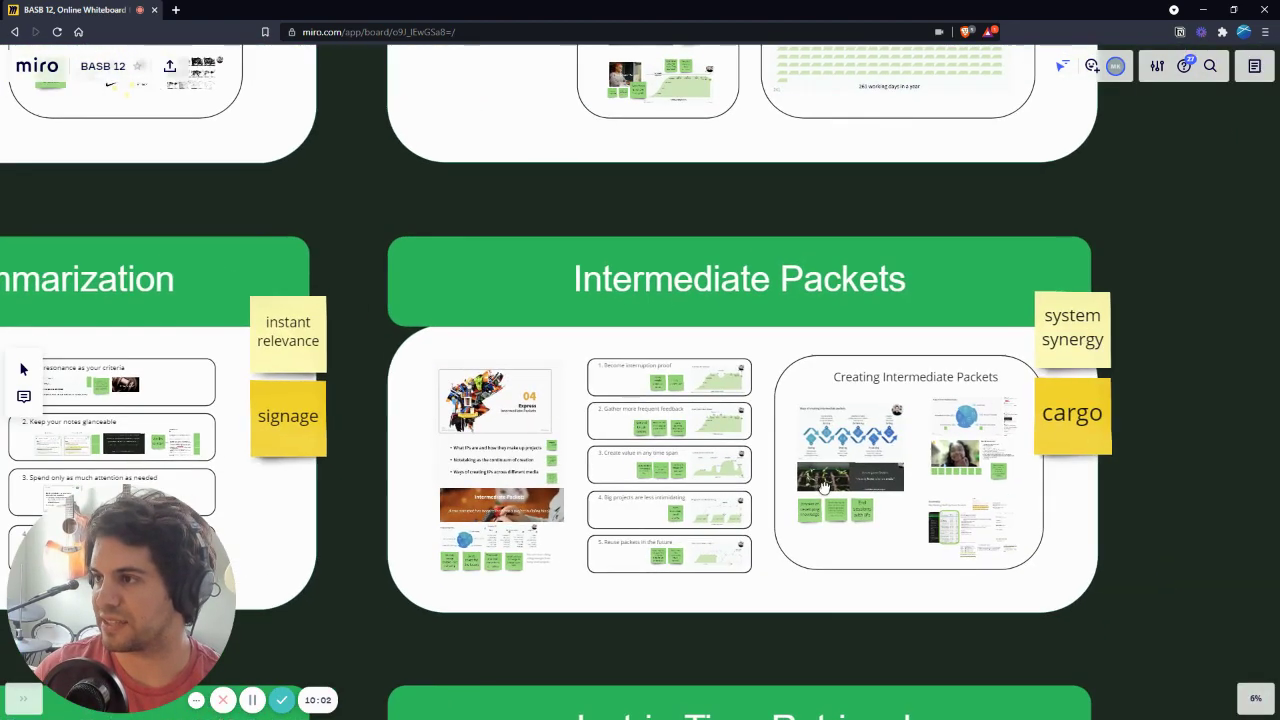
{"action": "scroll", "coordinate": [822, 487], "scroll_direction": "up", "scroll_amount": 2}
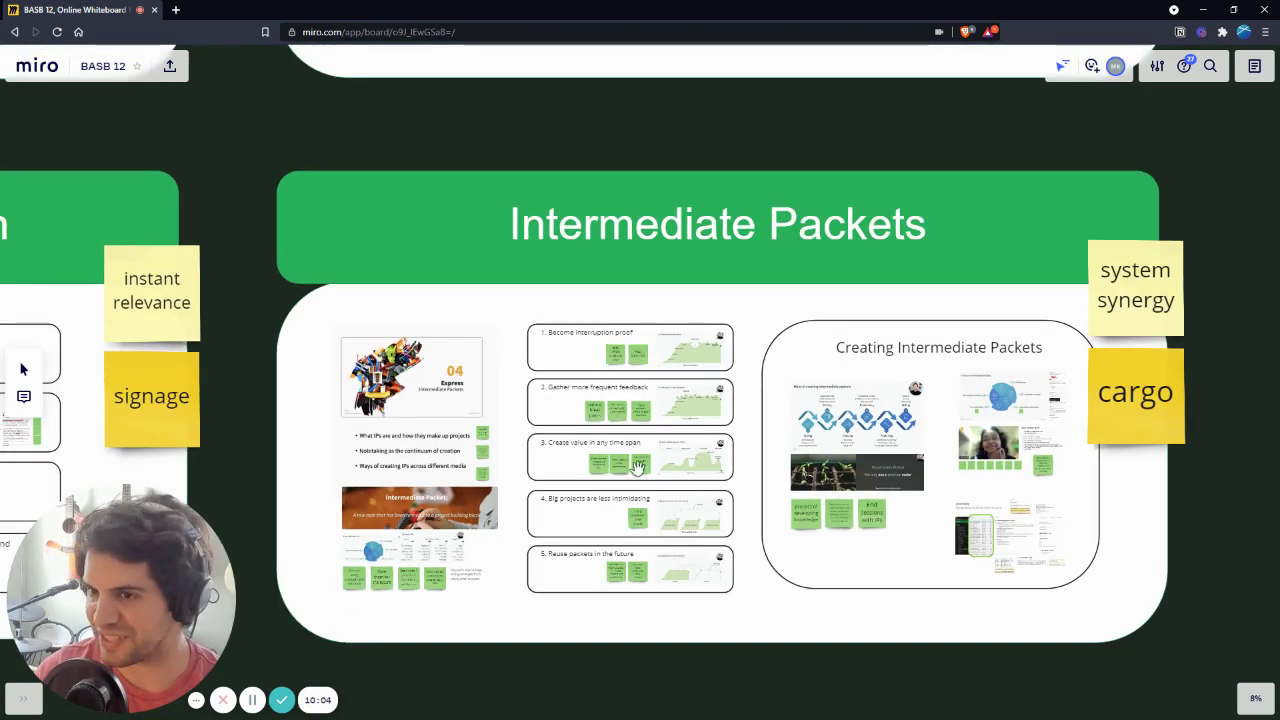
{"action": "scroll", "coordinate": [622, 467], "scroll_direction": "up", "scroll_amount": 1}
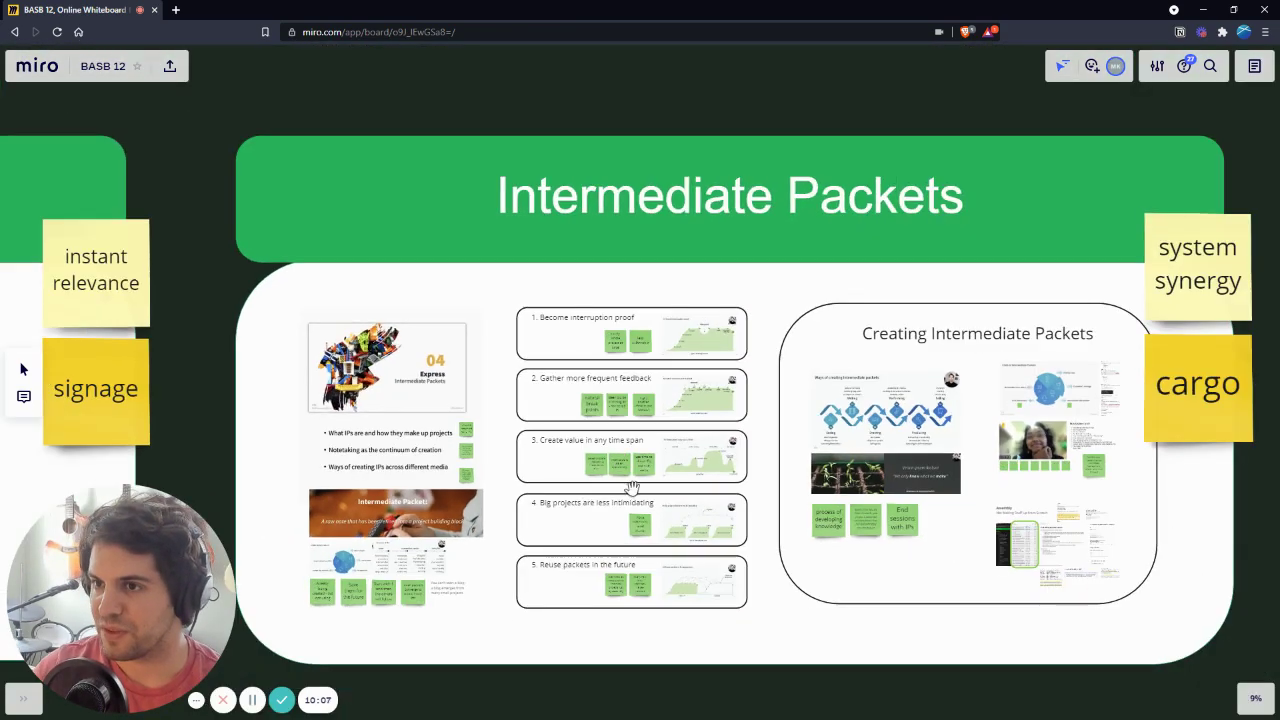
{"action": "scroll", "coordinate": [660, 500], "scroll_direction": "up", "scroll_amount": 1}
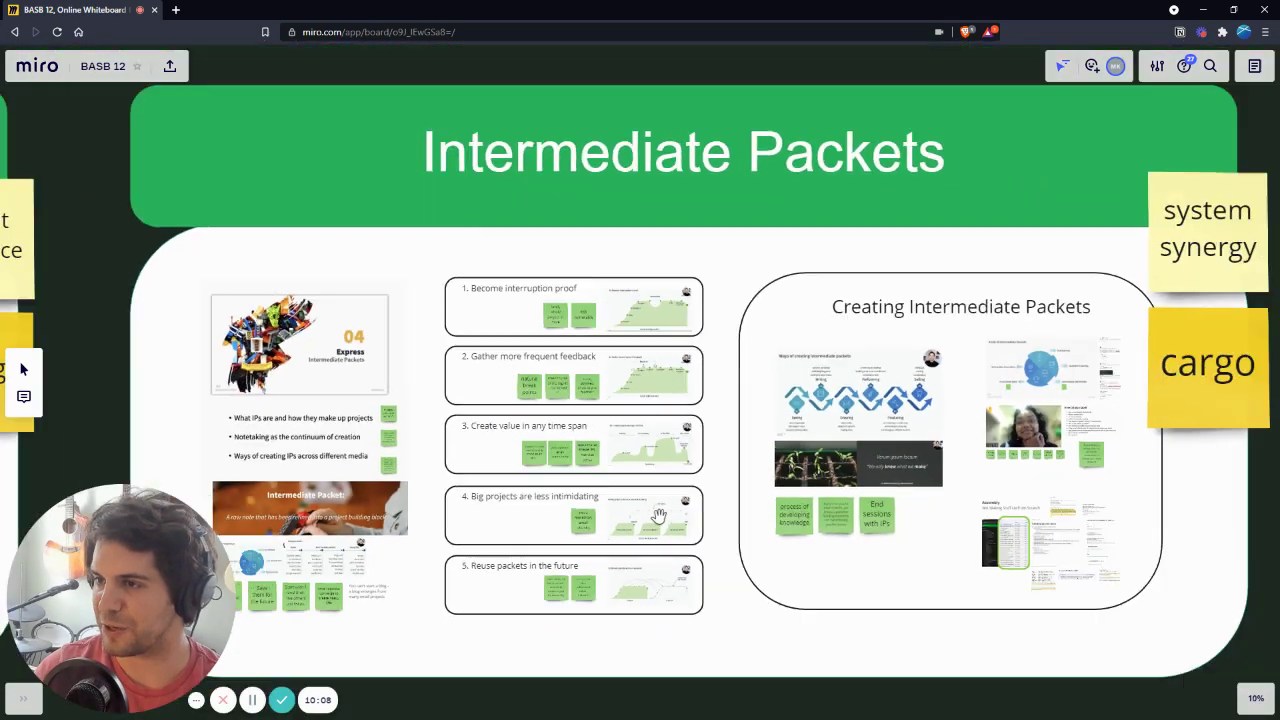
Step: Nudge Intermediate Packets right and zoom out until all twelve Curriculum cards show
{"action": "scroll", "coordinate": [660, 515], "scroll_direction": "down", "scroll_amount": 2}
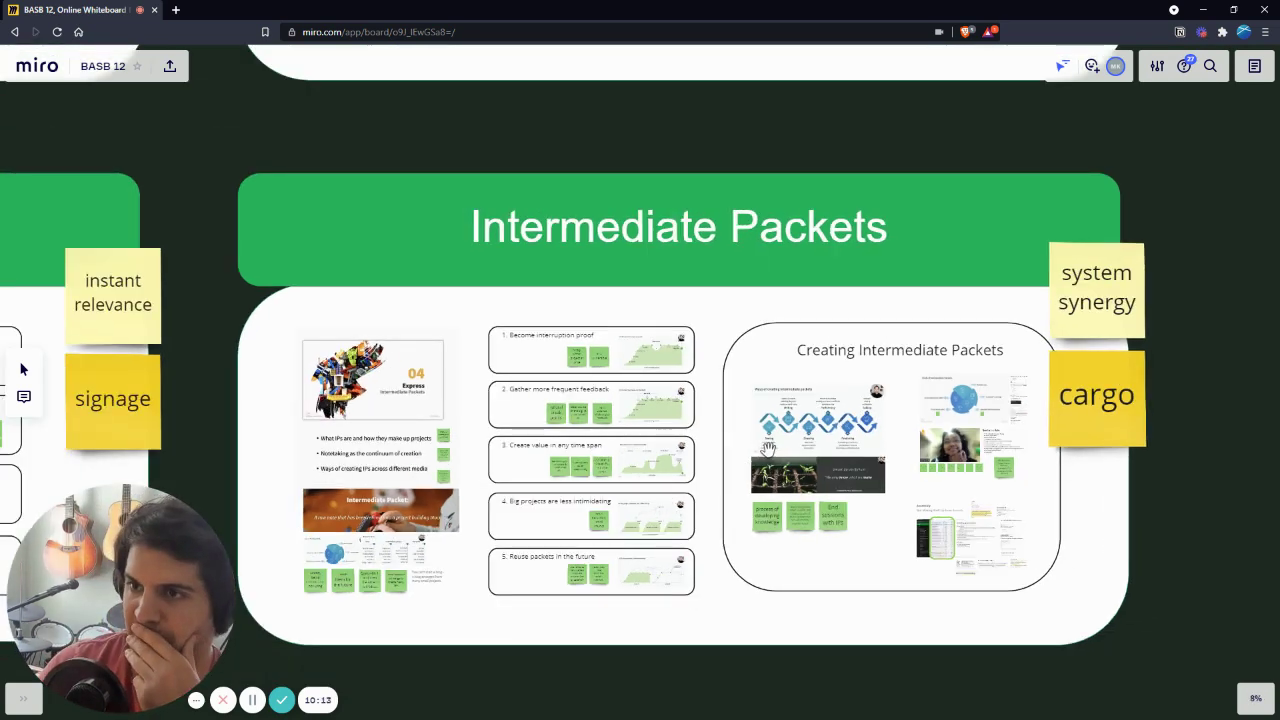
{"action": "scroll", "coordinate": [600, 370], "scroll_direction": "up", "scroll_amount": 2}
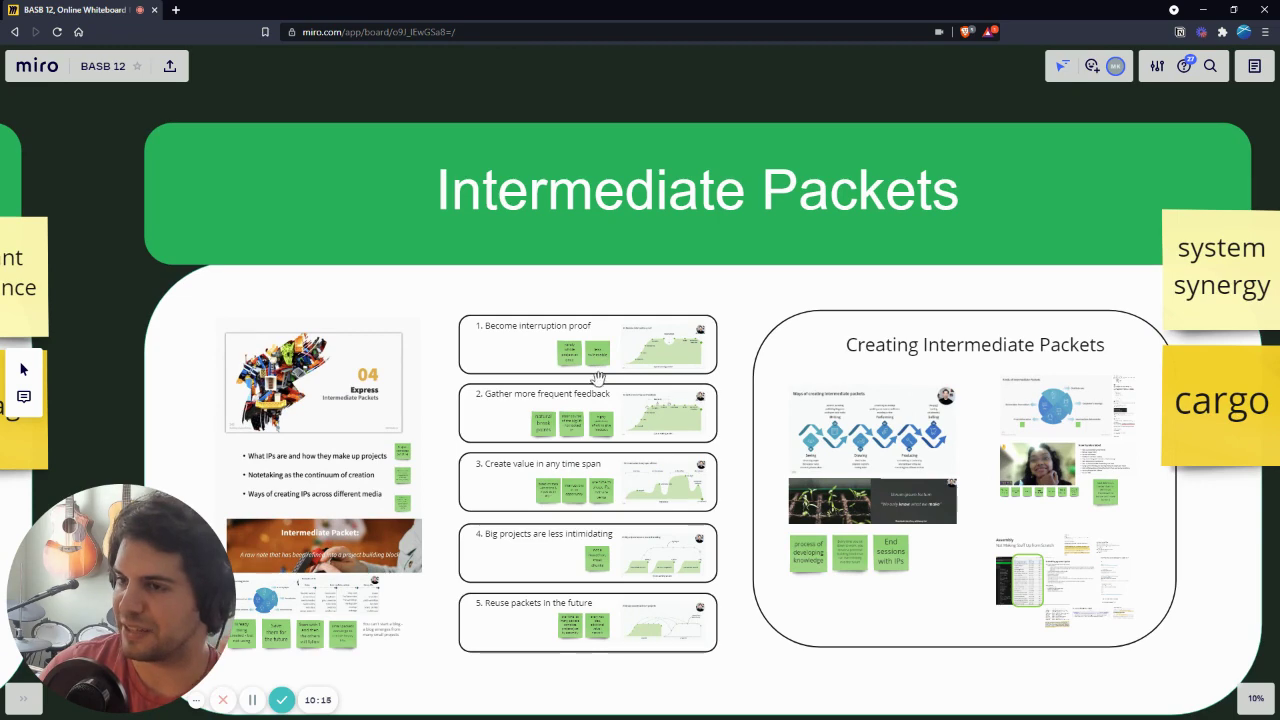
{"action": "scroll", "coordinate": [602, 385], "scroll_direction": "down", "scroll_amount": 2}
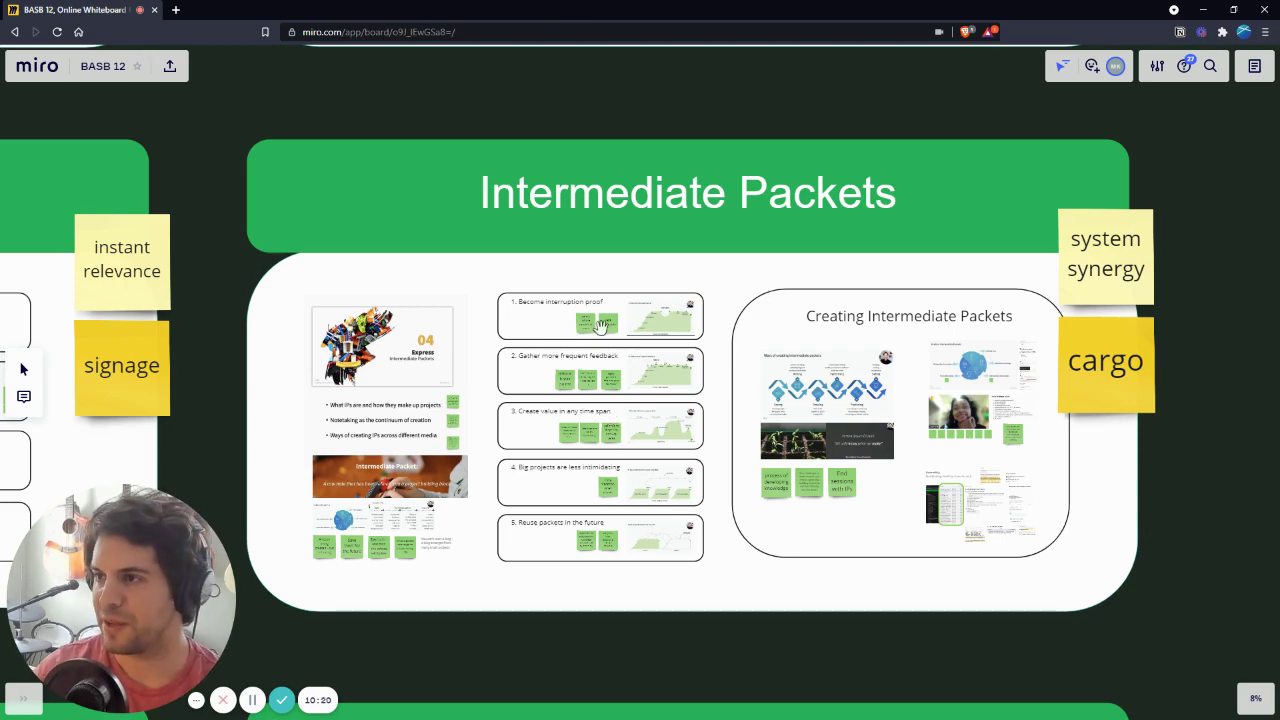
{"action": "scroll", "coordinate": [748, 350], "scroll_direction": "up", "scroll_amount": 2}
{"action": "scroll", "coordinate": [872, 409], "scroll_direction": "up", "scroll_amount": 2}
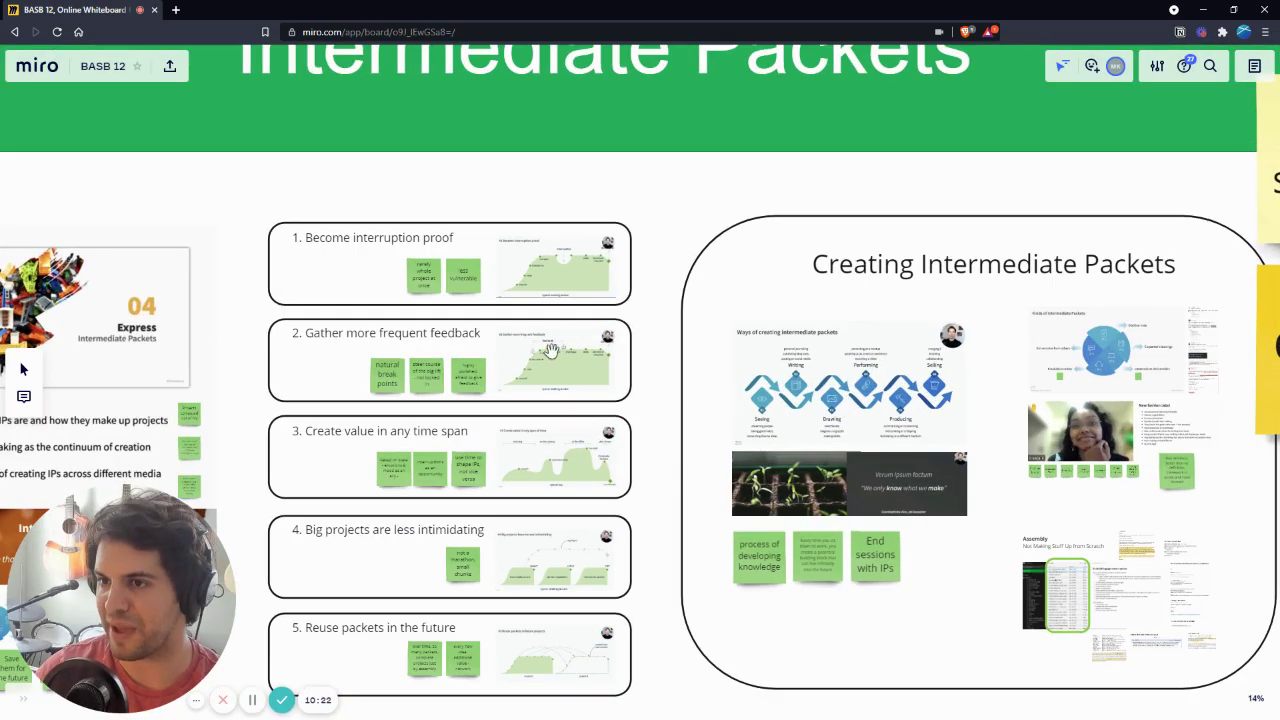
{"action": "scroll", "coordinate": [550, 348], "scroll_direction": "up", "scroll_amount": 10}
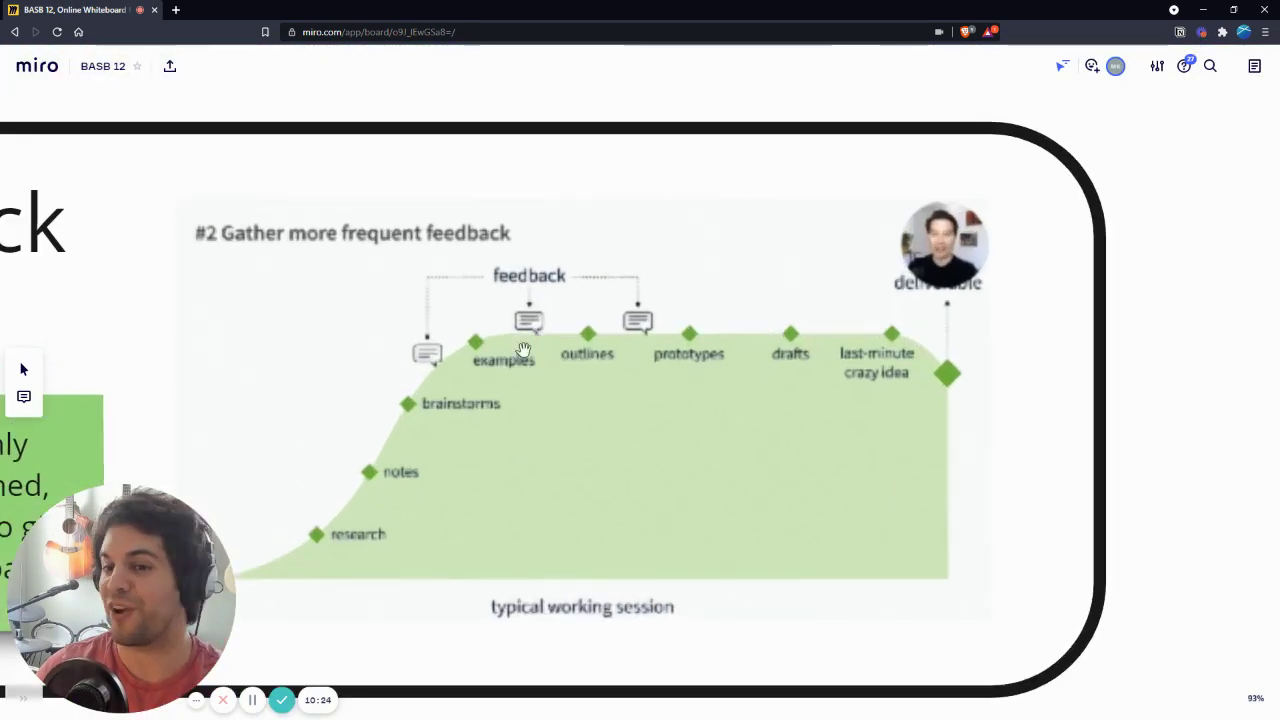
{"action": "scroll", "coordinate": [522, 348], "scroll_direction": "down", "scroll_amount": 10}
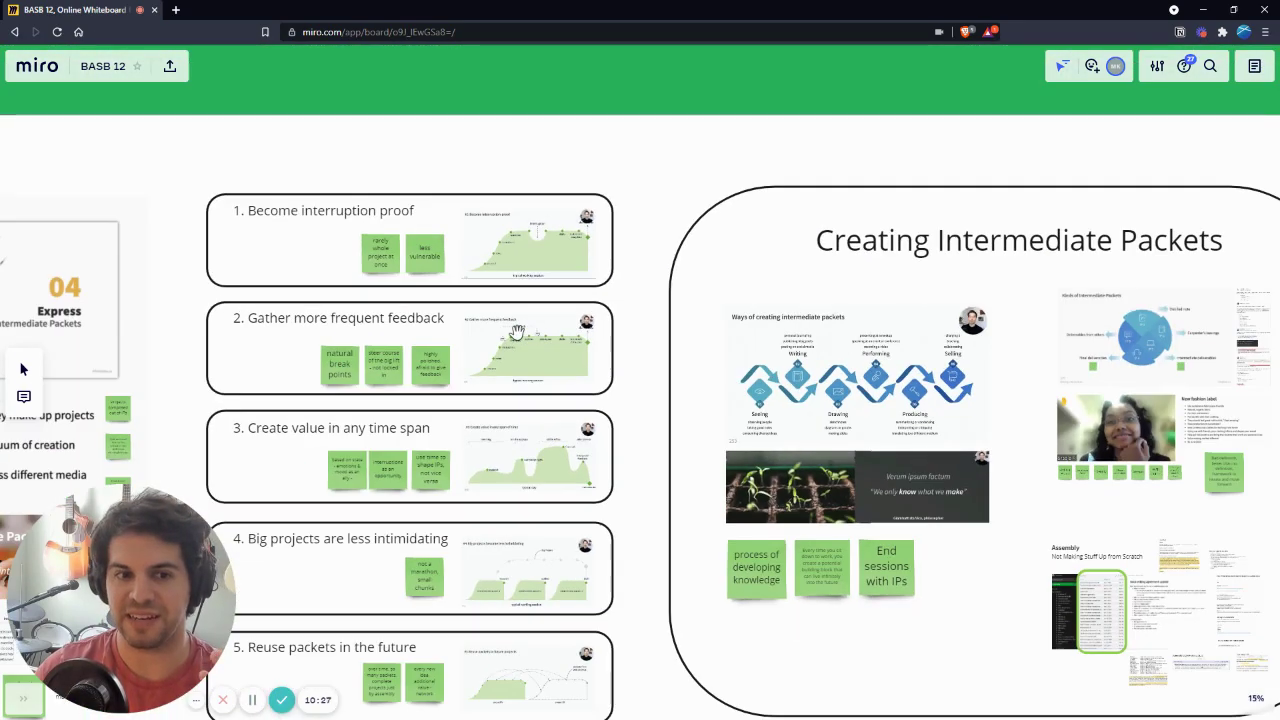
{"action": "scroll", "coordinate": [523, 330], "scroll_direction": "down", "scroll_amount": 2}
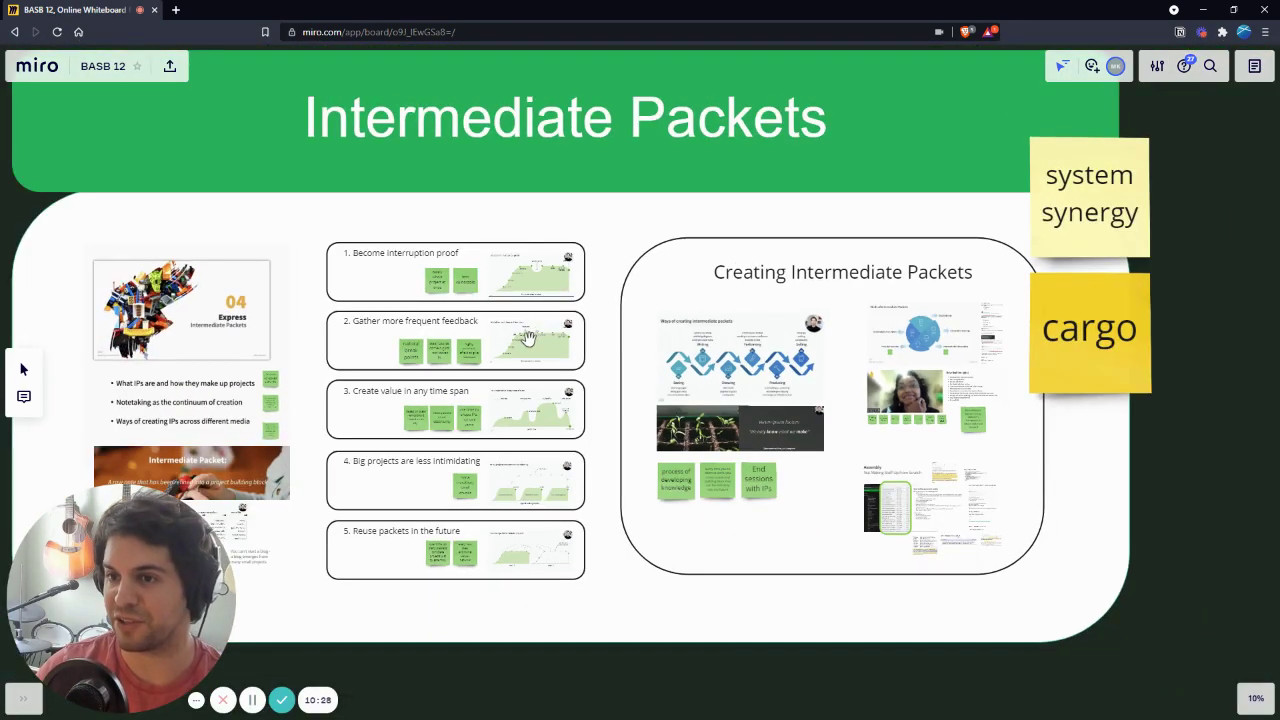
{"action": "left_click_drag", "start_coordinate": [532, 338], "coordinate": [541, 336]}
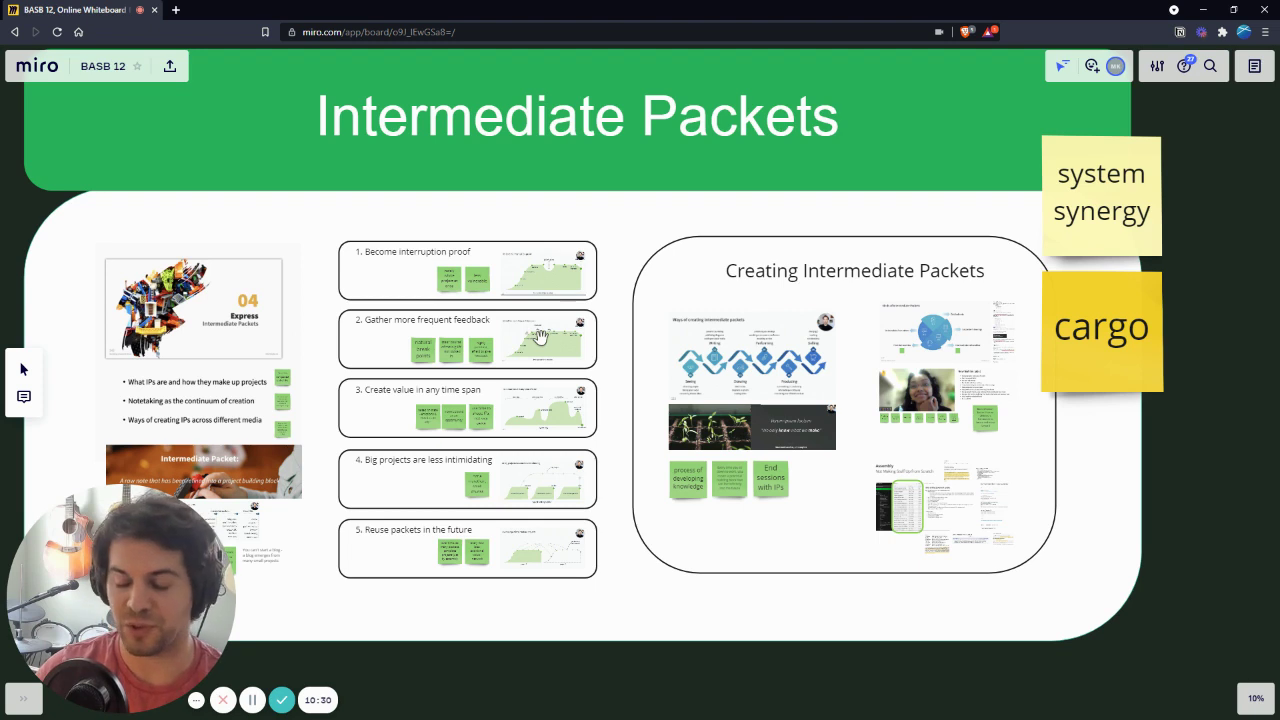
{"action": "scroll", "coordinate": [536, 338], "scroll_direction": "down", "scroll_amount": 2}
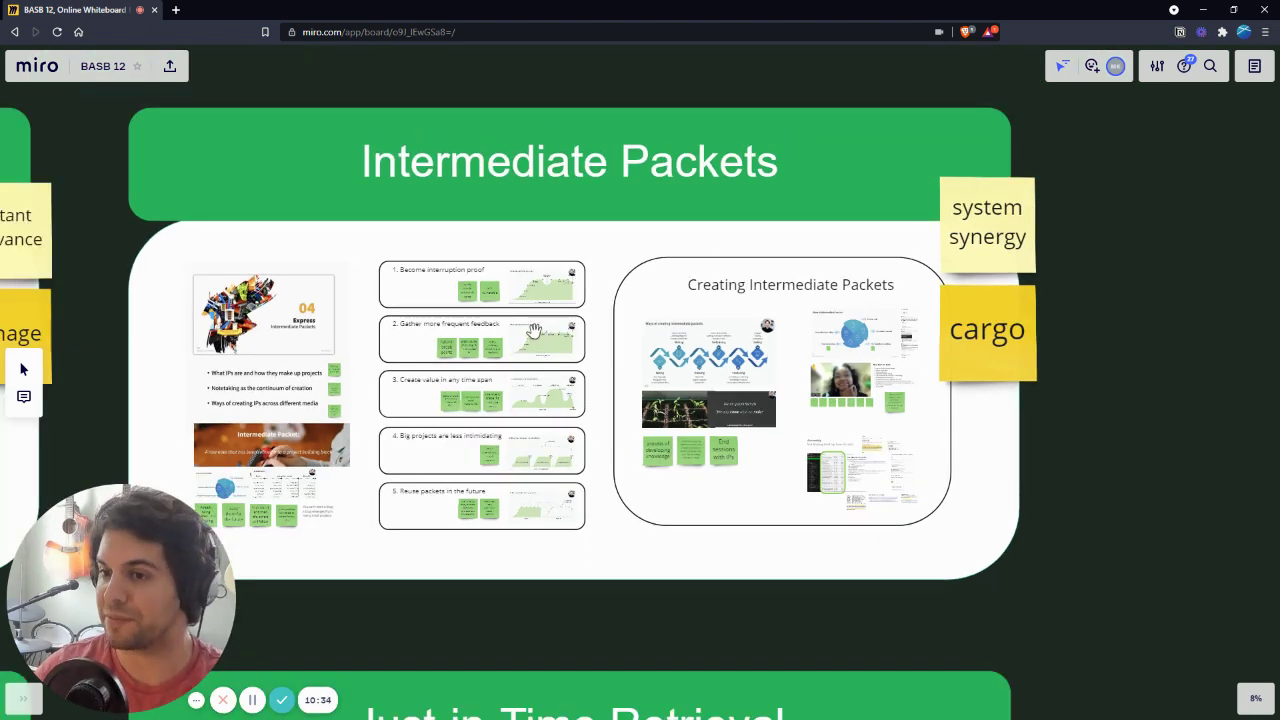
{"action": "scroll", "coordinate": [540, 326], "scroll_direction": "down", "scroll_amount": 5}
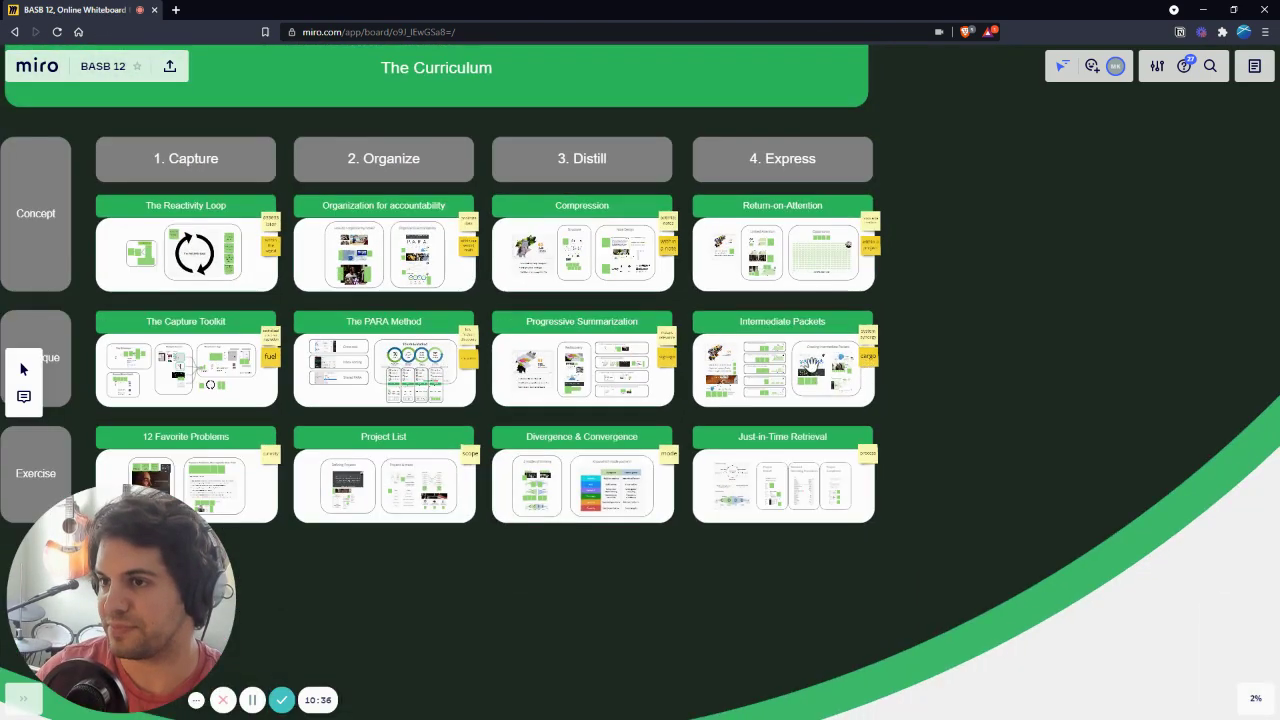
Step: Zoom in and out across the Curriculum grid's Exercise row
{"action": "scroll", "coordinate": [972, 314], "scroll_direction": "down", "scroll_amount": 2}
{"action": "scroll", "coordinate": [440, 376], "scroll_direction": "up", "scroll_amount": 2}
{"action": "scroll", "coordinate": [425, 398], "scroll_direction": "up", "scroll_amount": 2}
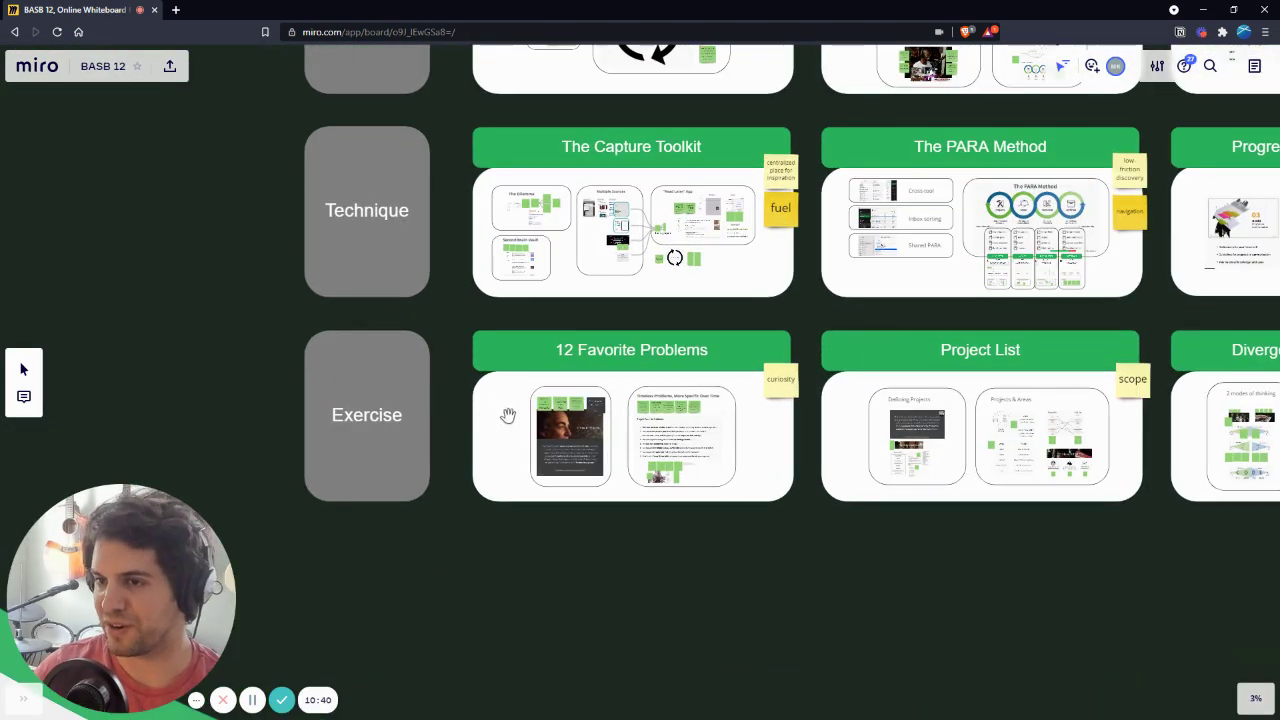
{"action": "scroll", "coordinate": [718, 382], "scroll_direction": "up", "scroll_amount": 1}
{"action": "scroll", "coordinate": [549, 422], "scroll_direction": "down", "scroll_amount": 2}
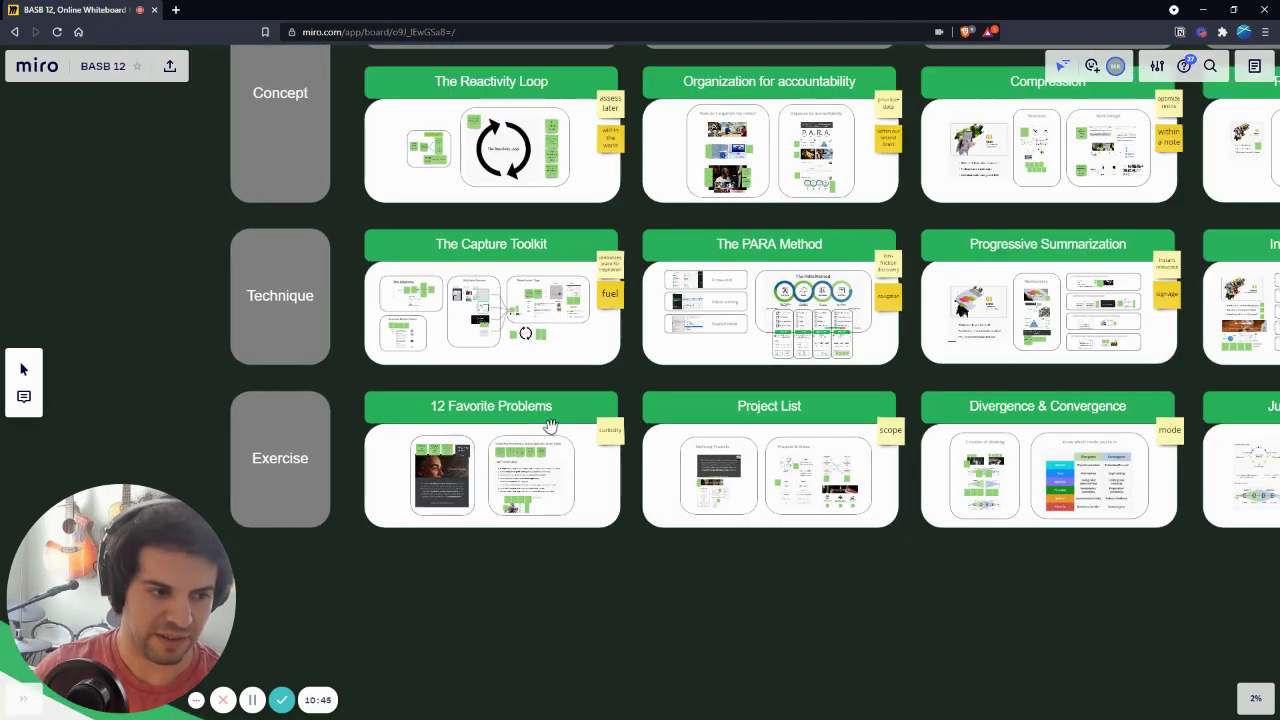
{"action": "scroll", "coordinate": [550, 425], "scroll_direction": "up", "scroll_amount": 2}
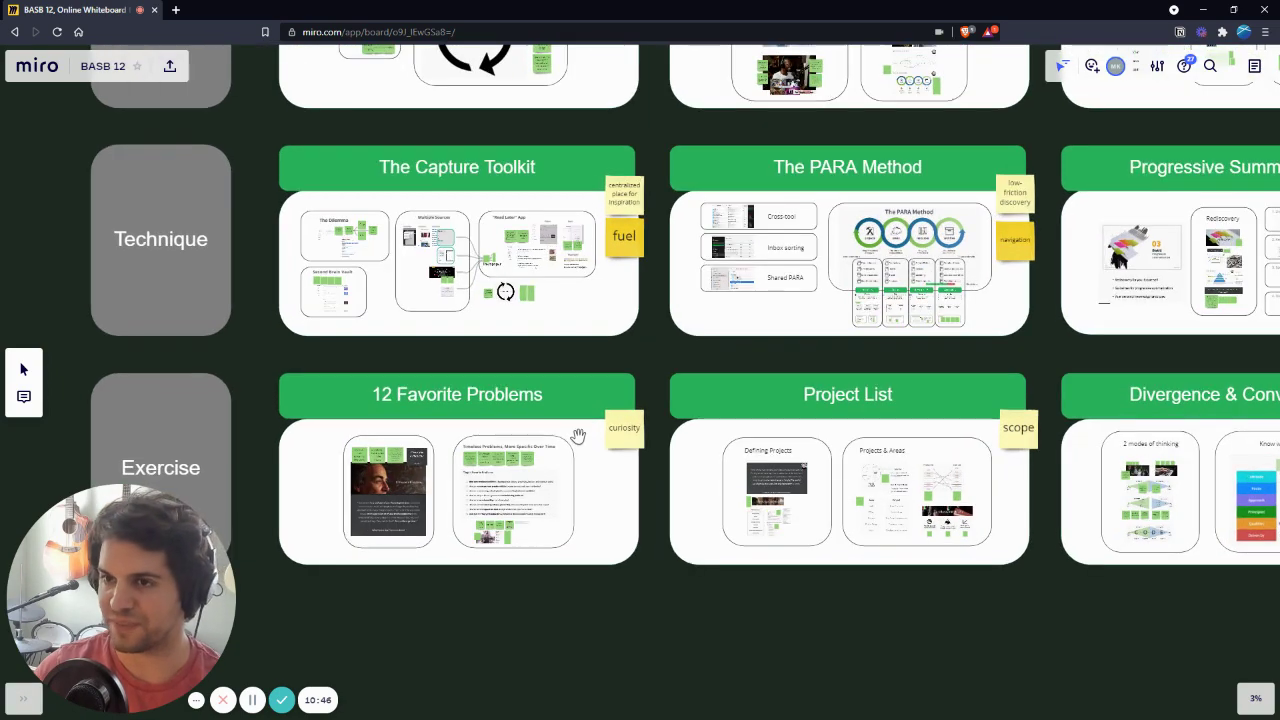
{"action": "scroll", "coordinate": [570, 438], "scroll_direction": "up", "scroll_amount": 1}
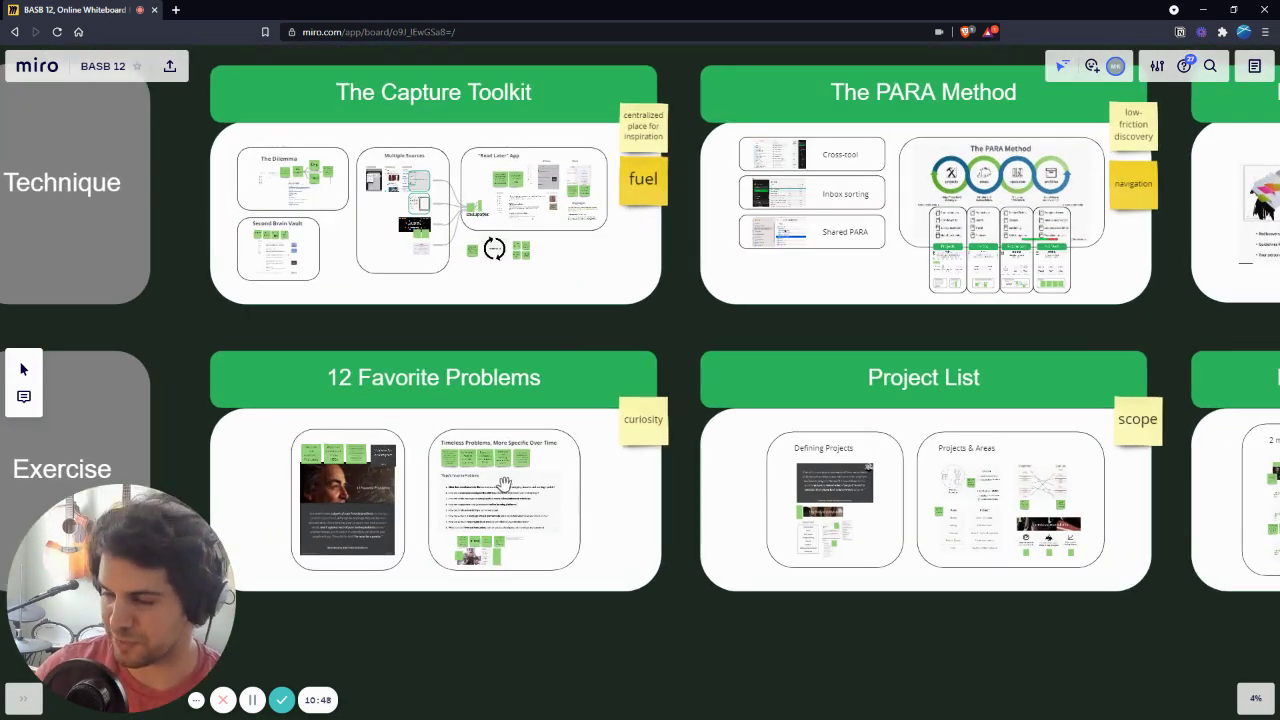
{"action": "scroll", "coordinate": [510, 480], "scroll_direction": "down", "scroll_amount": 2}
{"action": "scroll", "coordinate": [503, 474], "scroll_direction": "up", "scroll_amount": 1}
{"action": "scroll", "coordinate": [460, 330], "scroll_direction": "down", "scroll_amount": 2}
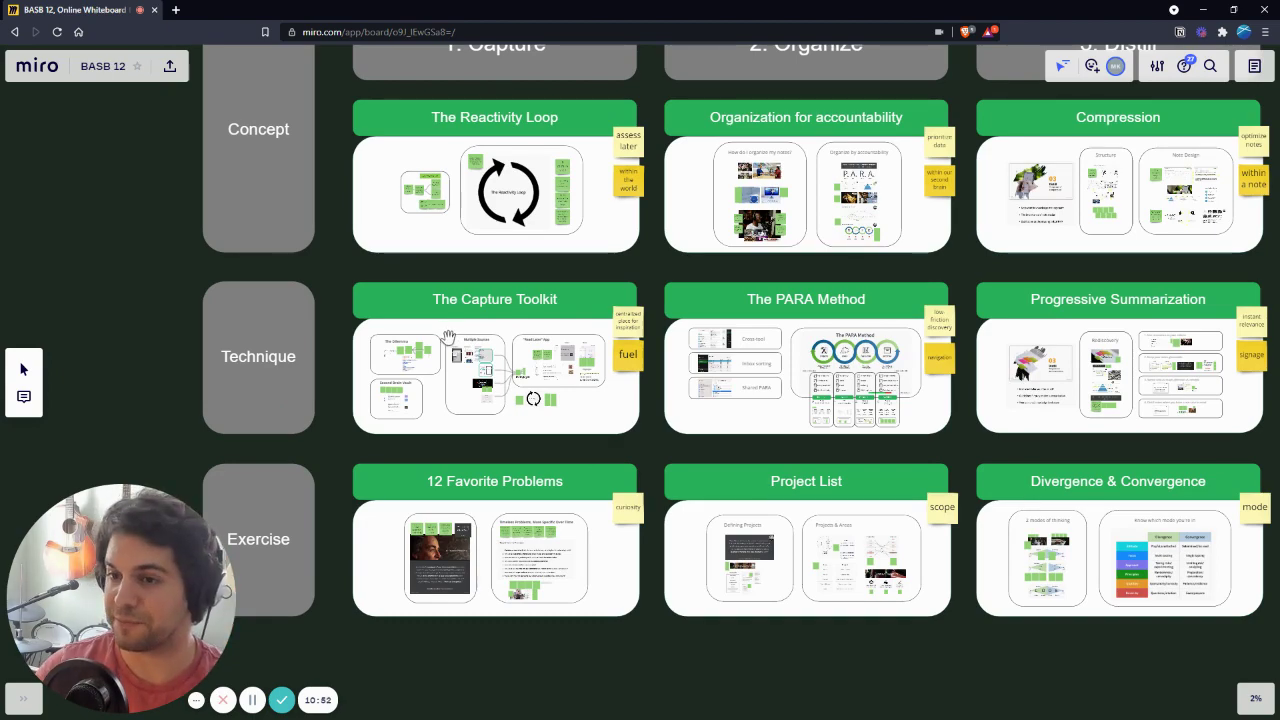
{"action": "scroll", "coordinate": [480, 330], "scroll_direction": "up", "scroll_amount": 2}
{"action": "scroll", "coordinate": [505, 322], "scroll_direction": "down", "scroll_amount": 1}
{"action": "scroll", "coordinate": [526, 332], "scroll_direction": "down", "scroll_amount": 1}
{"action": "scroll", "coordinate": [568, 488], "scroll_direction": "up", "scroll_amount": 3}
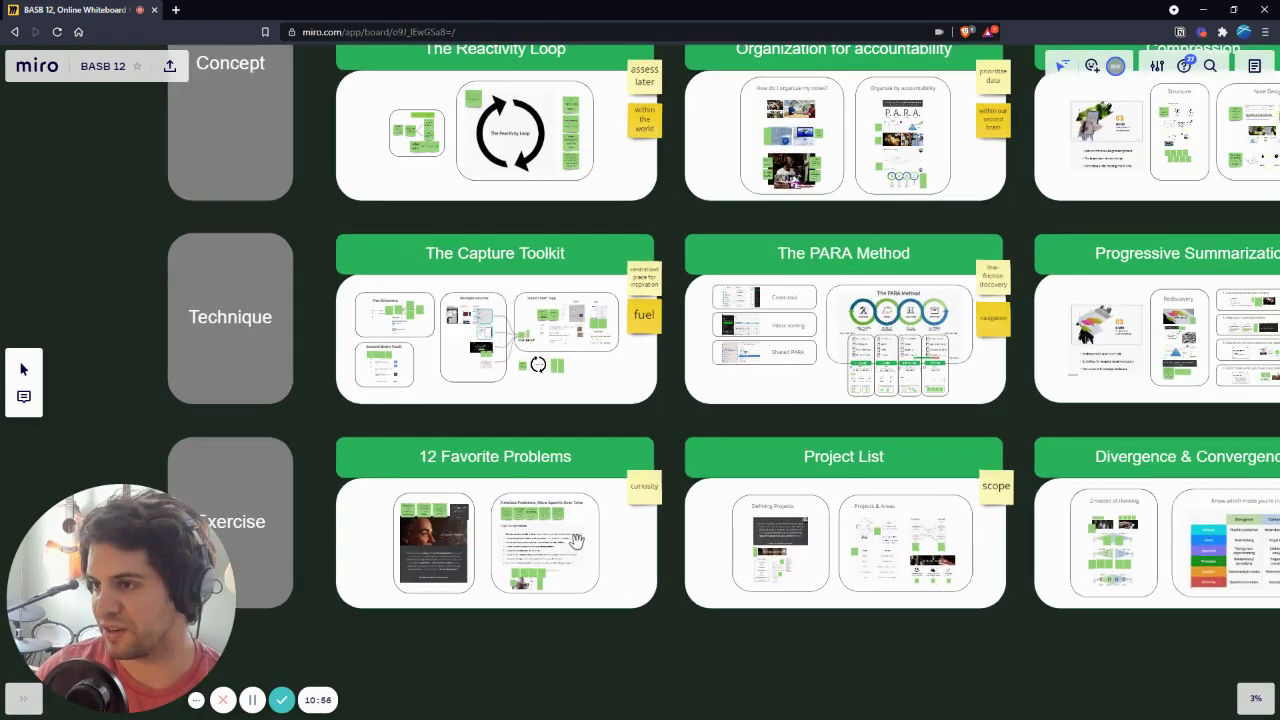
{"action": "scroll", "coordinate": [622, 400], "scroll_direction": "up", "scroll_amount": 3}
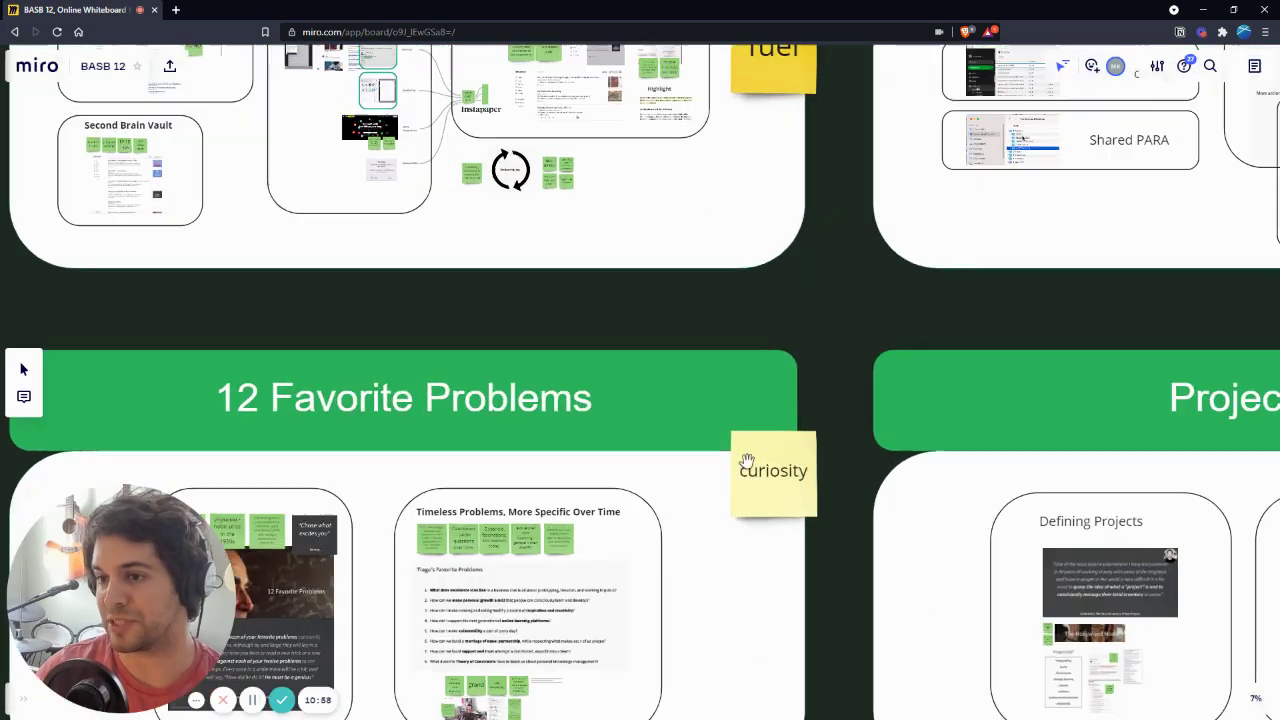
Step: Pan right to Just-in-Time Retrieval, then back toward 12 Favorite Problems and Project List
{"action": "scroll", "coordinate": [737, 457], "scroll_direction": "right", "scroll_amount": 5}
{"action": "scroll", "coordinate": [600, 365], "scroll_direction": "right", "scroll_amount": 3}
{"action": "scroll", "coordinate": [608, 340], "scroll_direction": "down", "scroll_amount": 2}
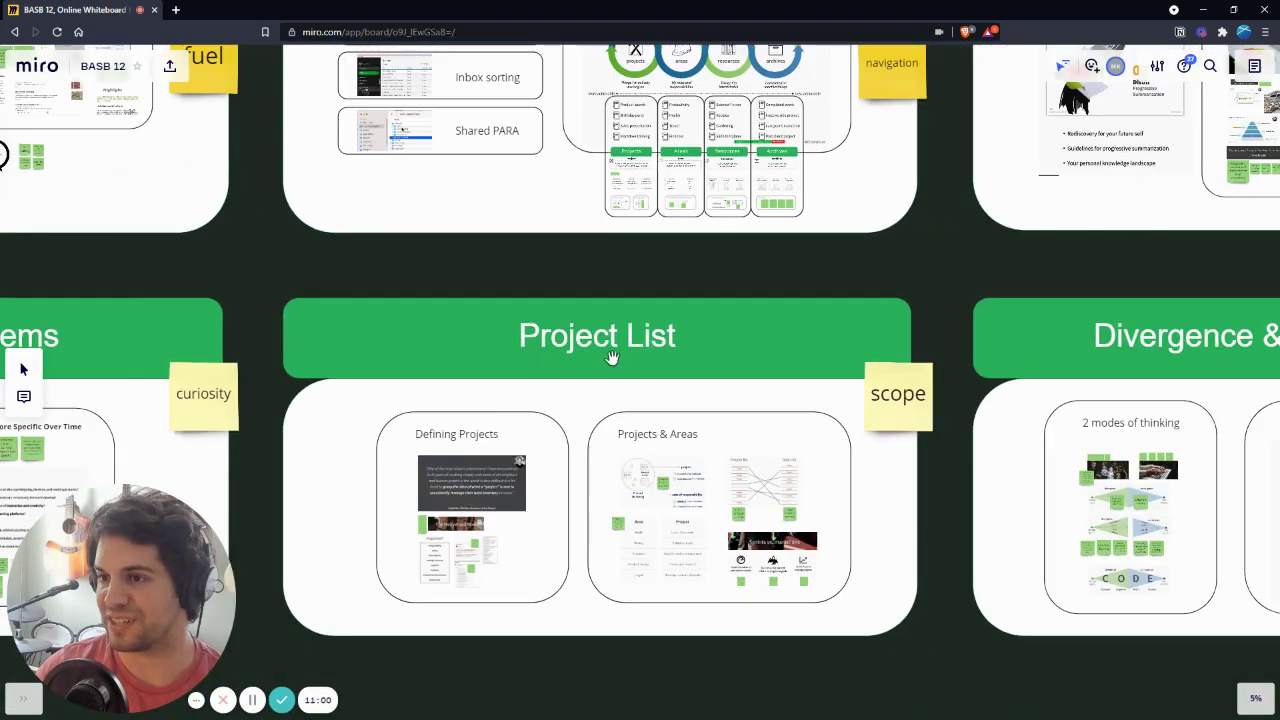
{"action": "scroll", "coordinate": [612, 356], "scroll_direction": "right", "scroll_amount": 4}
{"action": "scroll", "coordinate": [615, 354], "scroll_direction": "right", "scroll_amount": 5}
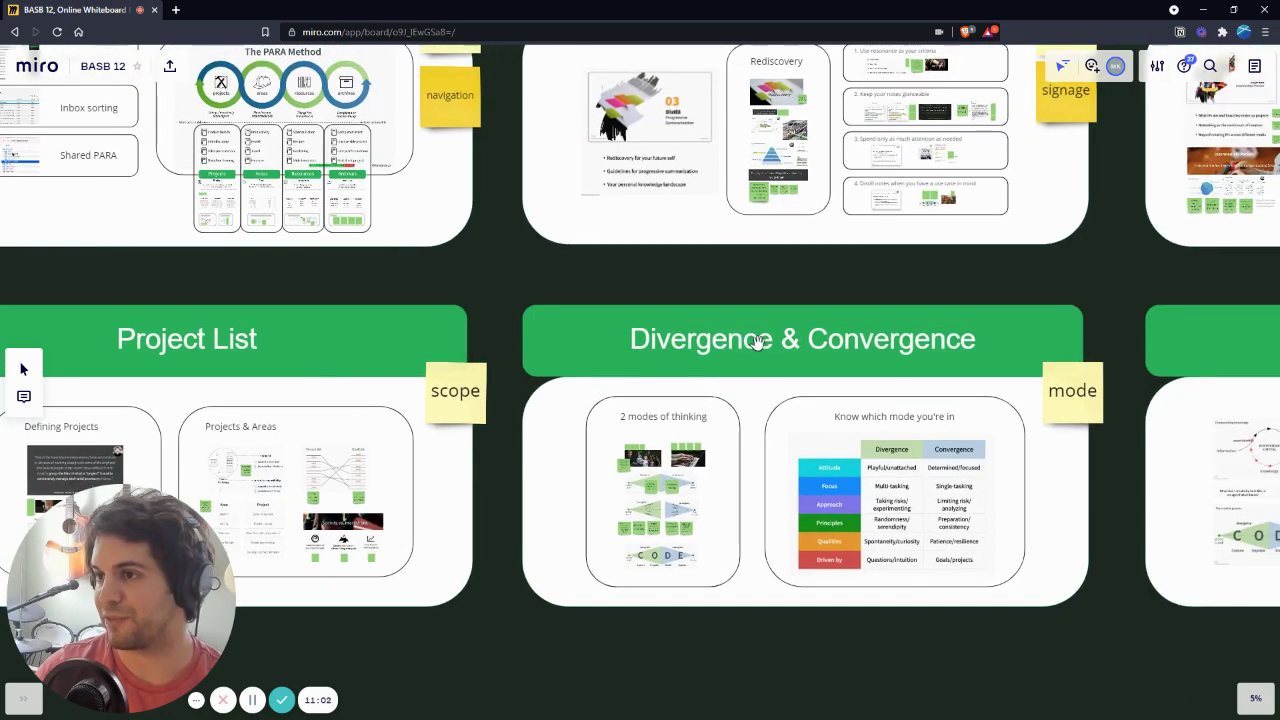
{"action": "scroll", "coordinate": [790, 370], "scroll_direction": "right", "scroll_amount": 5}
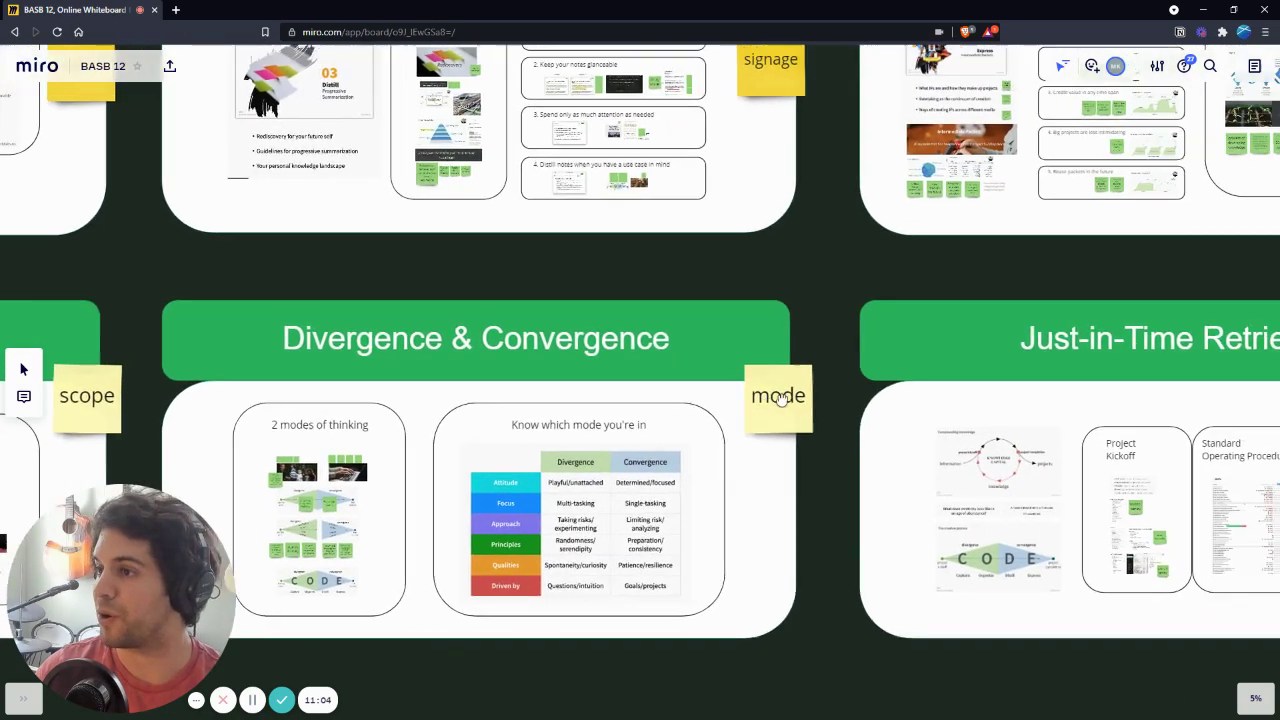
{"action": "scroll", "coordinate": [821, 377], "scroll_direction": "right", "scroll_amount": 2}
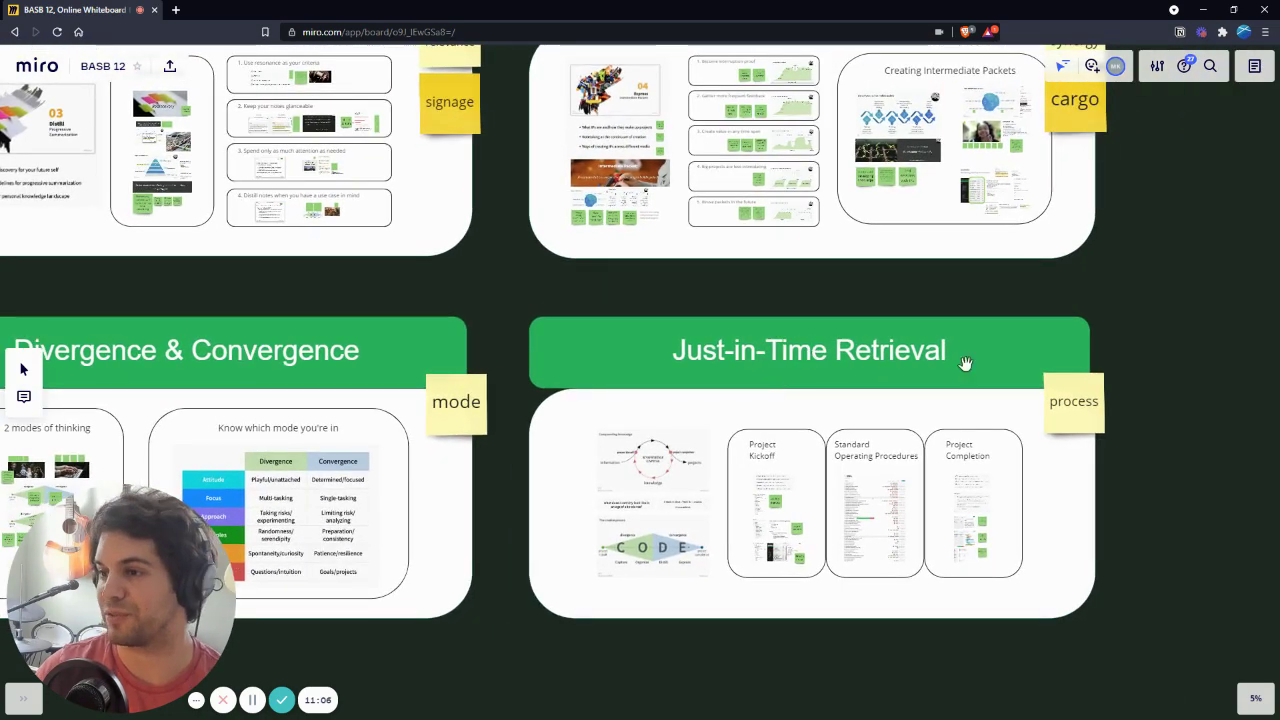
{"action": "scroll", "coordinate": [994, 371], "scroll_direction": "up", "scroll_amount": 2}
{"action": "scroll", "coordinate": [668, 420], "scroll_direction": "down", "scroll_amount": 3}
{"action": "scroll", "coordinate": [668, 420], "scroll_direction": "left", "scroll_amount": 8}
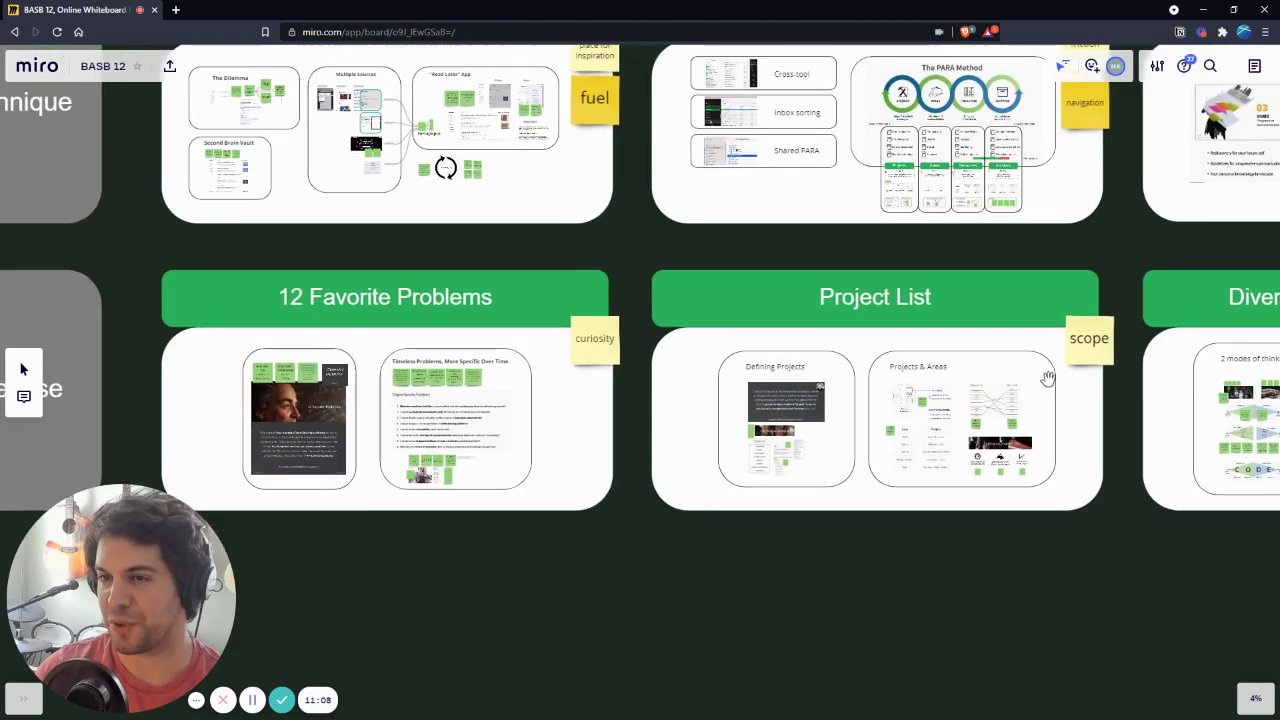
{"action": "scroll", "coordinate": [722, 370], "scroll_direction": "up", "scroll_amount": 3}
{"action": "scroll", "coordinate": [681, 357], "scroll_direction": "up", "scroll_amount": 2}
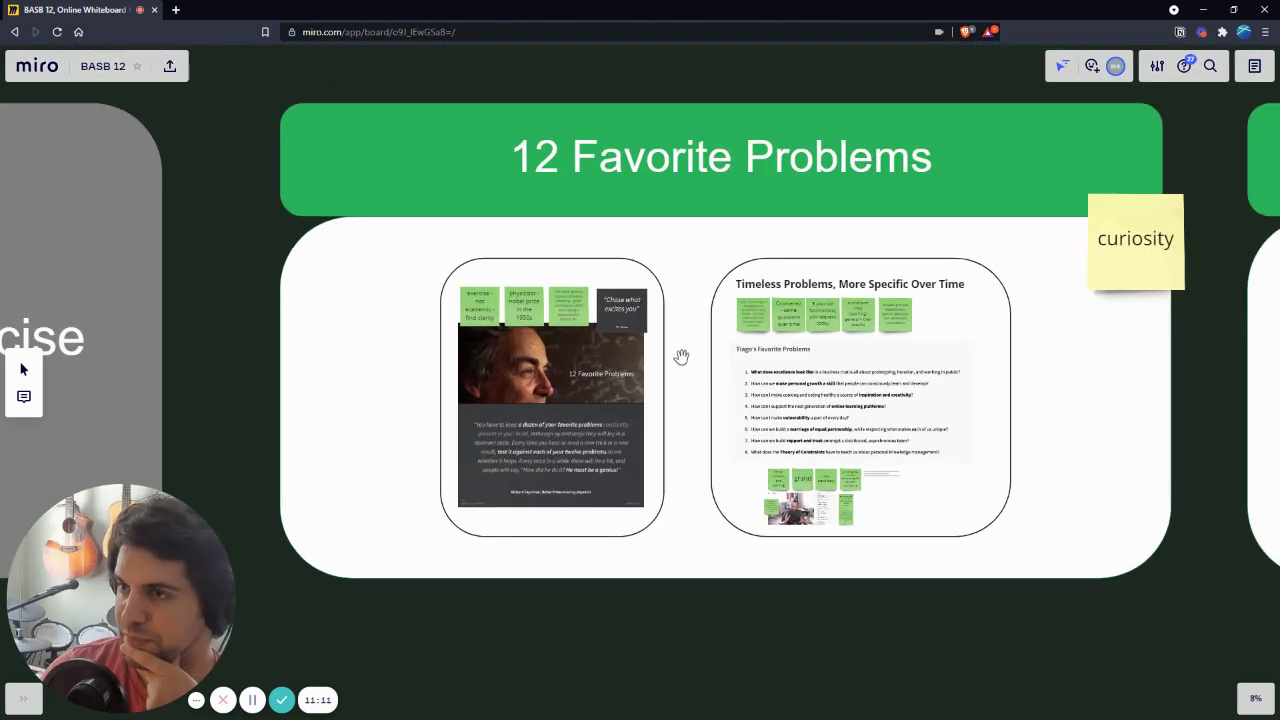
{"action": "scroll", "coordinate": [681, 351], "scroll_direction": "down", "scroll_amount": 5}
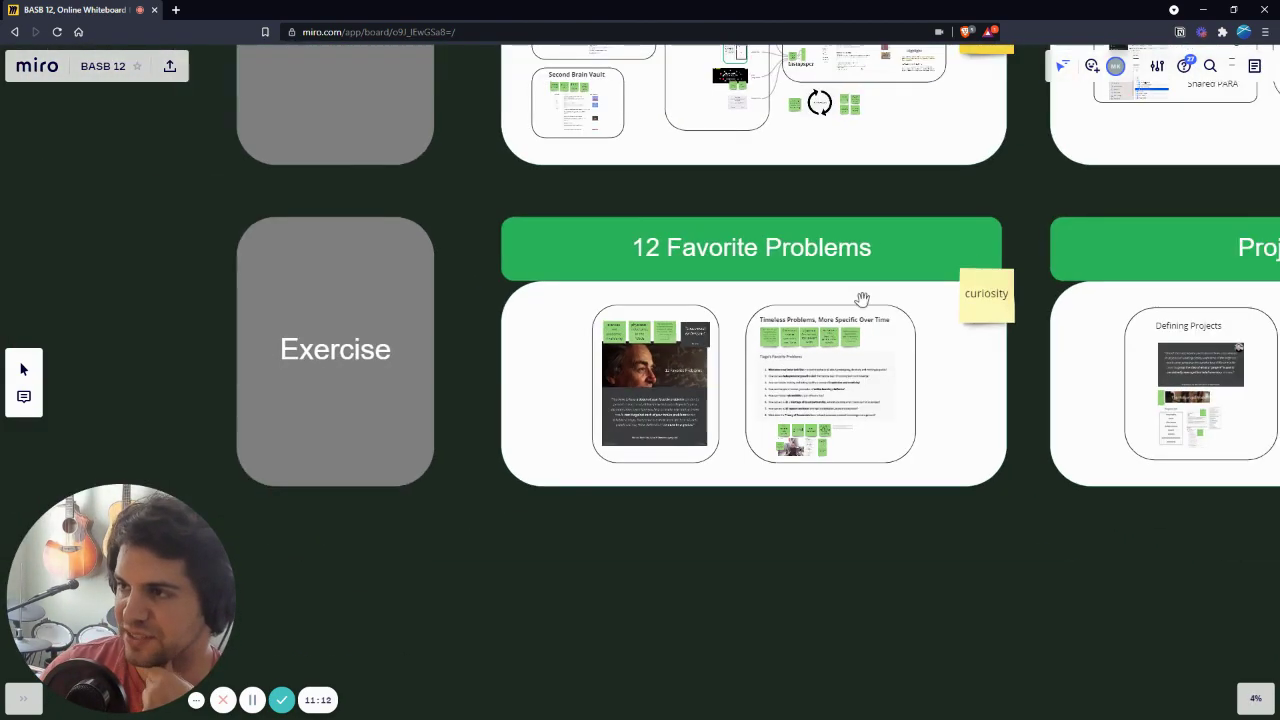
{"action": "scroll", "coordinate": [914, 358], "scroll_direction": "up", "scroll_amount": 5}
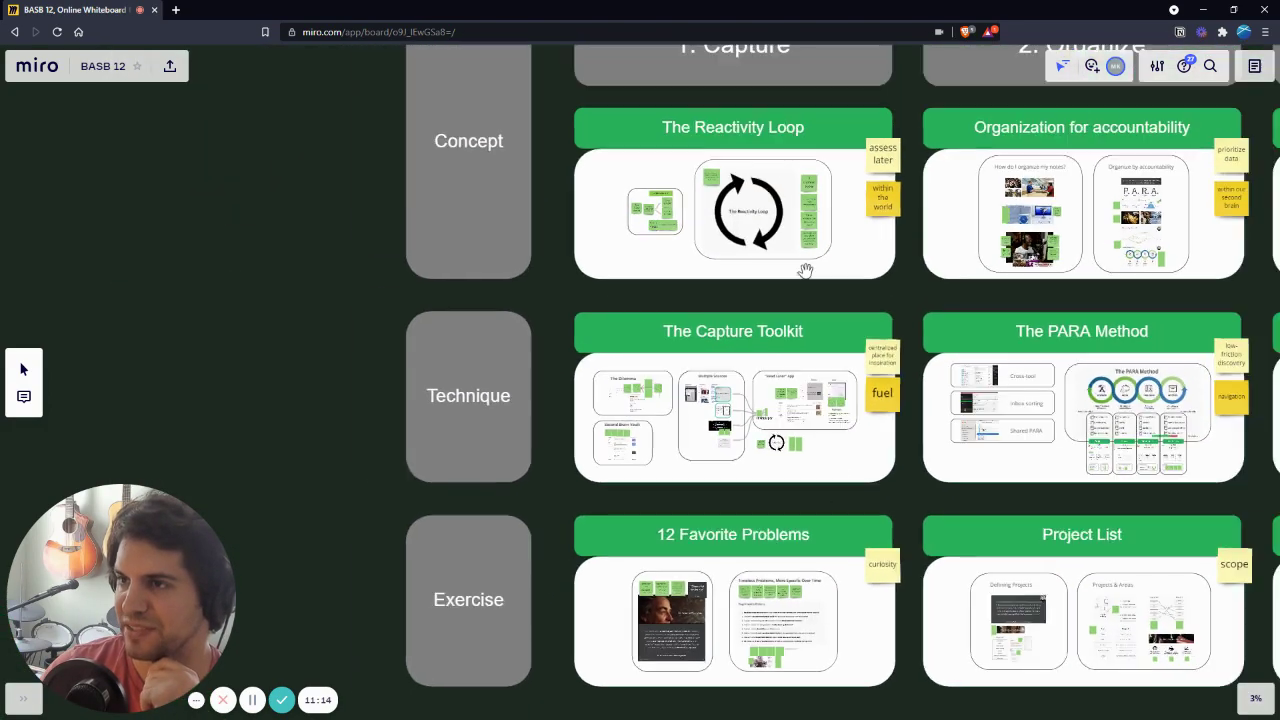
{"action": "scroll", "coordinate": [802, 212], "scroll_direction": "up", "scroll_amount": 1}
{"action": "scroll", "coordinate": [740, 320], "scroll_direction": "down", "scroll_amount": 2}
{"action": "scroll", "coordinate": [714, 357], "scroll_direction": "up", "scroll_amount": 2}
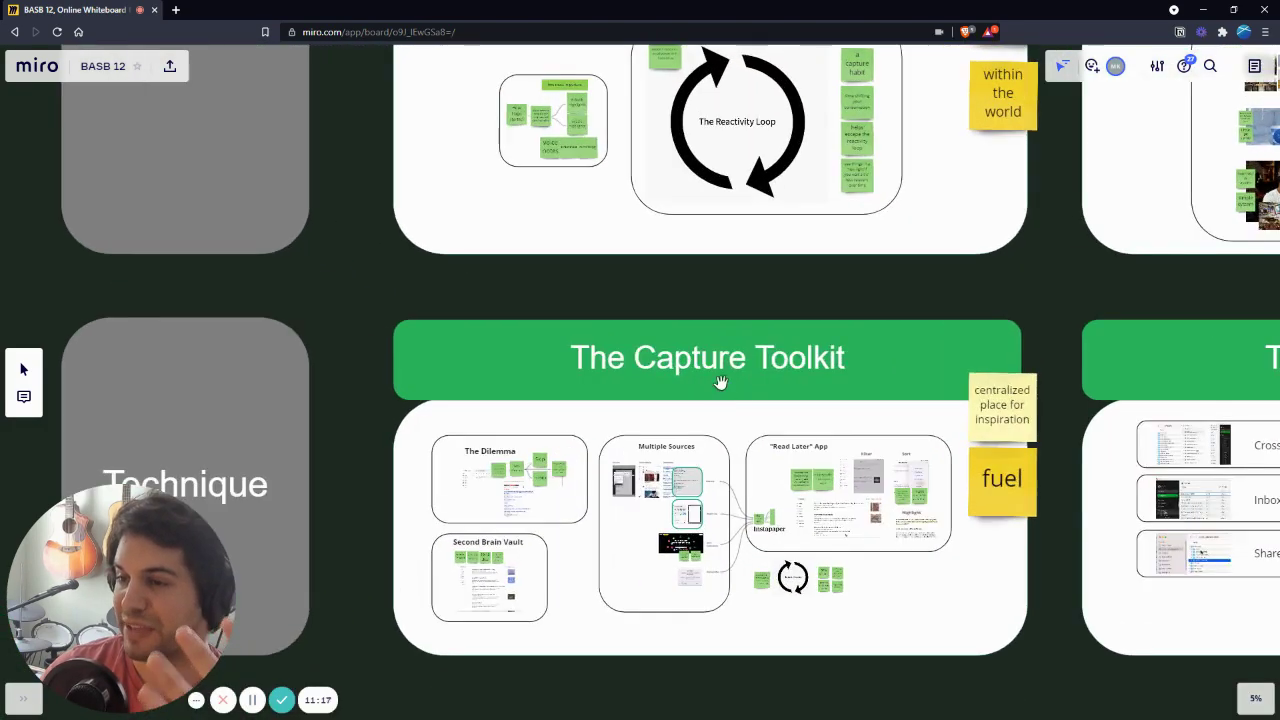
{"action": "scroll", "coordinate": [714, 343], "scroll_direction": "down", "scroll_amount": 3}
{"action": "scroll", "coordinate": [720, 321], "scroll_direction": "down", "scroll_amount": 1}
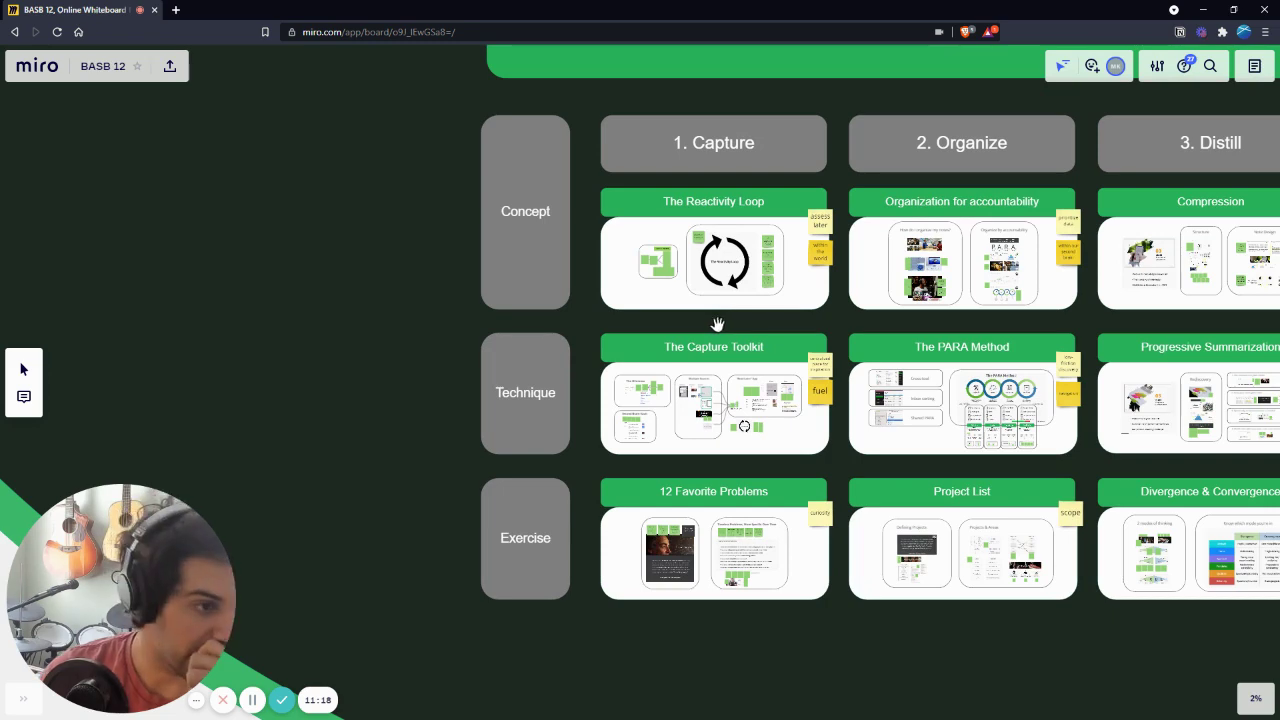
{"action": "scroll", "coordinate": [721, 510], "scroll_direction": "up", "scroll_amount": 5}
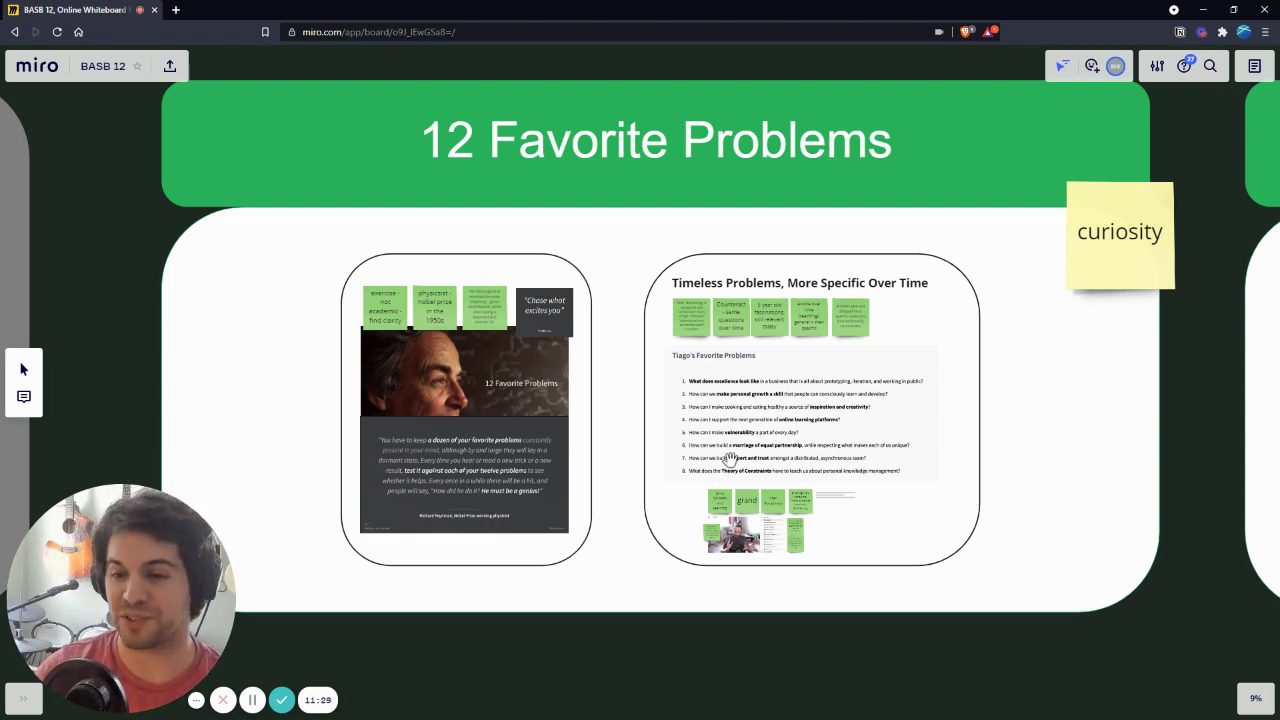
{"action": "scroll", "coordinate": [733, 437], "scroll_direction": "up", "scroll_amount": 2}
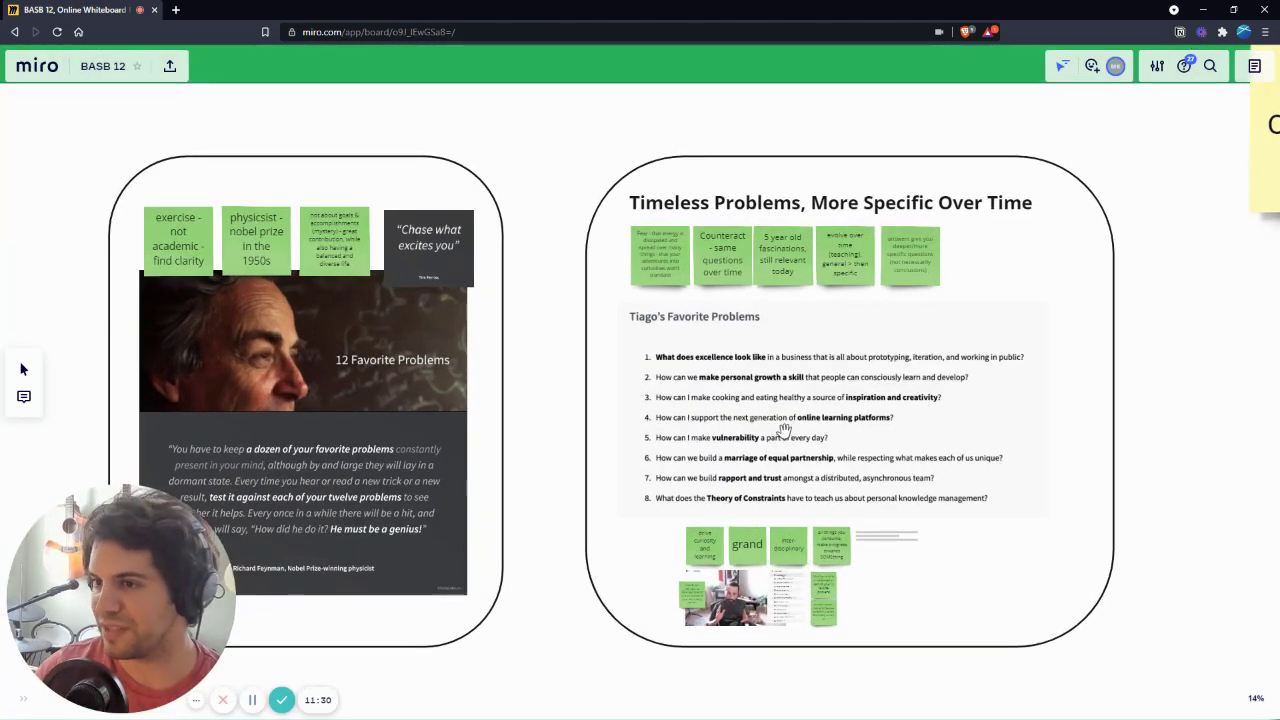
{"action": "scroll", "coordinate": [784, 431], "scroll_direction": "up", "scroll_amount": 2}
{"action": "scroll", "coordinate": [786, 431], "scroll_direction": "up", "scroll_amount": 1}
{"action": "scroll", "coordinate": [790, 435], "scroll_direction": "down", "scroll_amount": 2}
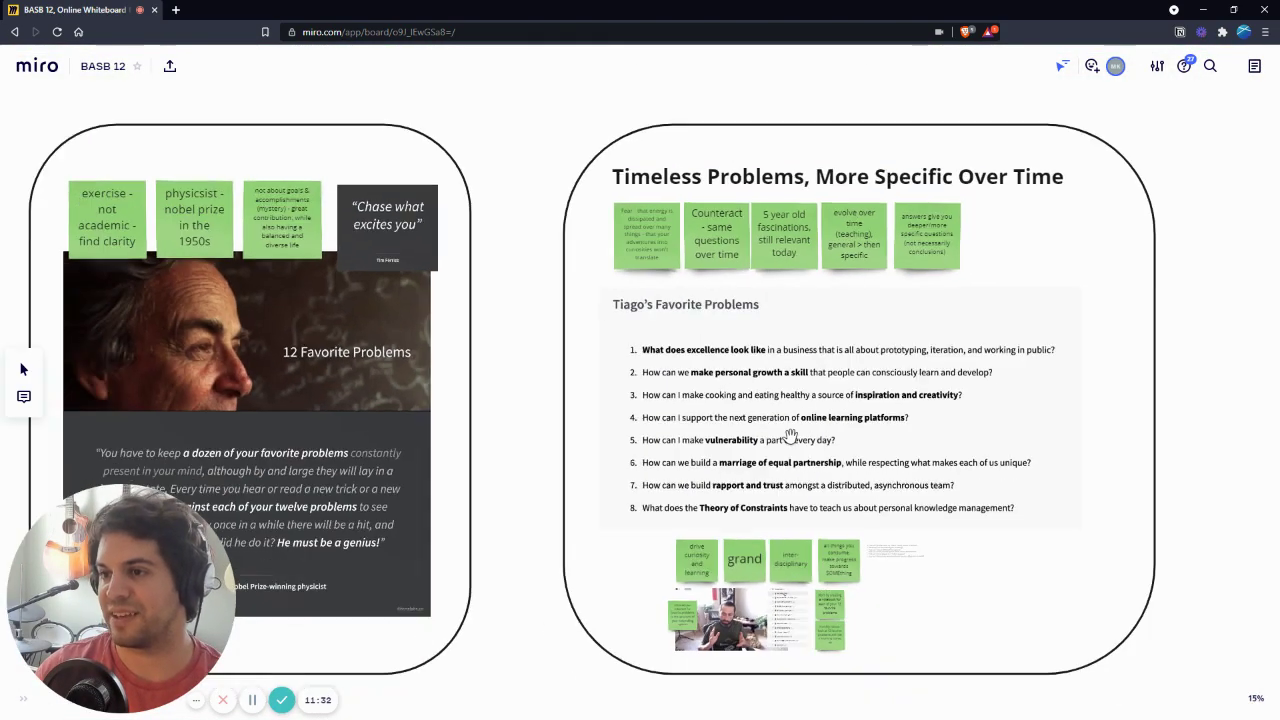
{"action": "scroll", "coordinate": [785, 445], "scroll_direction": "down", "scroll_amount": 2}
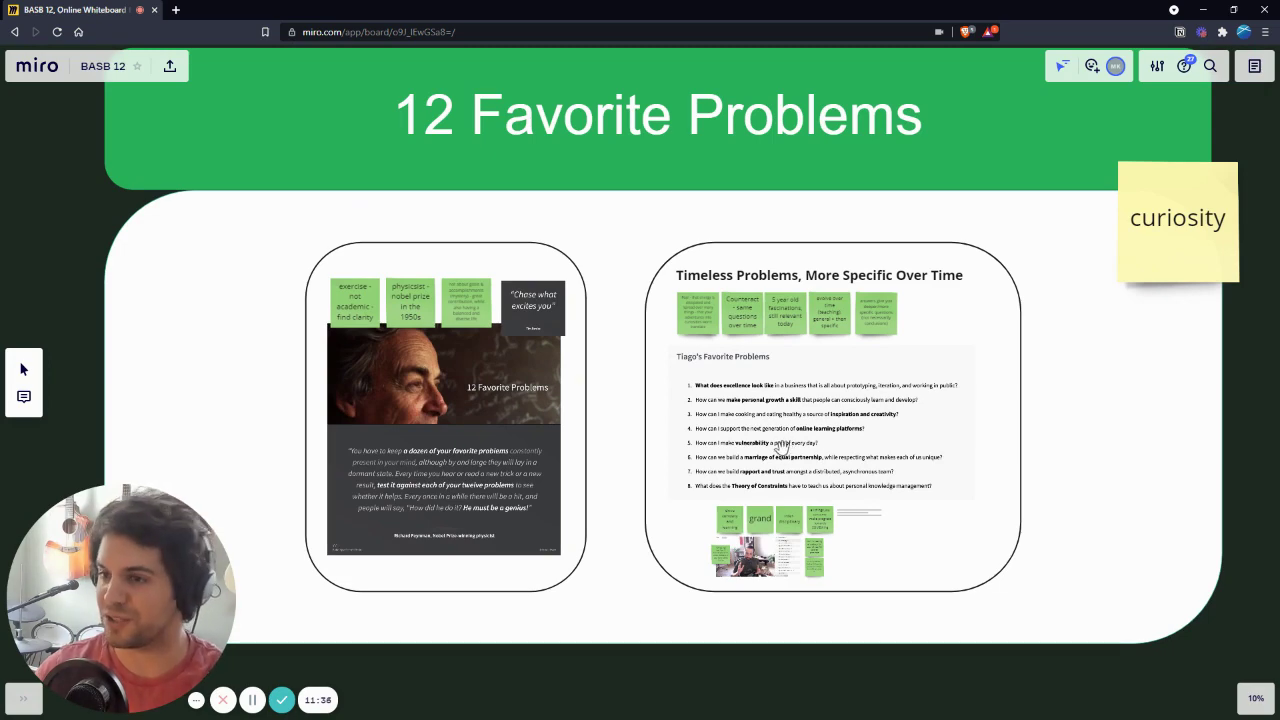
{"action": "scroll", "coordinate": [781, 446], "scroll_direction": "up", "scroll_amount": 2}
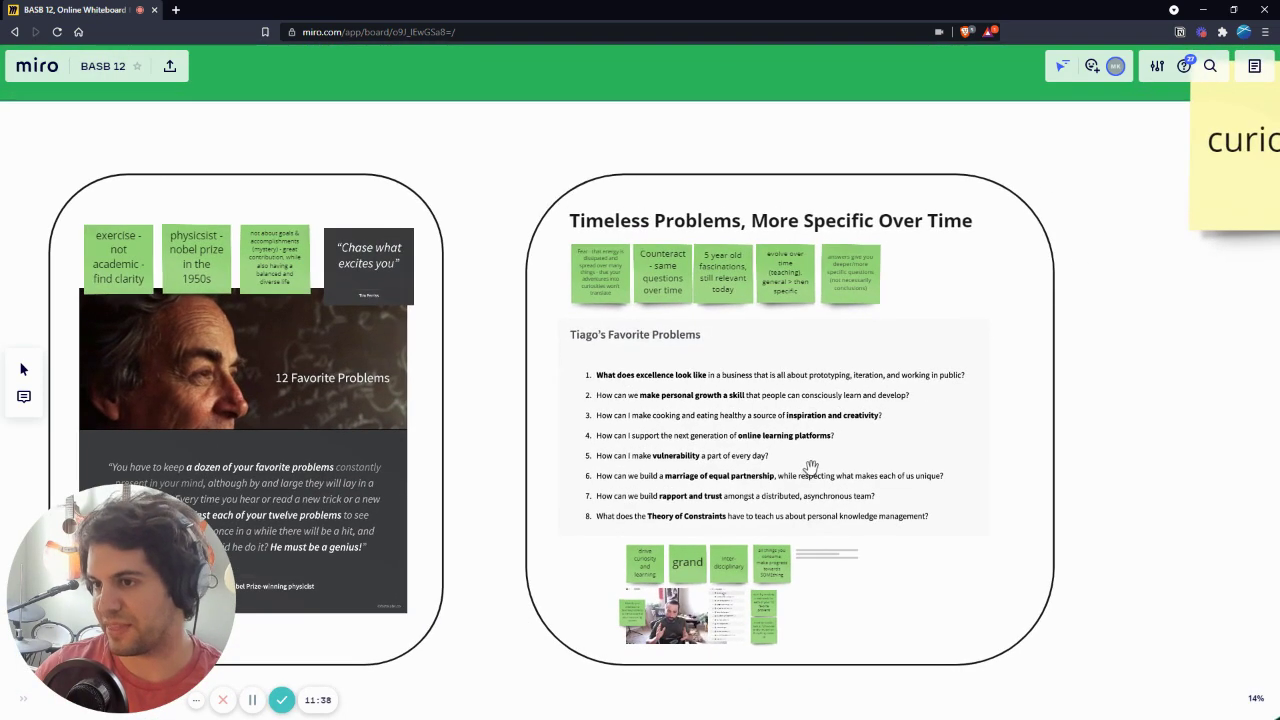
{"action": "scroll", "coordinate": [802, 463], "scroll_direction": "down", "scroll_amount": 2}
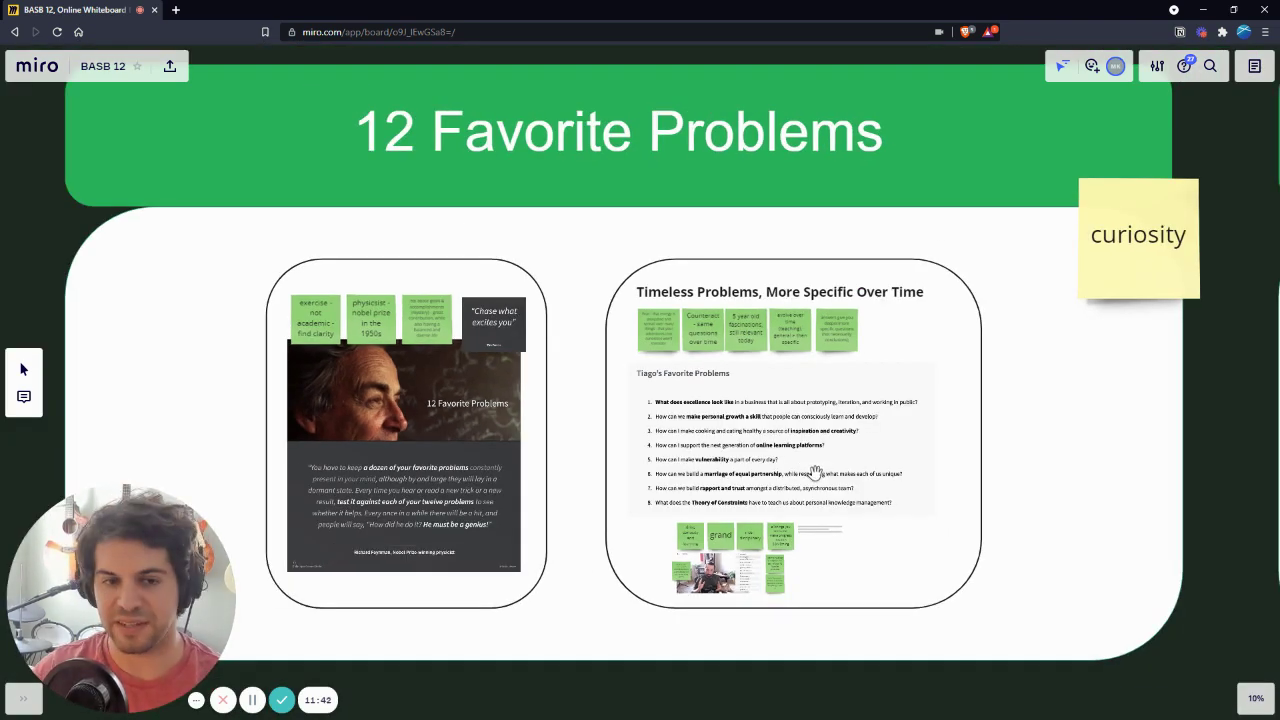
{"action": "scroll", "coordinate": [812, 472], "scroll_direction": "down", "scroll_amount": 2}
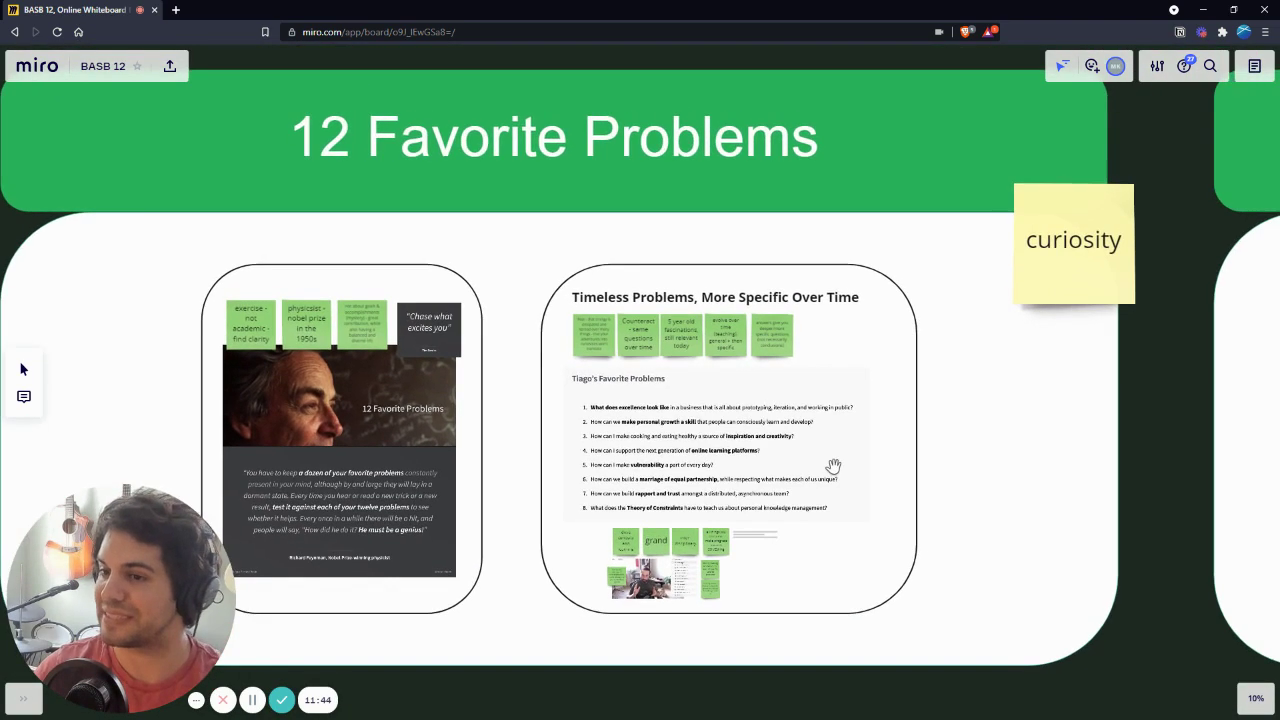
Step: Zoom out to the board overview and drag The PARA Method and Project List into view
{"action": "scroll", "coordinate": [875, 459], "scroll_direction": "down", "scroll_amount": 4}
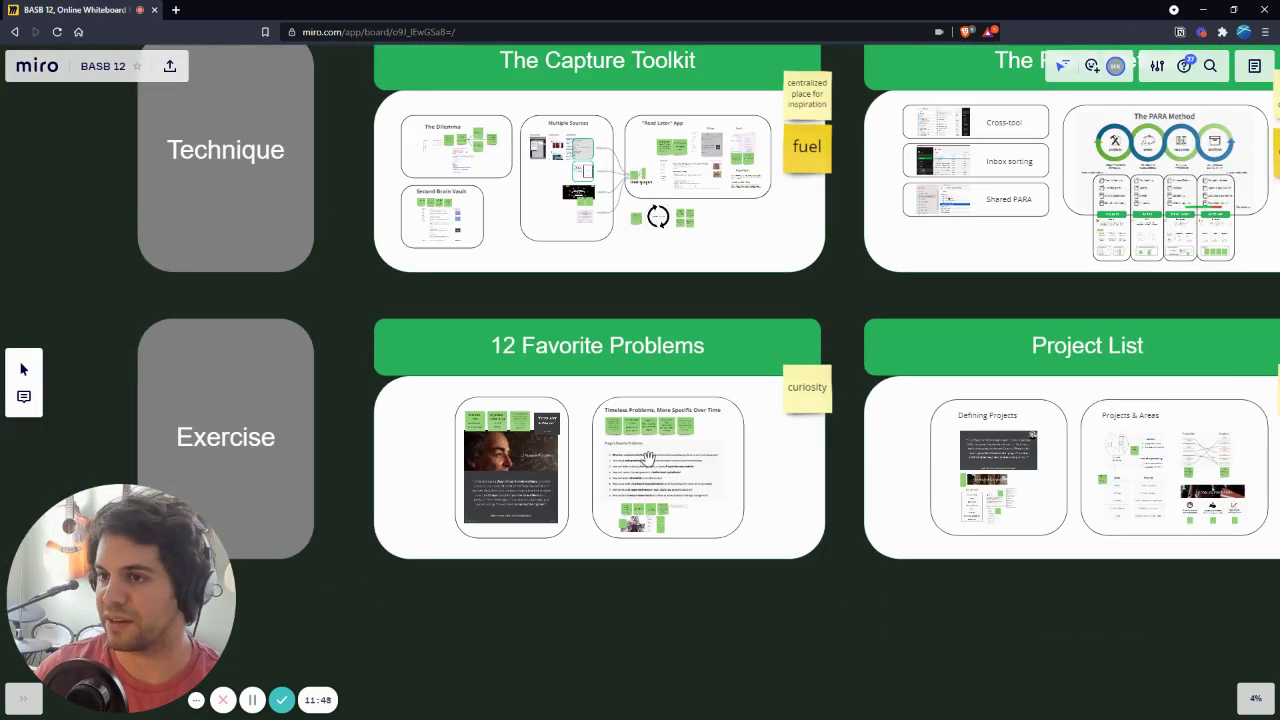
{"action": "left_click_drag", "start_coordinate": [648, 458], "coordinate": [518, 494]}
{"action": "scroll", "coordinate": [490, 530], "scroll_direction": "up", "scroll_amount": 2}
{"action": "scroll", "coordinate": [694, 443], "scroll_direction": "up", "scroll_amount": 2}
{"action": "scroll", "coordinate": [944, 314], "scroll_direction": "right", "scroll_amount": 3}
{"action": "scroll", "coordinate": [944, 314], "scroll_direction": "up", "scroll_amount": 4}
{"action": "scroll", "coordinate": [975, 282], "scroll_direction": "down", "scroll_amount": 2}
{"action": "scroll", "coordinate": [975, 275], "scroll_direction": "down", "scroll_amount": 5}
{"action": "scroll", "coordinate": [598, 423], "scroll_direction": "up", "scroll_amount": 2}
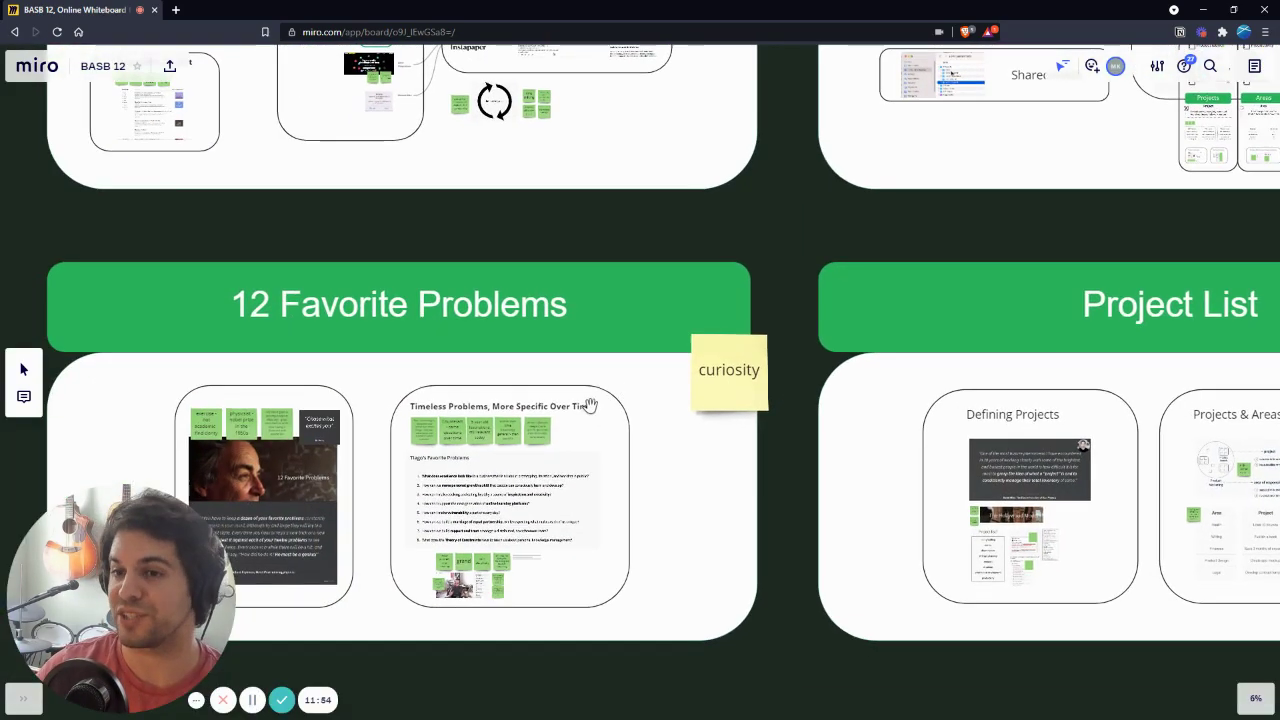
{"action": "scroll", "coordinate": [598, 423], "scroll_direction": "down", "scroll_amount": 2}
Step: Zoom in on the Projects & Areas panel pairing areas like Health with projects
{"action": "scroll", "coordinate": [980, 463], "scroll_direction": "right", "scroll_amount": 2}
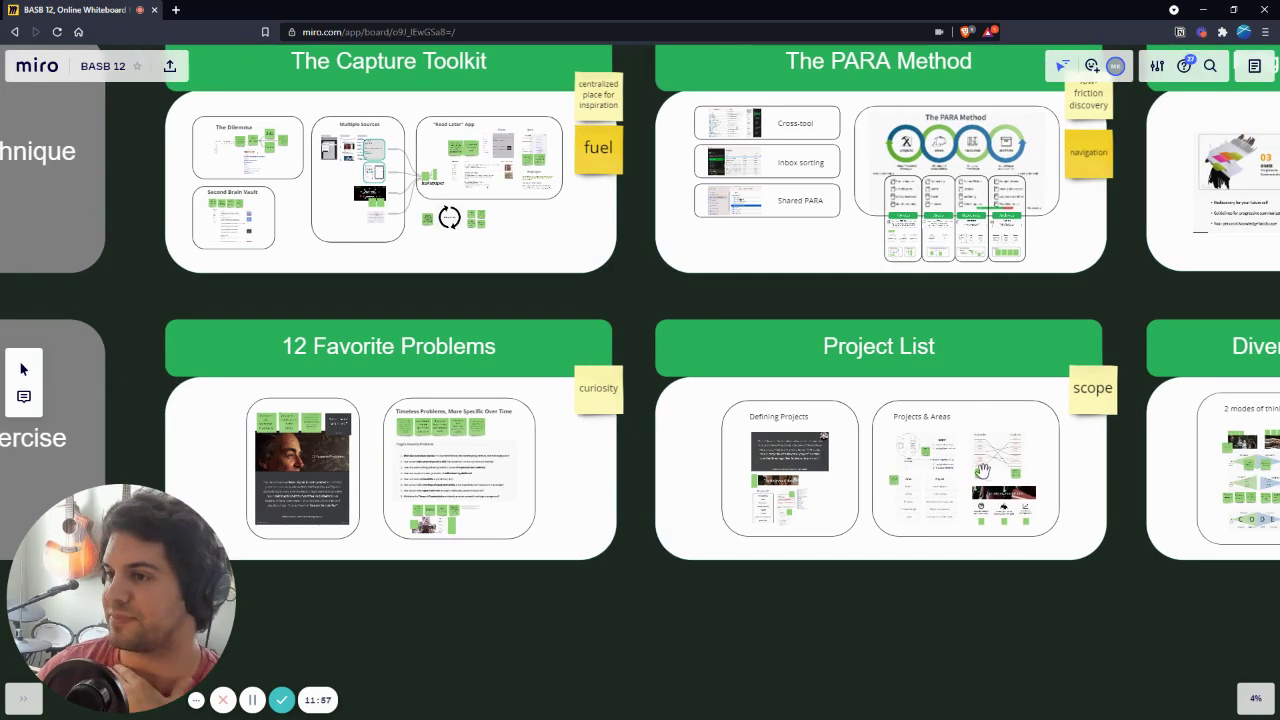
{"action": "scroll", "coordinate": [965, 464], "scroll_direction": "up", "scroll_amount": 2}
{"action": "scroll", "coordinate": [963, 465], "scroll_direction": "up", "scroll_amount": 2}
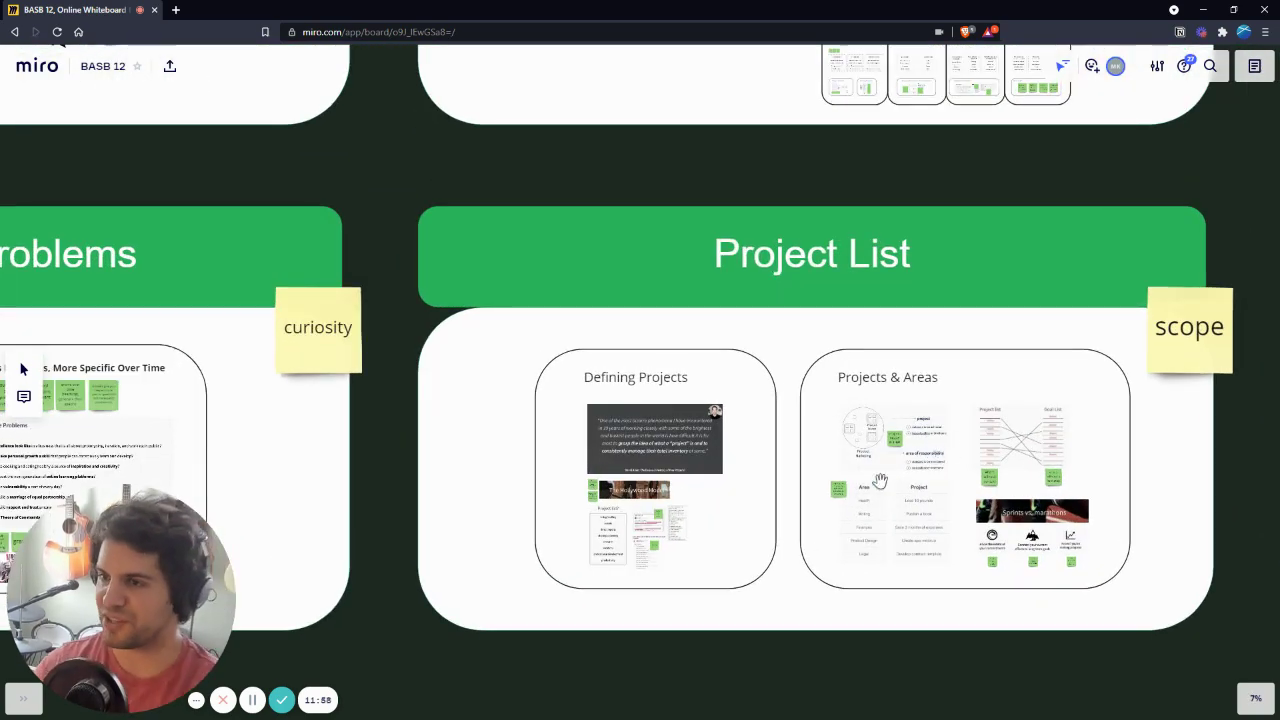
{"action": "scroll", "coordinate": [853, 477], "scroll_direction": "down", "scroll_amount": 5}
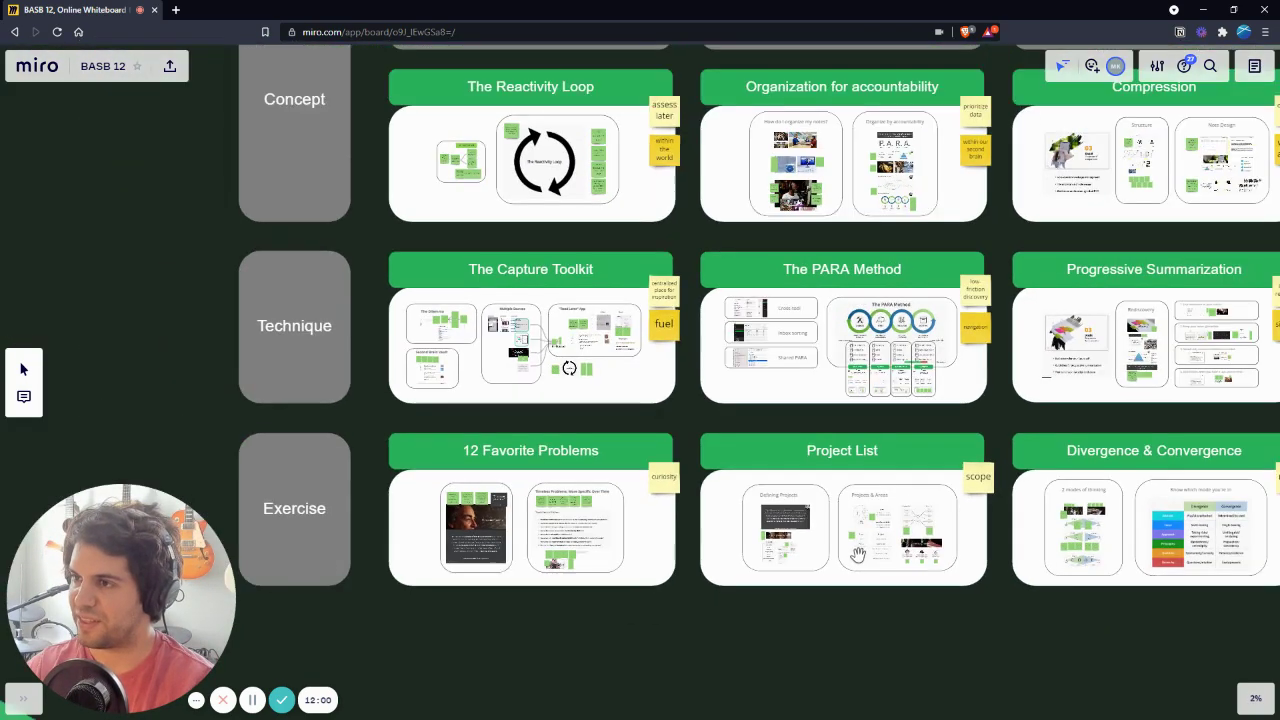
{"action": "scroll", "coordinate": [871, 517], "scroll_direction": "up", "scroll_amount": 3}
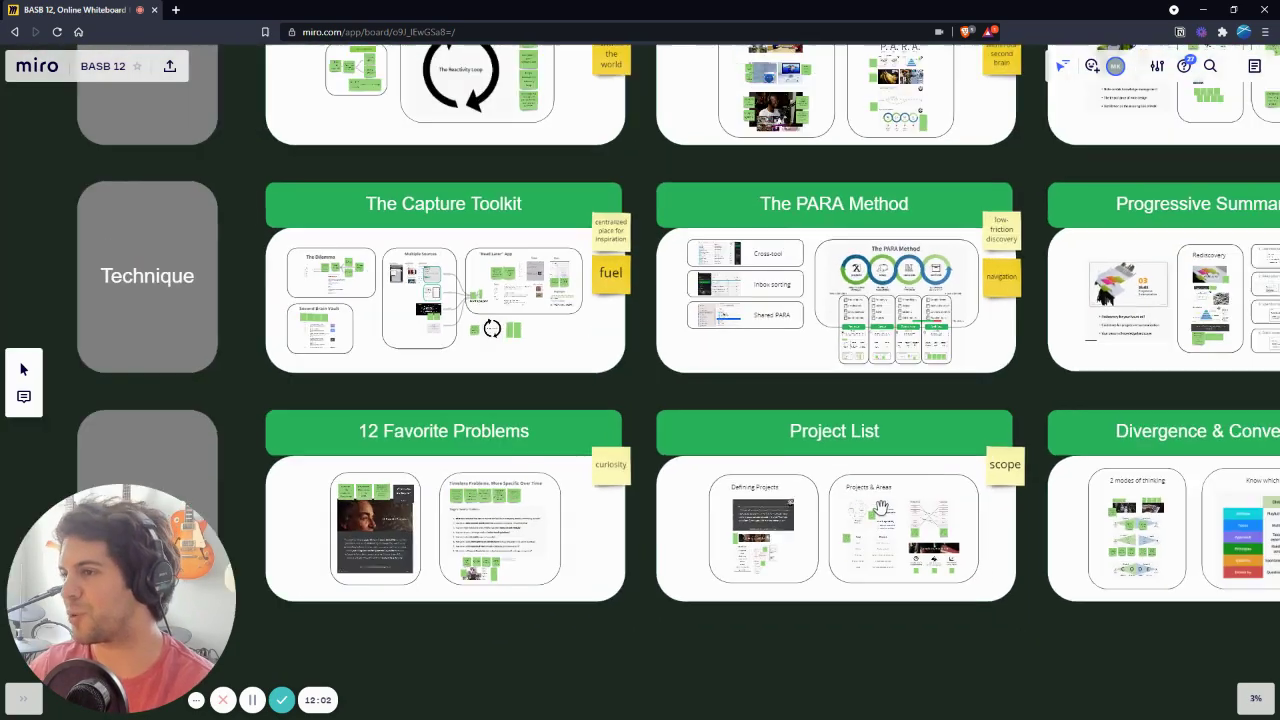
{"action": "scroll", "coordinate": [460, 458], "scroll_direction": "right", "scroll_amount": 5}
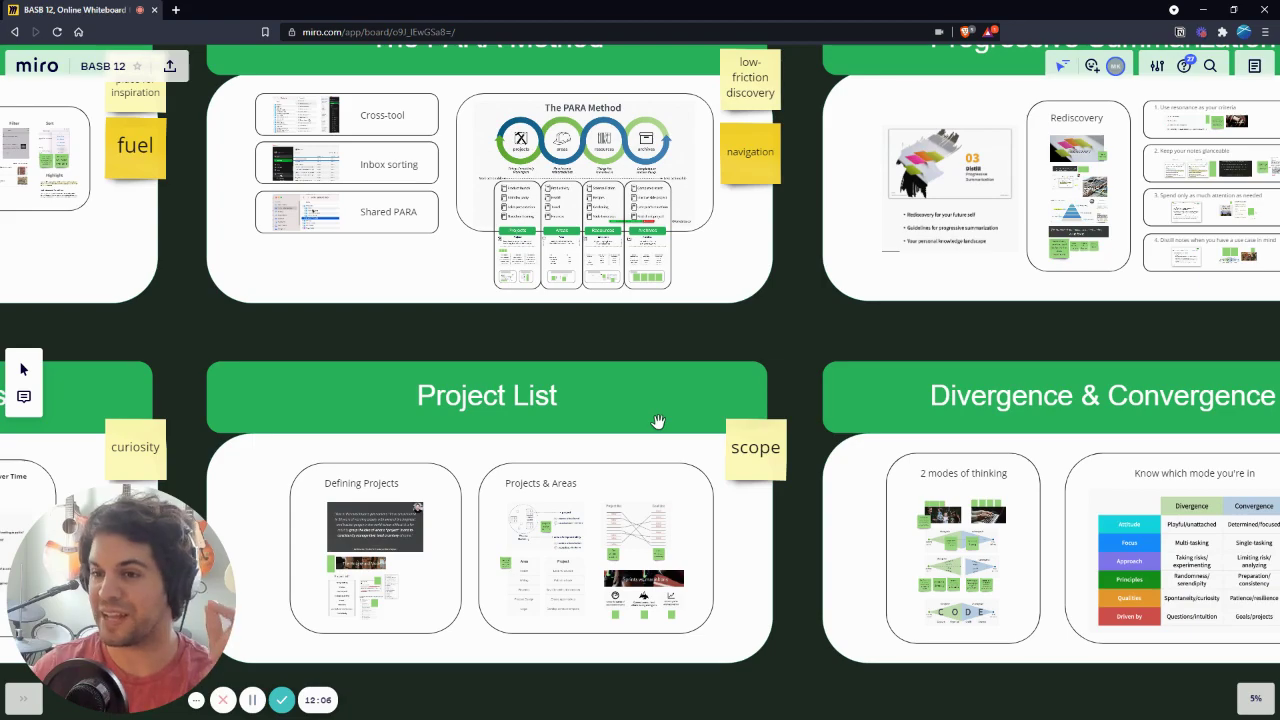
{"action": "scroll", "coordinate": [658, 421], "scroll_direction": "left", "scroll_amount": 5}
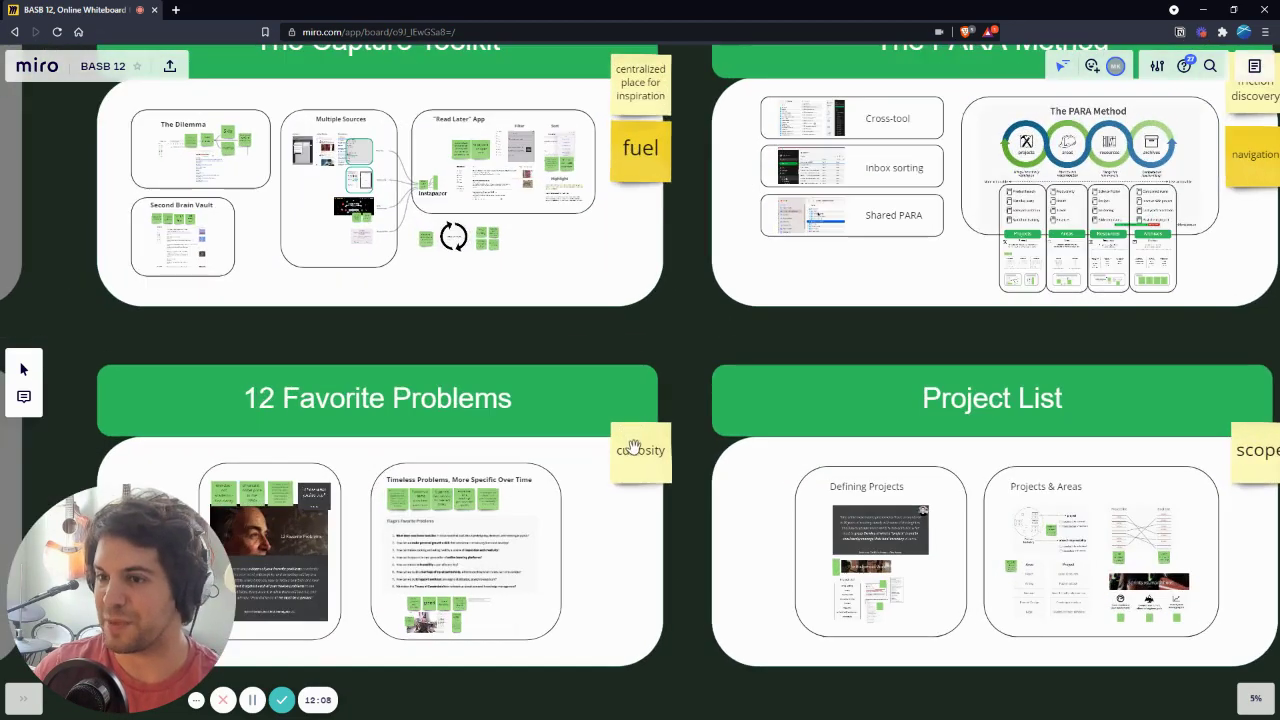
{"action": "scroll", "coordinate": [634, 447], "scroll_direction": "up", "scroll_amount": 3}
{"action": "scroll", "coordinate": [578, 436], "scroll_direction": "down", "scroll_amount": 3}
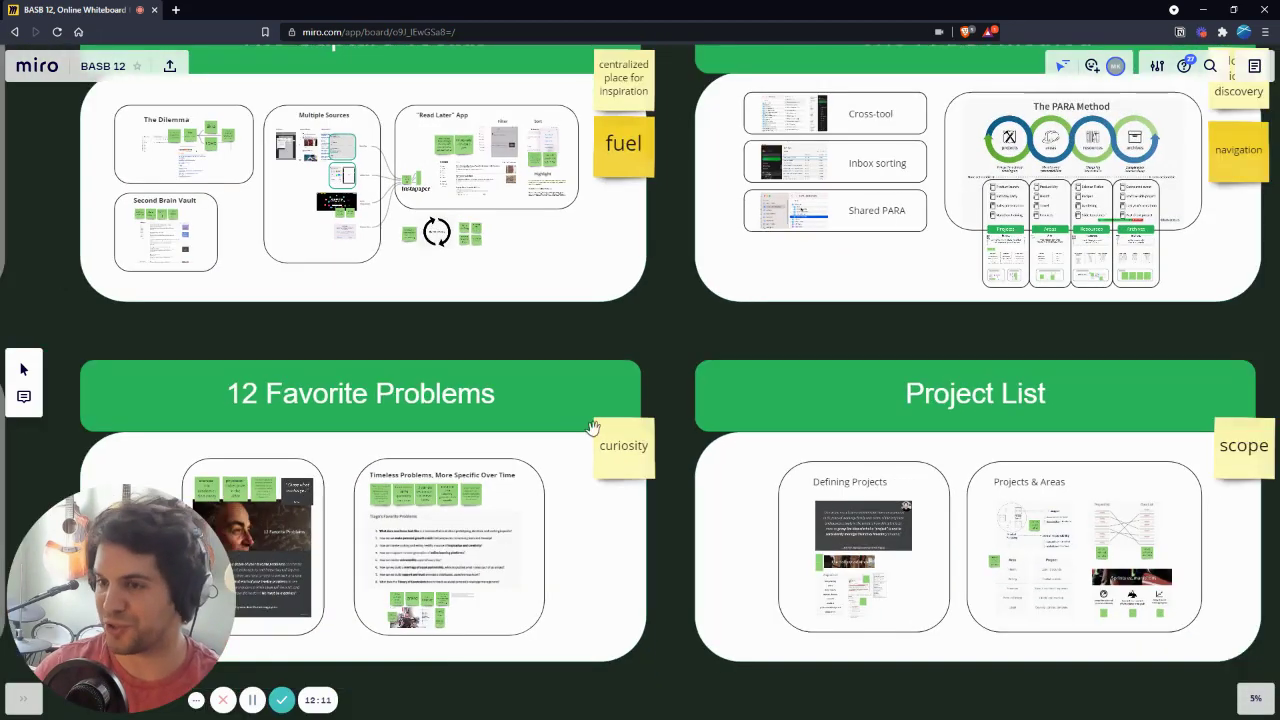
{"action": "scroll", "coordinate": [905, 475], "scroll_direction": "right", "scroll_amount": 5}
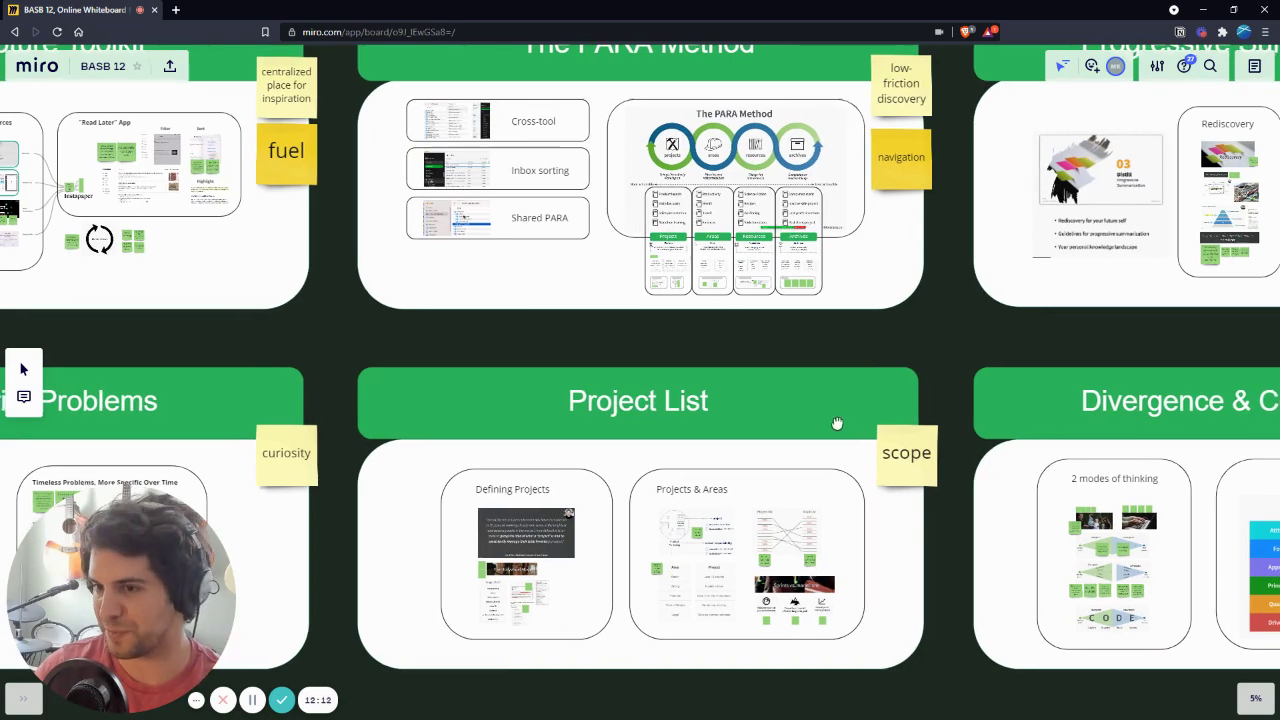
{"action": "scroll", "coordinate": [837, 423], "scroll_direction": "down", "scroll_amount": 1}
{"action": "scroll", "coordinate": [678, 555], "scroll_direction": "up", "scroll_amount": 3}
{"action": "scroll", "coordinate": [678, 555], "scroll_direction": "up", "scroll_amount": 2}
{"action": "scroll", "coordinate": [908, 500], "scroll_direction": "up", "scroll_amount": 5}
{"action": "scroll", "coordinate": [908, 500], "scroll_direction": "down", "scroll_amount": 5}
{"action": "scroll", "coordinate": [737, 494], "scroll_direction": "up", "scroll_amount": 6}
{"action": "scroll", "coordinate": [737, 494], "scroll_direction": "down", "scroll_amount": 1}
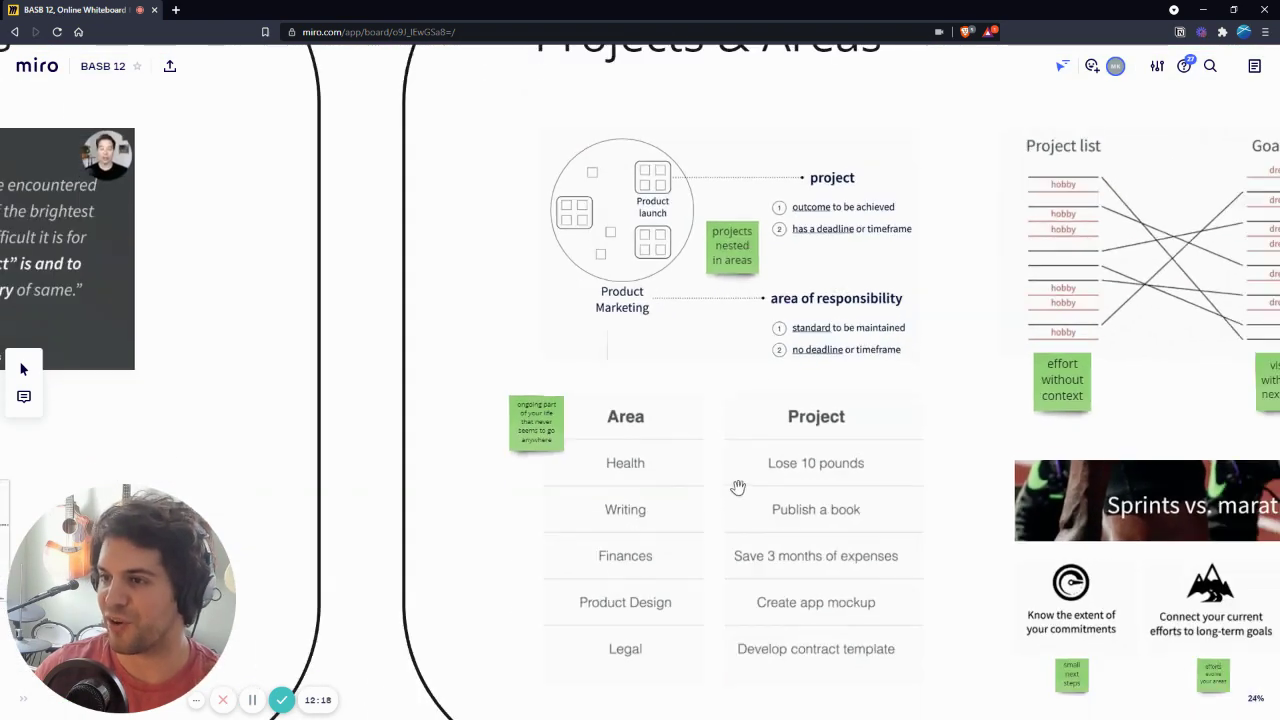
{"action": "scroll", "coordinate": [838, 487], "scroll_direction": "down", "scroll_amount": 2}
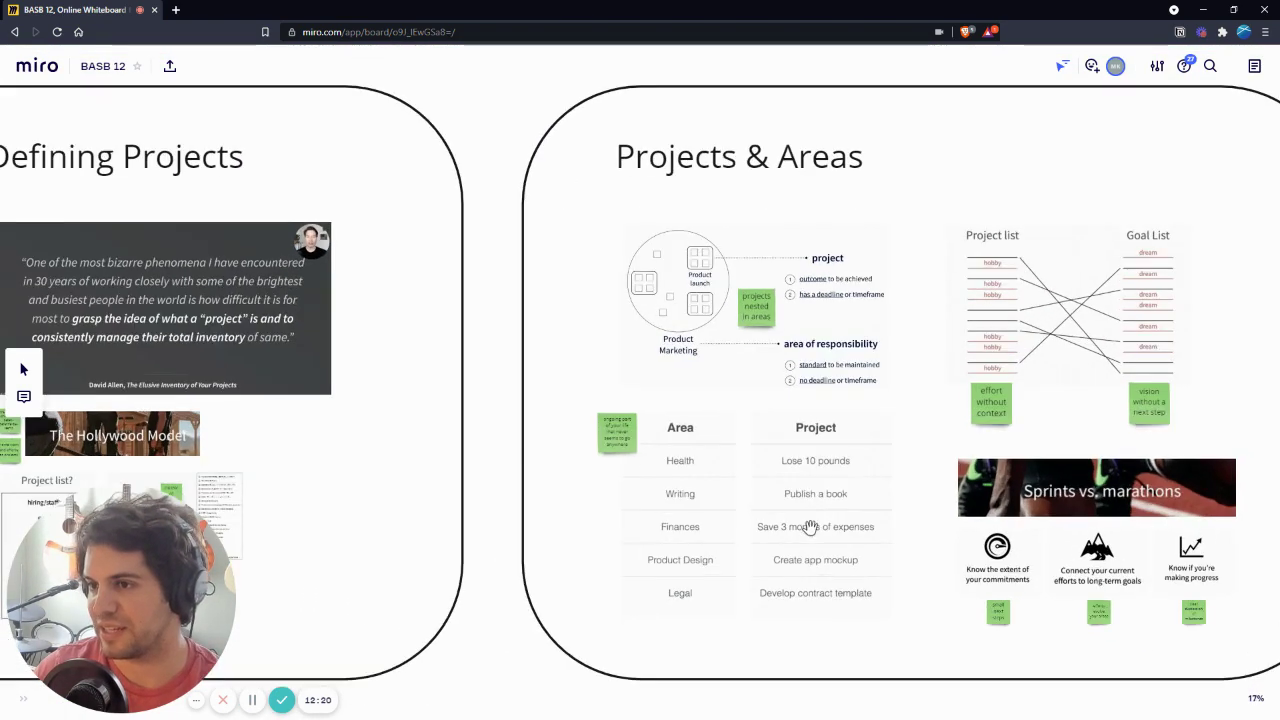
{"action": "scroll", "coordinate": [815, 366], "scroll_direction": "up", "scroll_amount": 2}
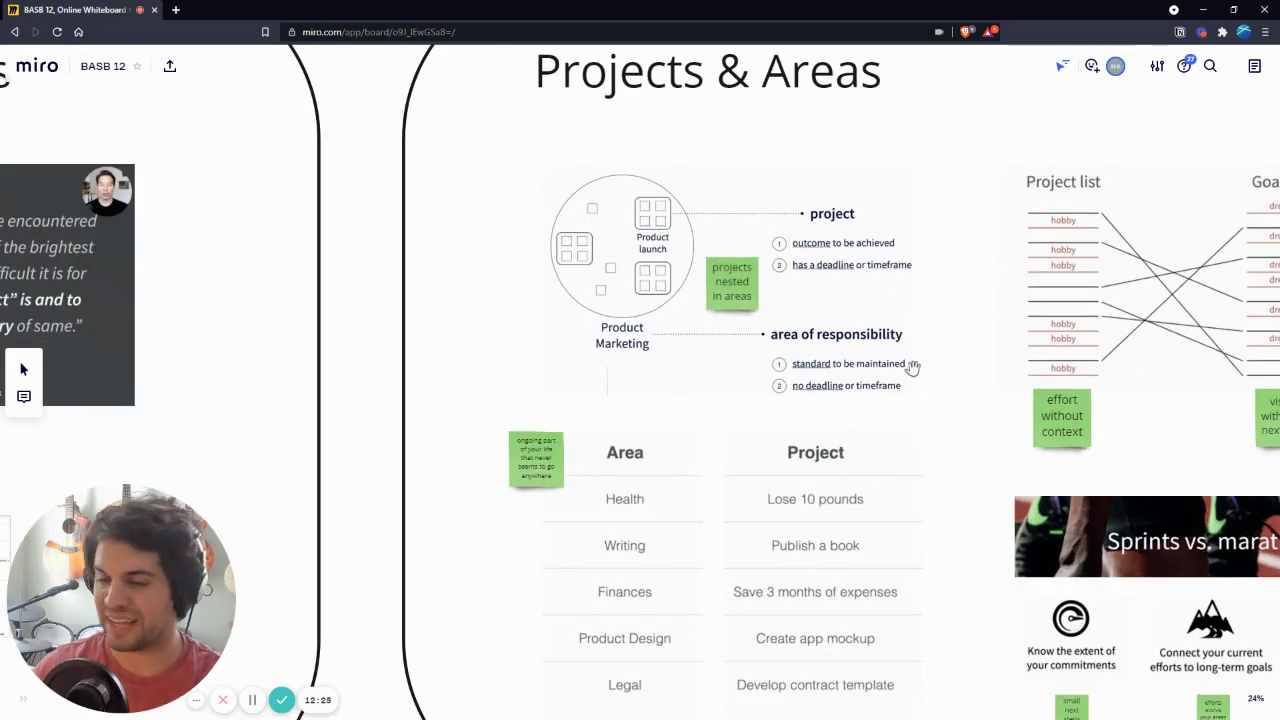
{"action": "scroll", "coordinate": [766, 434], "scroll_direction": "down", "scroll_amount": 2}
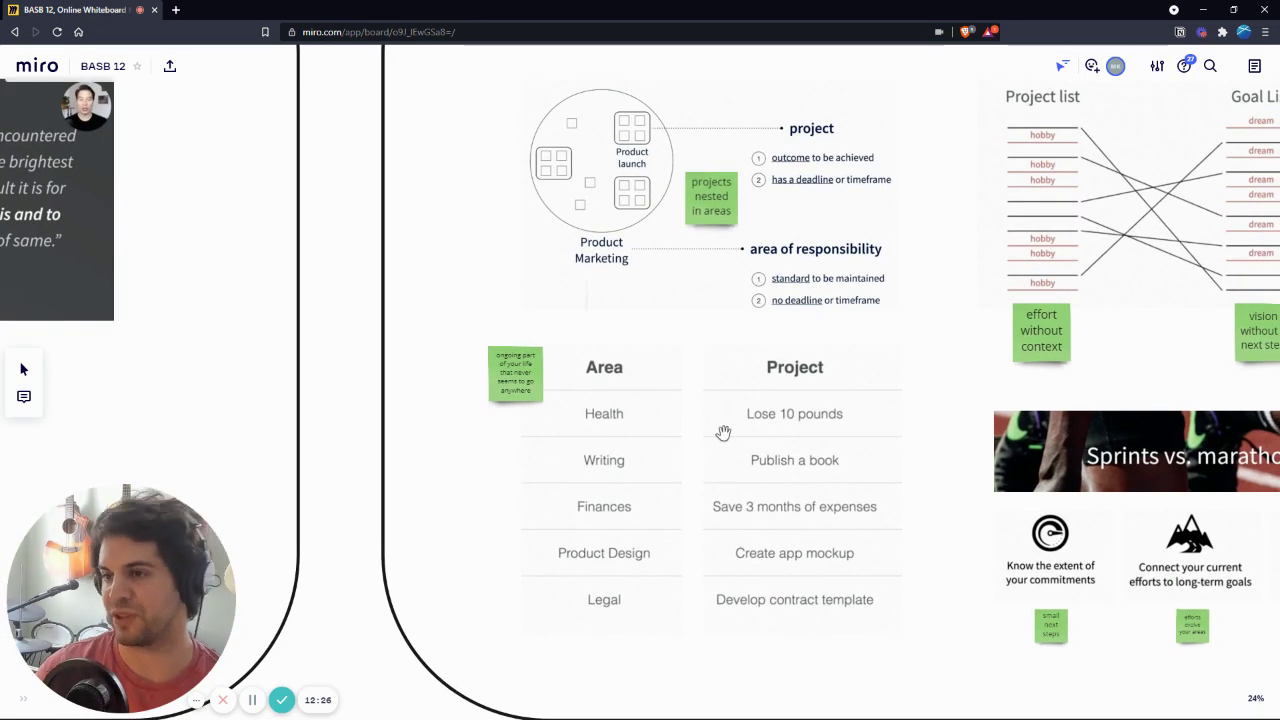
{"action": "scroll", "coordinate": [786, 351], "scroll_direction": "down", "scroll_amount": 1}
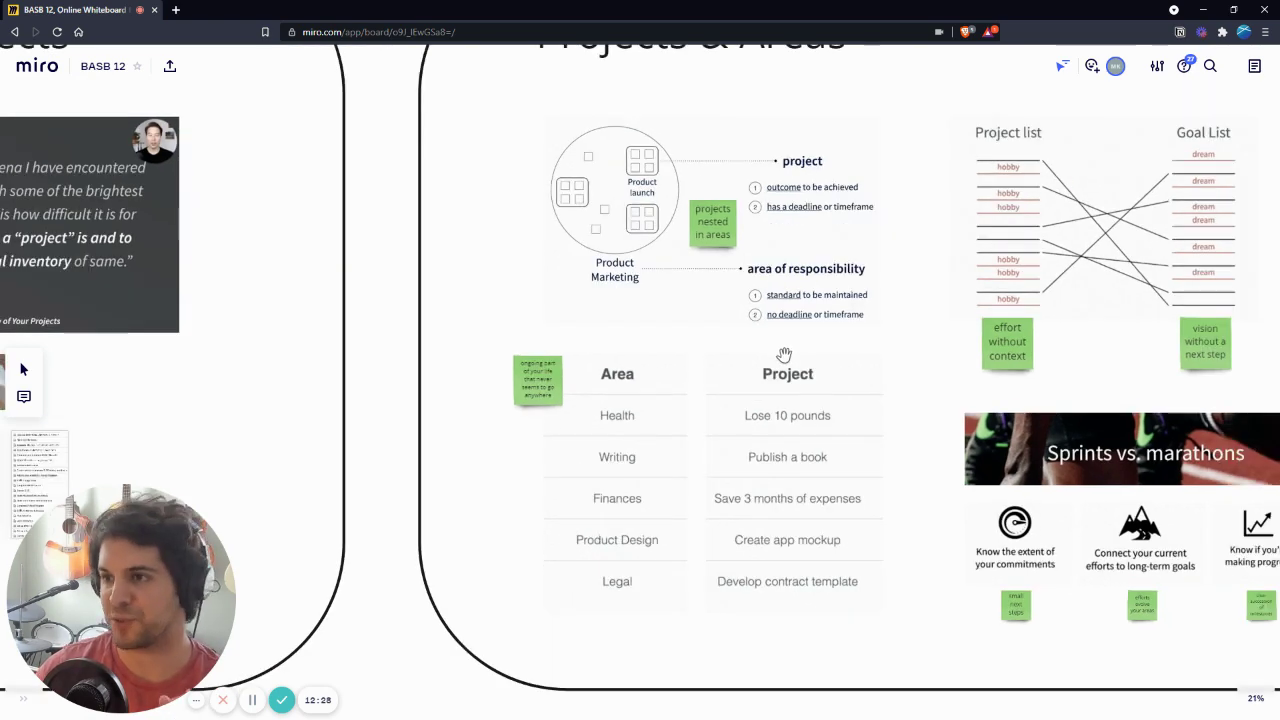
{"action": "scroll", "coordinate": [783, 355], "scroll_direction": "down", "scroll_amount": 1}
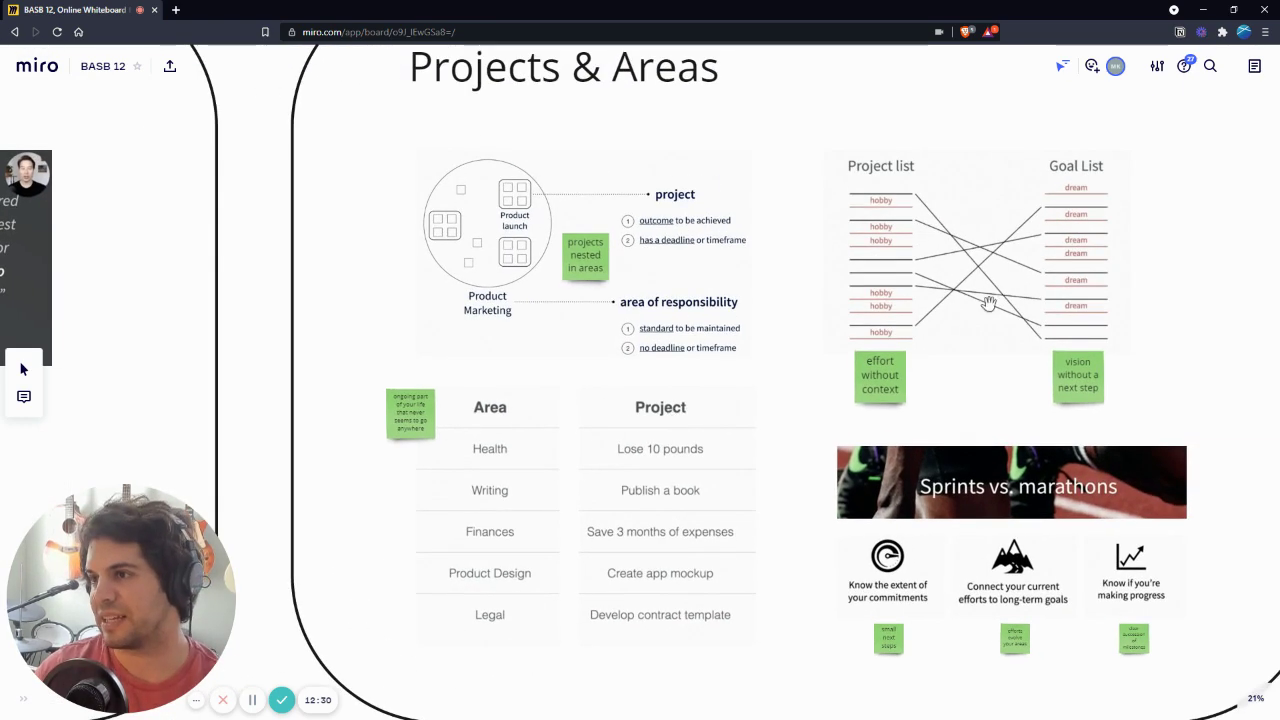
{"action": "scroll", "coordinate": [884, 366], "scroll_direction": "up", "scroll_amount": 2}
{"action": "scroll", "coordinate": [884, 366], "scroll_direction": "down", "scroll_amount": 1}
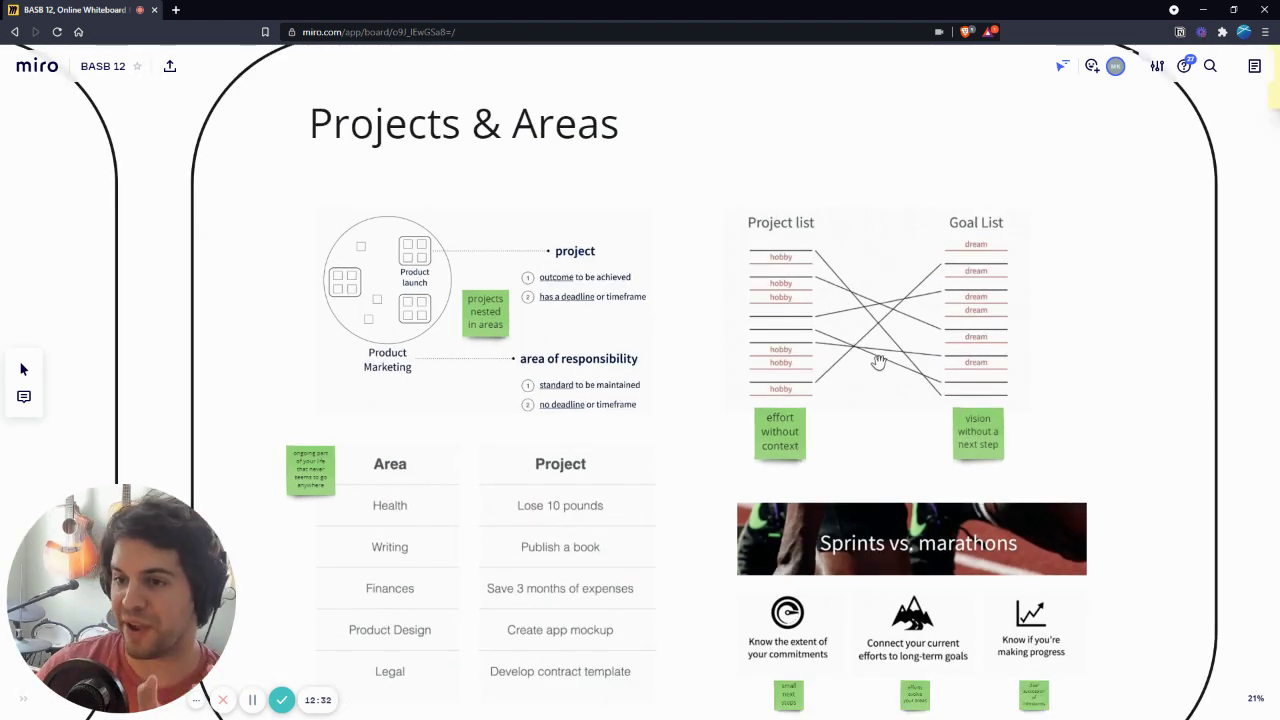
{"action": "scroll", "coordinate": [830, 378], "scroll_direction": "up", "scroll_amount": 2}
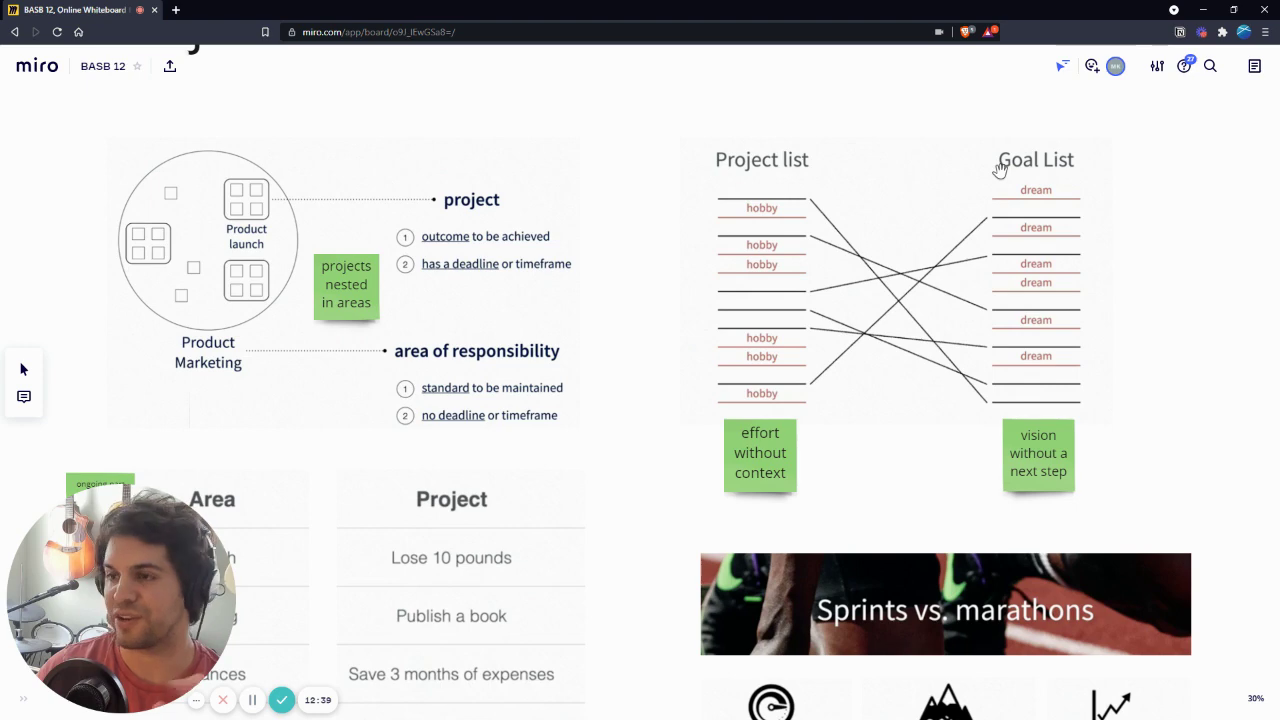
{"action": "scroll", "coordinate": [779, 455], "scroll_direction": "up", "scroll_amount": 1}
{"action": "scroll", "coordinate": [779, 455], "scroll_direction": "down", "scroll_amount": 2}
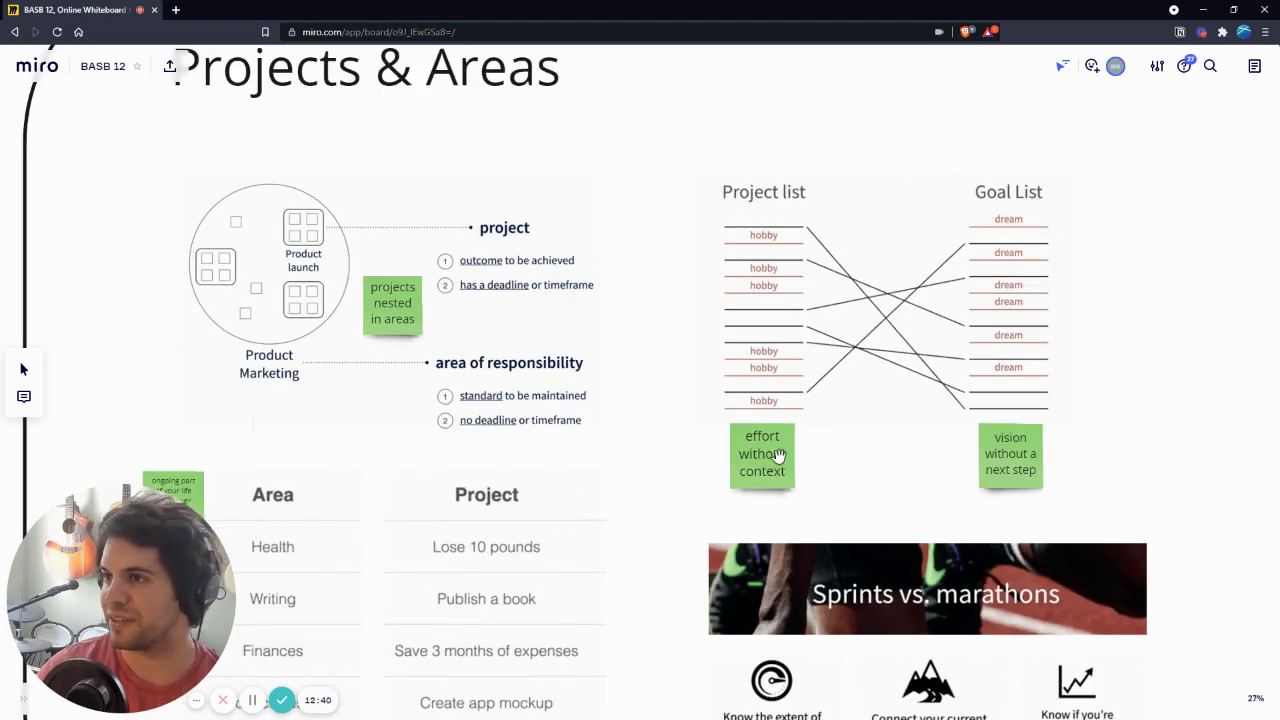
{"action": "scroll", "coordinate": [1051, 380], "scroll_direction": "up", "scroll_amount": 2}
{"action": "left_click_drag", "start_coordinate": [1051, 380], "coordinate": [991, 385]}
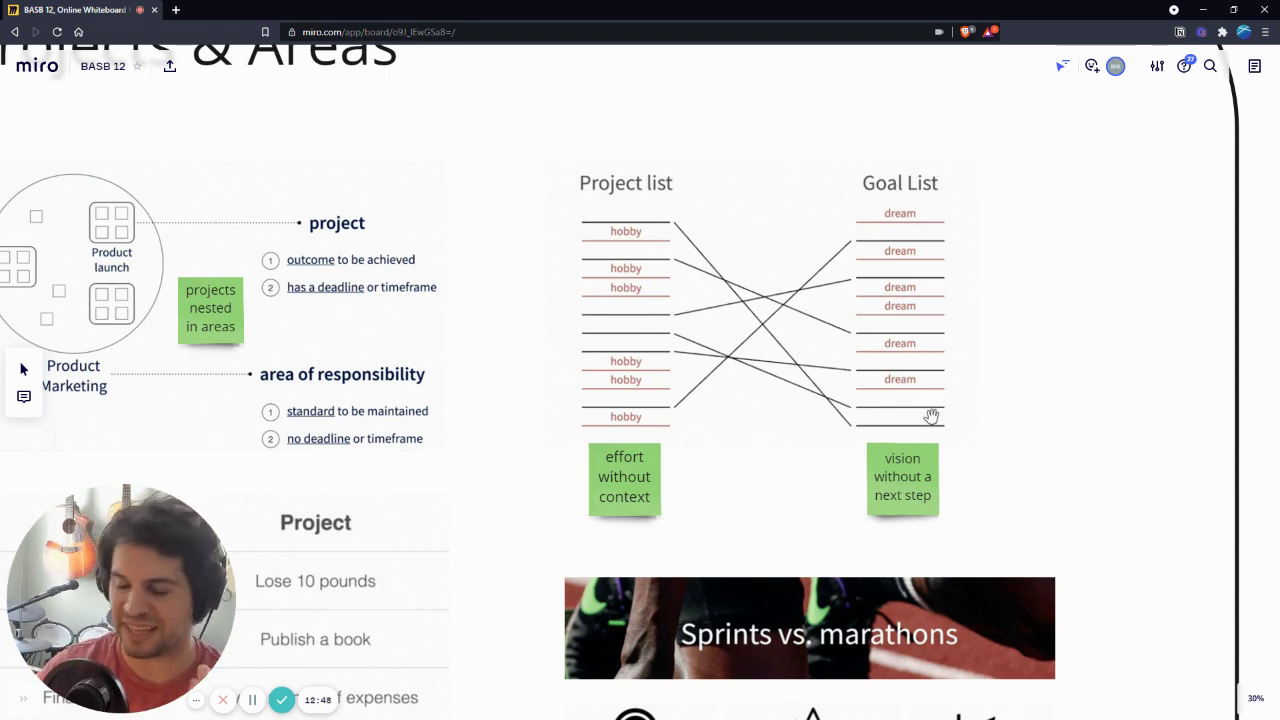
{"action": "scroll", "coordinate": [931, 415], "scroll_direction": "down", "scroll_amount": 4}
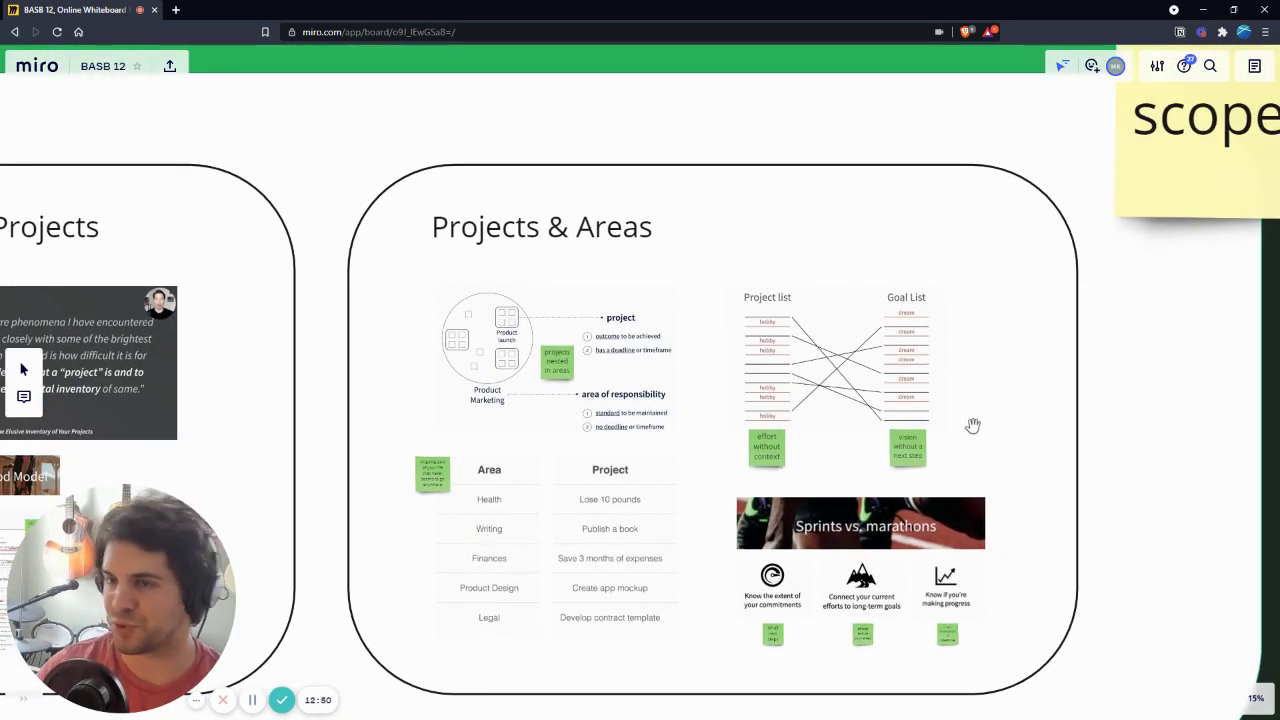
Step: Zoom out and pan right to the Divergence & Convergence frame
{"action": "scroll", "coordinate": [975, 430], "scroll_direction": "down", "scroll_amount": 3}
{"action": "scroll", "coordinate": [791, 411], "scroll_direction": "down", "scroll_amount": 3}
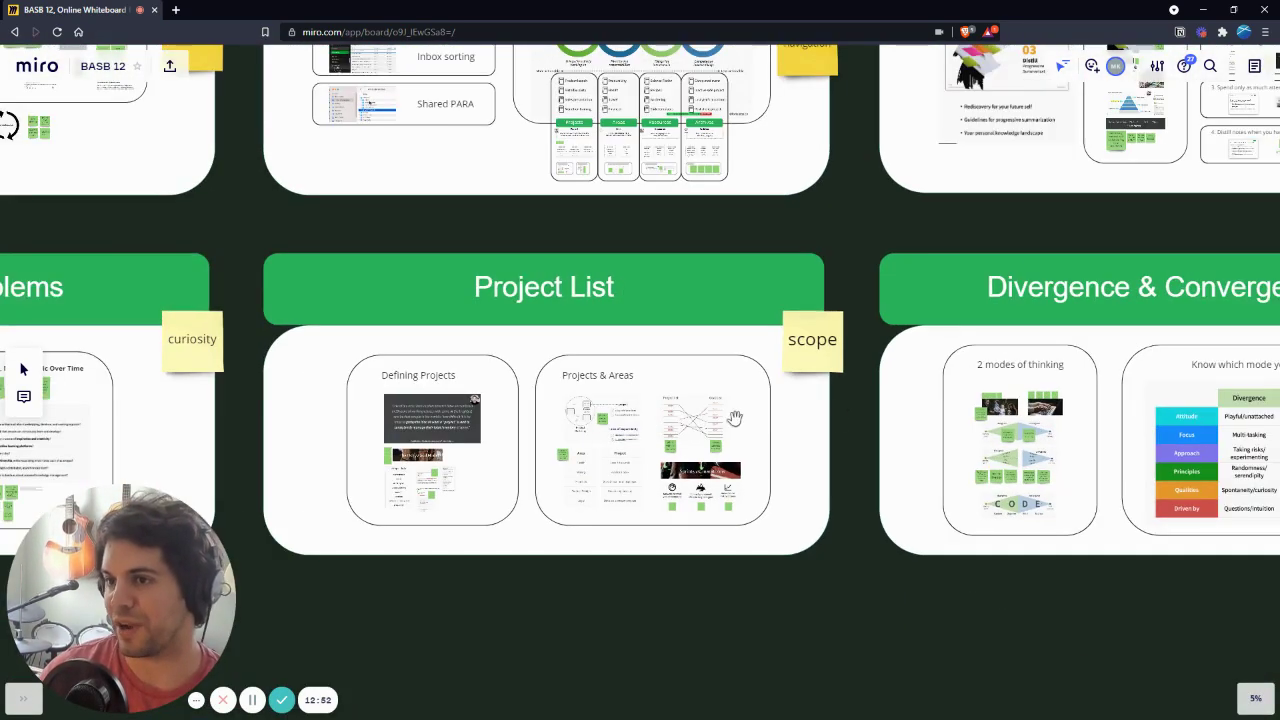
{"action": "scroll", "coordinate": [623, 426], "scroll_direction": "right", "scroll_amount": 5}
{"action": "scroll", "coordinate": [810, 424], "scroll_direction": "right", "scroll_amount": 2}
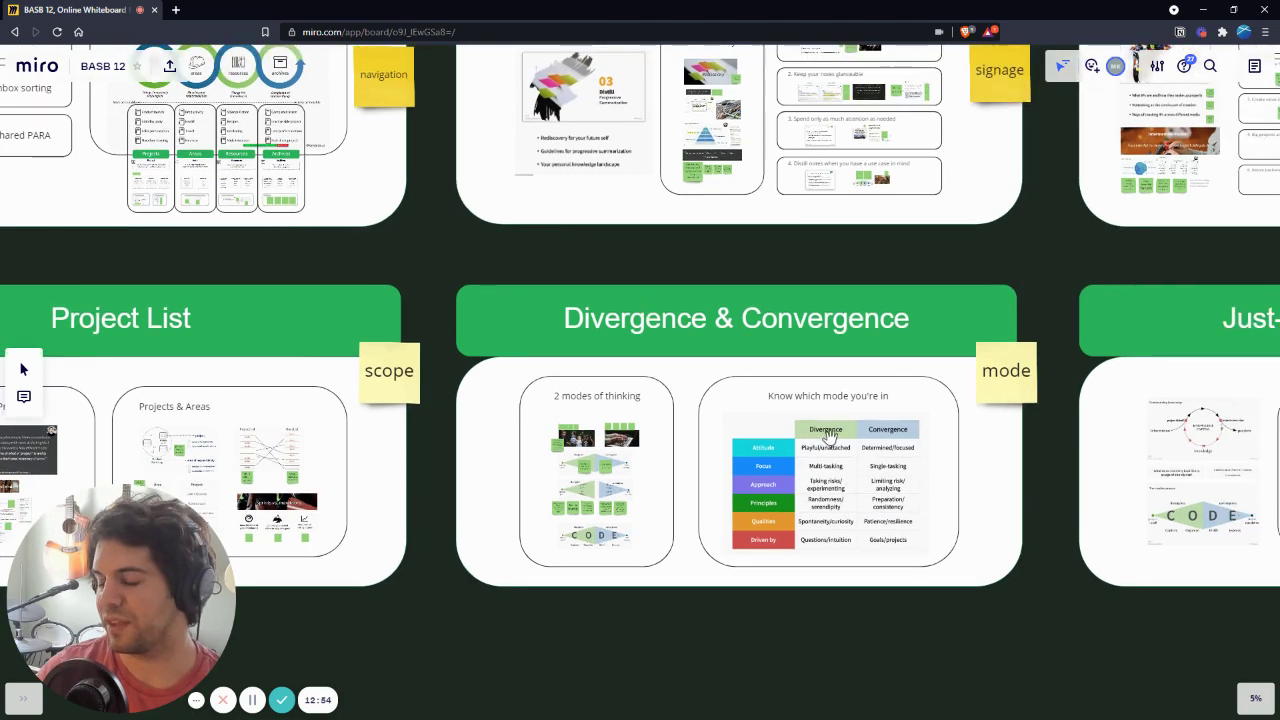
{"action": "scroll", "coordinate": [810, 424], "scroll_direction": "down", "scroll_amount": 1}
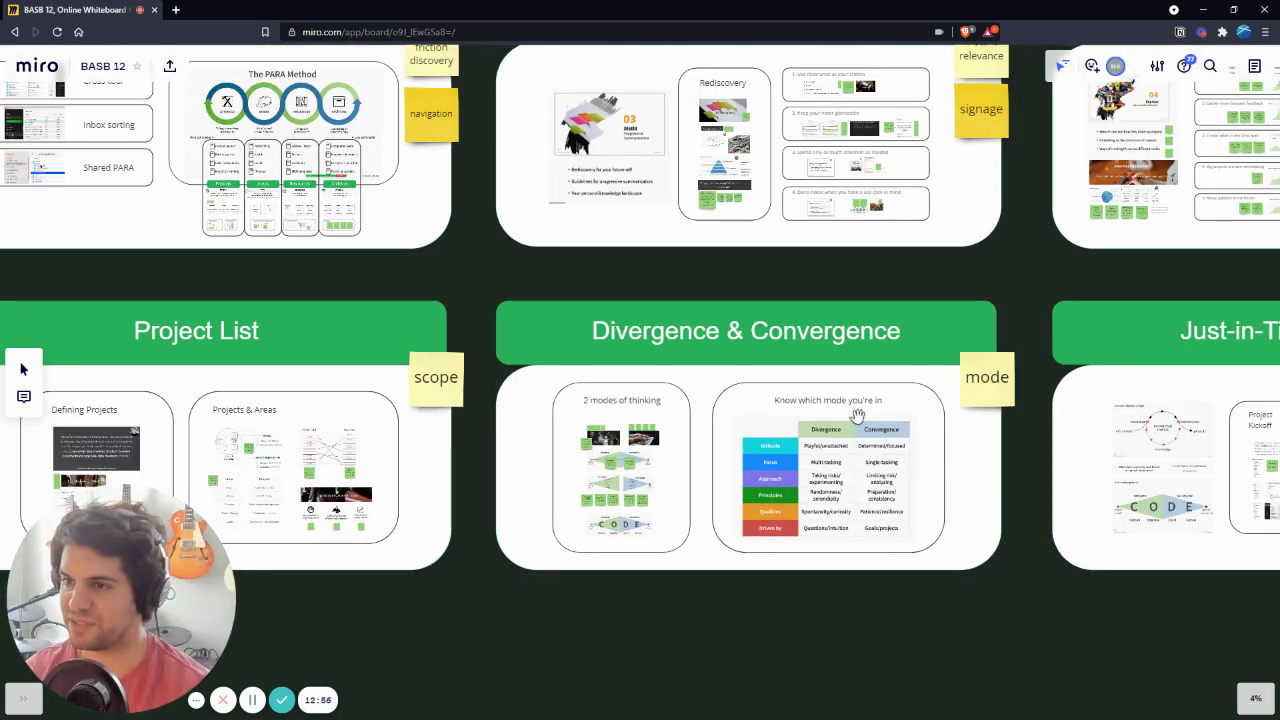
Step: Zoom into the 2 modes of thinking frame, then back out to the mode comparison table
{"action": "scroll", "coordinate": [711, 417], "scroll_direction": "up", "scroll_amount": 2}
{"action": "scroll", "coordinate": [612, 500], "scroll_direction": "up", "scroll_amount": 2}
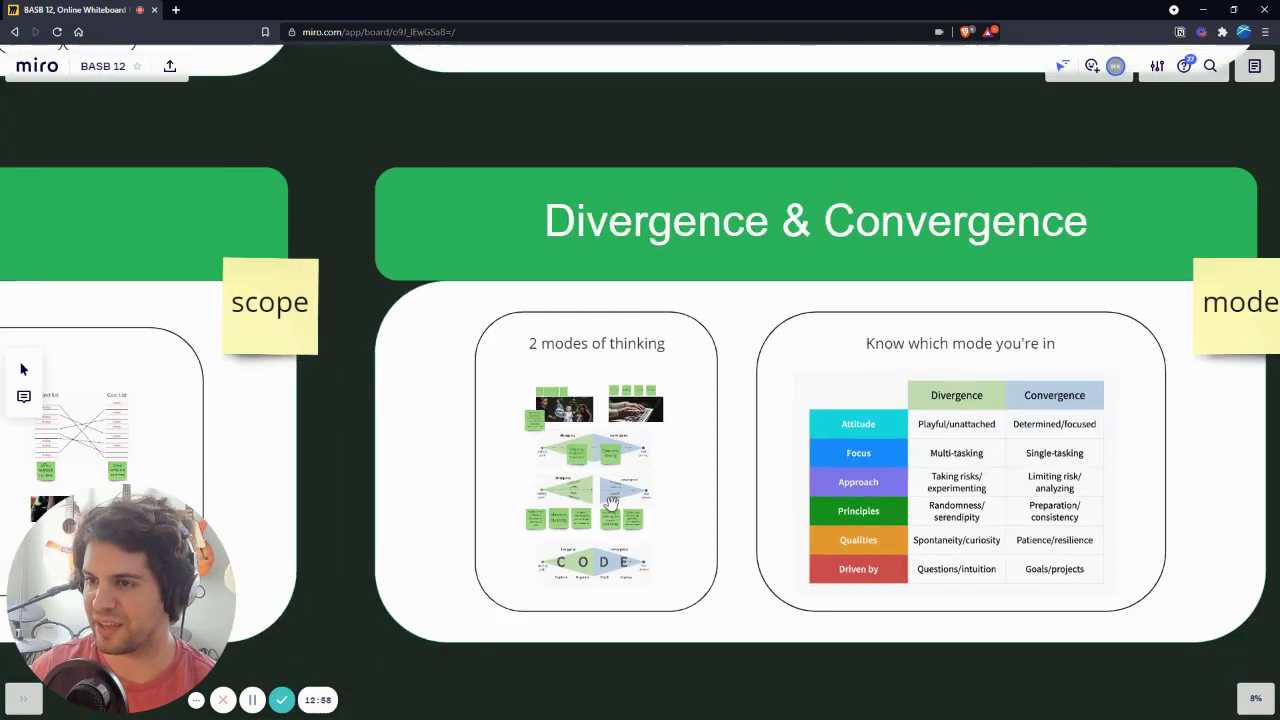
{"action": "scroll", "coordinate": [611, 500], "scroll_direction": "down", "scroll_amount": 1}
{"action": "scroll", "coordinate": [570, 470], "scroll_direction": "up", "scroll_amount": 6}
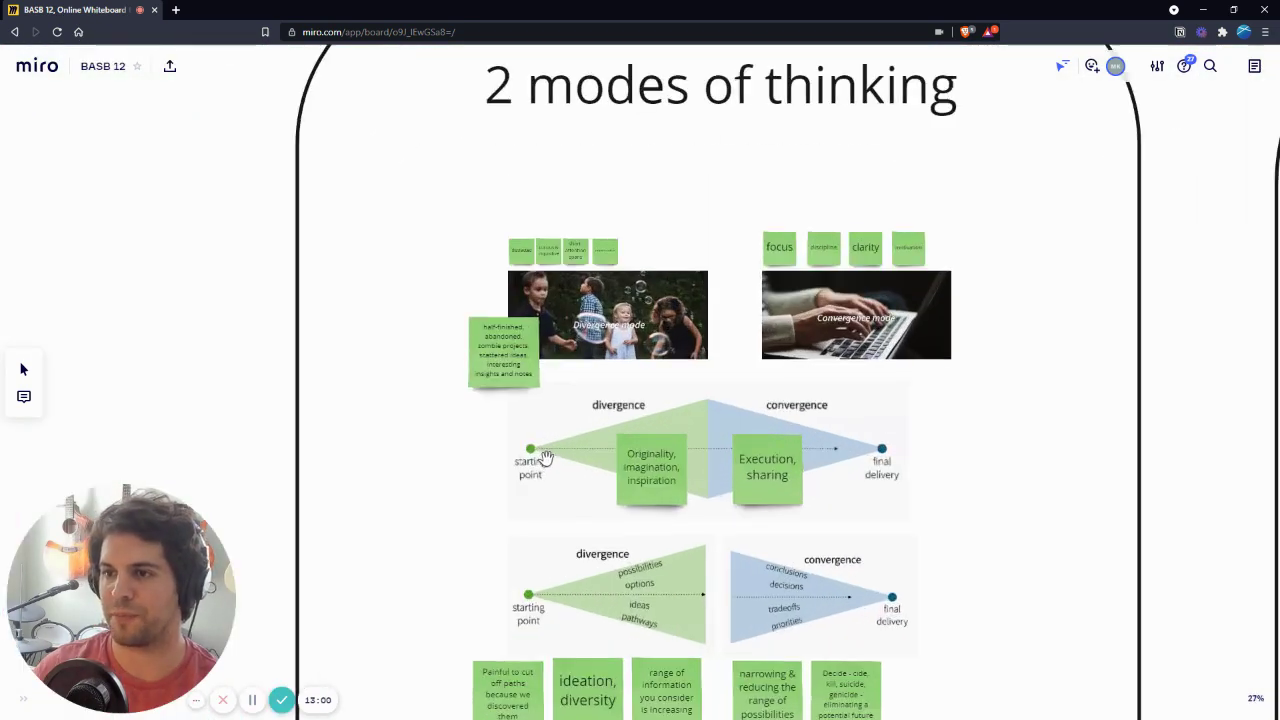
{"action": "scroll", "coordinate": [547, 457], "scroll_direction": "up", "scroll_amount": 2}
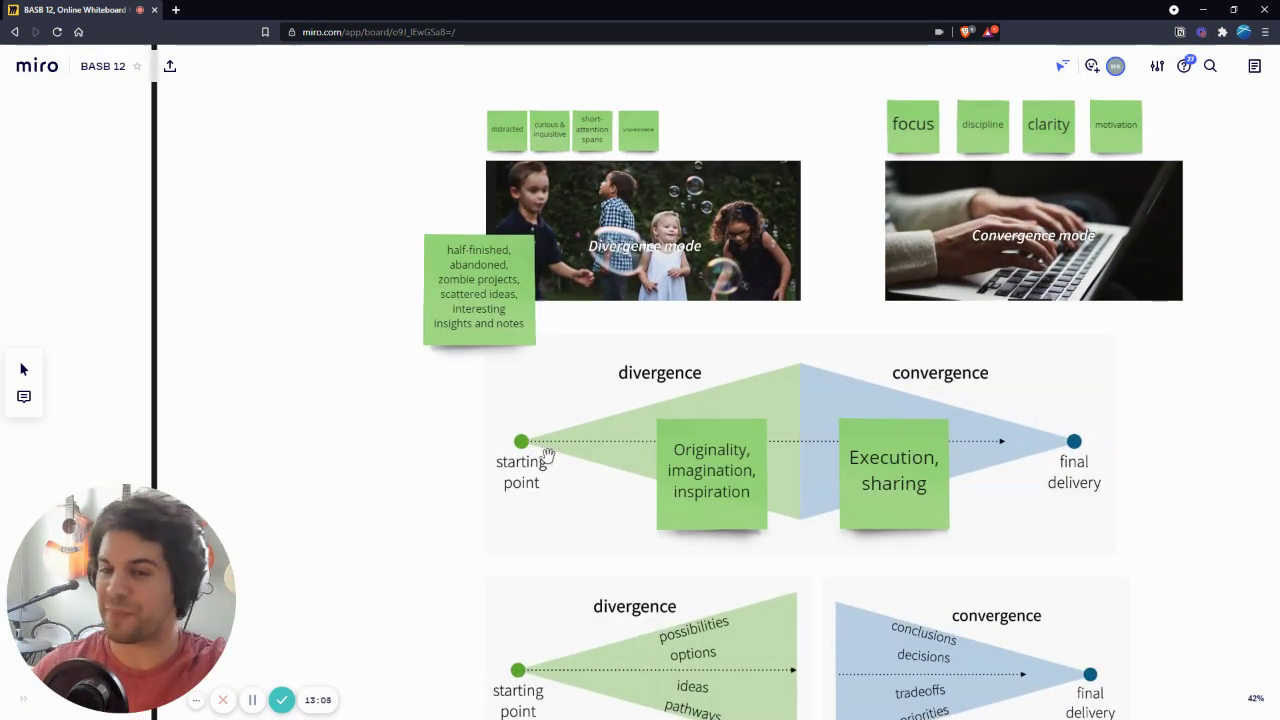
{"action": "scroll", "coordinate": [548, 455], "scroll_direction": "down", "scroll_amount": 3}
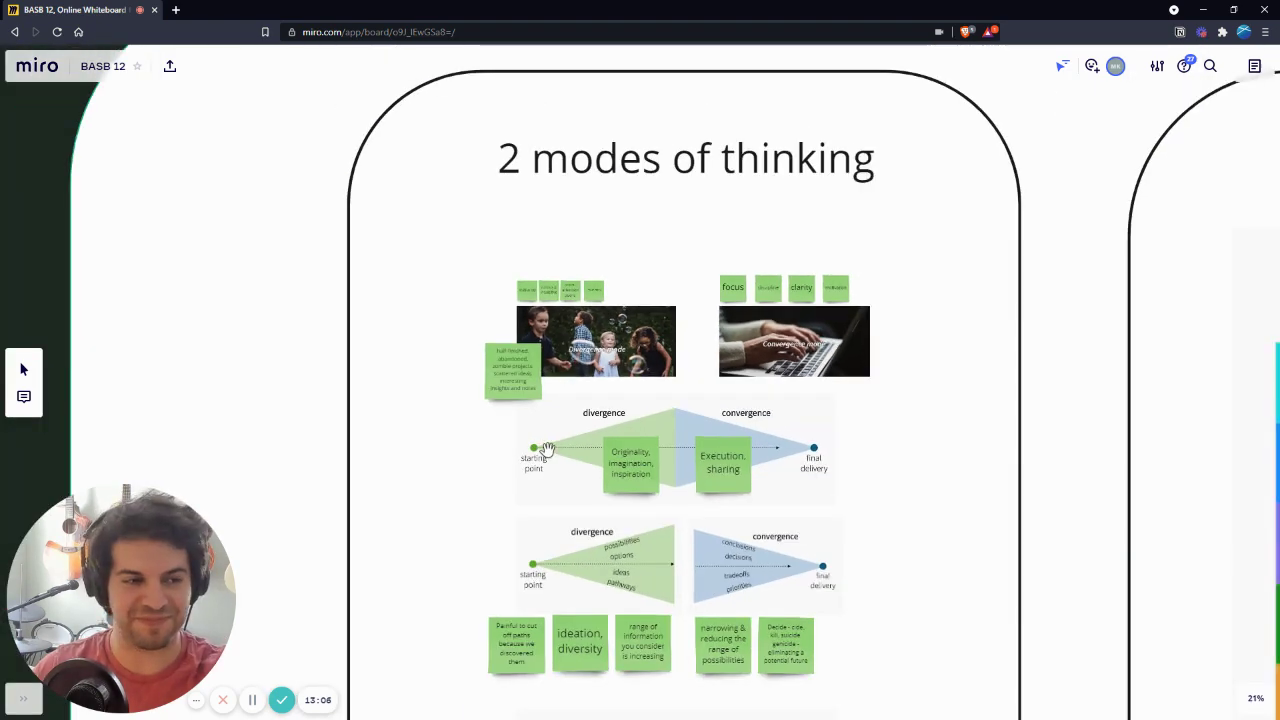
{"action": "scroll", "coordinate": [548, 447], "scroll_direction": "down", "scroll_amount": 1}
{"action": "scroll", "coordinate": [686, 450], "scroll_direction": "up", "scroll_amount": 1}
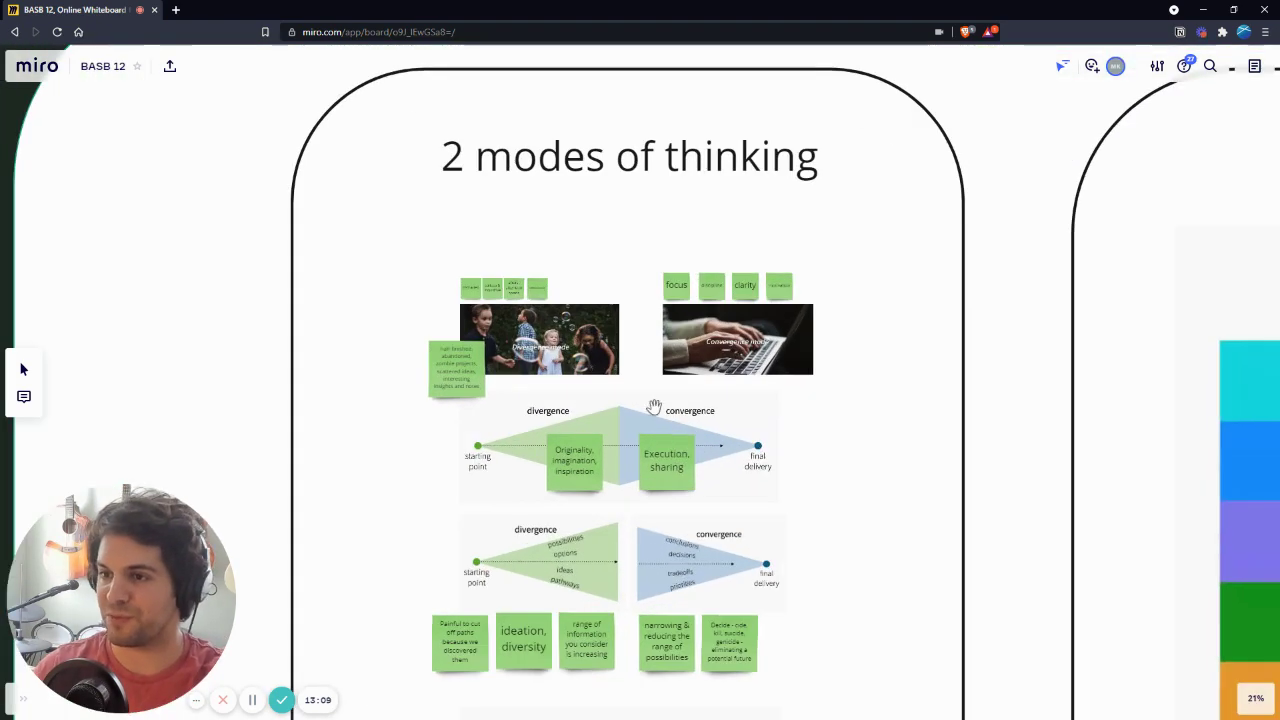
{"action": "scroll", "coordinate": [656, 400], "scroll_direction": "up", "scroll_amount": 3}
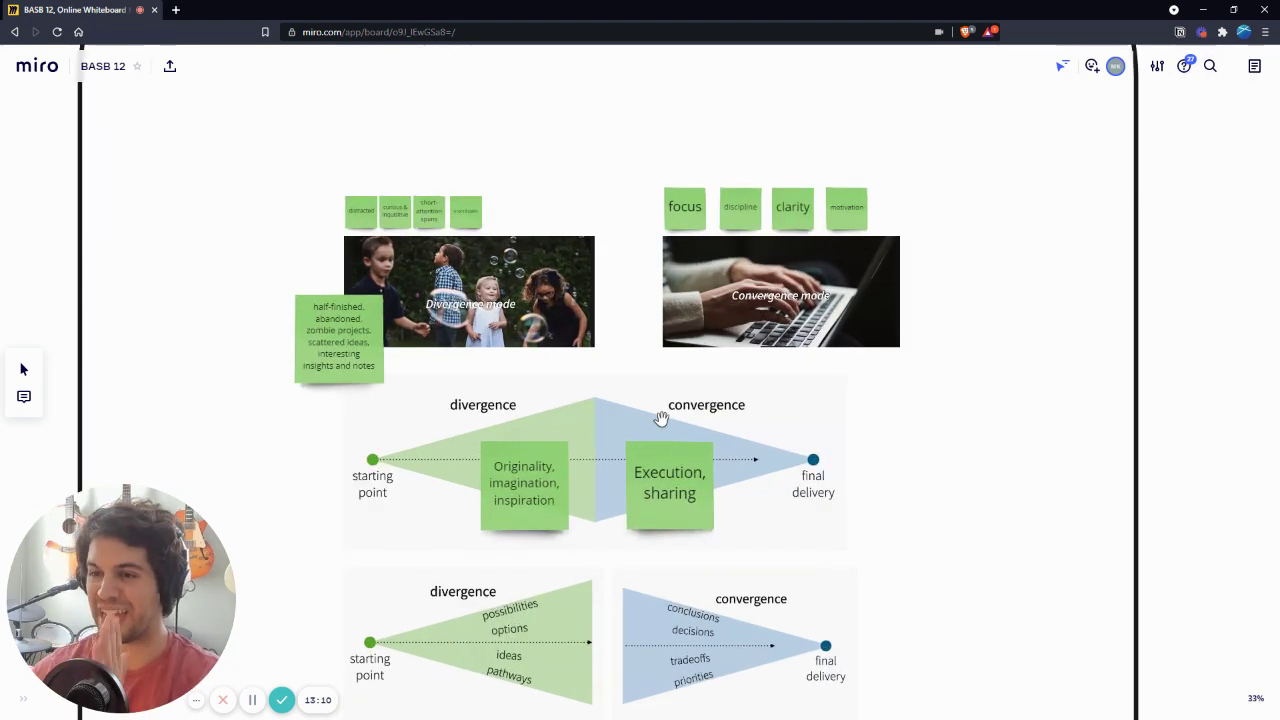
{"action": "scroll", "coordinate": [751, 389], "scroll_direction": "down", "scroll_amount": 1}
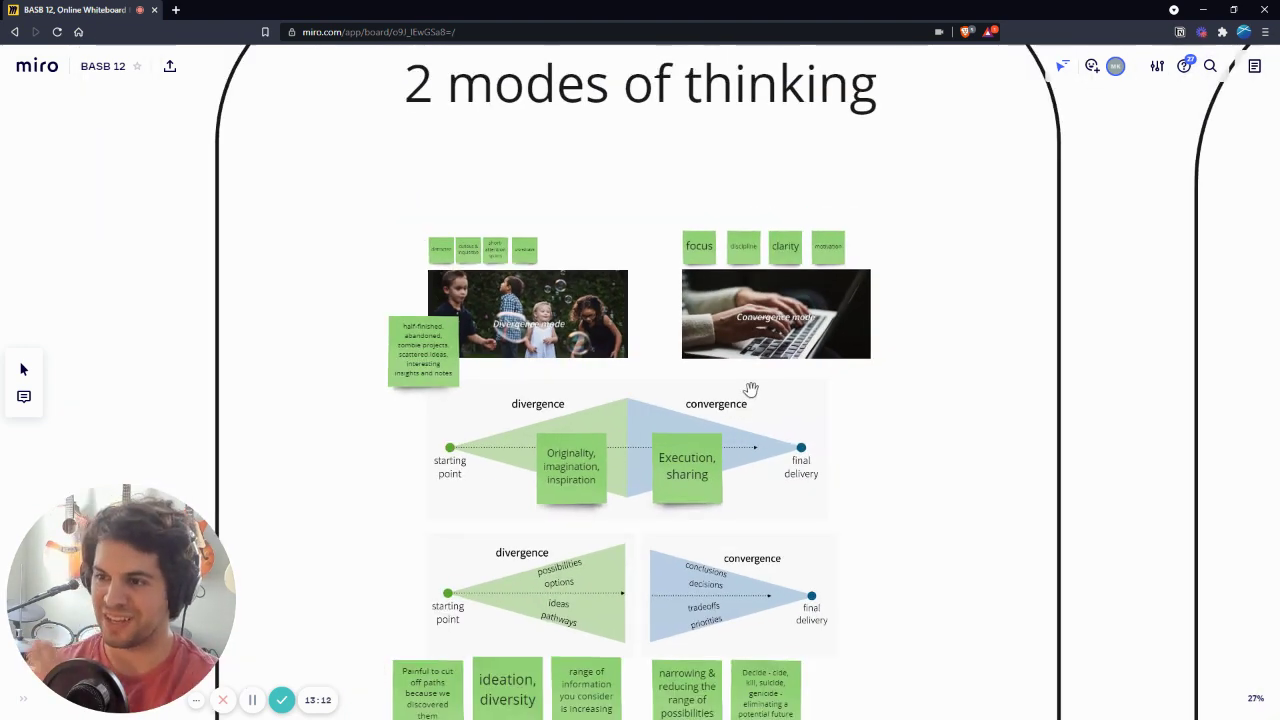
{"action": "scroll", "coordinate": [800, 272], "scroll_direction": "up", "scroll_amount": 1}
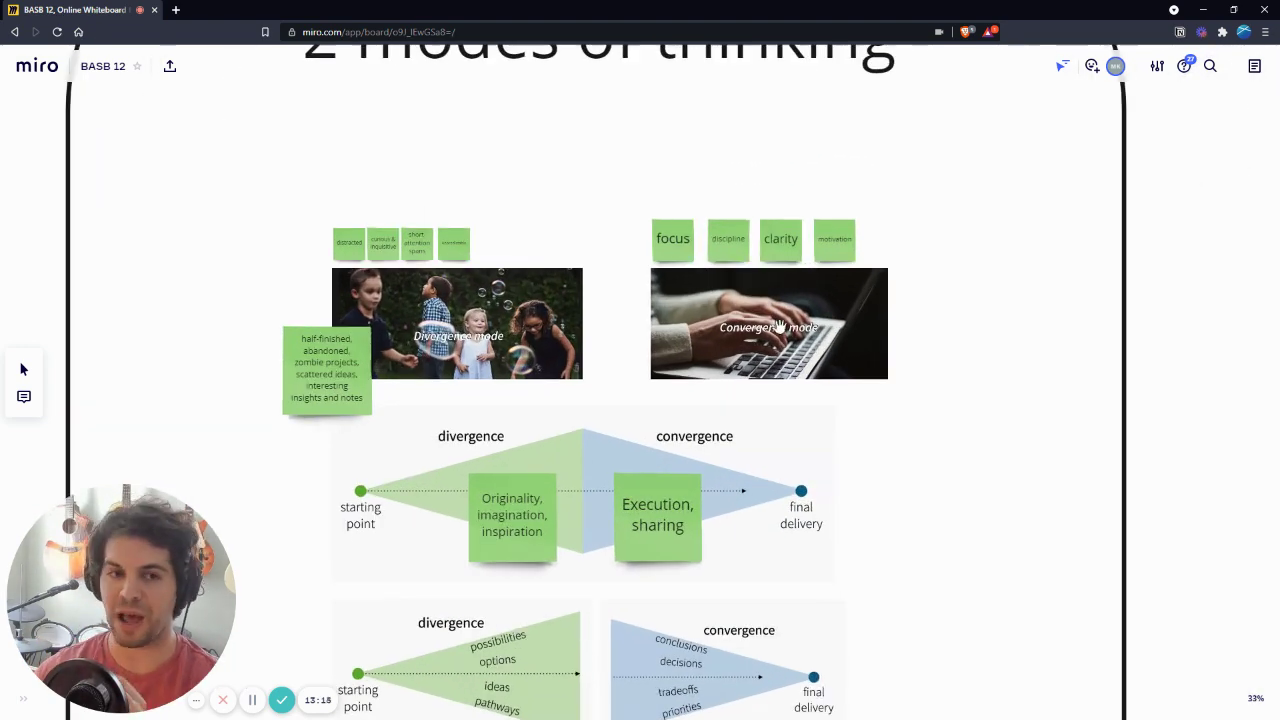
{"action": "scroll", "coordinate": [779, 326], "scroll_direction": "down", "scroll_amount": 4}
{"action": "scroll", "coordinate": [766, 528], "scroll_direction": "up", "scroll_amount": 2}
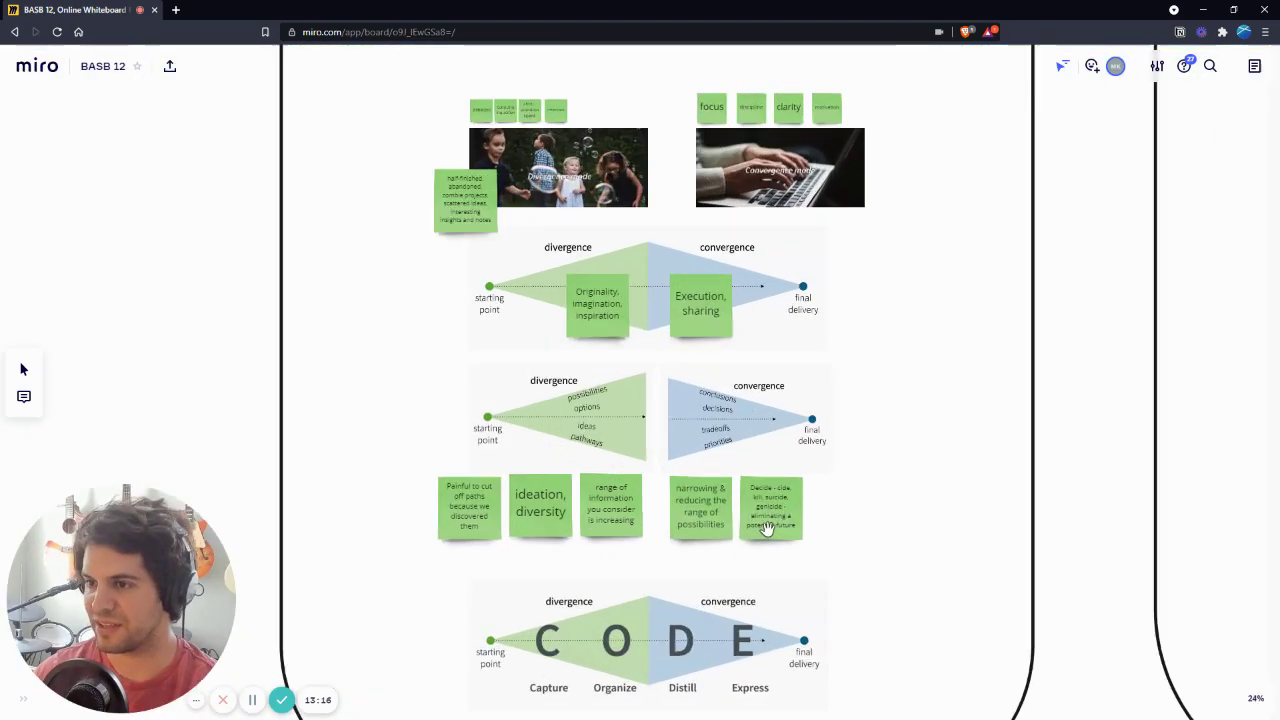
{"action": "scroll", "coordinate": [766, 528], "scroll_direction": "down", "scroll_amount": 5}
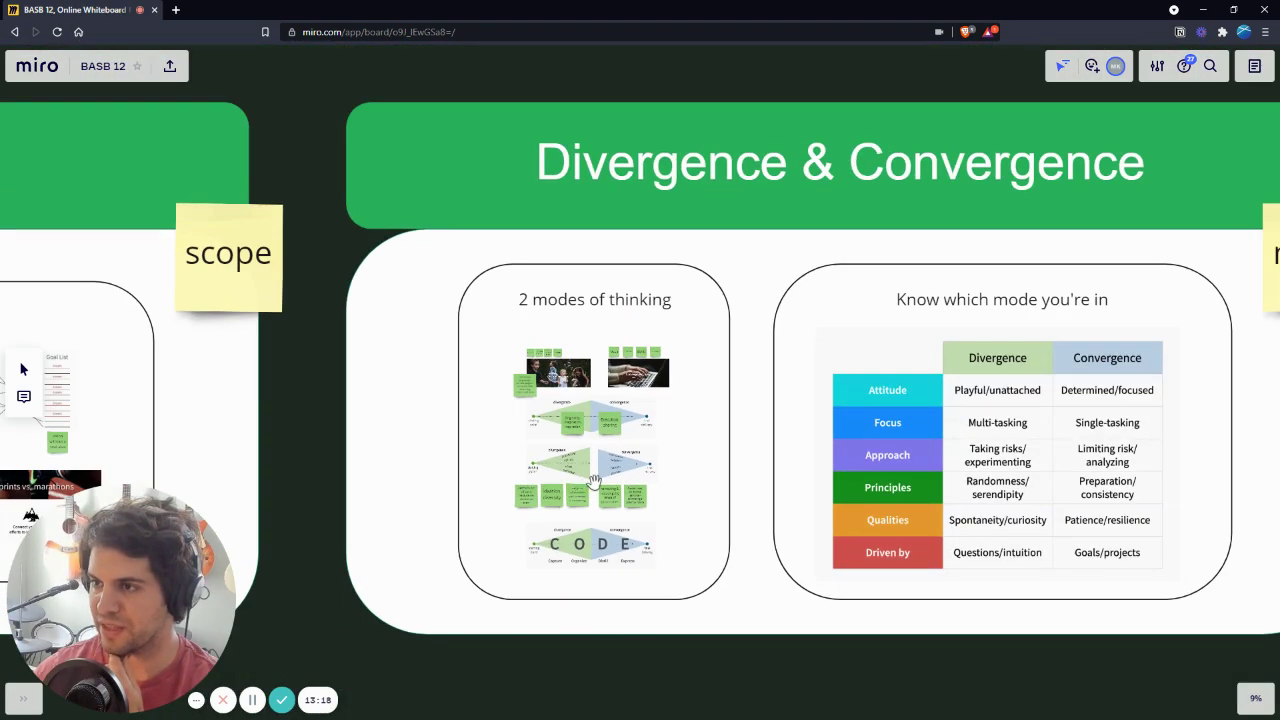
Step: Zoom out over the full card grid, then back in near Just-in-Time Retrieval and Intermediate Packets
{"action": "scroll", "coordinate": [750, 418], "scroll_direction": "down", "scroll_amount": 3}
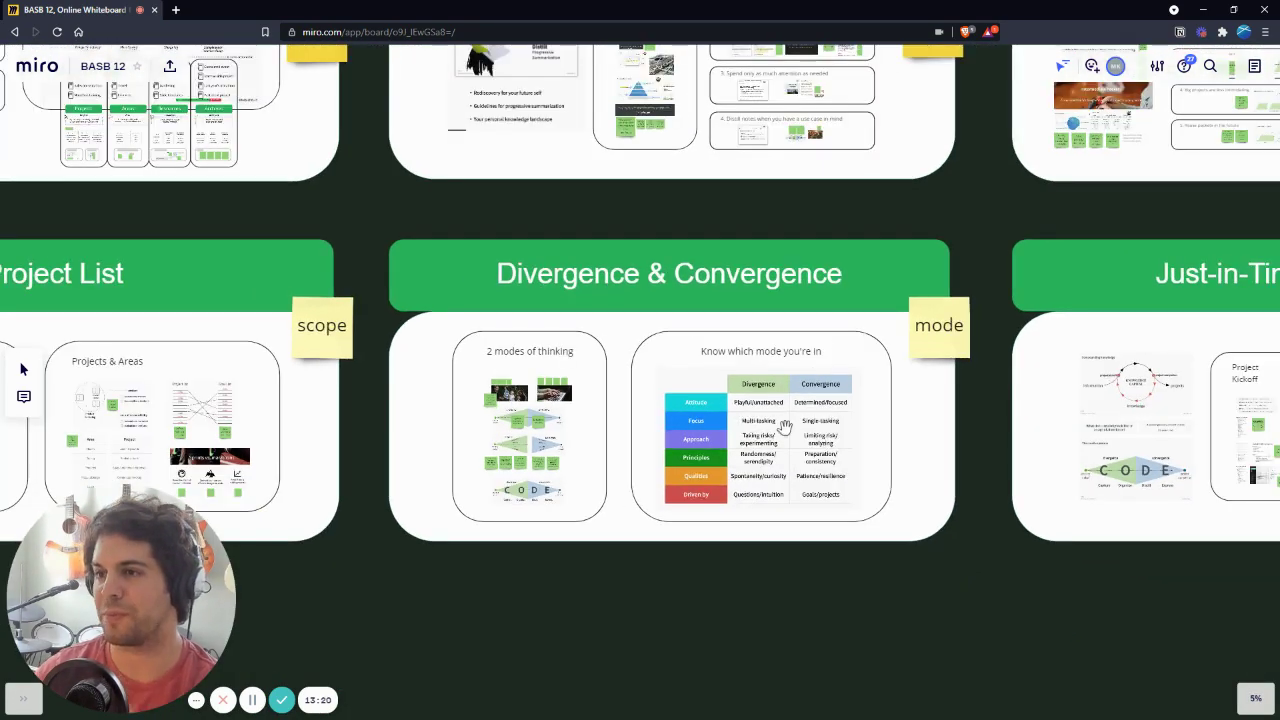
{"action": "scroll", "coordinate": [815, 435], "scroll_direction": "down", "scroll_amount": 3}
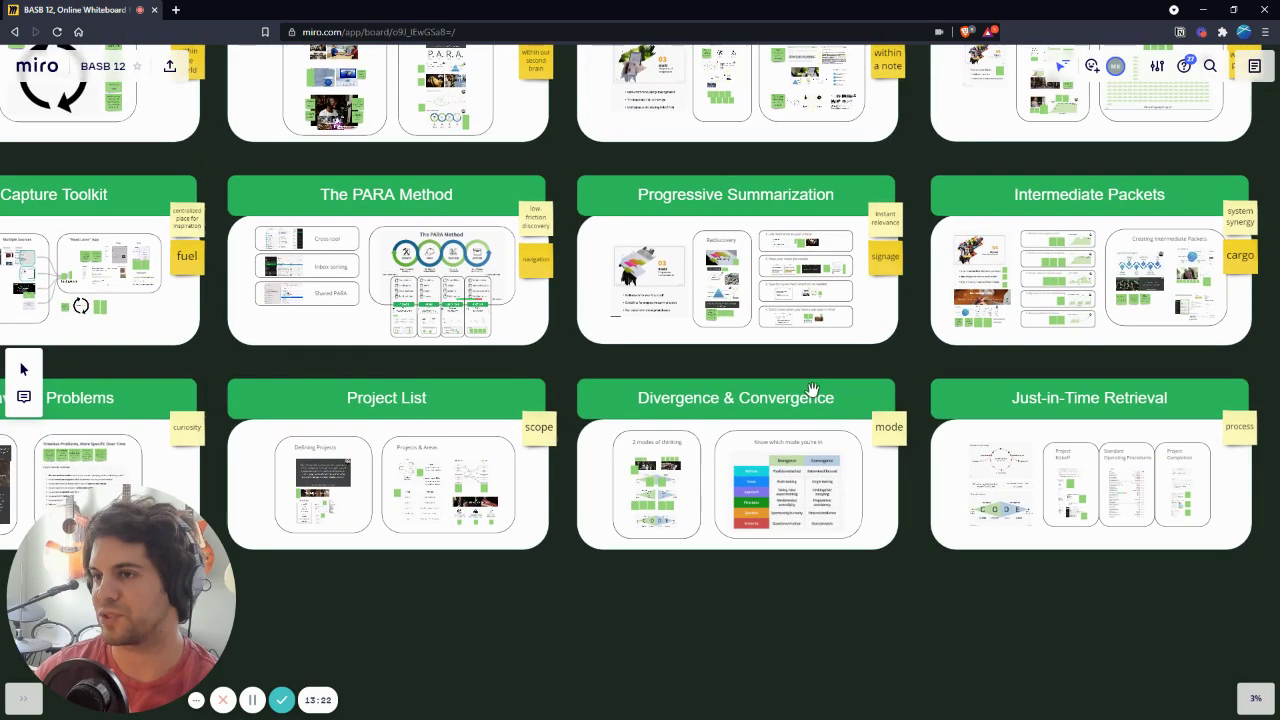
{"action": "scroll", "coordinate": [812, 390], "scroll_direction": "down", "scroll_amount": 2}
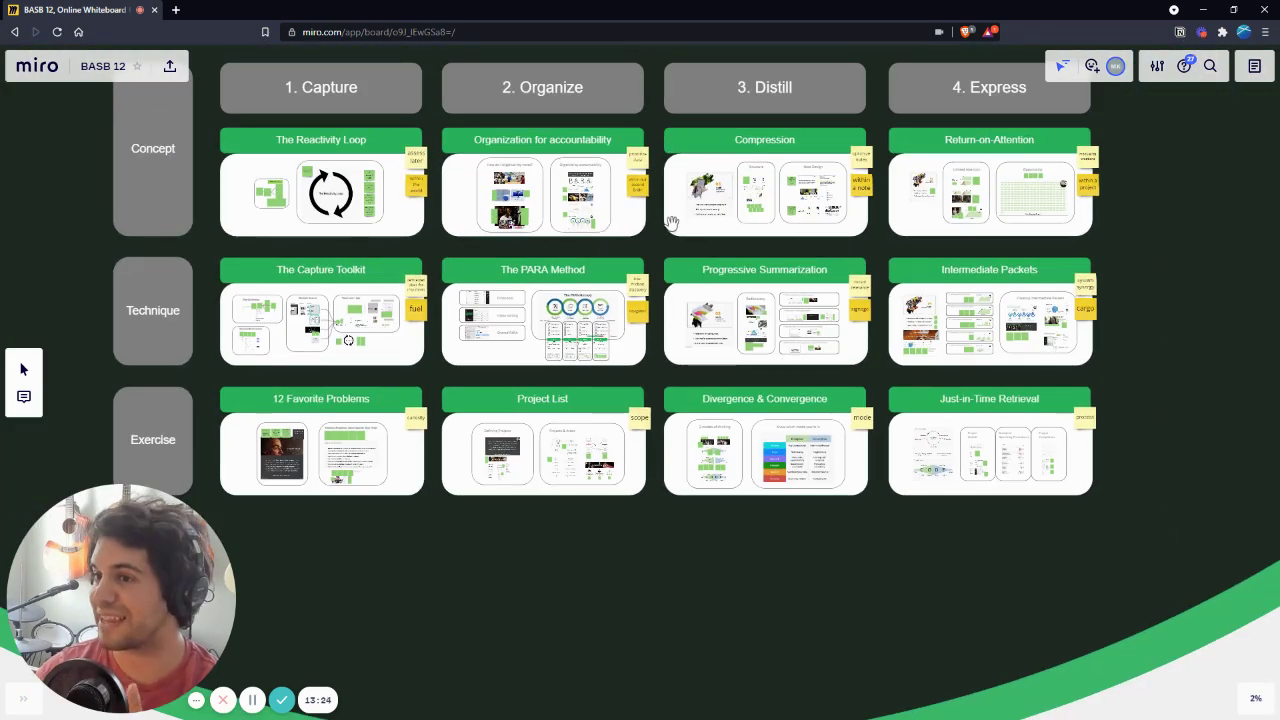
{"action": "scroll", "coordinate": [786, 328], "scroll_direction": "up", "scroll_amount": 2}
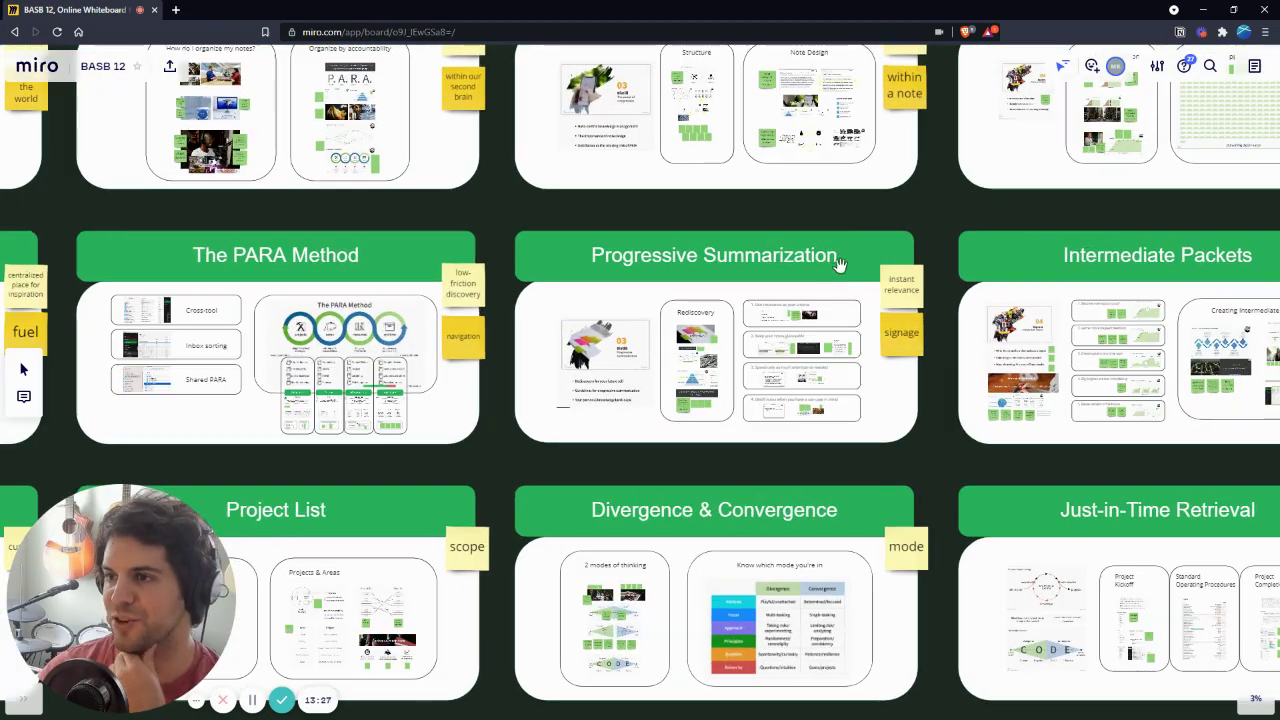
{"action": "scroll", "coordinate": [840, 270], "scroll_direction": "down", "scroll_amount": 2}
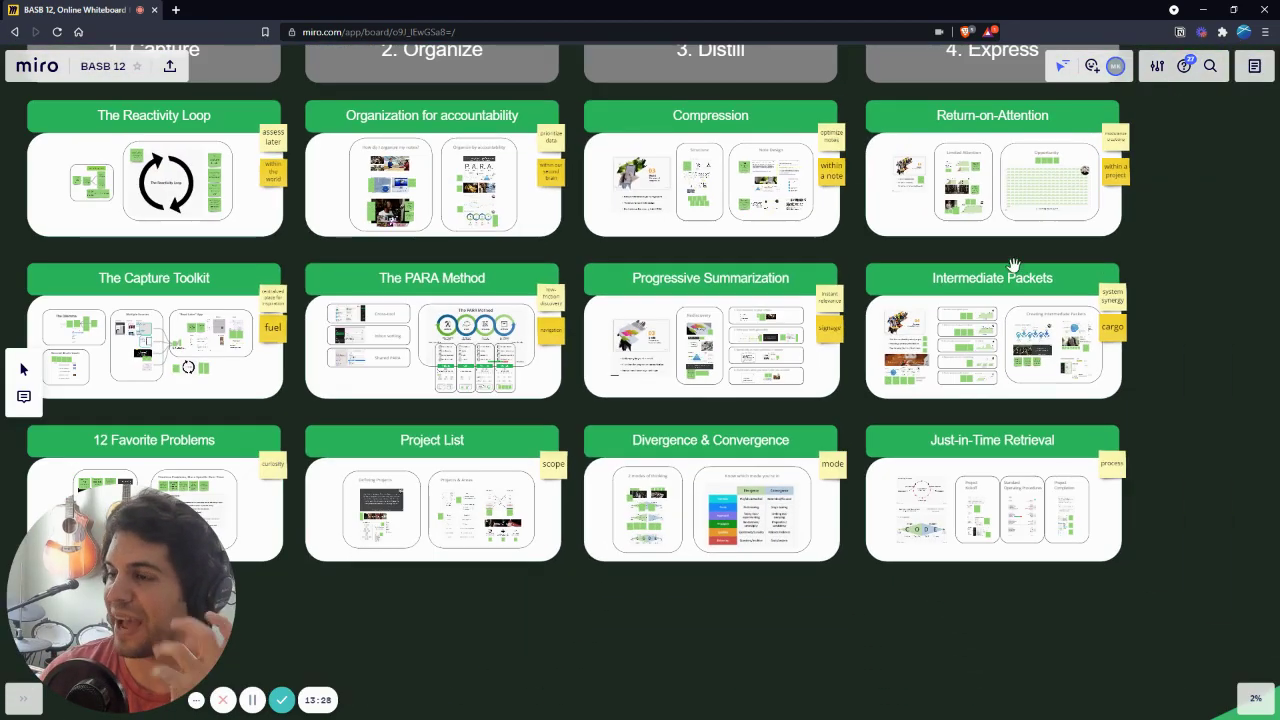
{"action": "scroll", "coordinate": [988, 314], "scroll_direction": "up", "scroll_amount": 2}
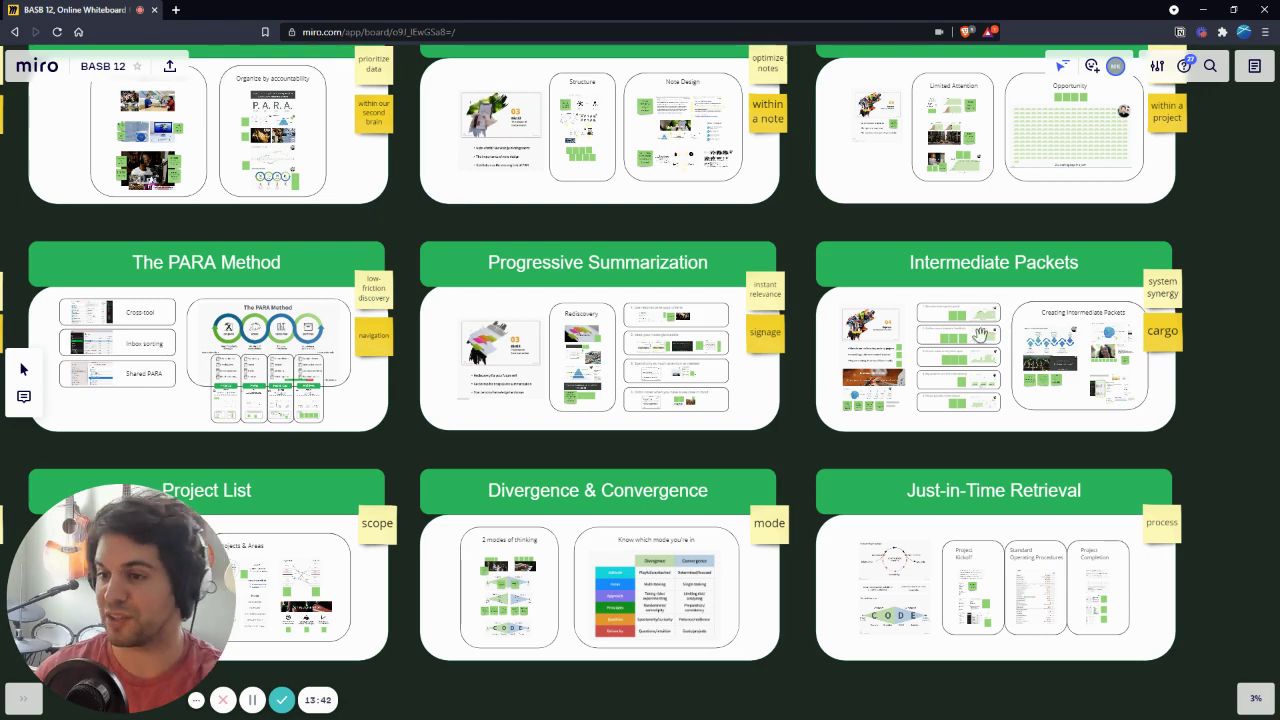
Step: Zoom into the Just-in-Time Retrieval frame
{"action": "scroll", "coordinate": [750, 610], "scroll_direction": "up", "scroll_amount": 5}
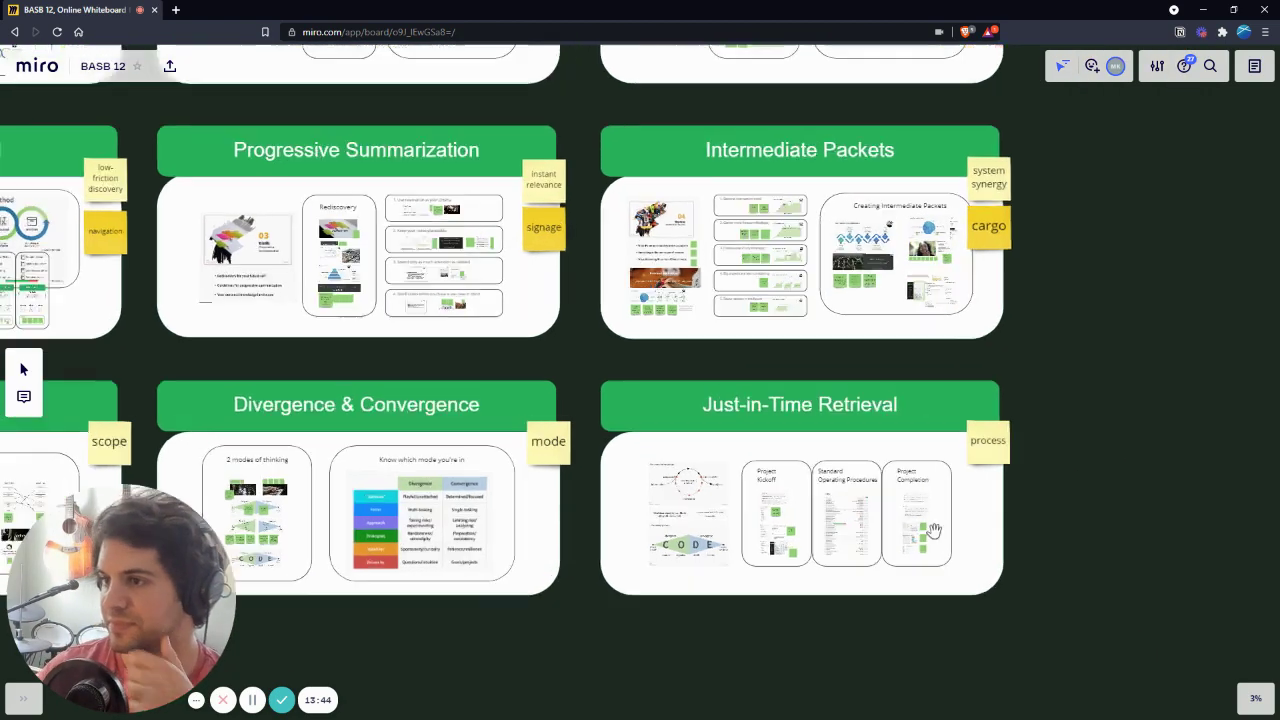
{"action": "scroll", "coordinate": [863, 525], "scroll_direction": "up", "scroll_amount": 2}
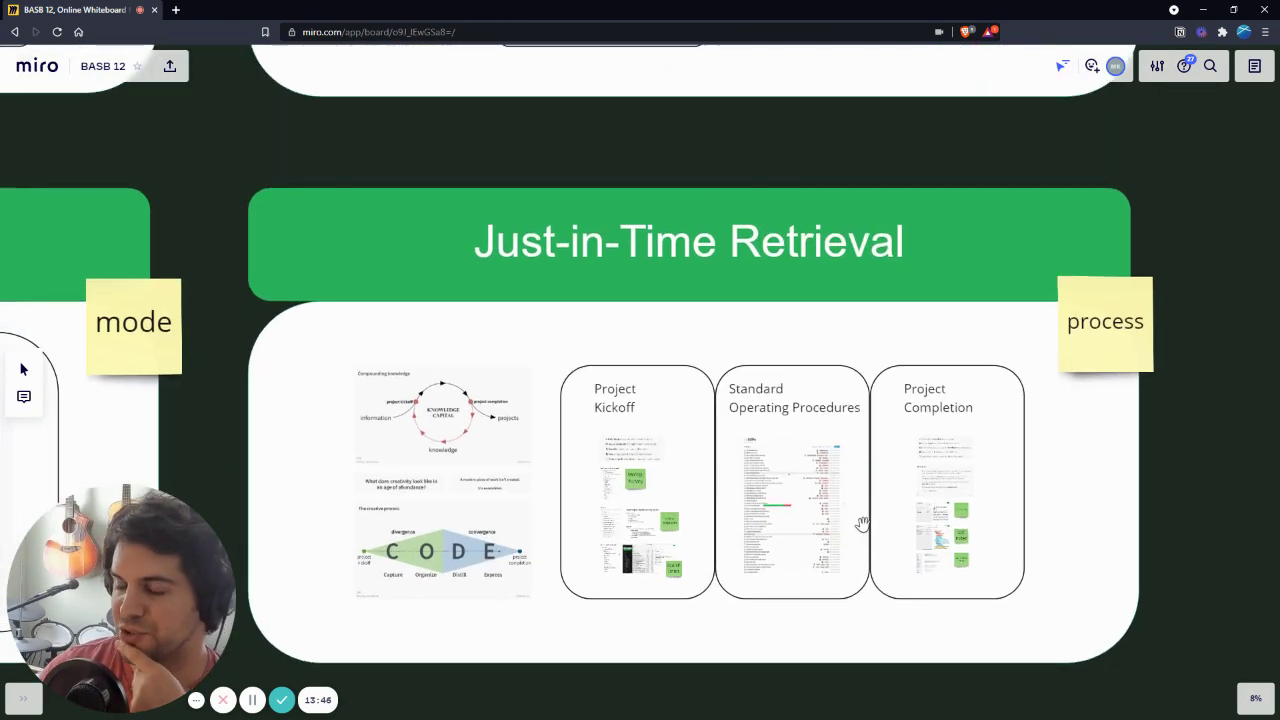
{"action": "scroll", "coordinate": [790, 508], "scroll_direction": "down", "scroll_amount": 2}
{"action": "scroll", "coordinate": [778, 505], "scroll_direction": "down", "scroll_amount": 1}
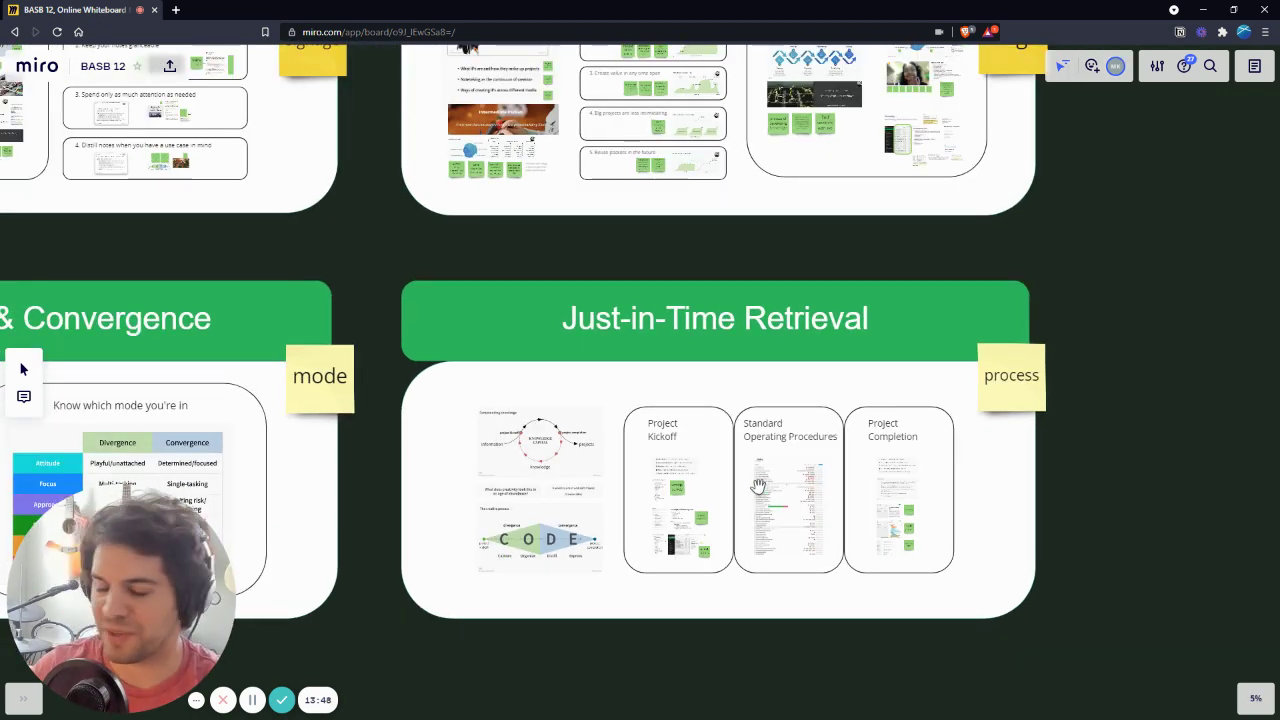
{"action": "scroll", "coordinate": [695, 490], "scroll_direction": "up", "scroll_amount": 3}
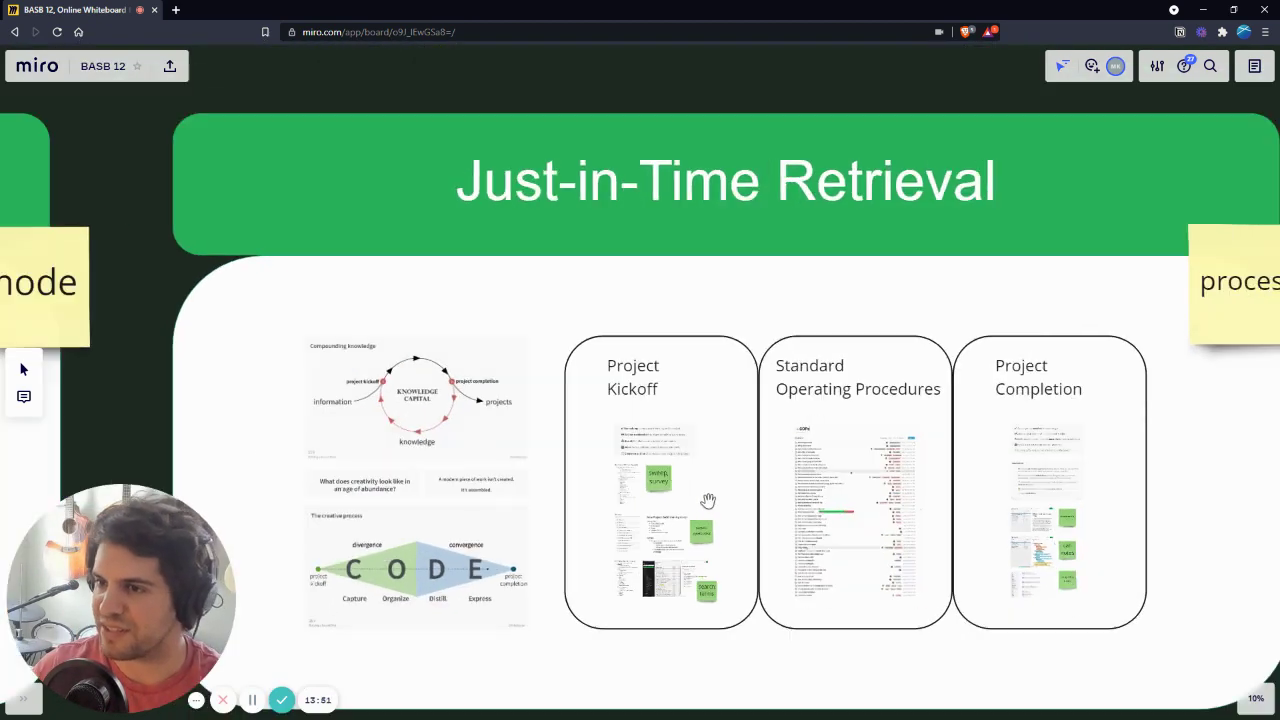
{"action": "scroll", "coordinate": [717, 498], "scroll_direction": "up", "scroll_amount": 2}
{"action": "scroll", "coordinate": [714, 494], "scroll_direction": "right", "scroll_amount": 3}
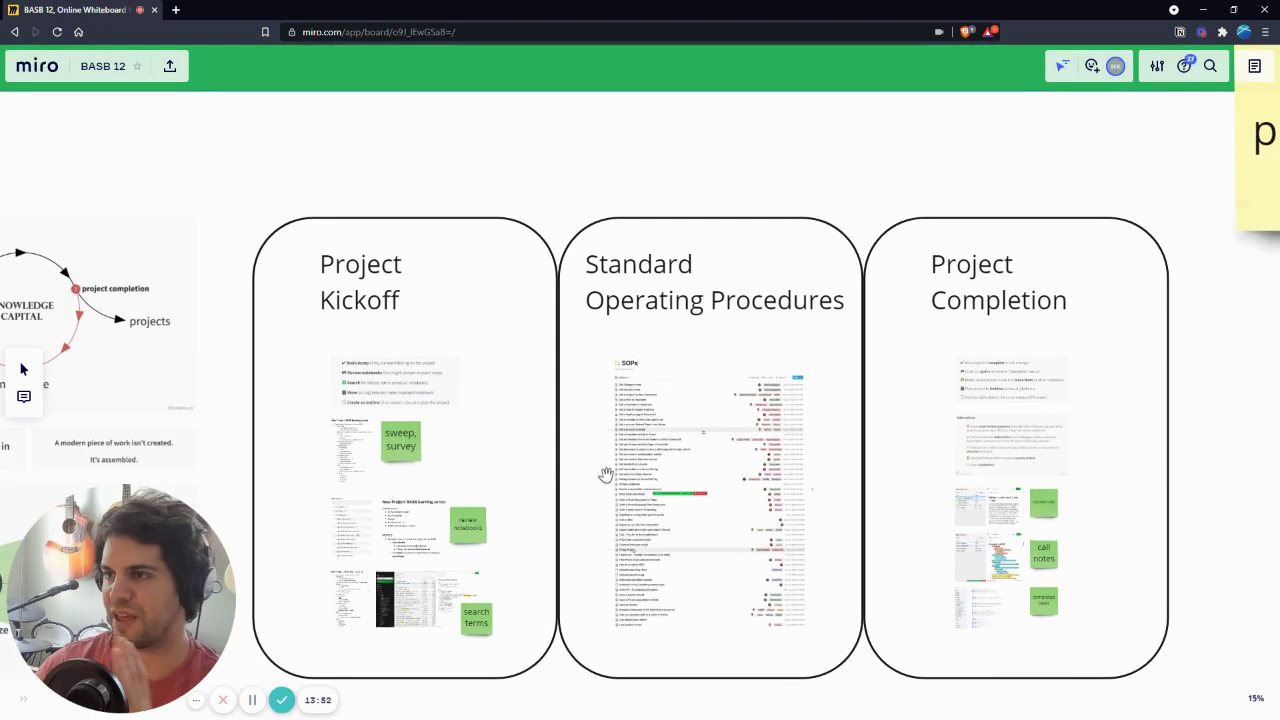
{"action": "scroll", "coordinate": [474, 406], "scroll_direction": "left", "scroll_amount": 5}
{"action": "scroll", "coordinate": [737, 371], "scroll_direction": "down", "scroll_amount": 3}
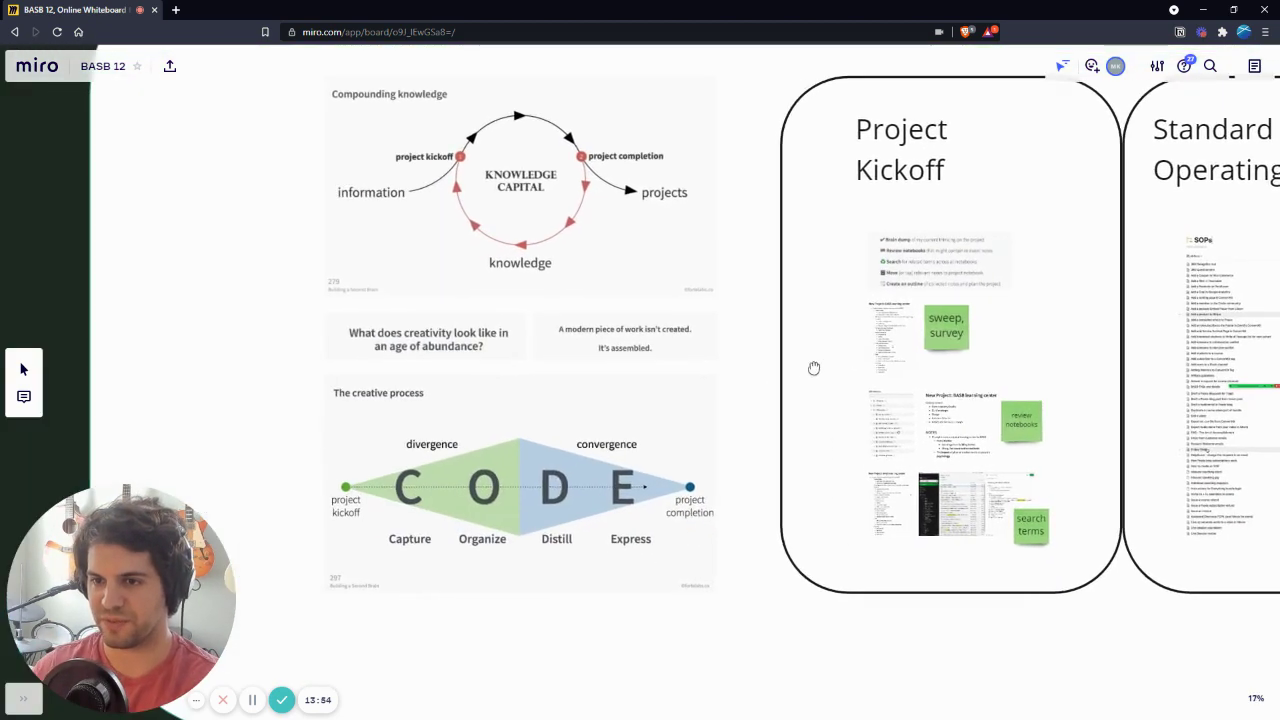
{"action": "scroll", "coordinate": [314, 460], "scroll_direction": "up", "scroll_amount": 1}
Step: Zoom closer on the Project Kickoff checklist, from brain dump to creating an outline, beside the 'sweep, survey' note
{"action": "scroll", "coordinate": [814, 471], "scroll_direction": "right", "scroll_amount": 5}
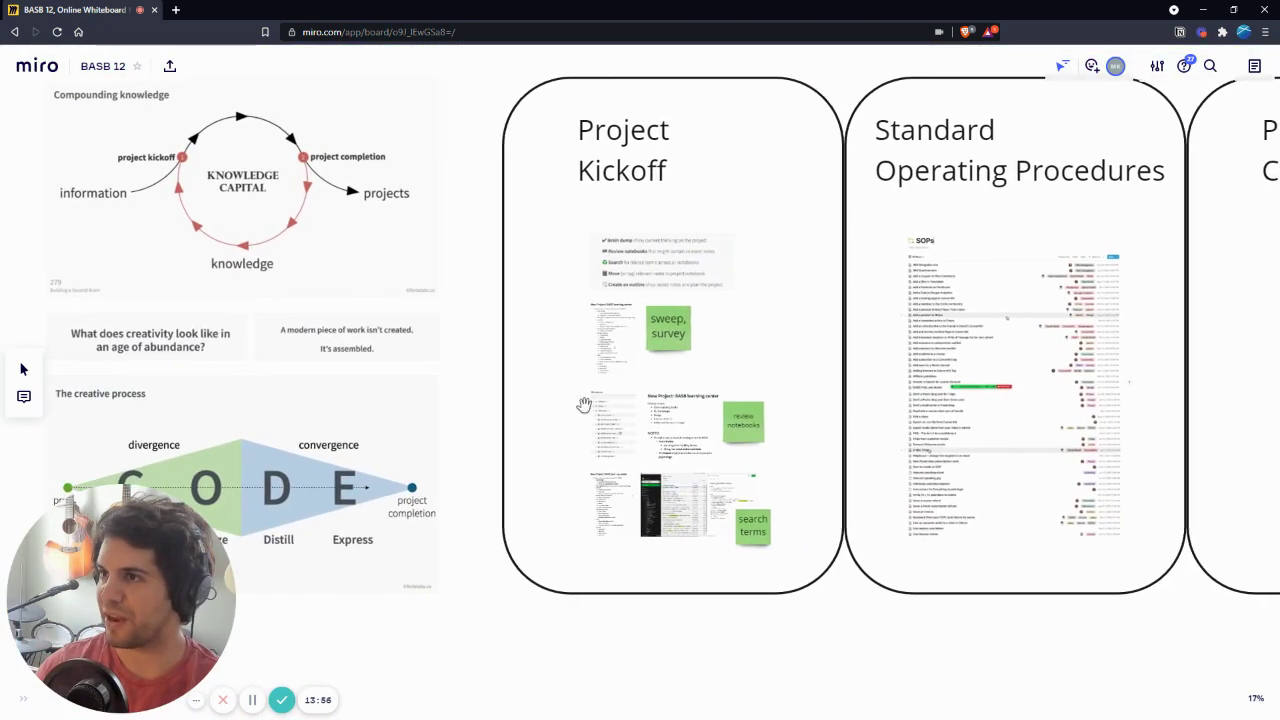
{"action": "scroll", "coordinate": [997, 314], "scroll_direction": "right", "scroll_amount": 1}
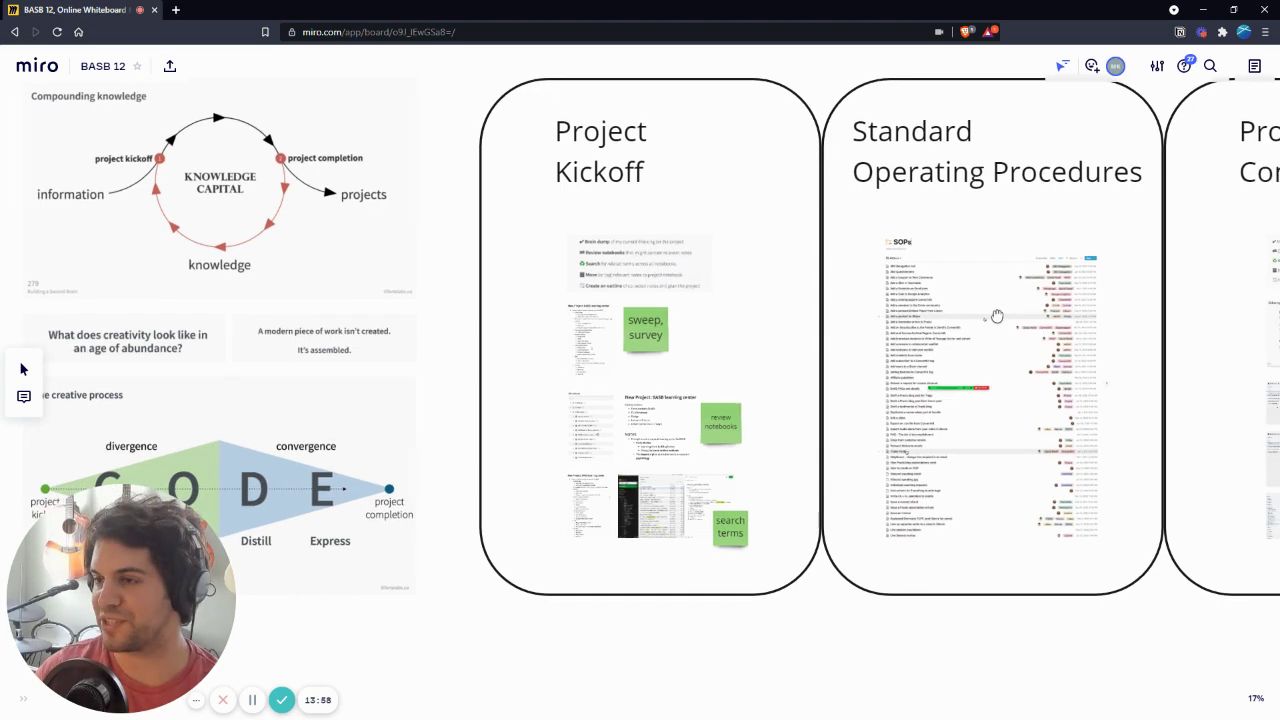
{"action": "scroll", "coordinate": [580, 371], "scroll_direction": "left", "scroll_amount": 2}
{"action": "scroll", "coordinate": [580, 371], "scroll_direction": "left", "scroll_amount": 2}
{"action": "scroll", "coordinate": [828, 380], "scroll_direction": "right", "scroll_amount": 3}
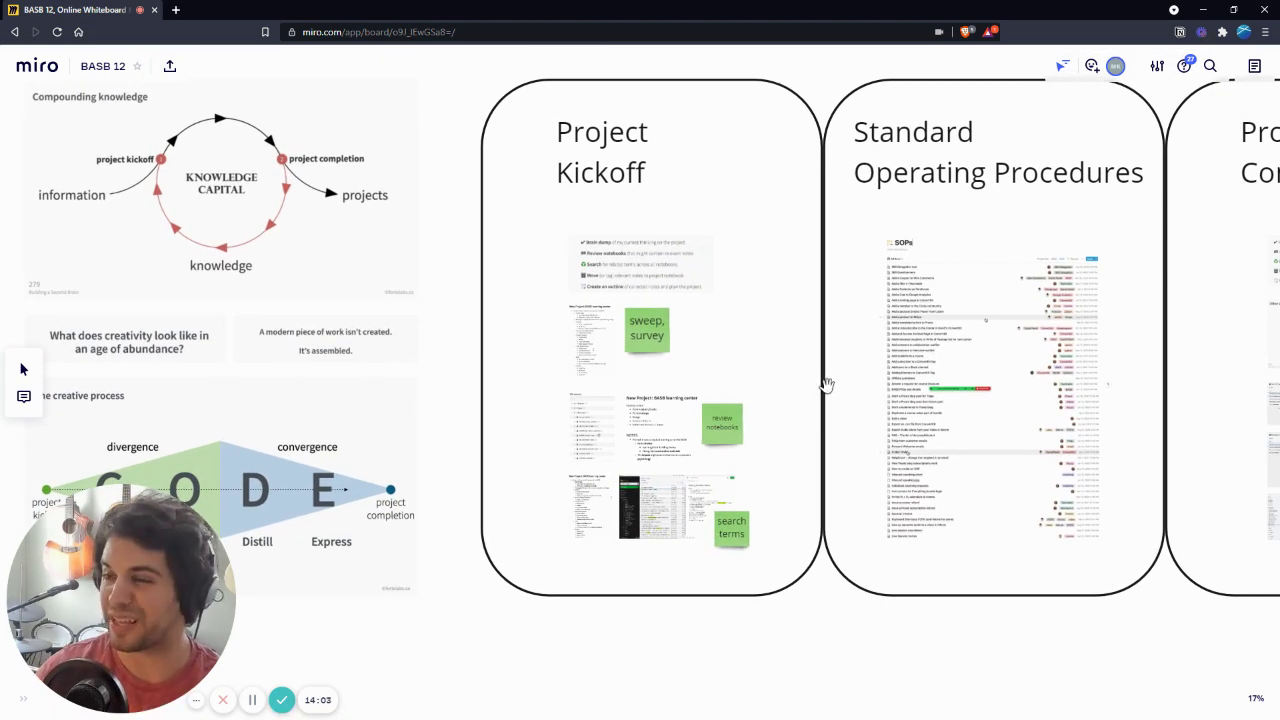
{"action": "scroll", "coordinate": [828, 383], "scroll_direction": "down", "scroll_amount": 5}
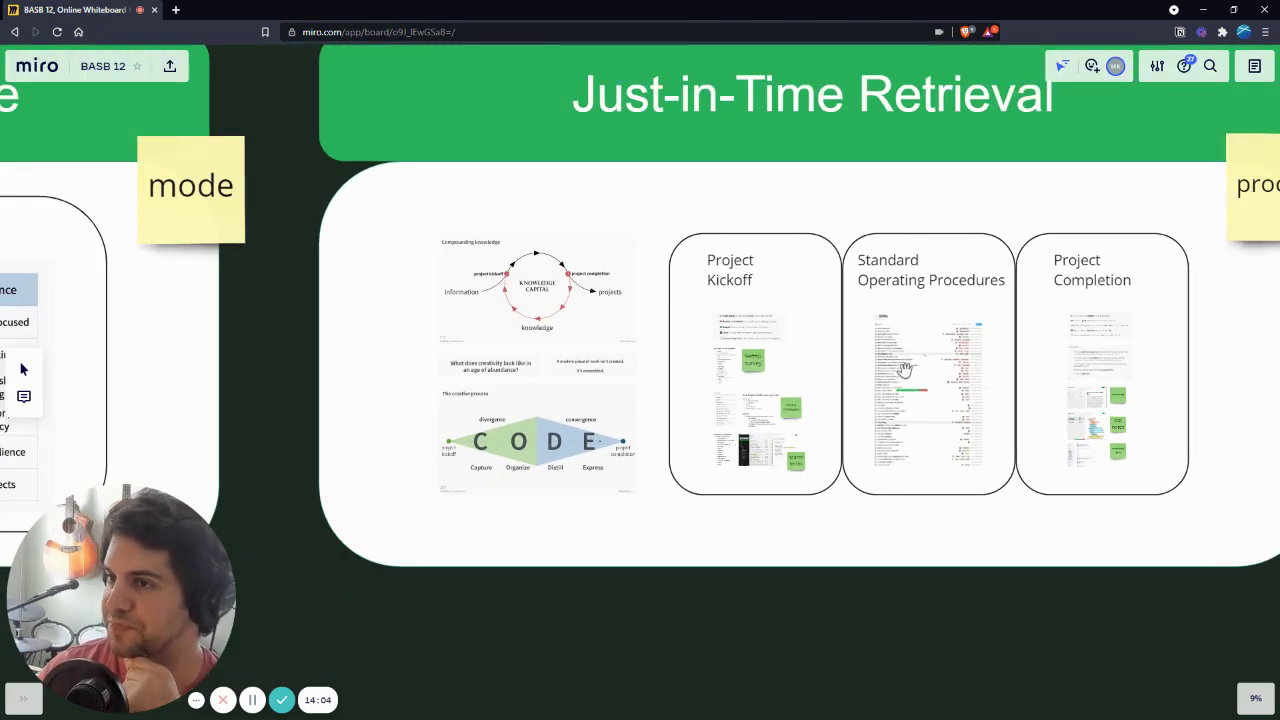
{"action": "scroll", "coordinate": [1052, 362], "scroll_direction": "down", "scroll_amount": 4}
{"action": "scroll", "coordinate": [914, 412], "scroll_direction": "up", "scroll_amount": 3}
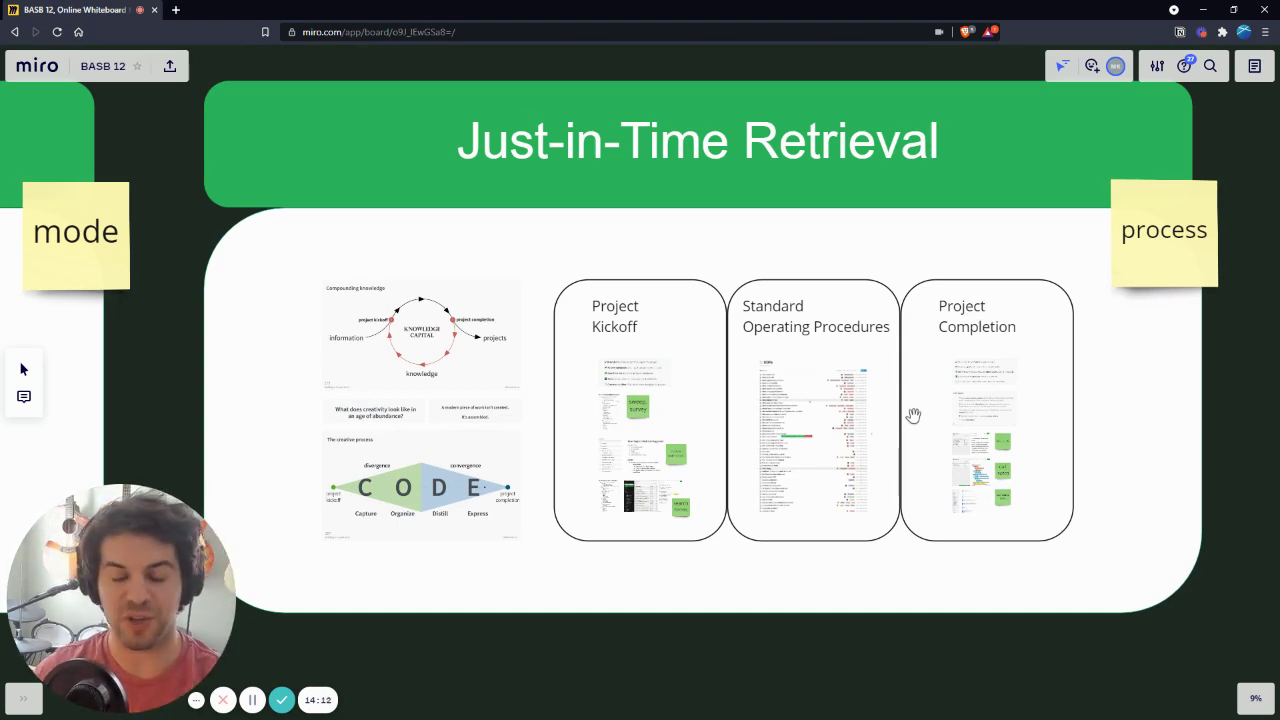
{"action": "scroll", "coordinate": [915, 425], "scroll_direction": "down", "scroll_amount": 2}
{"action": "scroll", "coordinate": [845, 453], "scroll_direction": "up", "scroll_amount": 5}
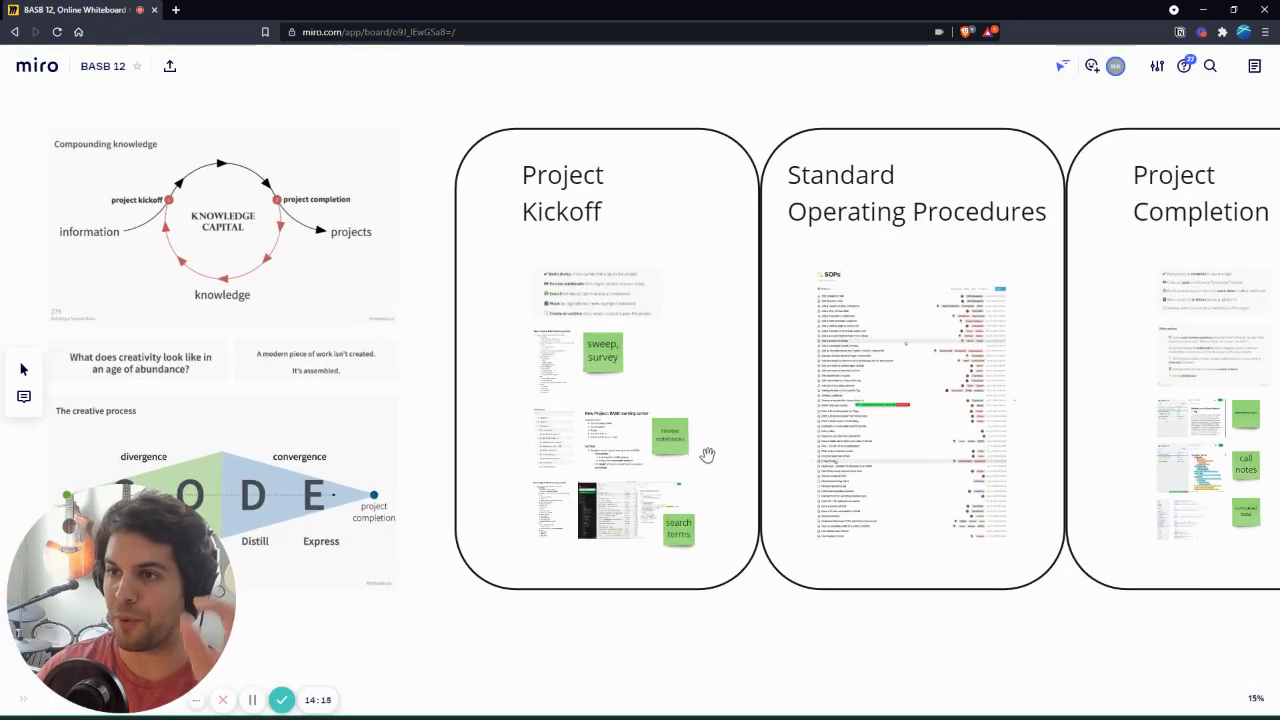
{"action": "scroll", "coordinate": [963, 396], "scroll_direction": "down", "scroll_amount": 1}
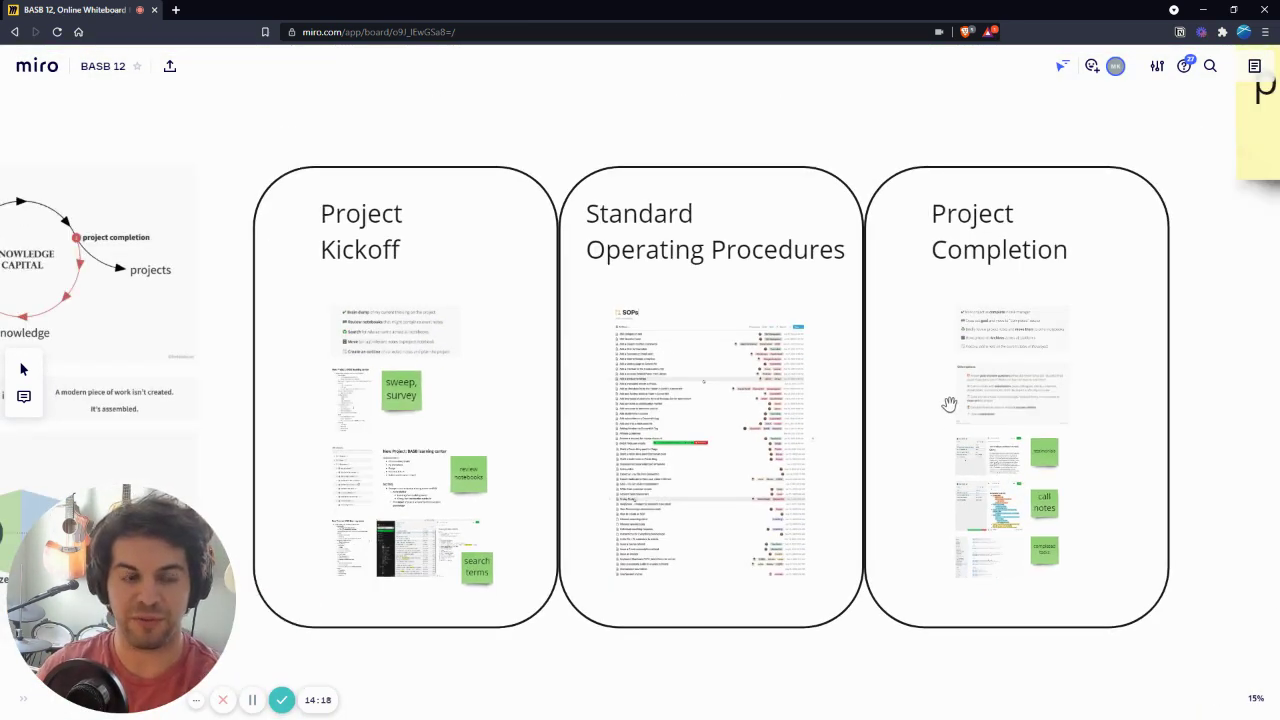
{"action": "scroll", "coordinate": [983, 403], "scroll_direction": "down", "scroll_amount": 1}
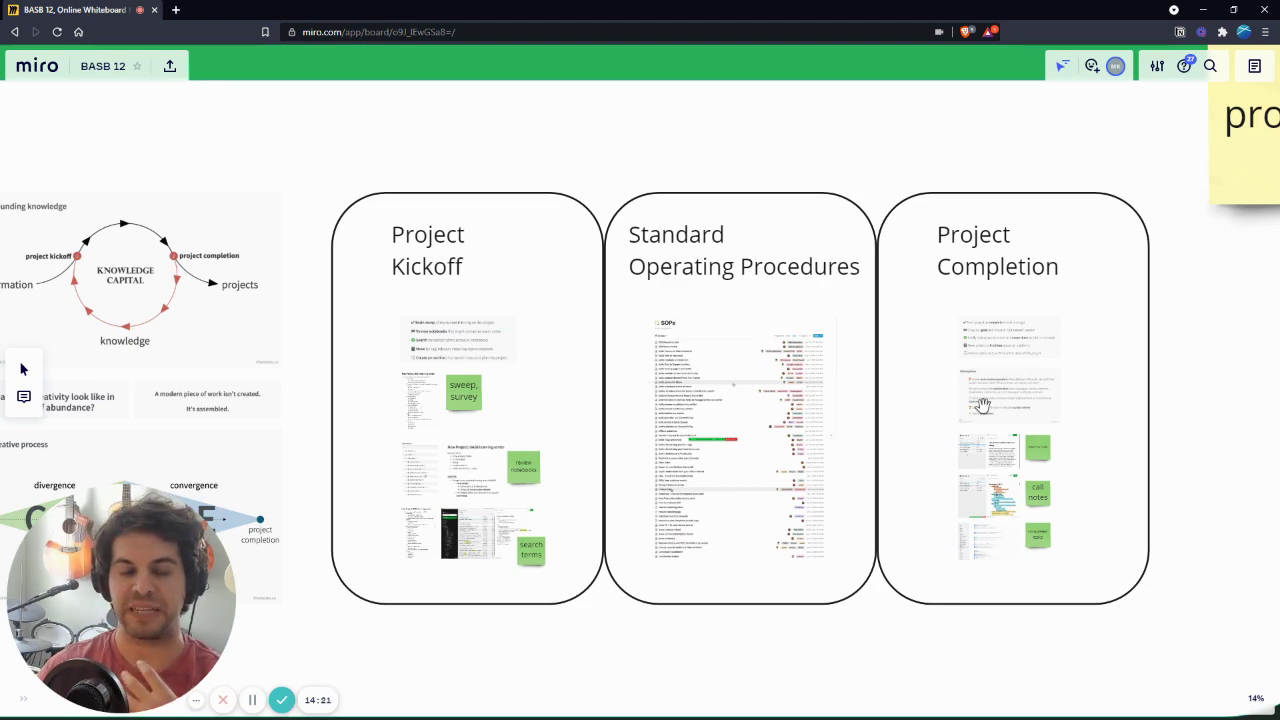
{"action": "scroll", "coordinate": [400, 340], "scroll_direction": "up", "scroll_amount": 5}
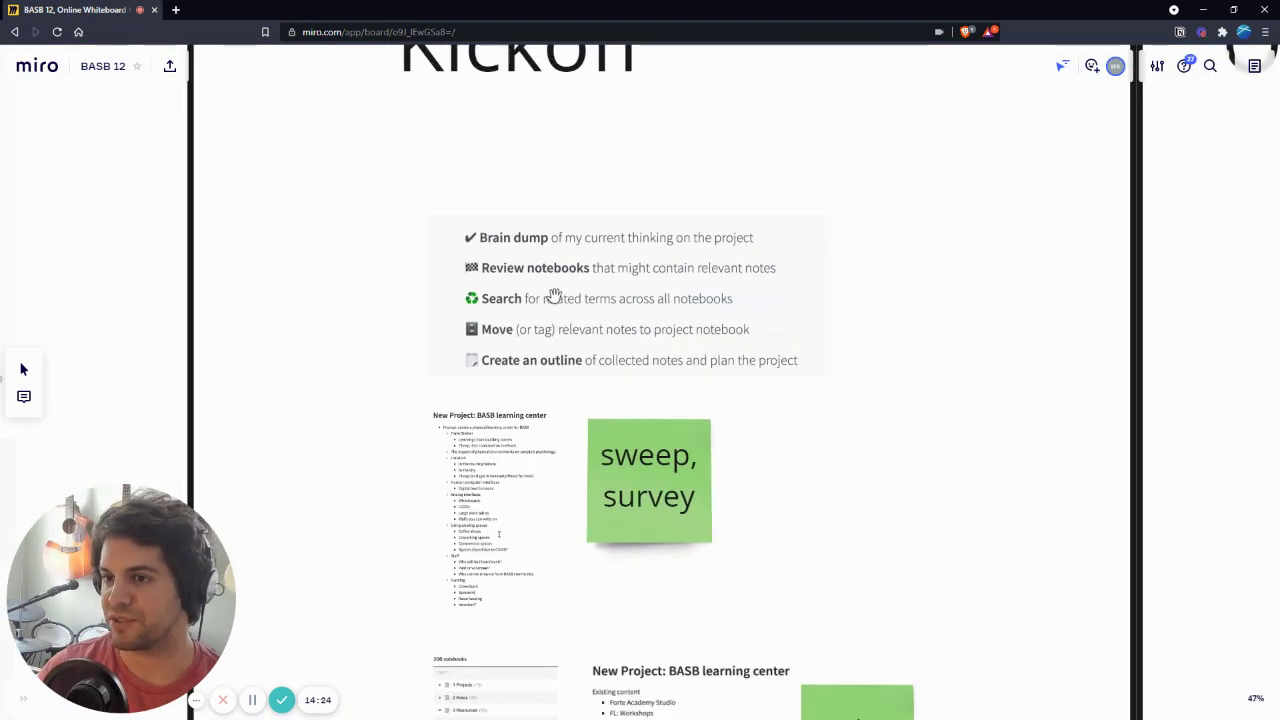
Step: Zoom through the Project Kickoff notes and screenshots
{"action": "scroll", "coordinate": [600, 370], "scroll_direction": "down", "scroll_amount": 2}
{"action": "scroll", "coordinate": [645, 390], "scroll_direction": "down", "scroll_amount": 2}
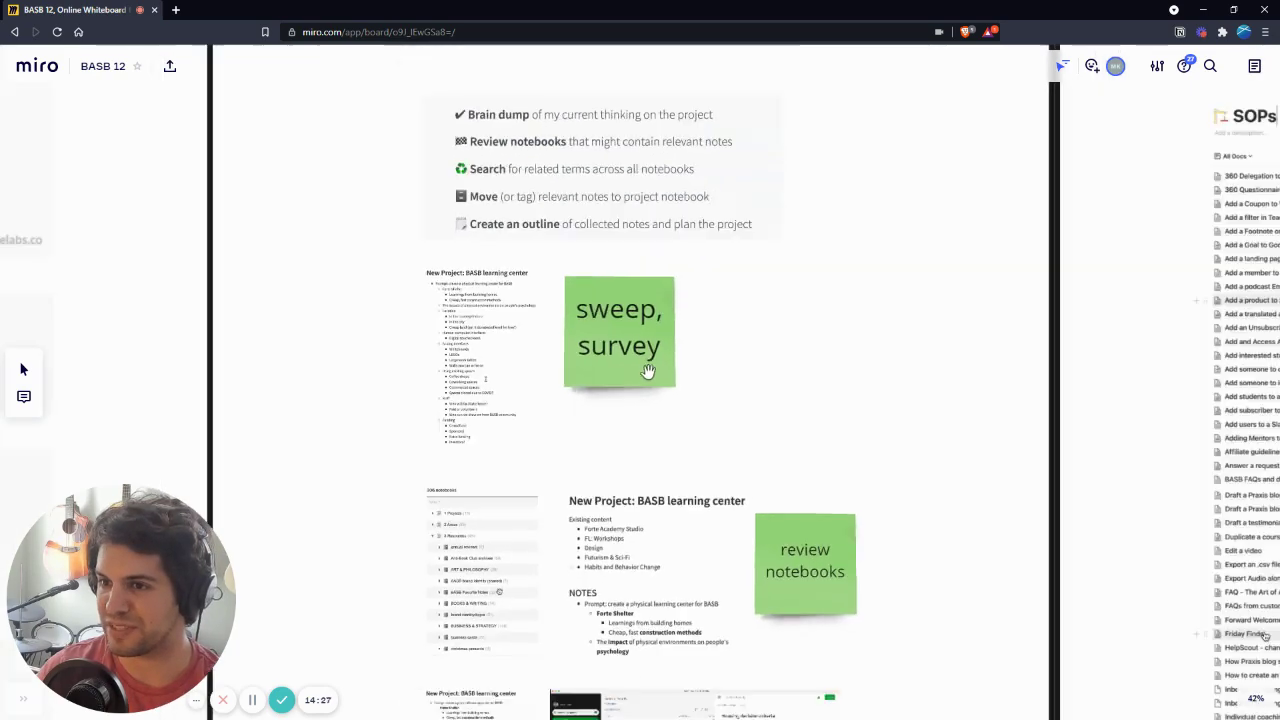
{"action": "scroll", "coordinate": [503, 357], "scroll_direction": "up", "scroll_amount": 2}
{"action": "scroll", "coordinate": [495, 330], "scroll_direction": "down", "scroll_amount": 2}
{"action": "scroll", "coordinate": [495, 318], "scroll_direction": "down", "scroll_amount": 3}
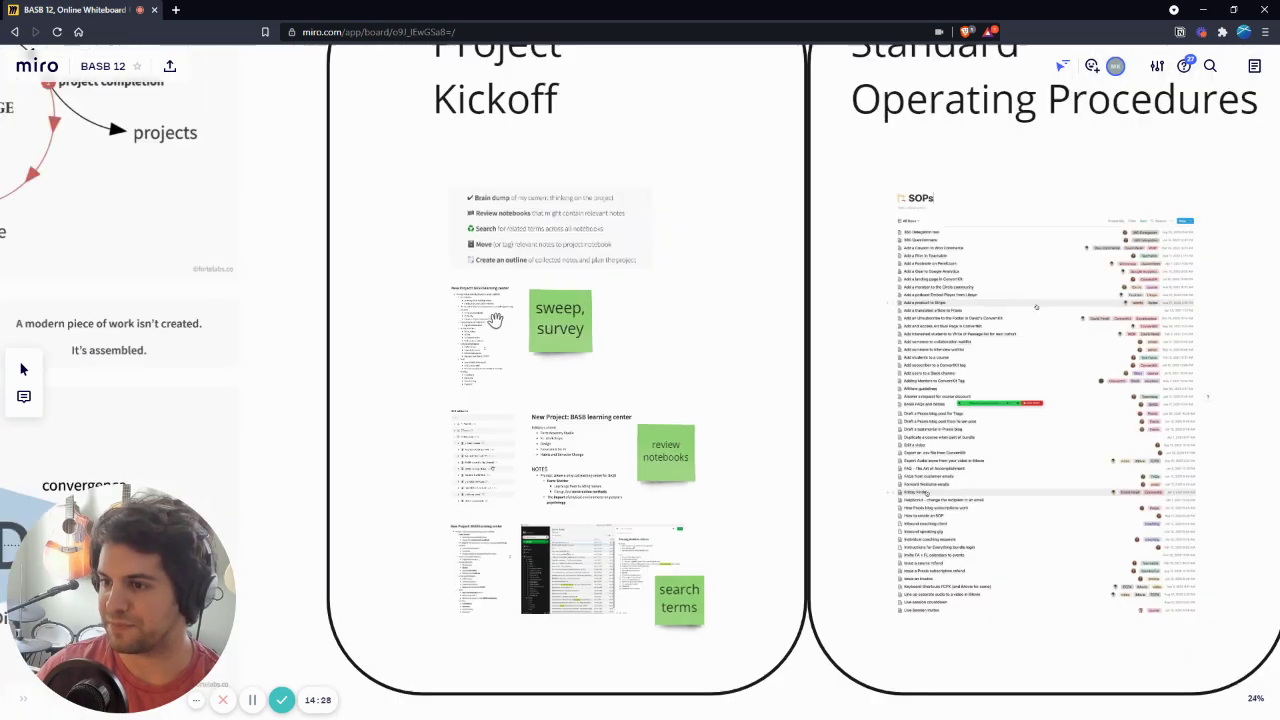
{"action": "scroll", "coordinate": [441, 553], "scroll_direction": "up", "scroll_amount": 5}
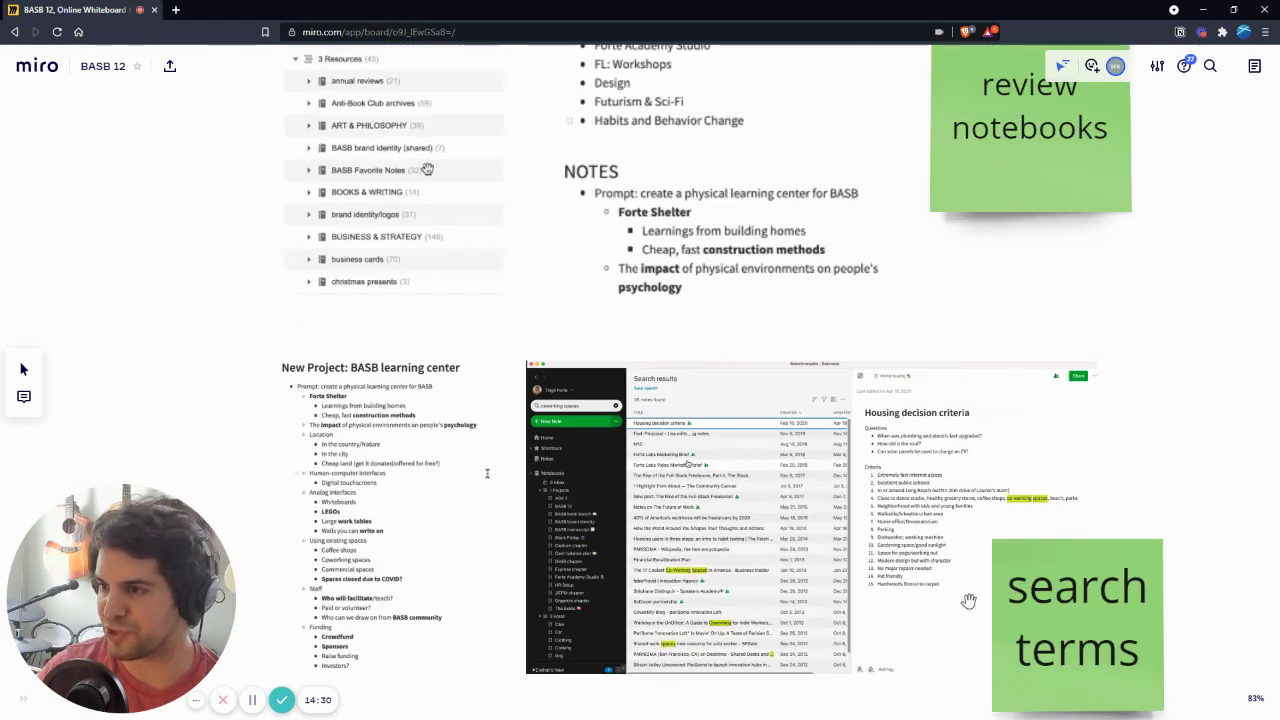
{"action": "scroll", "coordinate": [994, 608], "scroll_direction": "down", "scroll_amount": 4}
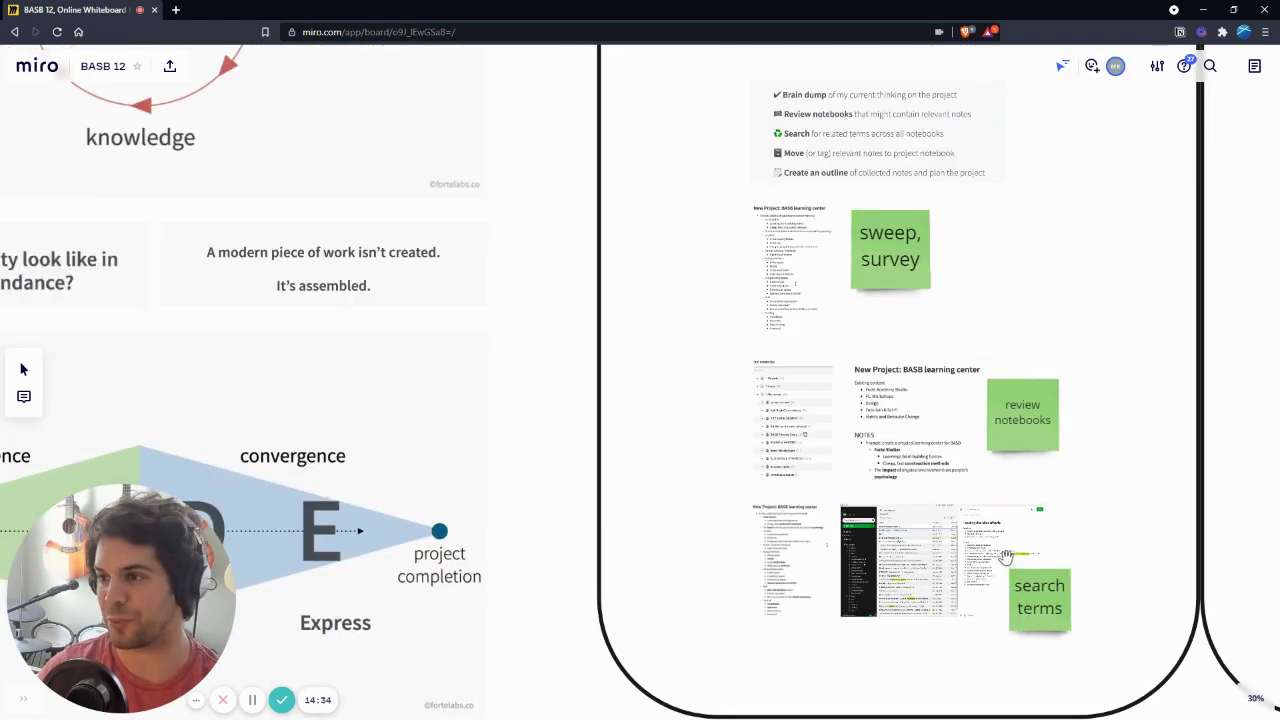
{"action": "scroll", "coordinate": [789, 405], "scroll_direction": "up", "scroll_amount": 4}
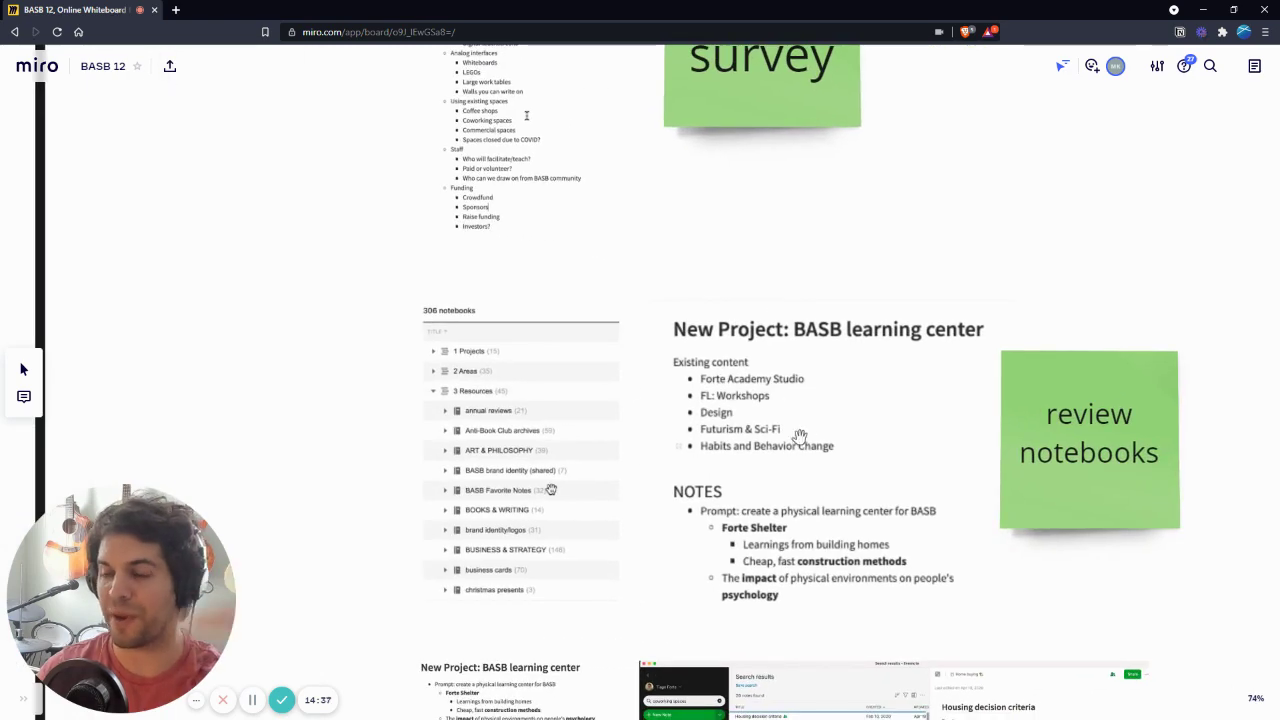
{"action": "scroll", "coordinate": [500, 365], "scroll_direction": "up", "scroll_amount": 2}
{"action": "scroll", "coordinate": [440, 365], "scroll_direction": "down", "scroll_amount": 3}
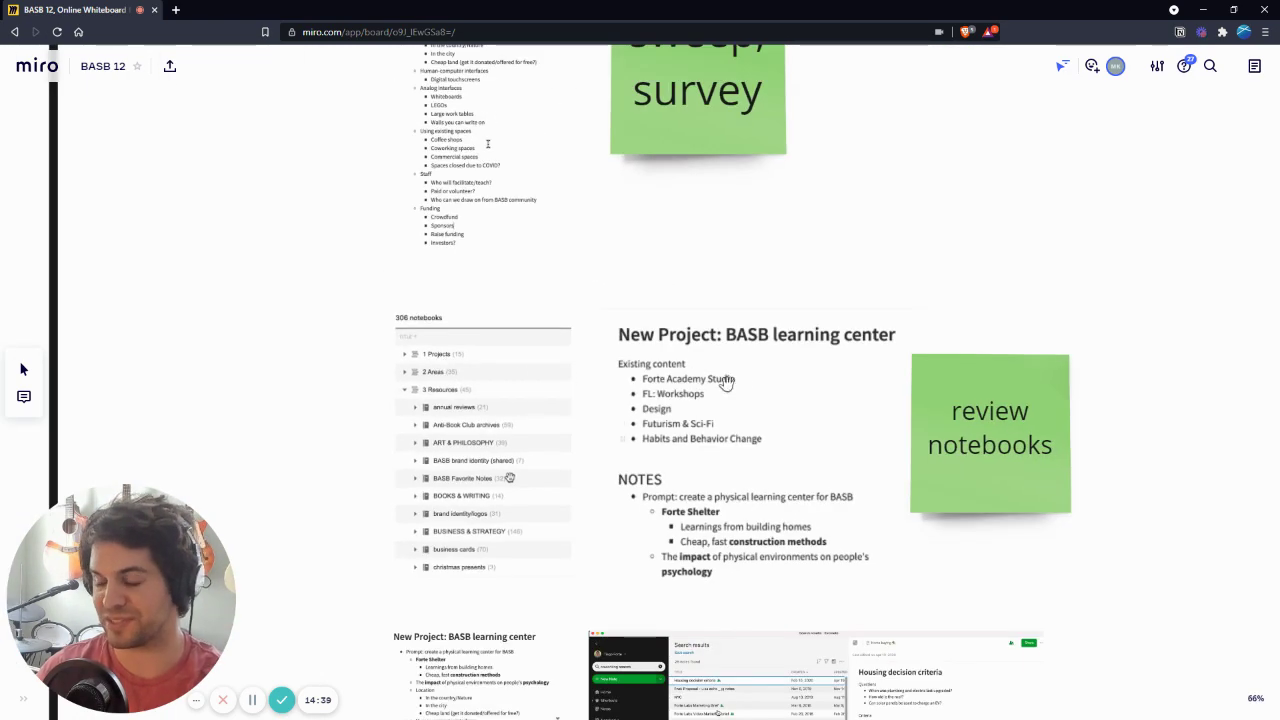
{"action": "scroll", "coordinate": [763, 391], "scroll_direction": "down", "scroll_amount": 7}
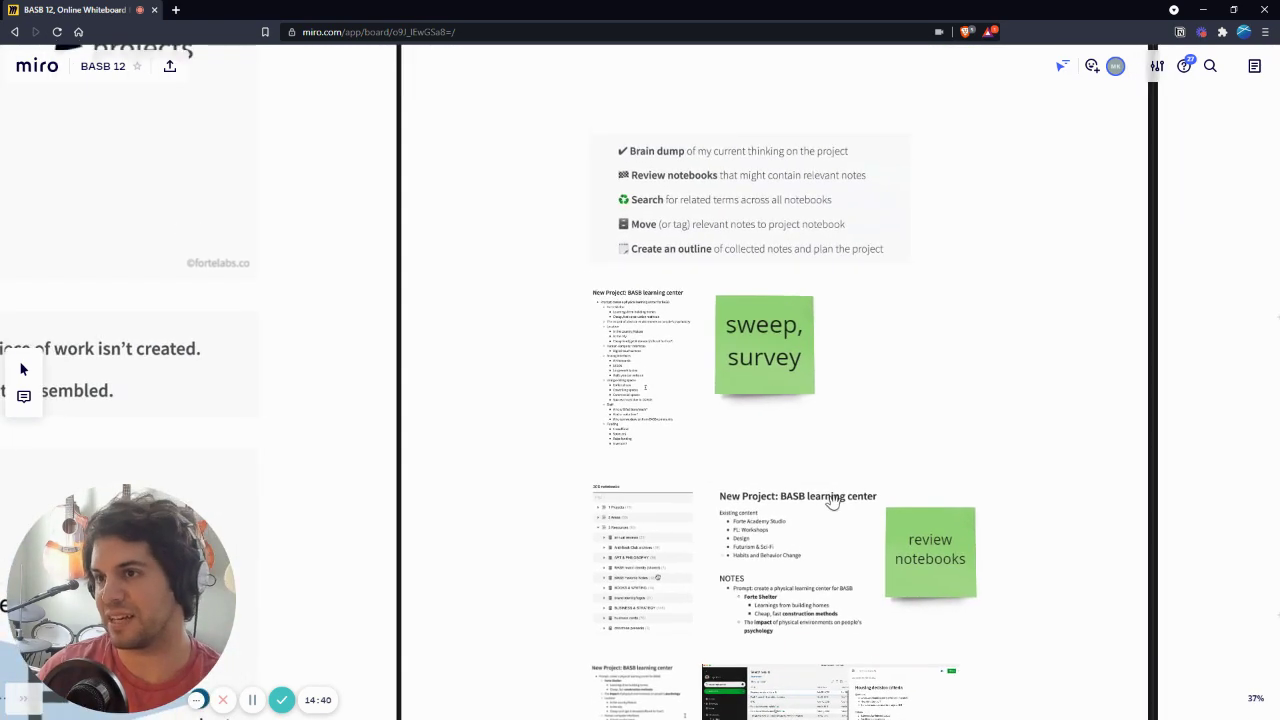
Step: Pan toward the Project Kickoff heading, then zoom out to the Compounding knowledge, CODE and three process panels
{"action": "left_click_drag", "start_coordinate": [846, 357], "coordinate": [837, 409]}
{"action": "scroll", "coordinate": [834, 409], "scroll_direction": "down", "scroll_amount": 2}
{"action": "scroll", "coordinate": [834, 409], "scroll_direction": "up", "scroll_amount": 2}
{"action": "scroll", "coordinate": [826, 409], "scroll_direction": "down", "scroll_amount": 1}
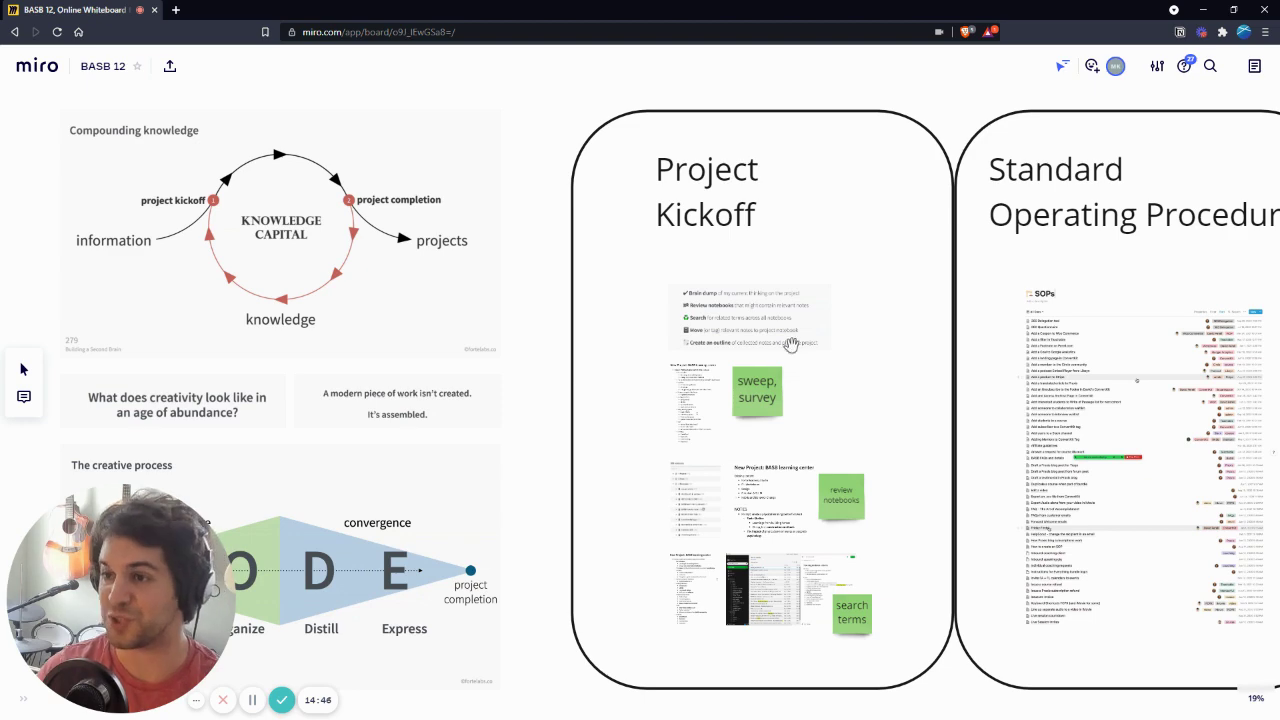
{"action": "scroll", "coordinate": [700, 306], "scroll_direction": "up", "scroll_amount": 1}
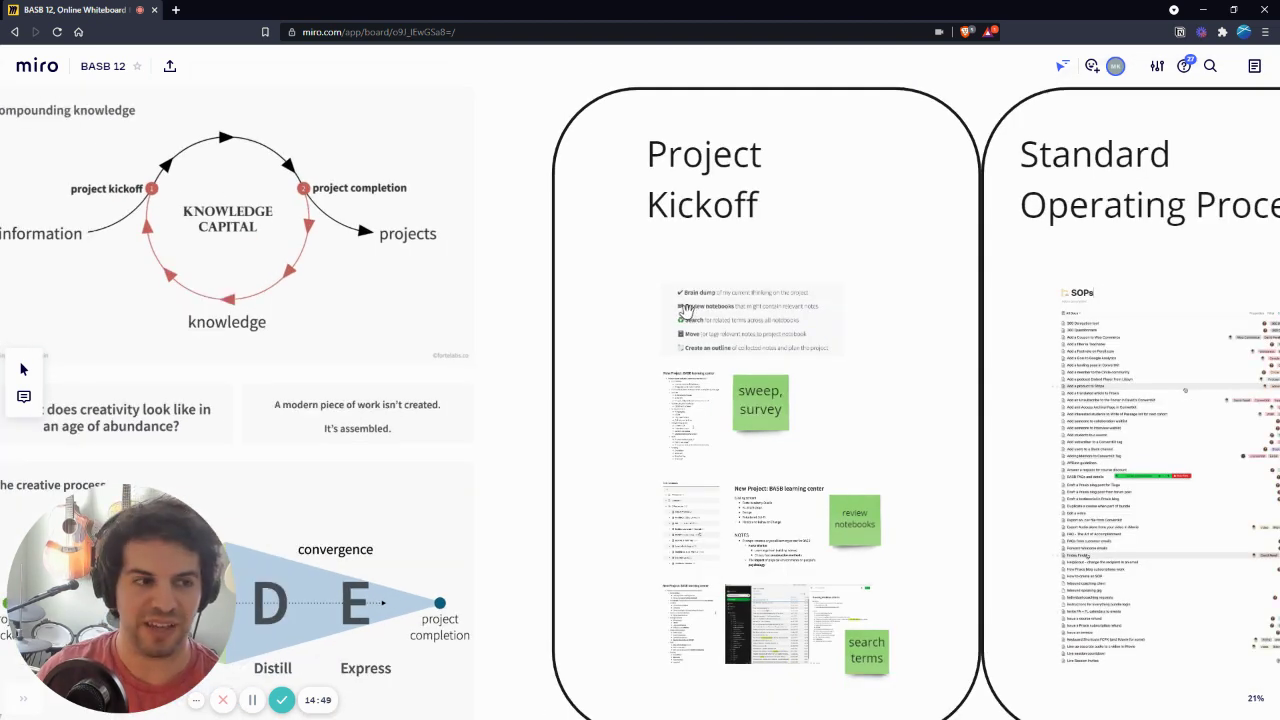
{"action": "scroll", "coordinate": [722, 316], "scroll_direction": "down", "scroll_amount": 1}
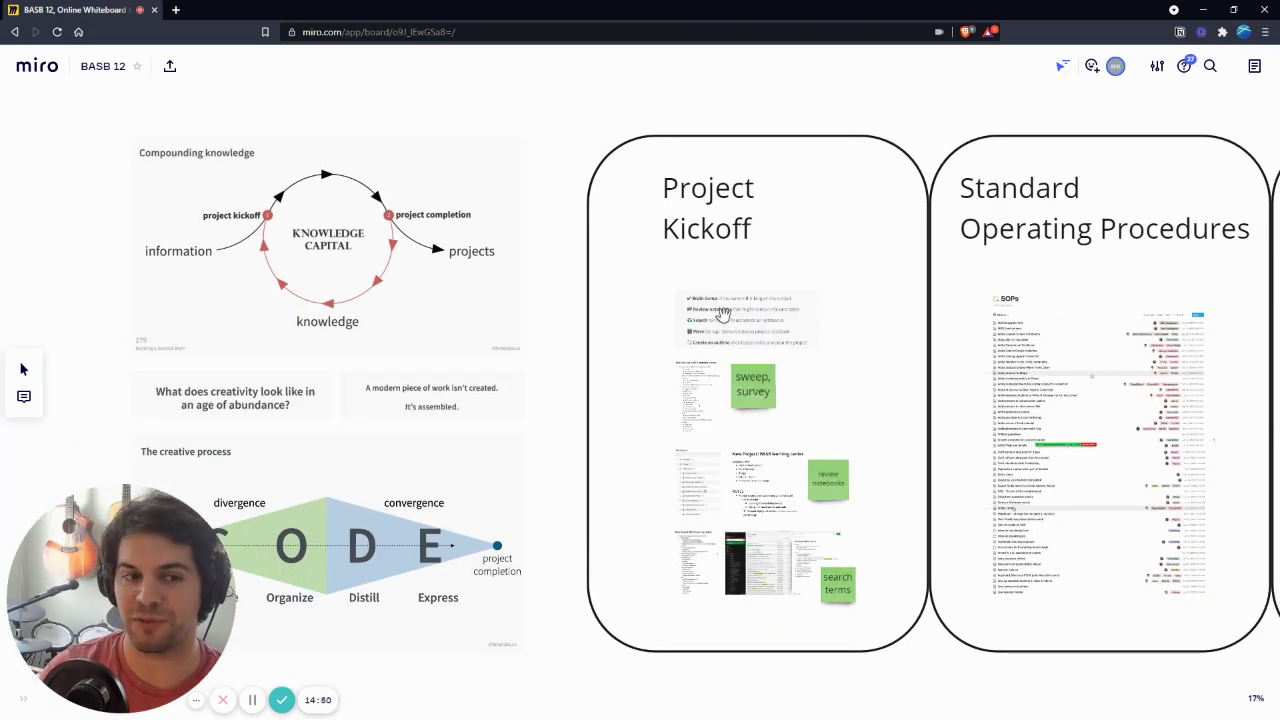
{"action": "scroll", "coordinate": [733, 333], "scroll_direction": "down", "scroll_amount": 1}
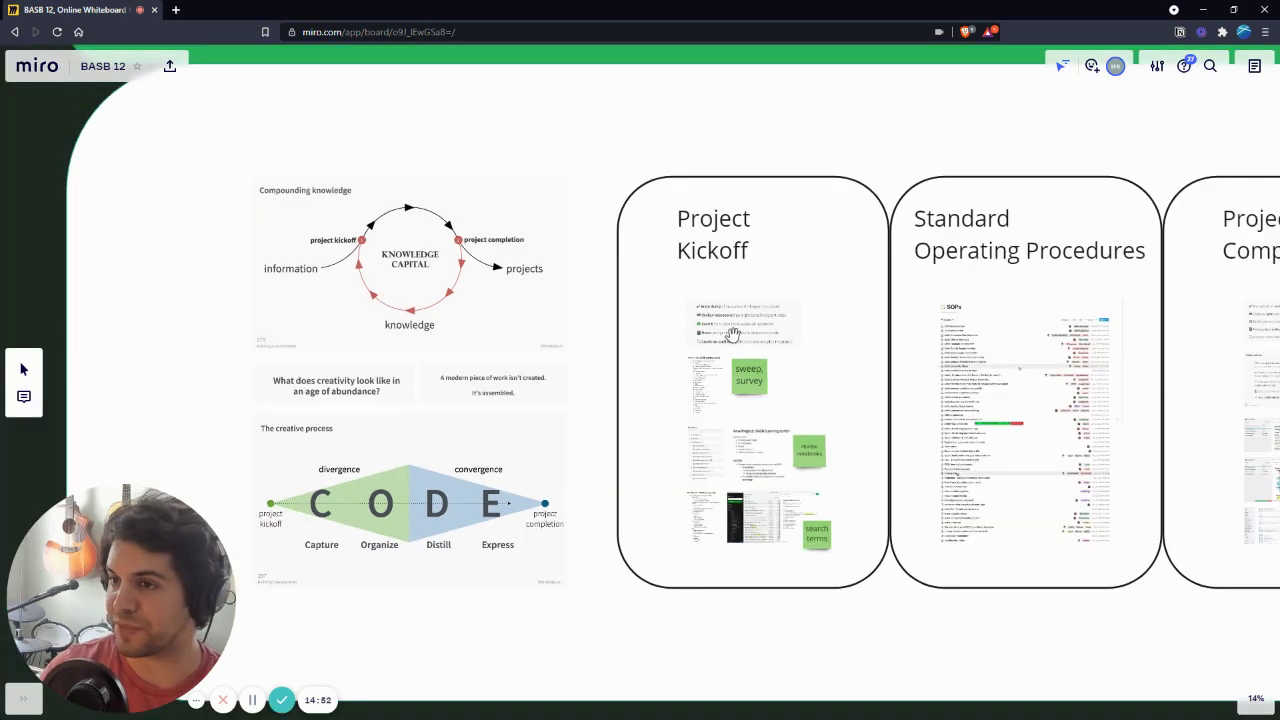
{"action": "scroll", "coordinate": [733, 334], "scroll_direction": "down", "scroll_amount": 1}
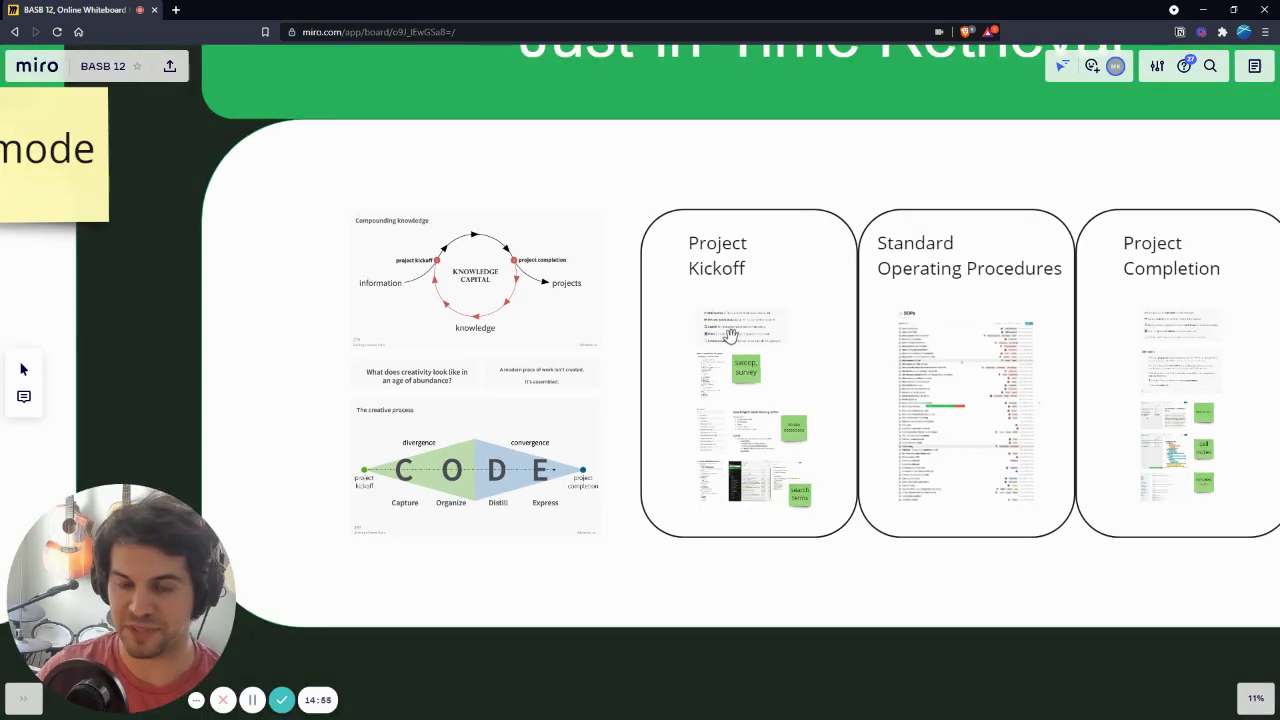
Step: Center the three project frames and zoom to about 30% on the Project Completion checklist
{"action": "left_click_drag", "start_coordinate": [731, 336], "coordinate": [566, 343]}
{"action": "scroll", "coordinate": [1082, 407], "scroll_direction": "up", "scroll_amount": 2}
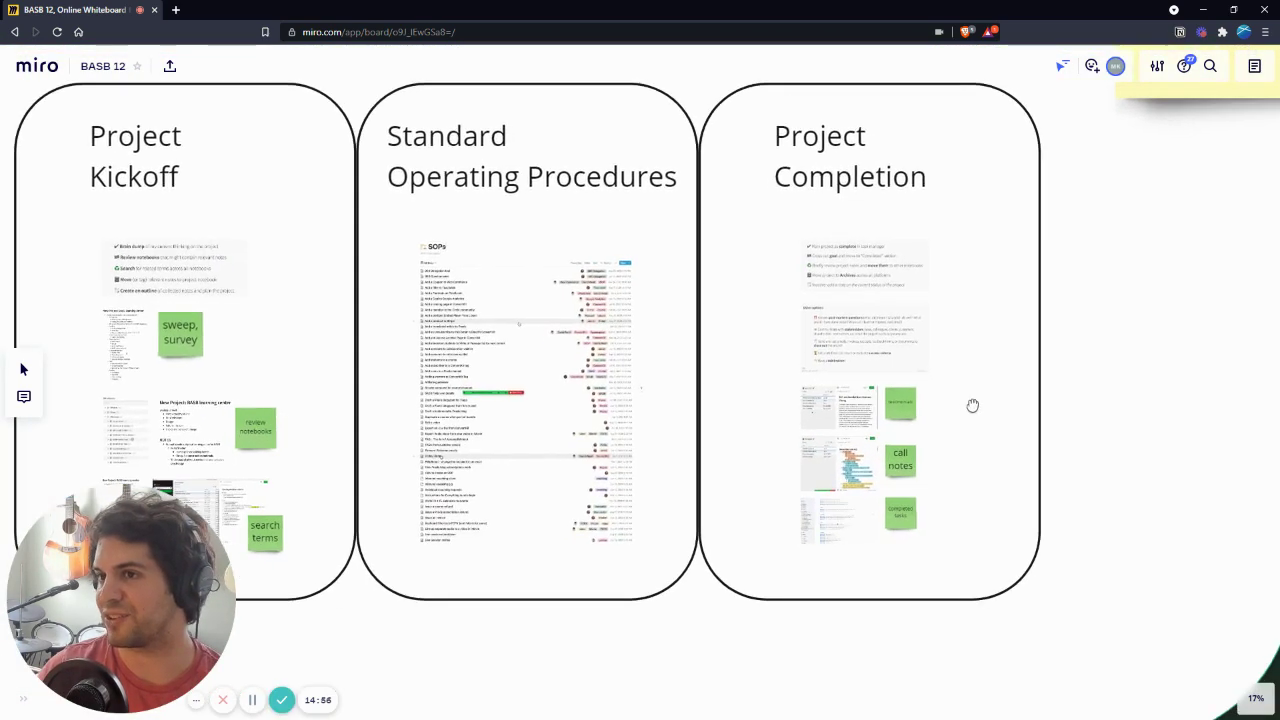
{"action": "scroll", "coordinate": [968, 392], "scroll_direction": "down", "scroll_amount": 1}
{"action": "scroll", "coordinate": [964, 381], "scroll_direction": "up", "scroll_amount": 4}
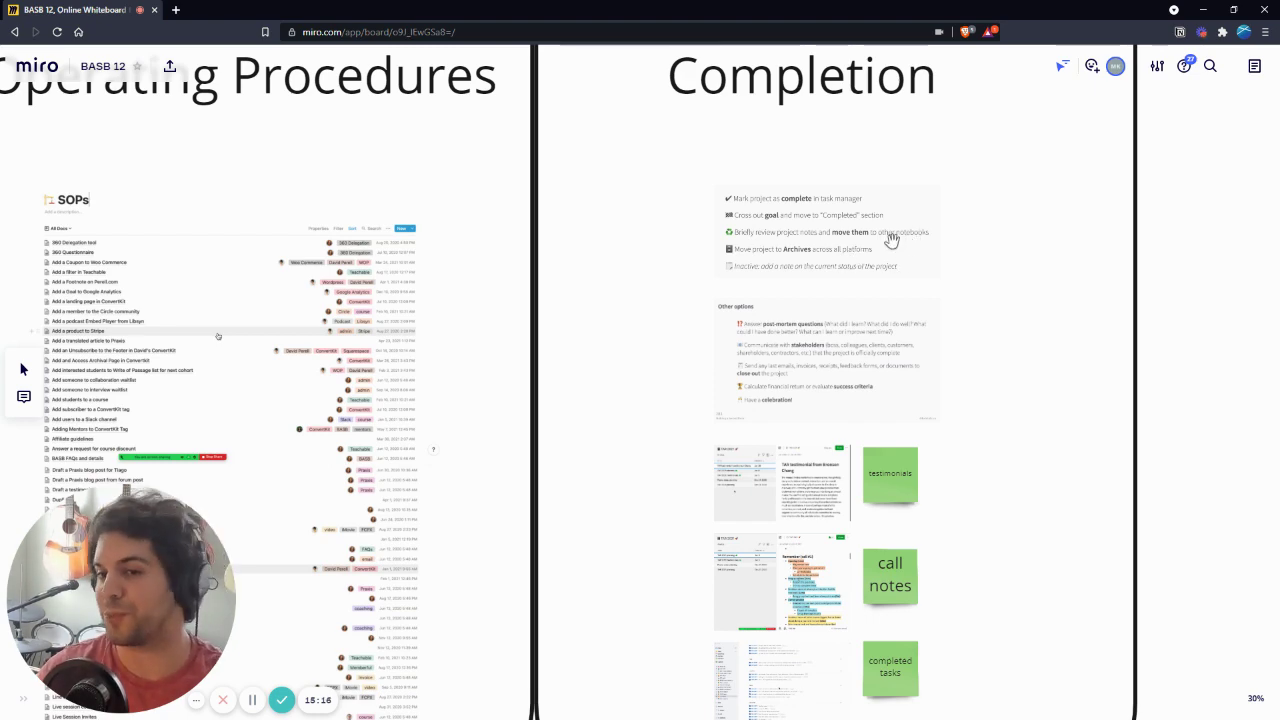
Step: Zoom in on the testimonials, call notes and completed tasks examples under Project Completion
{"action": "scroll", "coordinate": [902, 495], "scroll_direction": "up", "scroll_amount": 3}
{"action": "scroll", "coordinate": [914, 466], "scroll_direction": "down", "scroll_amount": 4}
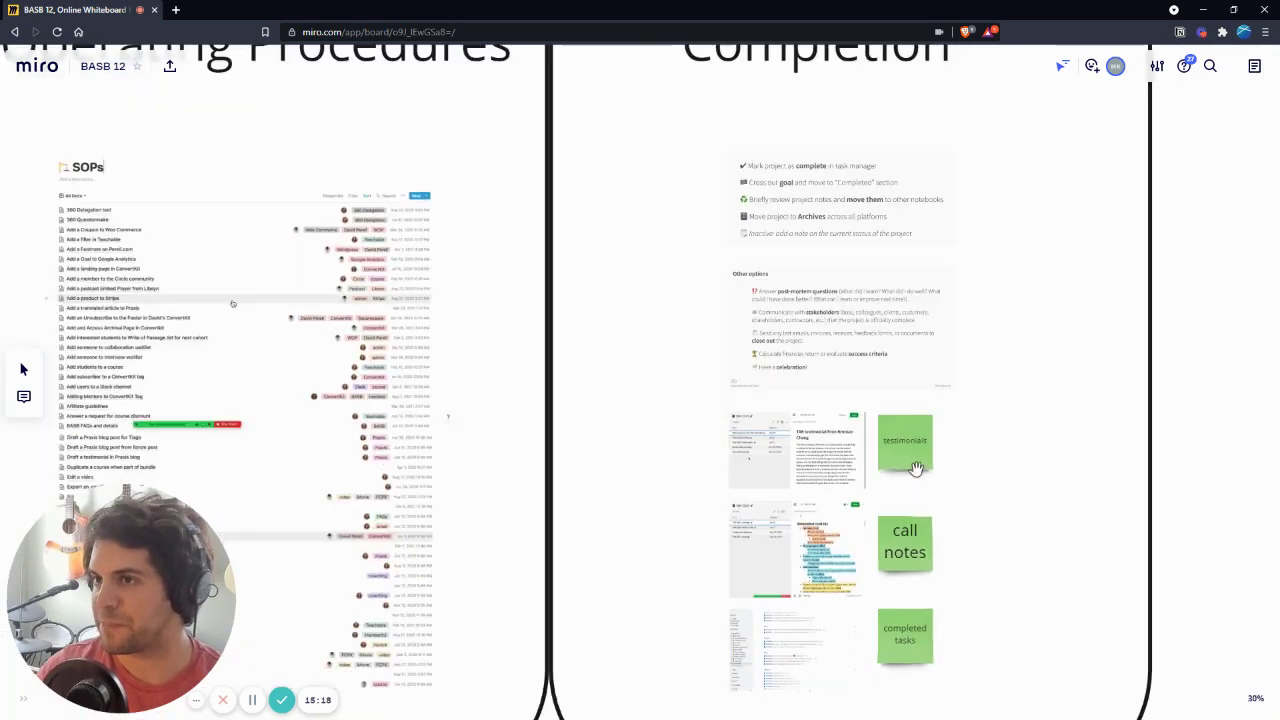
{"action": "scroll", "coordinate": [914, 460], "scroll_direction": "up", "scroll_amount": 4}
{"action": "scroll", "coordinate": [846, 434], "scroll_direction": "down", "scroll_amount": 4}
{"action": "scroll", "coordinate": [846, 431], "scroll_direction": "up", "scroll_amount": 3}
{"action": "scroll", "coordinate": [838, 431], "scroll_direction": "up", "scroll_amount": 2}
{"action": "scroll", "coordinate": [838, 432], "scroll_direction": "down", "scroll_amount": 1}
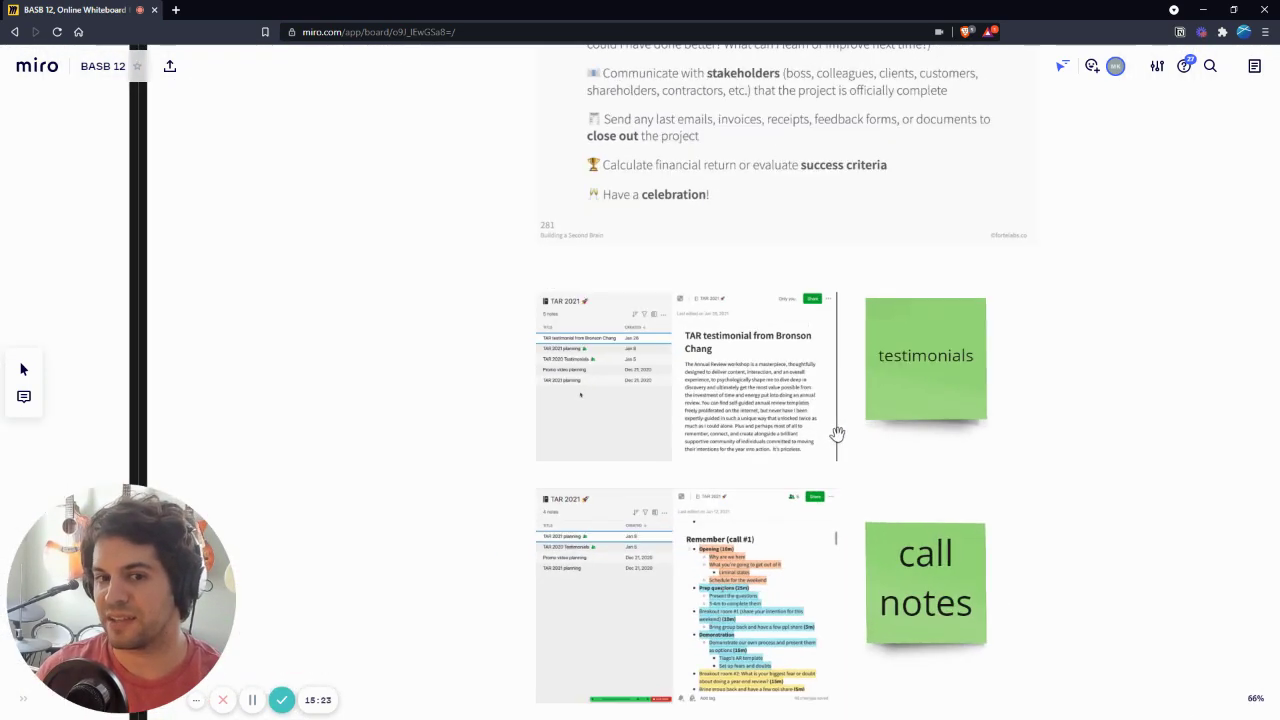
{"action": "scroll", "coordinate": [820, 413], "scroll_direction": "down", "scroll_amount": 4}
{"action": "scroll", "coordinate": [785, 437], "scroll_direction": "up", "scroll_amount": 8}
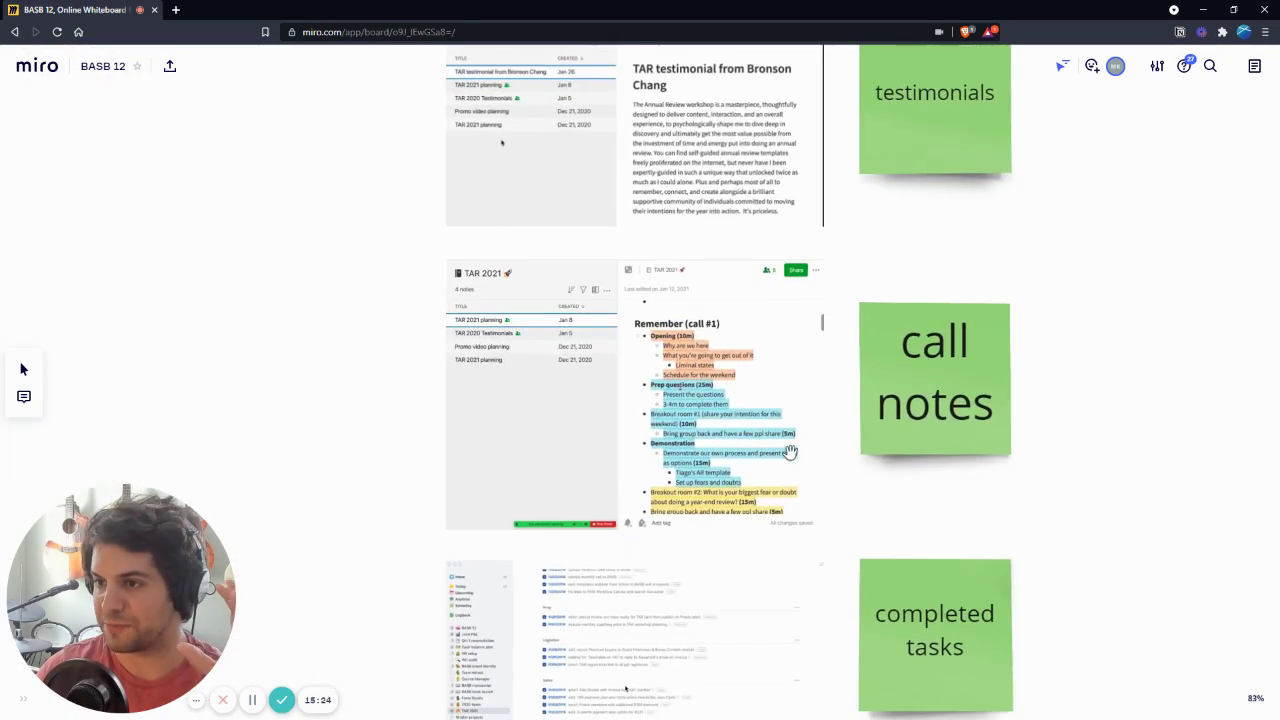
{"action": "scroll", "coordinate": [766, 440], "scroll_direction": "down", "scroll_amount": 4}
{"action": "scroll", "coordinate": [757, 560], "scroll_direction": "up", "scroll_amount": 6}
{"action": "scroll", "coordinate": [757, 520], "scroll_direction": "down", "scroll_amount": 3}
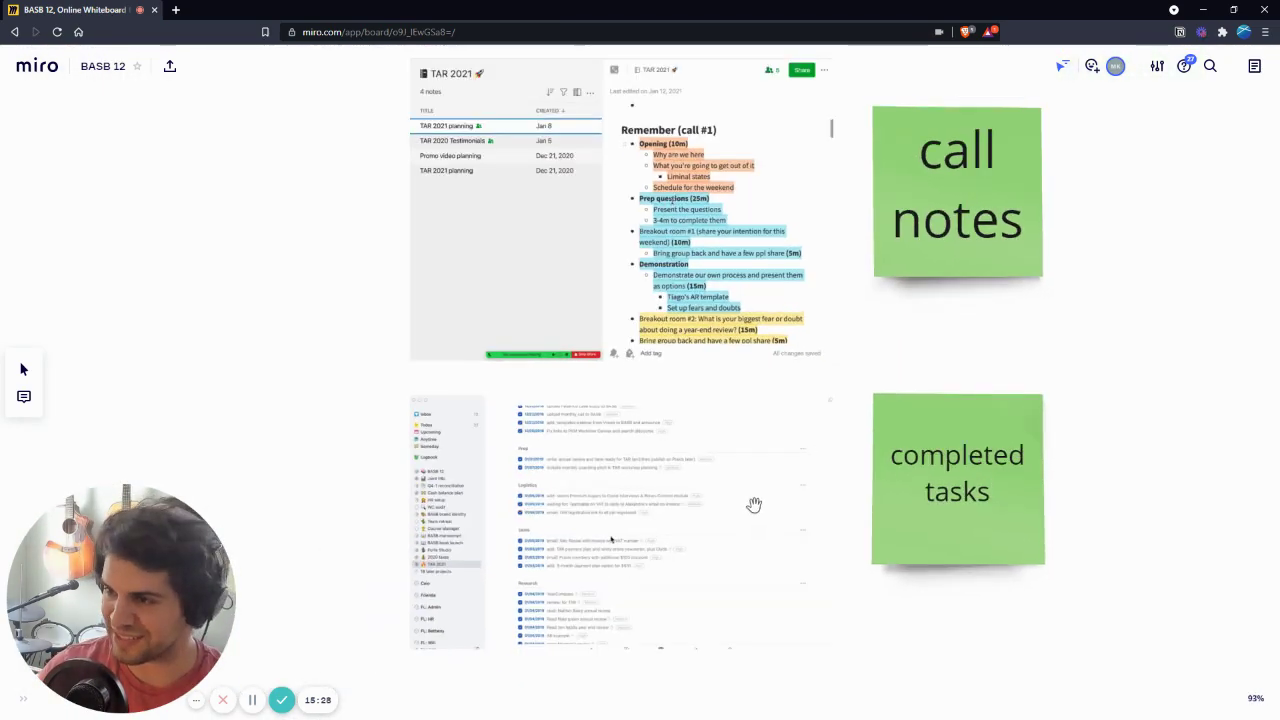
{"action": "scroll", "coordinate": [740, 508], "scroll_direction": "down", "scroll_amount": 3}
Step: Pan toward the SOPs list and zoom out to about 10% to show the 'process' note
{"action": "left_click_drag", "start_coordinate": [686, 500], "coordinate": [969, 494]}
{"action": "scroll", "coordinate": [969, 494], "scroll_direction": "down", "scroll_amount": 2}
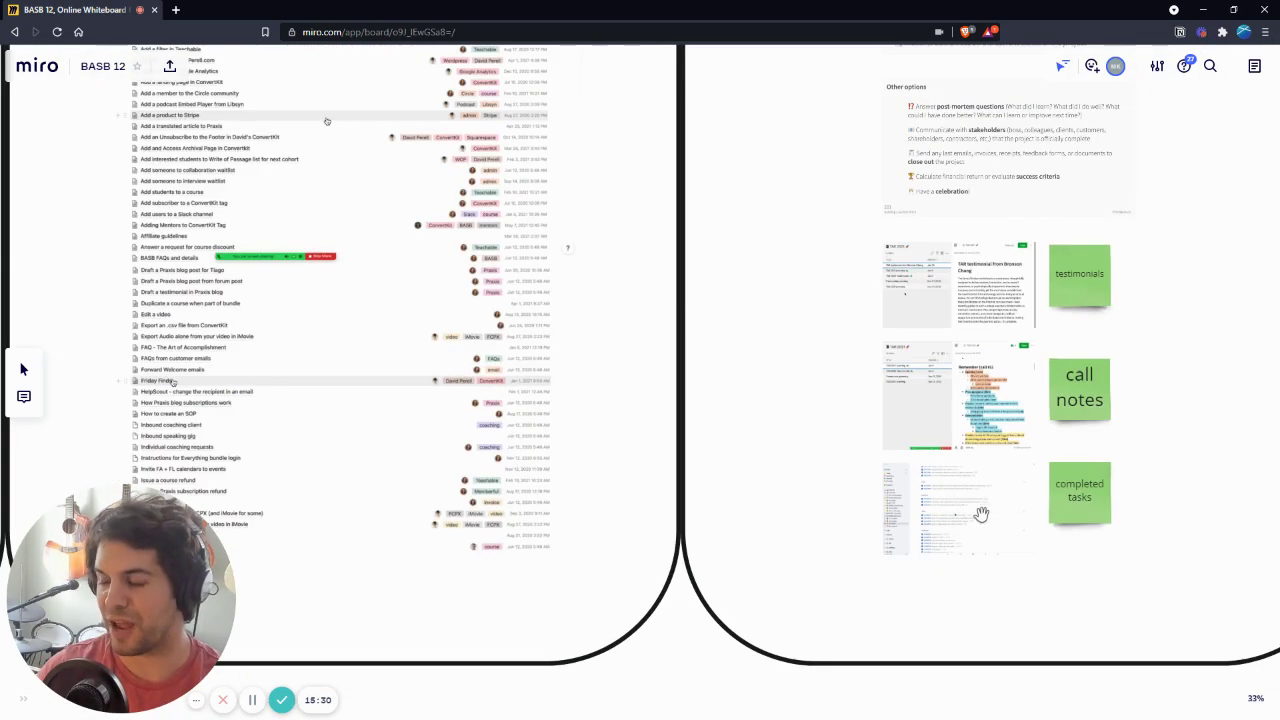
{"action": "scroll", "coordinate": [566, 437], "scroll_direction": "down", "scroll_amount": 6}
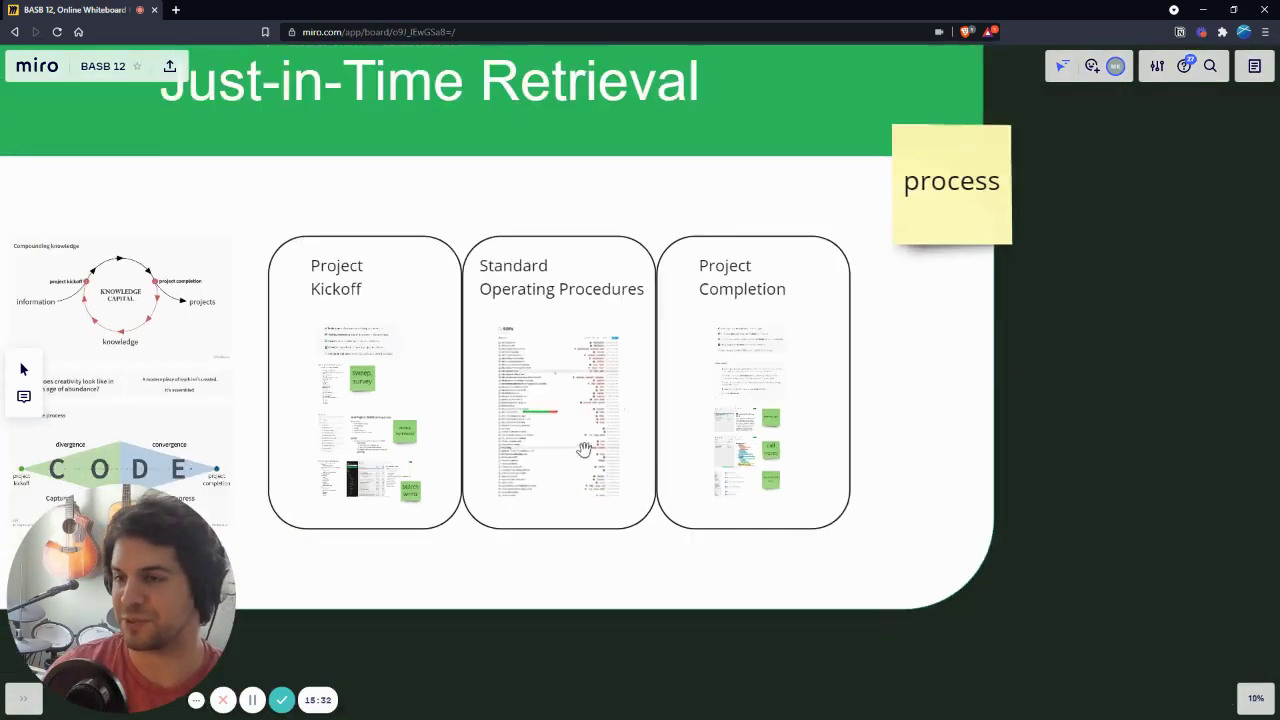
Step: Zoom out to about 2% to see the Context, Curriculum grid and Reflection sections
{"action": "scroll", "coordinate": [700, 410], "scroll_direction": "down", "scroll_amount": 2}
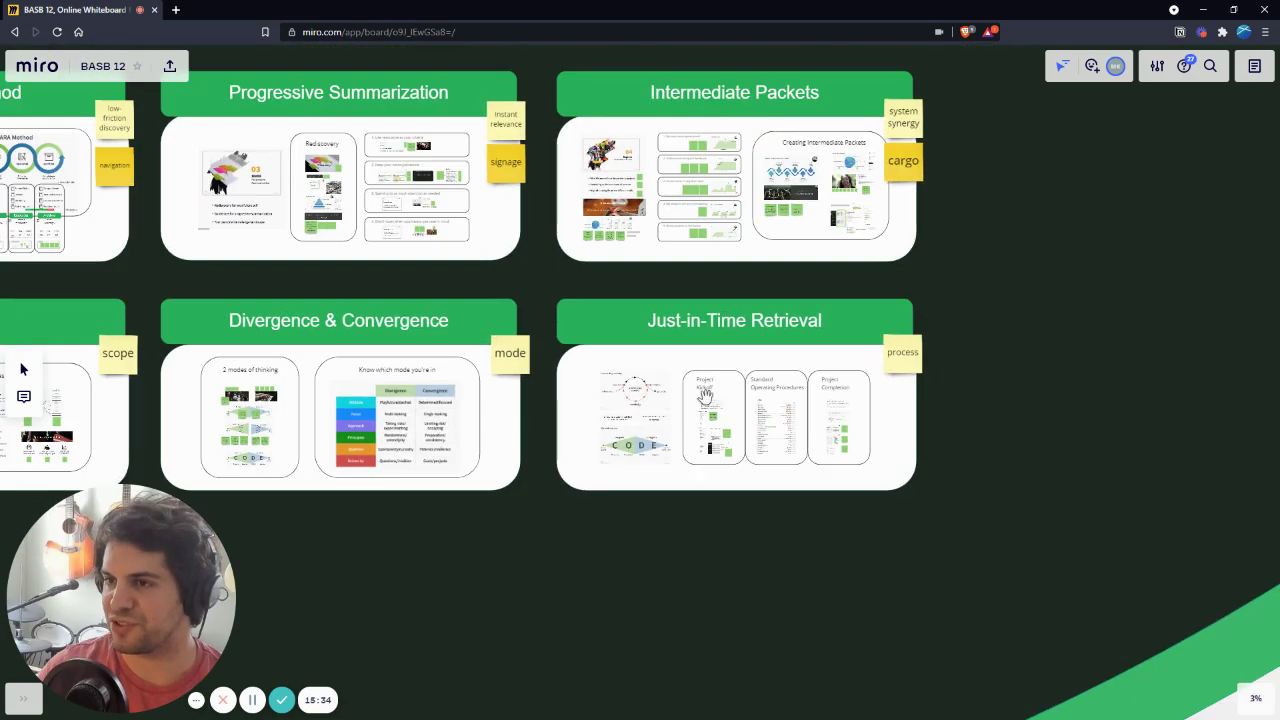
{"action": "scroll", "coordinate": [679, 513], "scroll_direction": "up", "scroll_amount": 1}
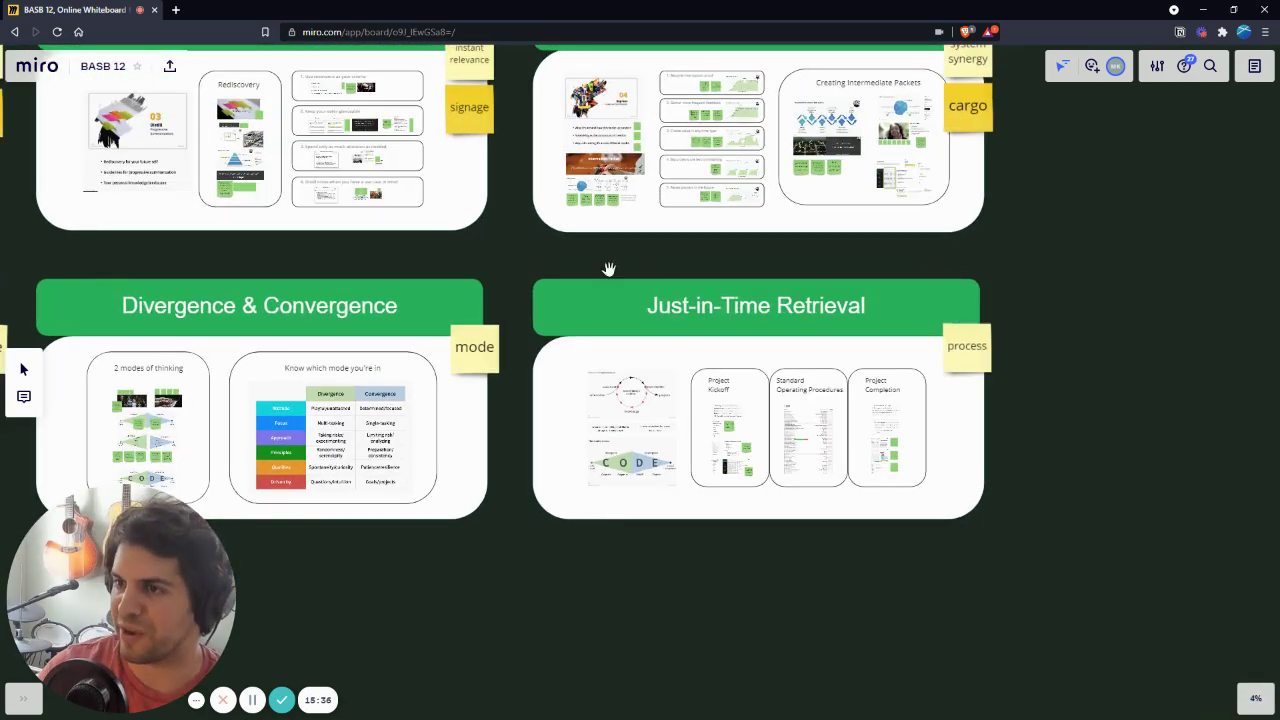
{"action": "scroll", "coordinate": [971, 393], "scroll_direction": "down", "scroll_amount": 4}
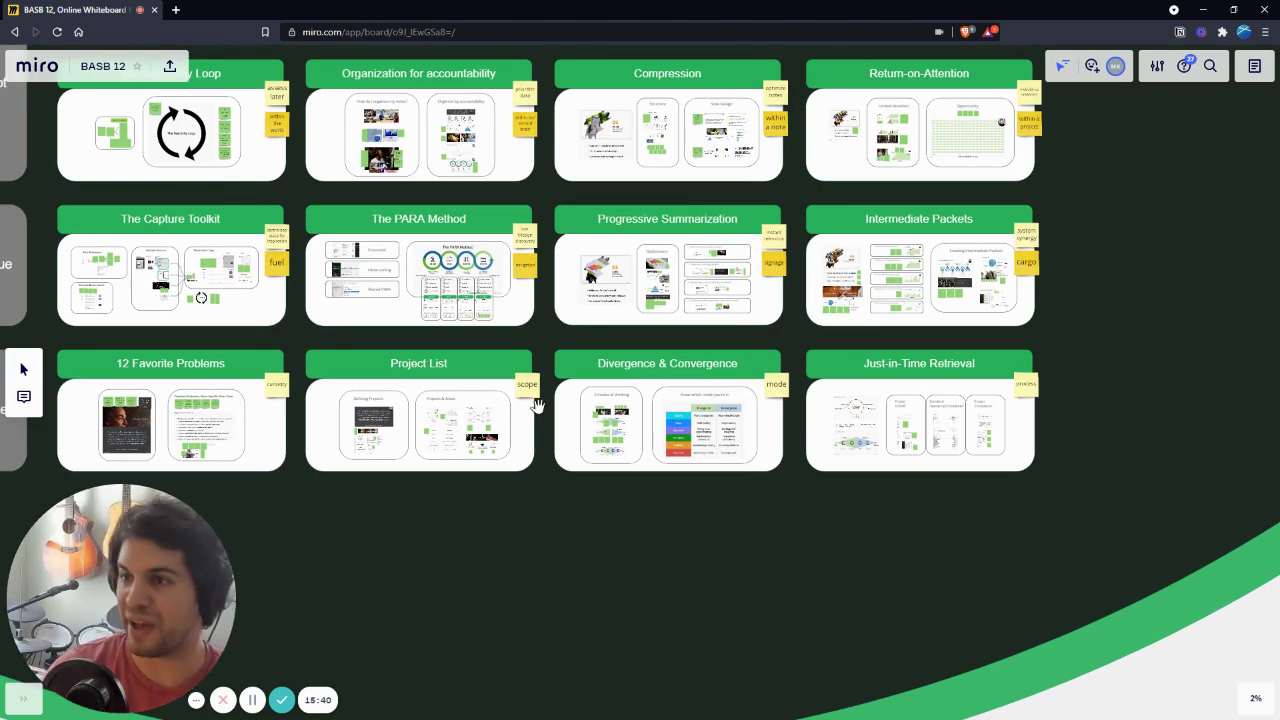
{"action": "scroll", "coordinate": [1033, 385], "scroll_direction": "up", "scroll_amount": 2}
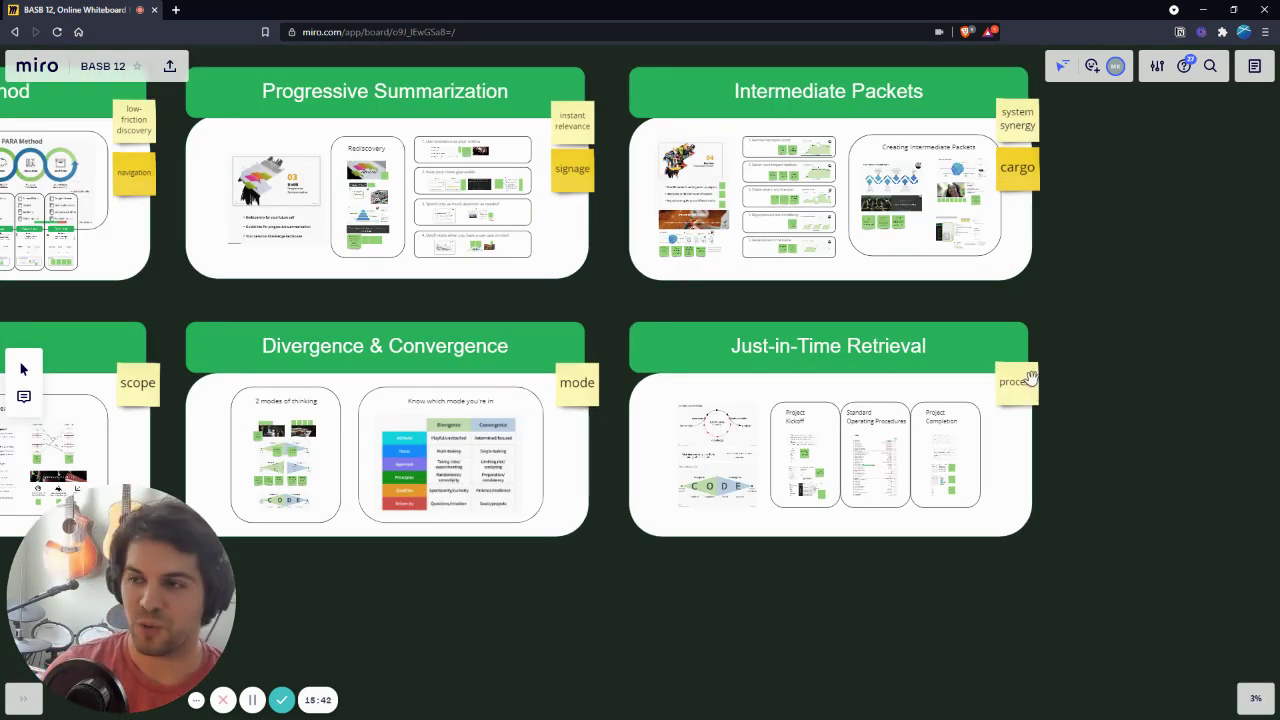
{"action": "scroll", "coordinate": [1027, 381], "scroll_direction": "down", "scroll_amount": 3}
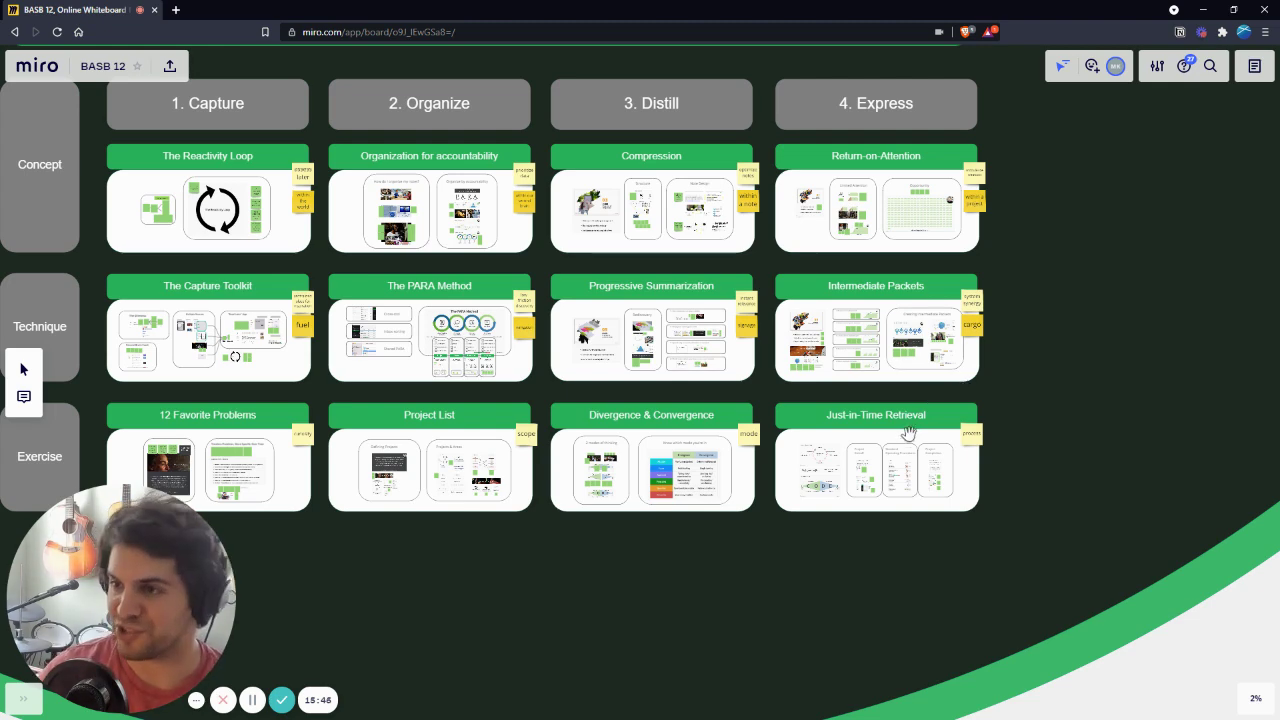
{"action": "scroll", "coordinate": [907, 438], "scroll_direction": "up", "scroll_amount": 1}
Step: Zoom out below 1% to fit the circular BASB 12 board, community photo wall included
{"action": "scroll", "coordinate": [771, 445], "scroll_direction": "down", "scroll_amount": 3}
{"action": "scroll", "coordinate": [714, 325], "scroll_direction": "down", "scroll_amount": 3}
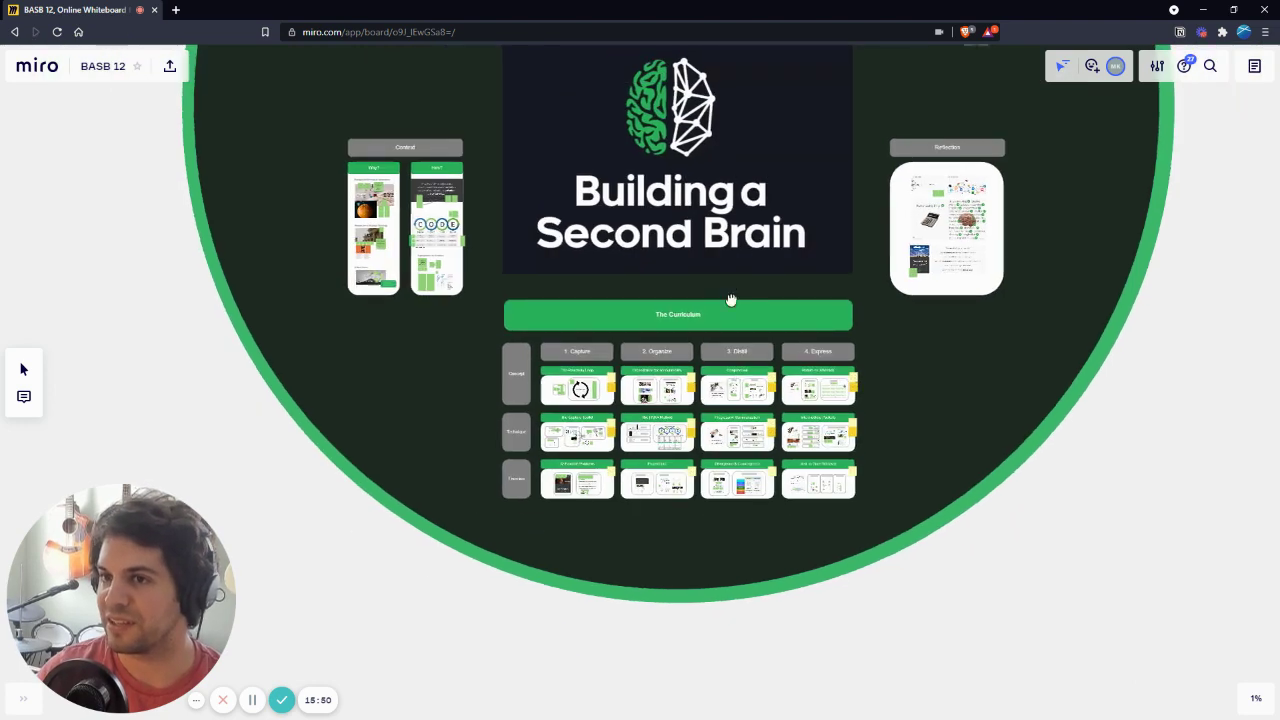
{"action": "scroll", "coordinate": [735, 274], "scroll_direction": "down", "scroll_amount": 3}
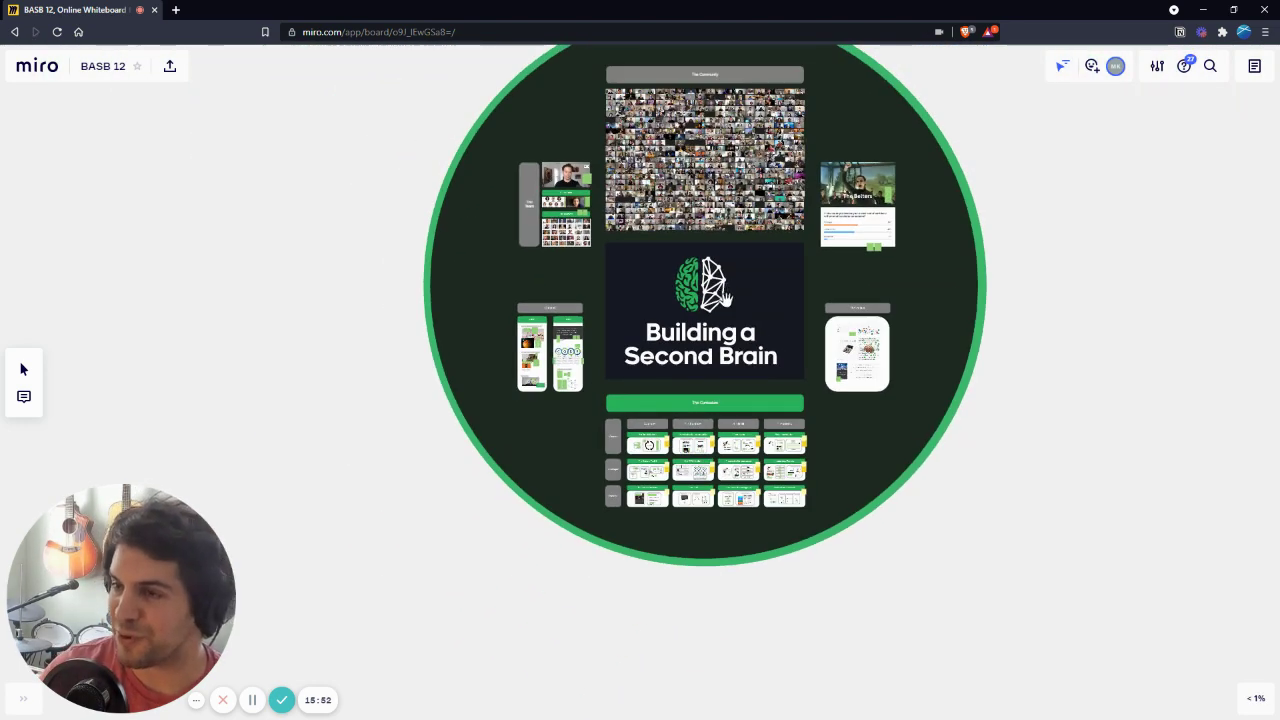
{"action": "scroll", "coordinate": [733, 352], "scroll_direction": "up", "scroll_amount": 1}
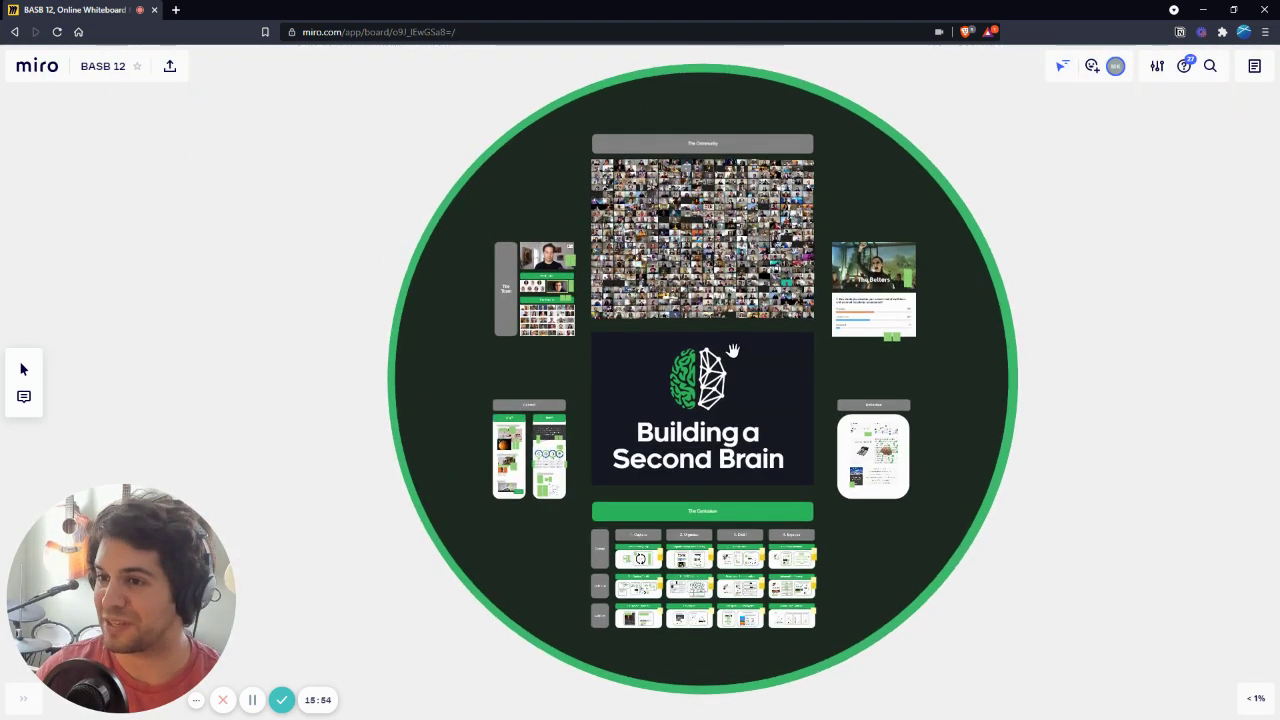
{"action": "scroll", "coordinate": [700, 580], "scroll_direction": "up", "scroll_amount": 5}
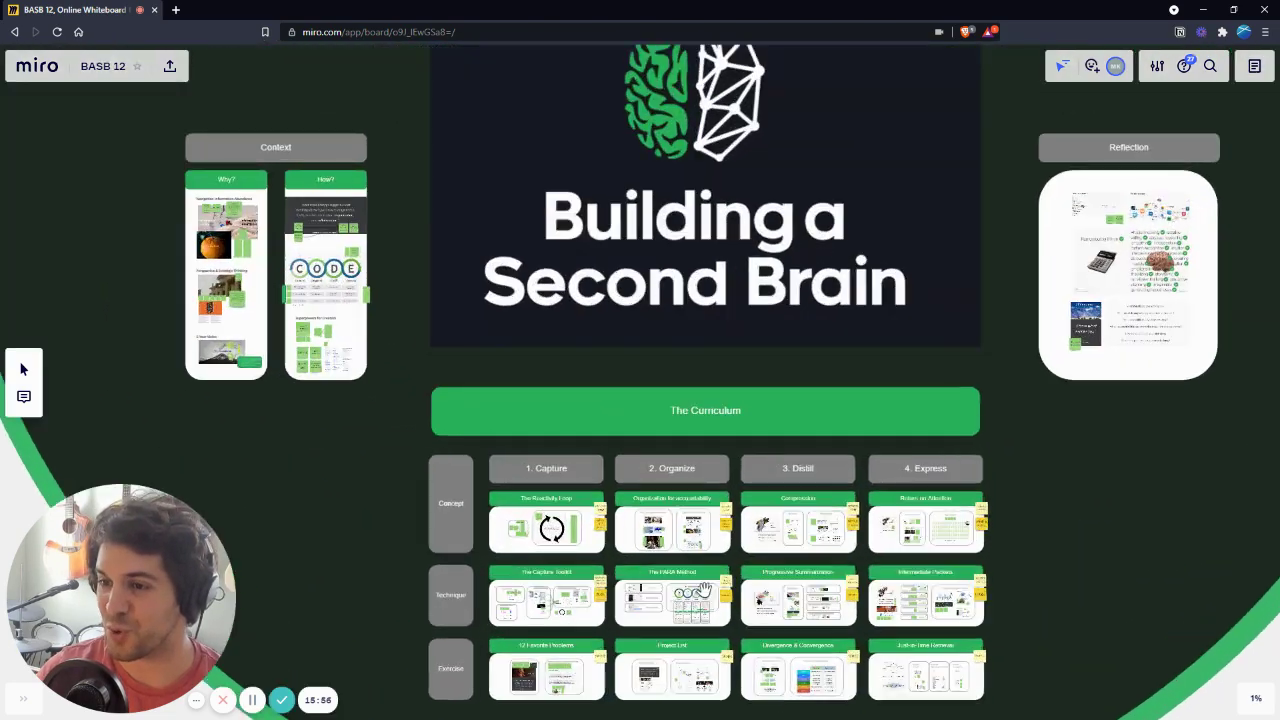
{"action": "scroll", "coordinate": [653, 512], "scroll_direction": "up", "scroll_amount": 3}
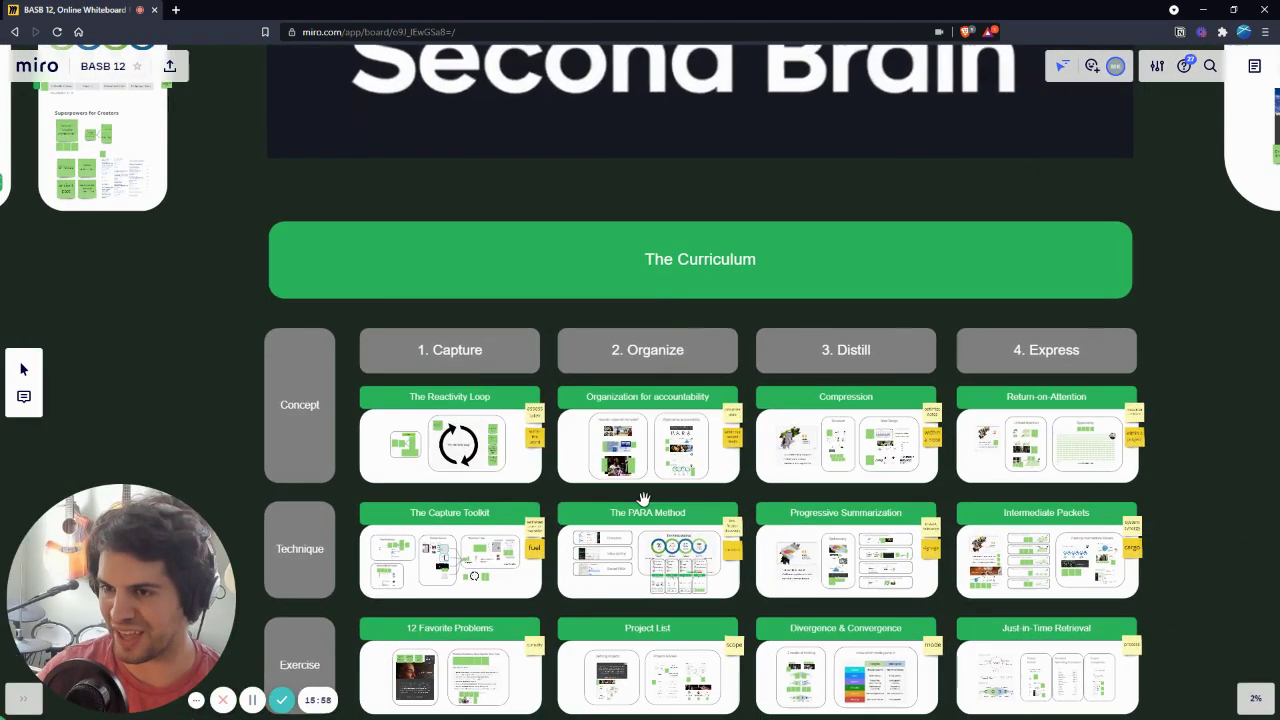
{"action": "scroll", "coordinate": [628, 497], "scroll_direction": "up", "scroll_amount": 2}
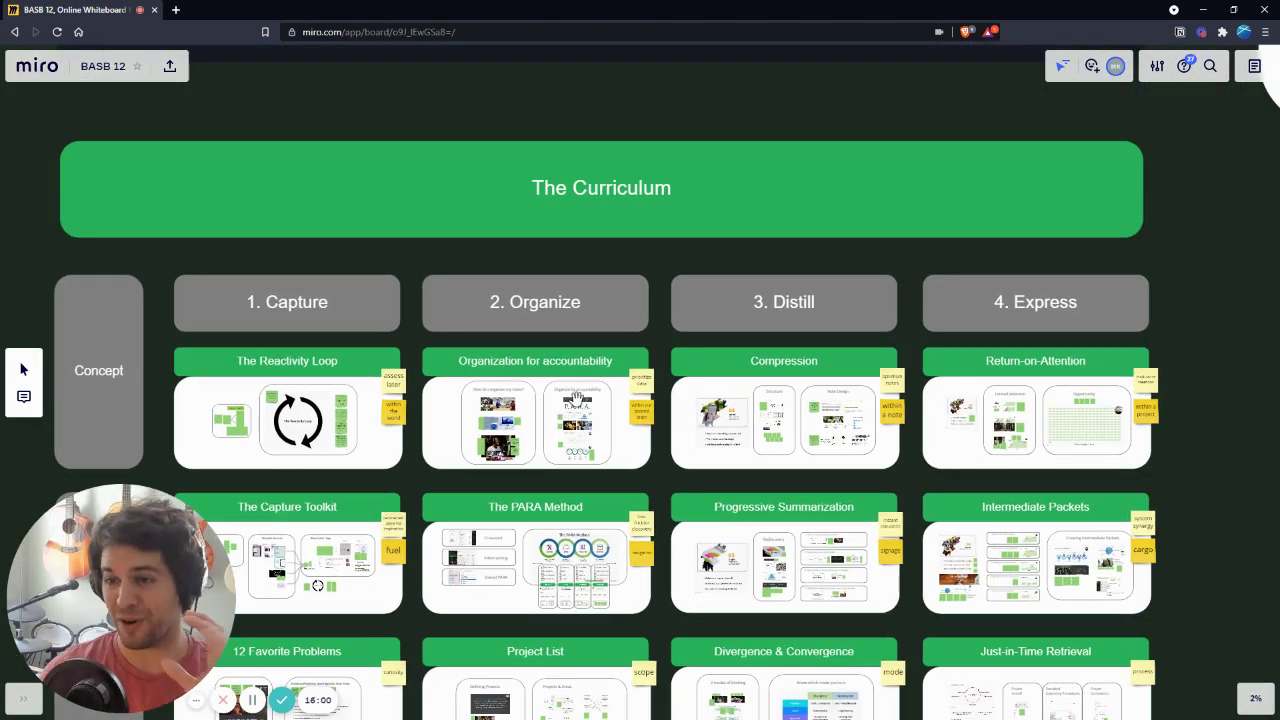
{"action": "scroll", "coordinate": [630, 488], "scroll_direction": "down", "scroll_amount": 2}
{"action": "scroll", "coordinate": [630, 488], "scroll_direction": "up", "scroll_amount": 3}
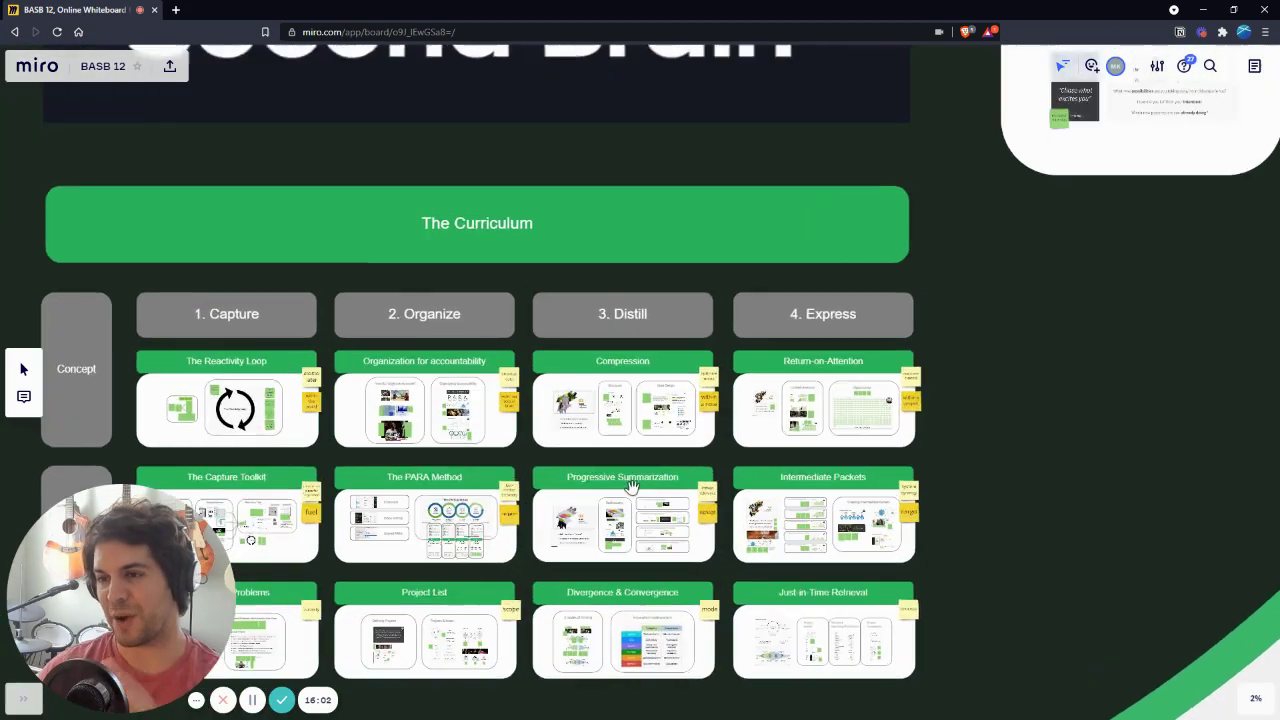
{"action": "scroll", "coordinate": [628, 488], "scroll_direction": "down", "scroll_amount": 3}
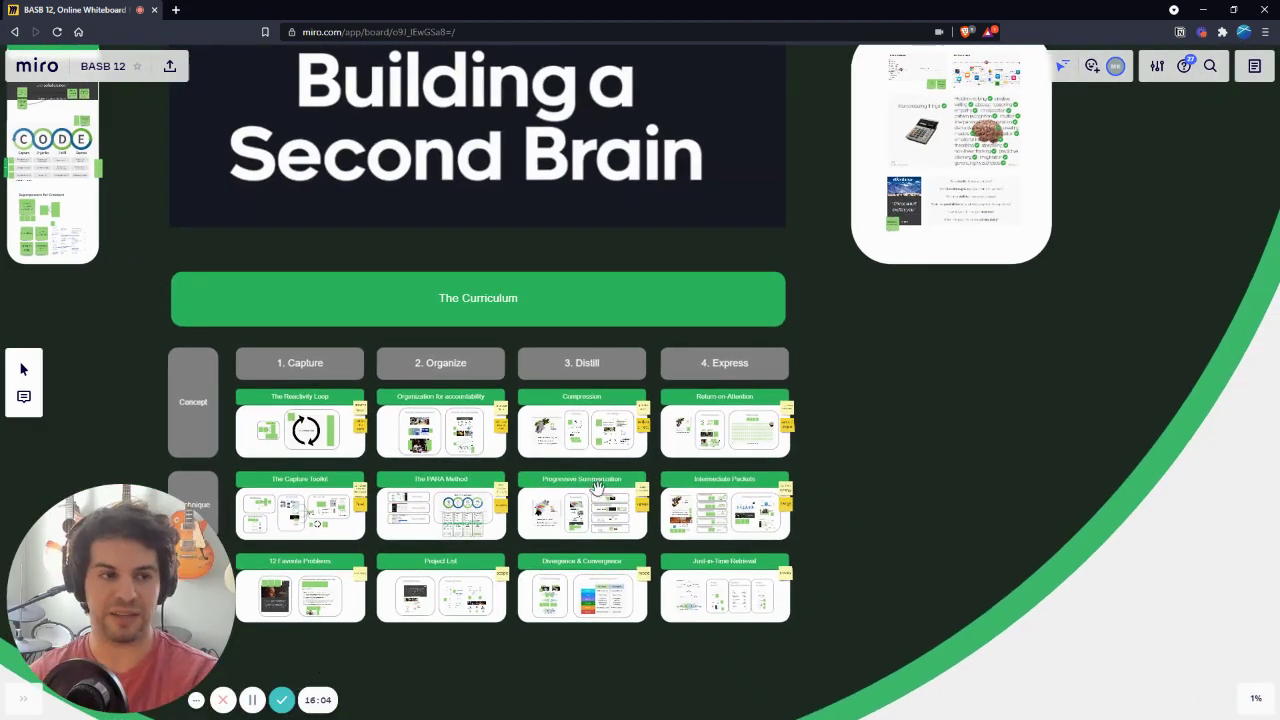
{"action": "scroll", "coordinate": [680, 537], "scroll_direction": "up", "scroll_amount": 5}
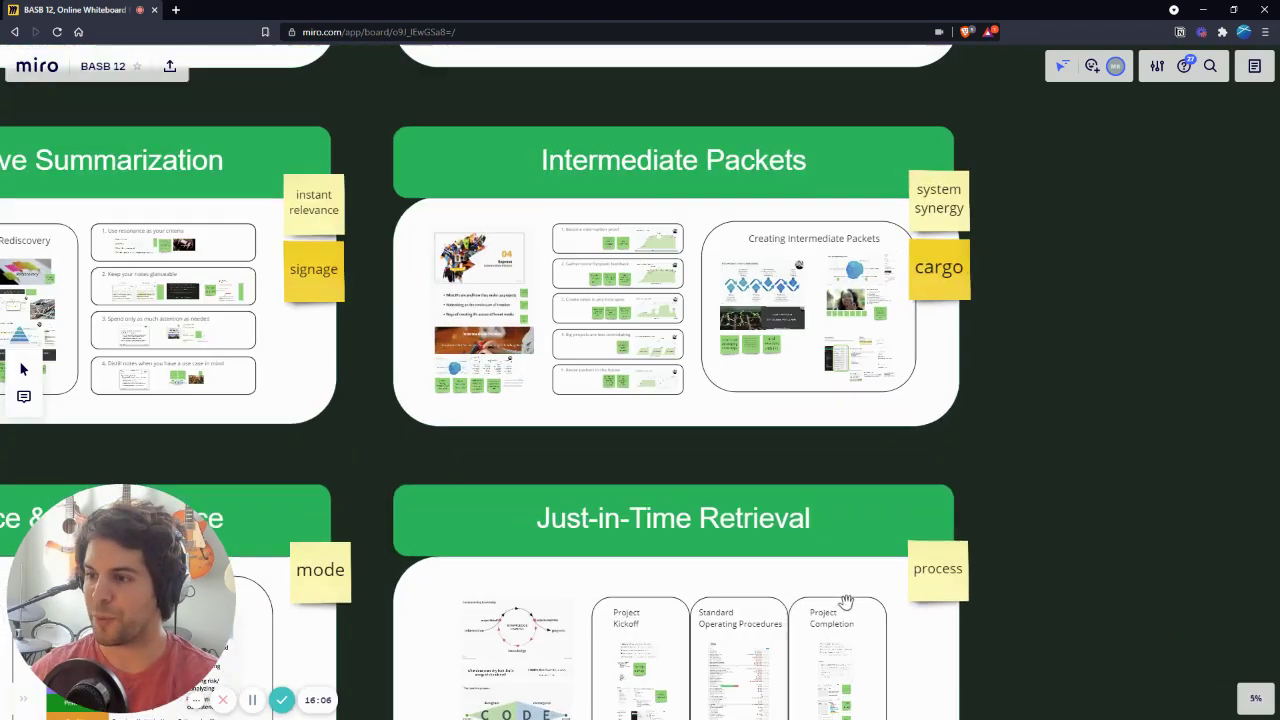
{"action": "scroll", "coordinate": [850, 520], "scroll_direction": "down", "scroll_amount": 4}
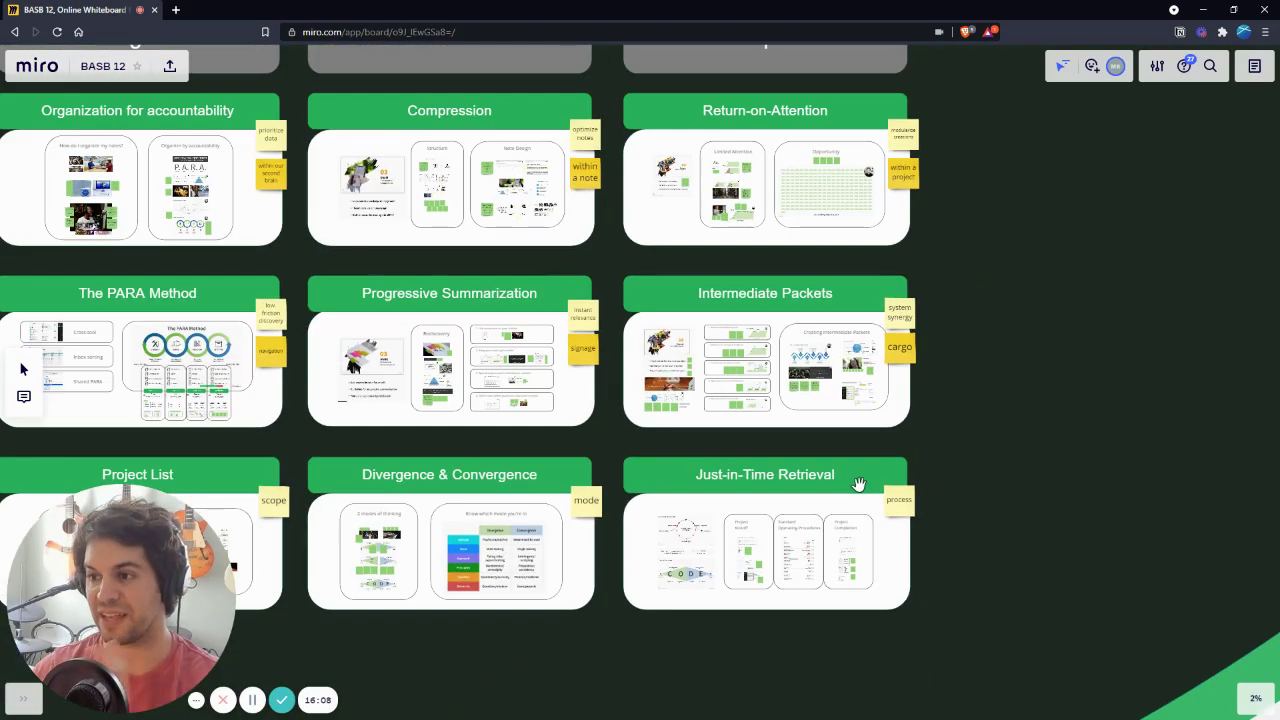
{"action": "scroll", "coordinate": [808, 515], "scroll_direction": "down", "scroll_amount": 5}
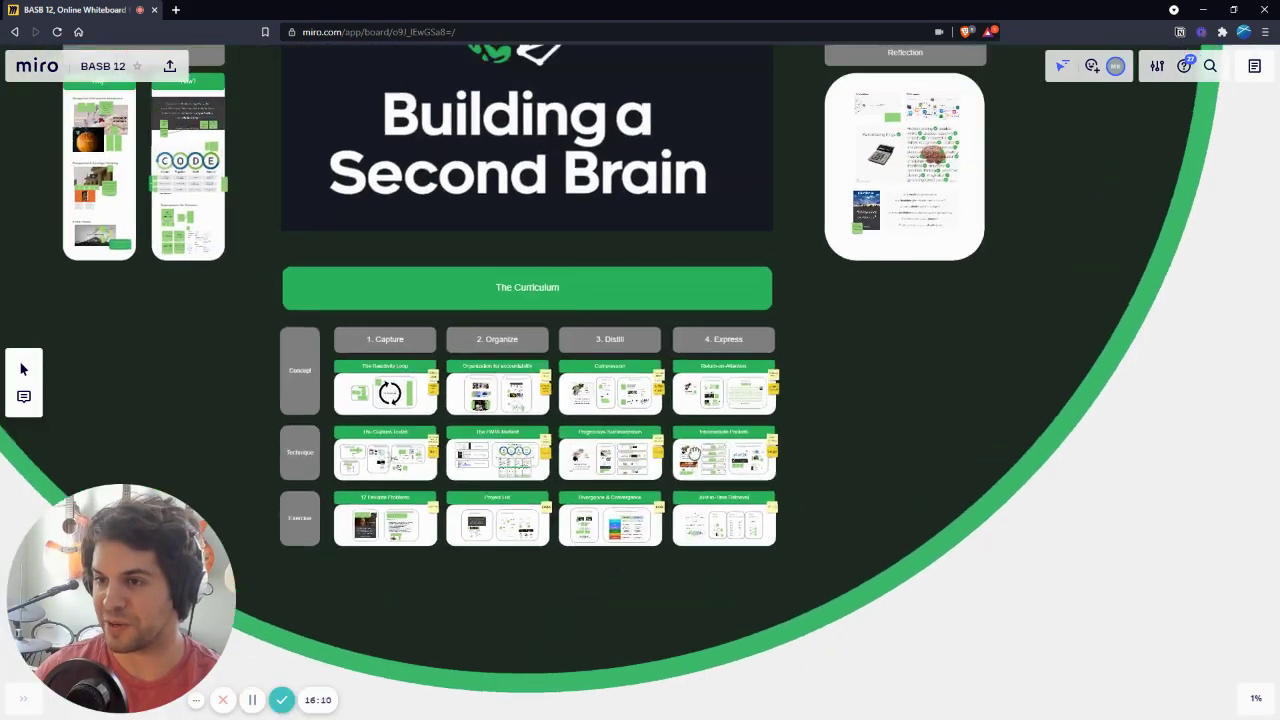
{"action": "scroll", "coordinate": [700, 460], "scroll_direction": "down", "scroll_amount": 3}
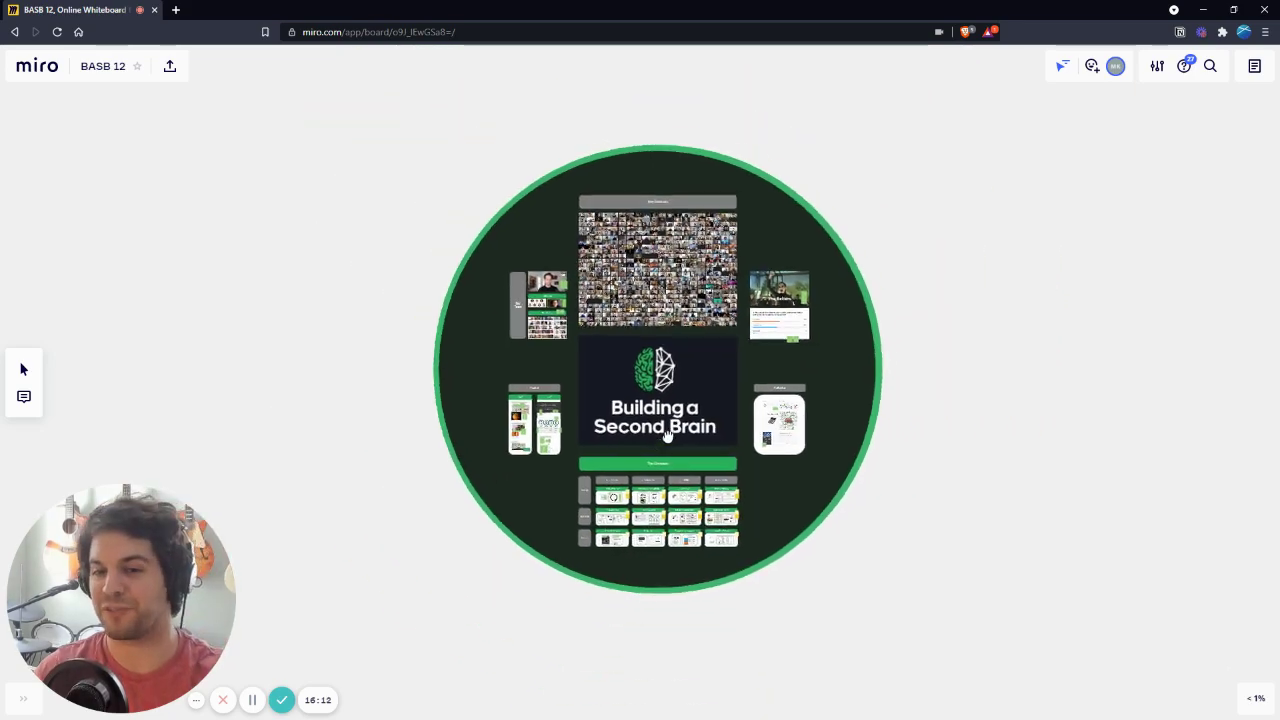